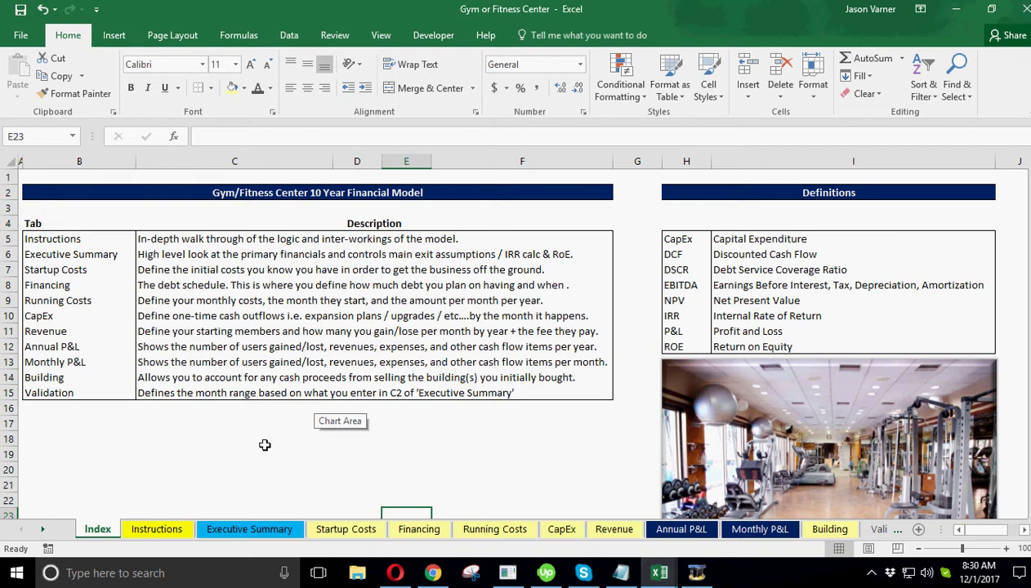
Review the Index and Instructions sheets, then open the Executive Summary sheet.
click(167, 450)
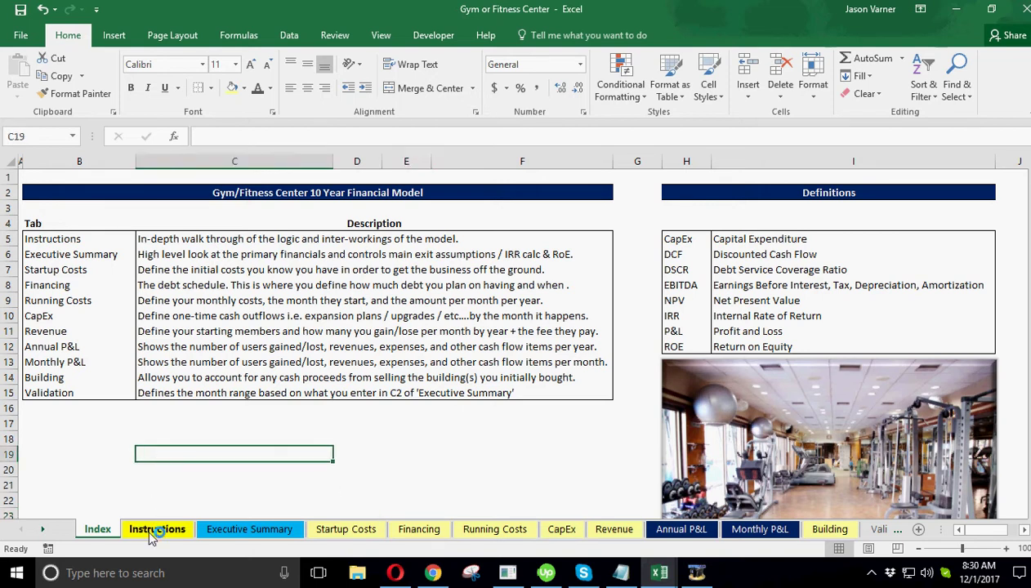
click(74, 224)
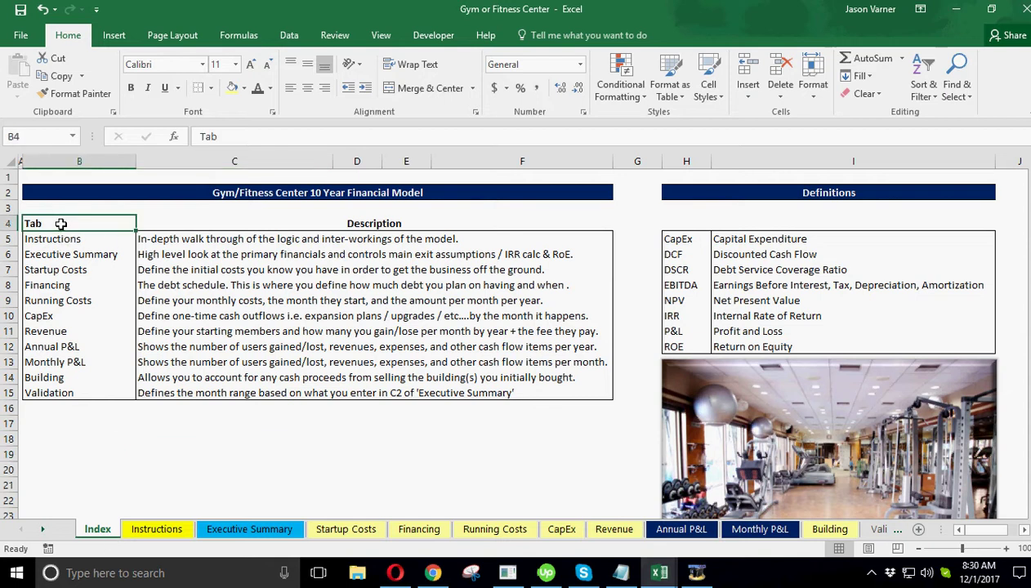
click(207, 302)
click(143, 529)
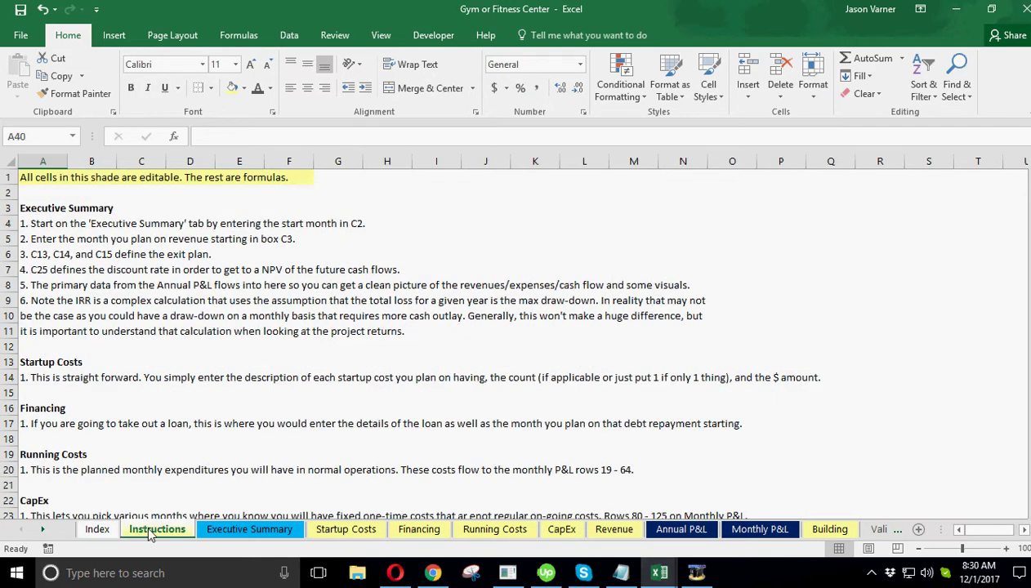
scroll(129, 391, down, 4)
scroll(129, 391, up, 4)
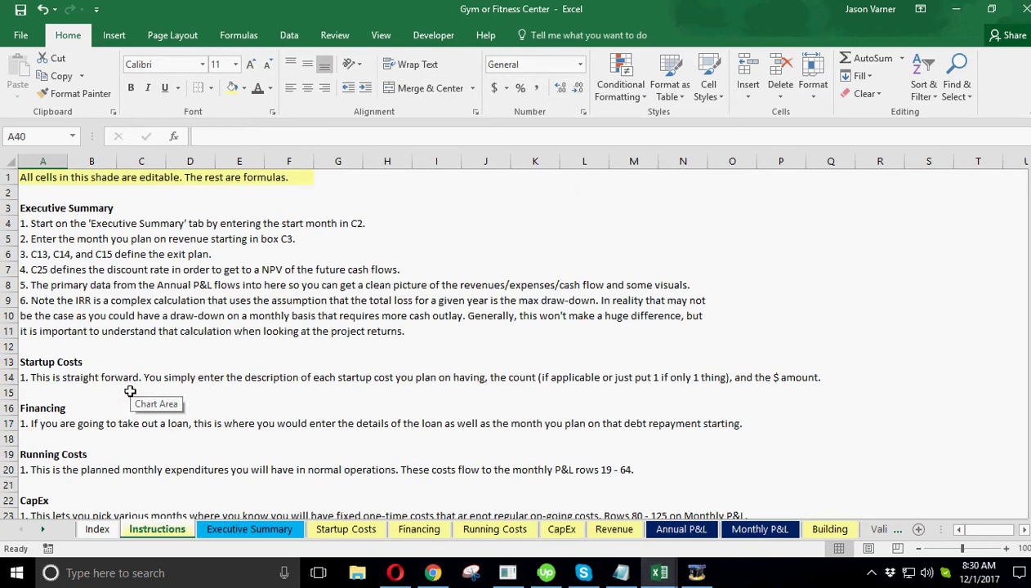
click(242, 535)
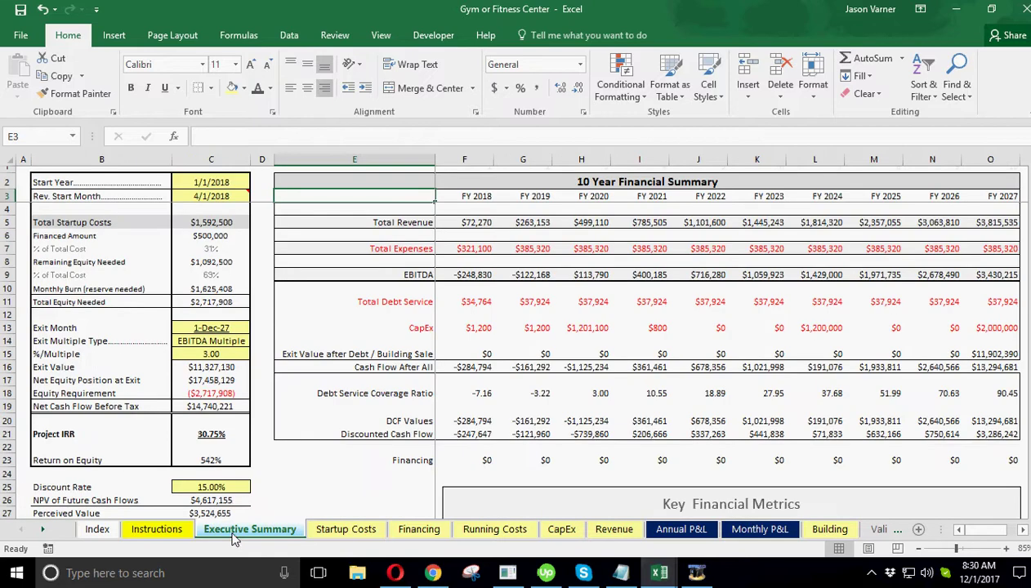
click(75, 379)
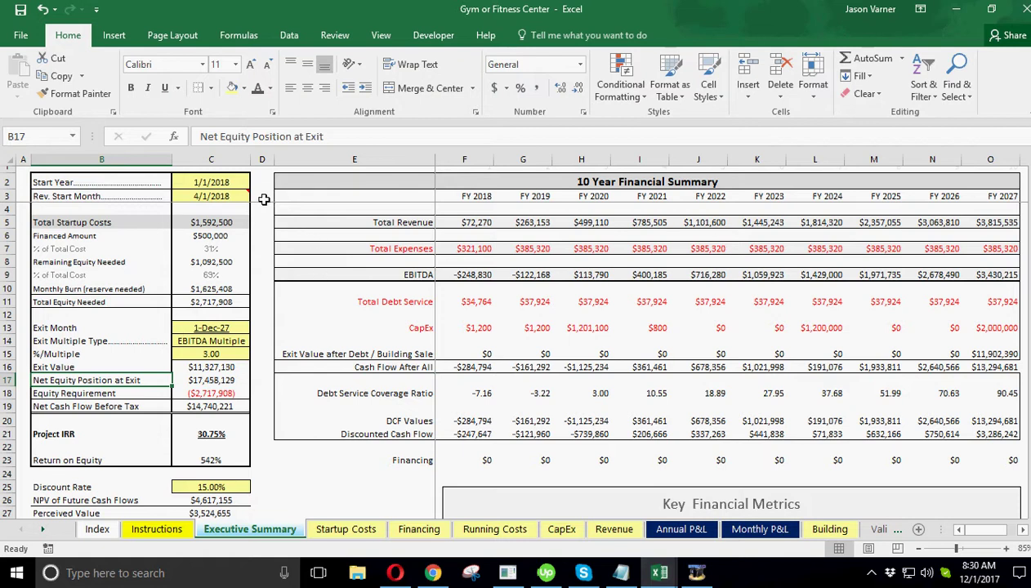
Set the Start Year in C2 to 2/1/2018 and check the month choices for the revenue start in C3.
click(219, 181)
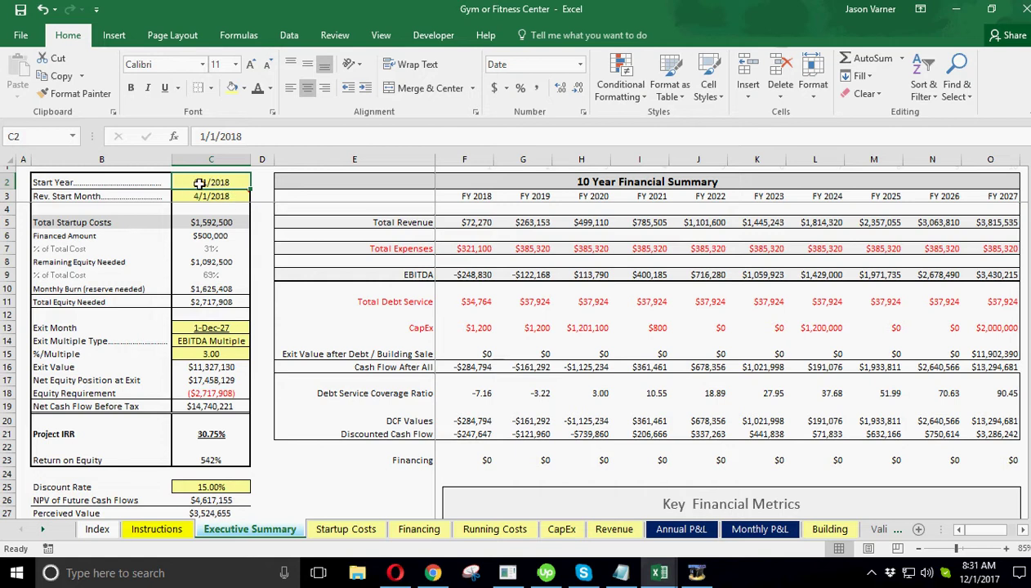
click(204, 137)
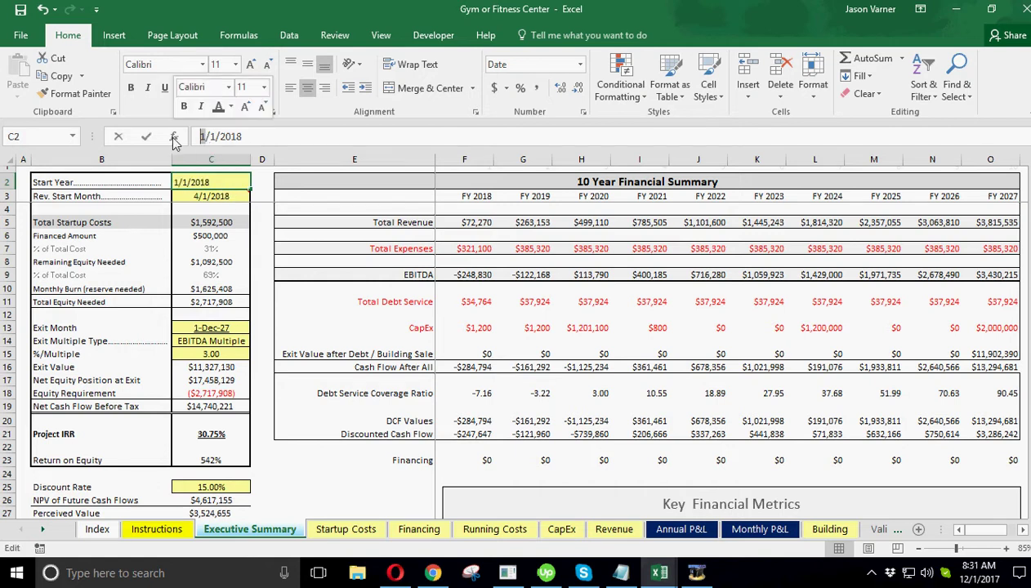
key(BackSpace)
text(2)
key(Return)
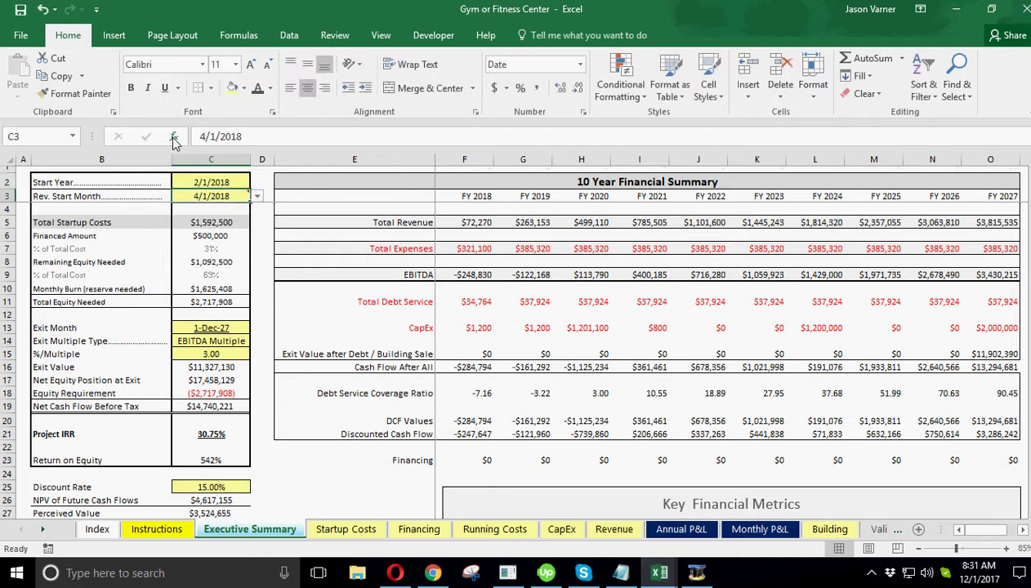
click(257, 196)
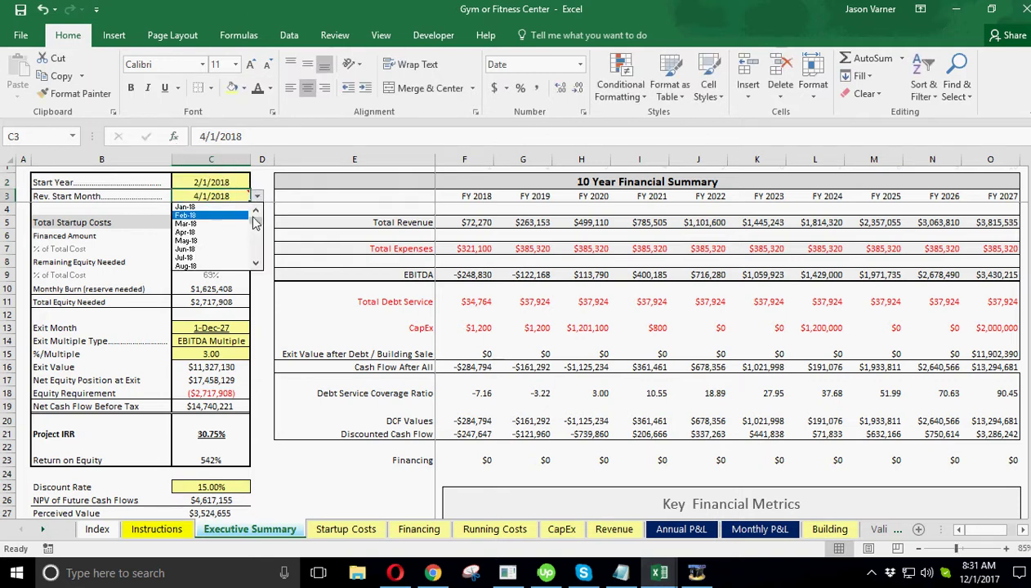
click(225, 181)
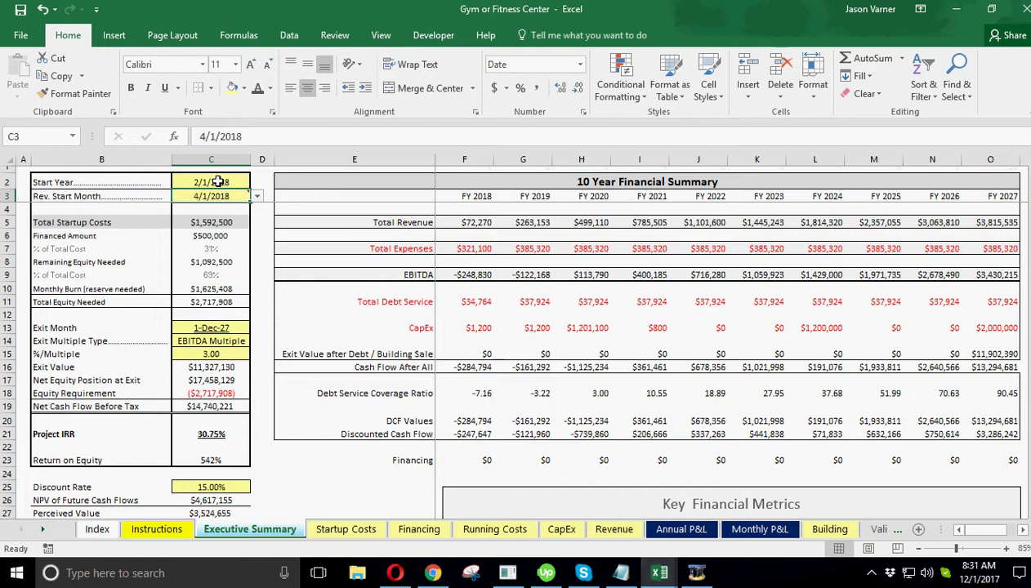
Restore the Start Year in C2 to 1/1/2018.
click(219, 182)
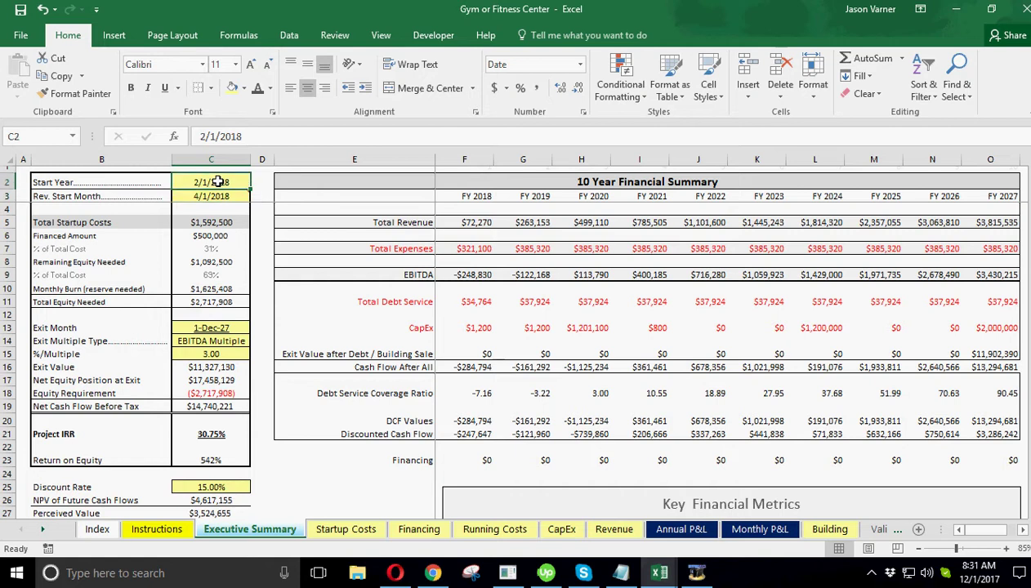
click(205, 137)
key(BackSpace)
text(1)
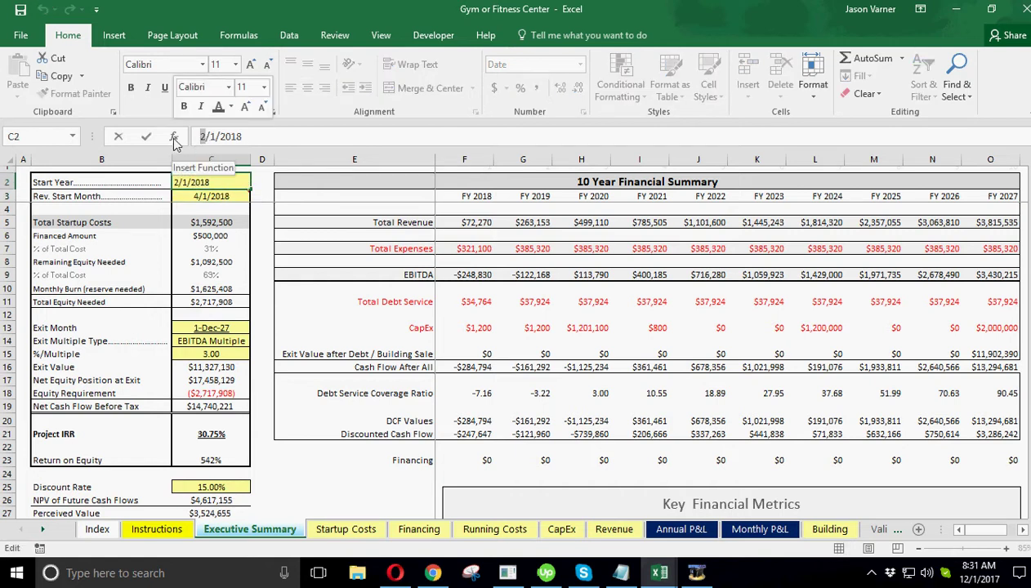
key(Return)
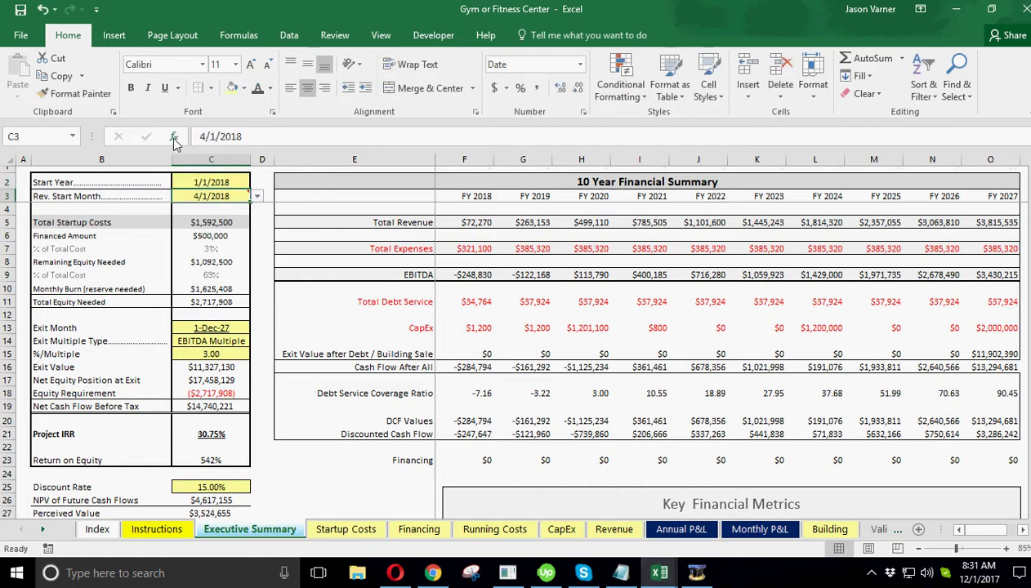
Set the revenue start month in C3 to Jul-18.
click(211, 183)
click(206, 199)
click(221, 183)
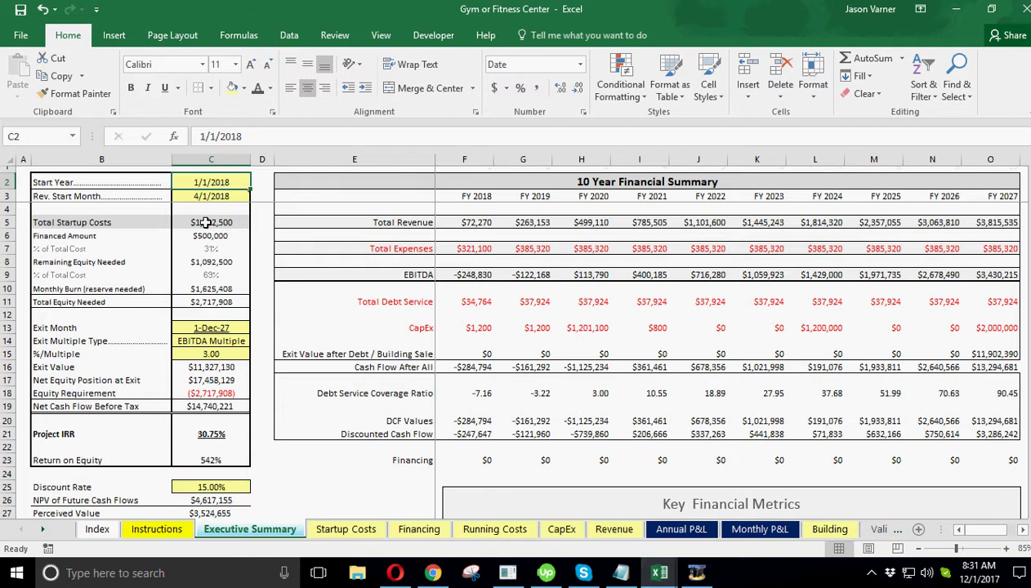
click(211, 196)
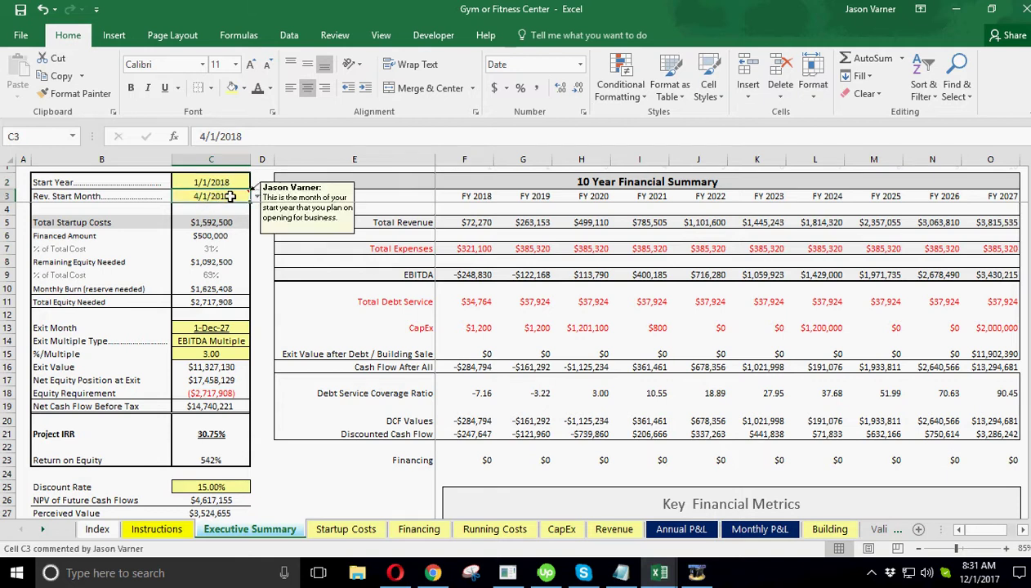
click(258, 201)
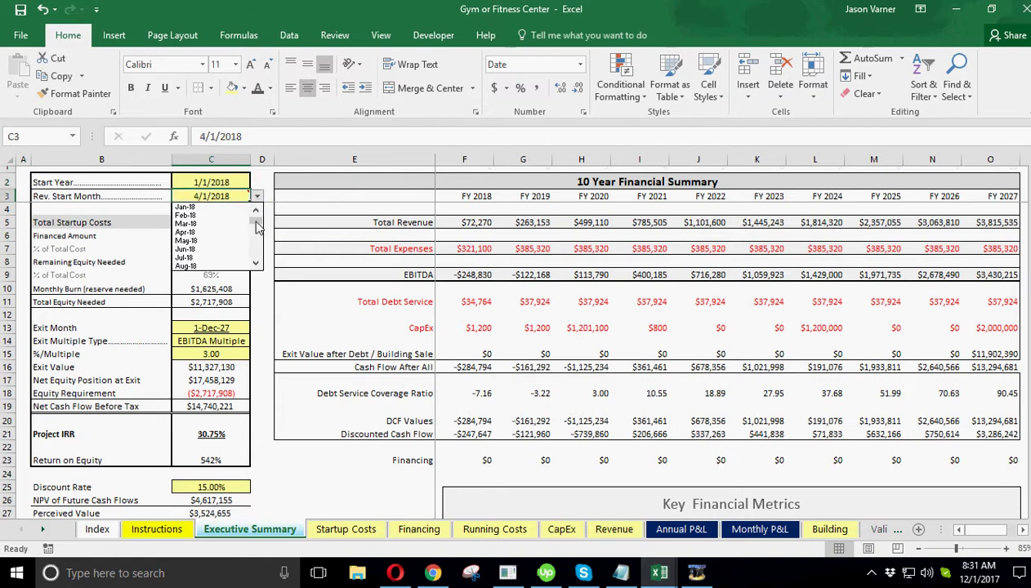
mouse_move(258, 228)
mouse_down()
mouse_move(257, 242)
mouse_move(257, 226)
mouse_up()
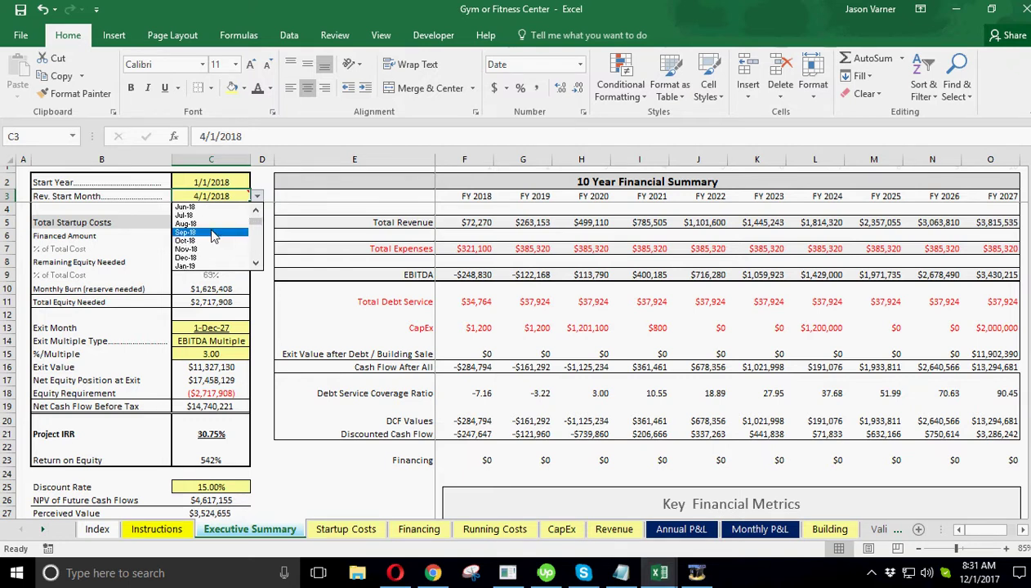
click(208, 216)
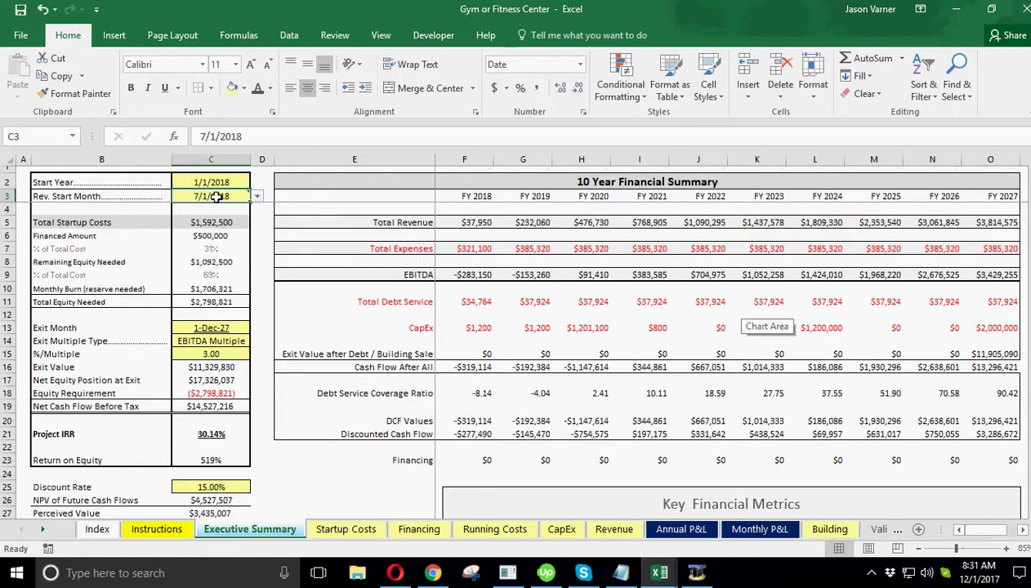
Examine the start dates and the formulas for startup costs, financed amount, remaining and total equity, monthly burn and equity requirement.
mouse_move(215, 198)
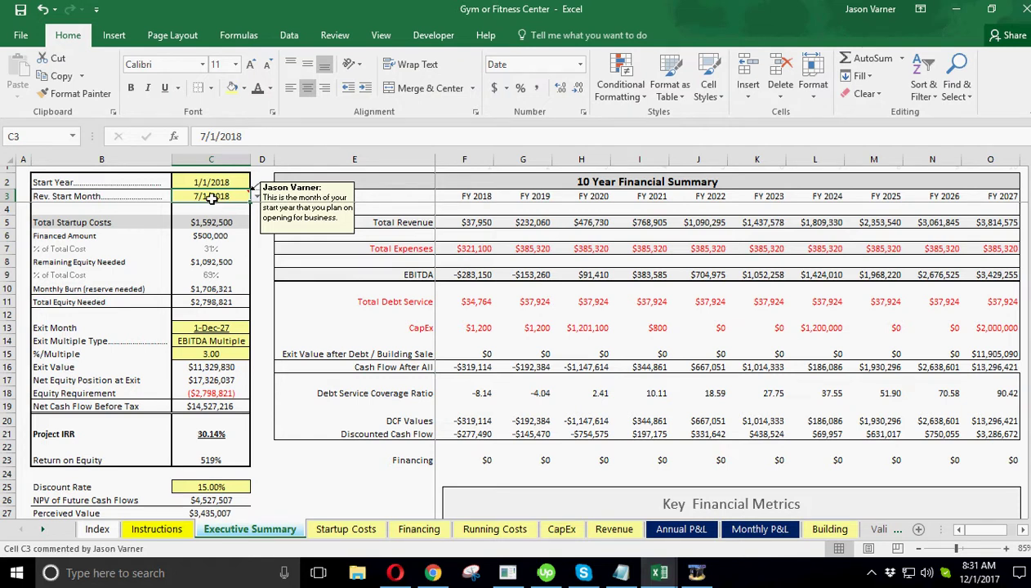
click(215, 182)
click(212, 197)
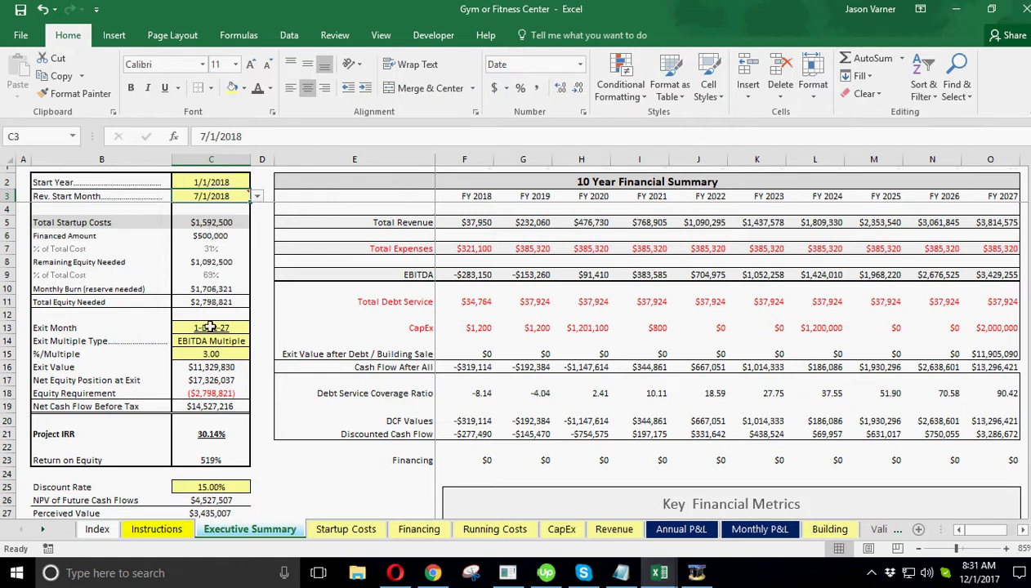
click(209, 219)
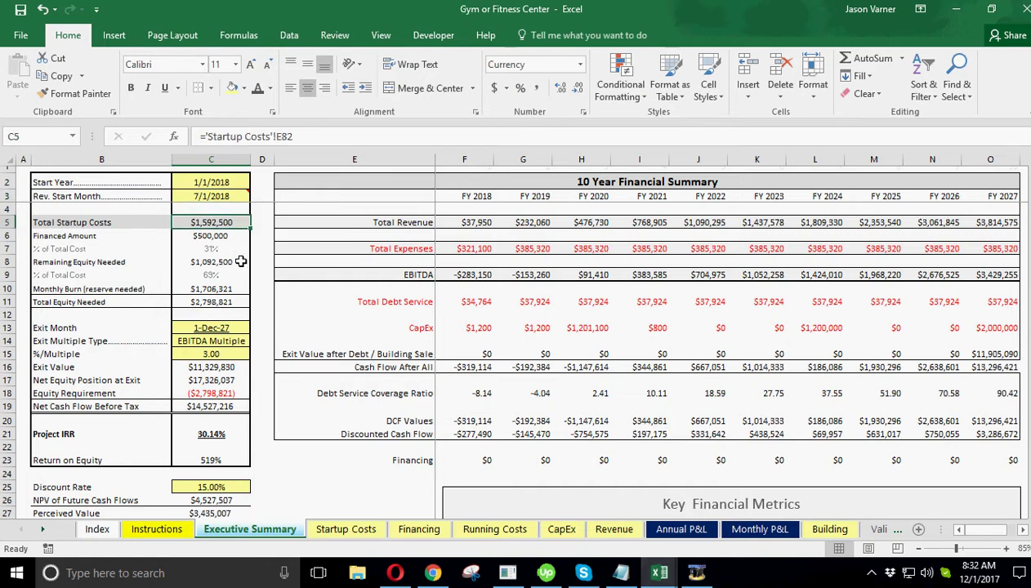
click(210, 236)
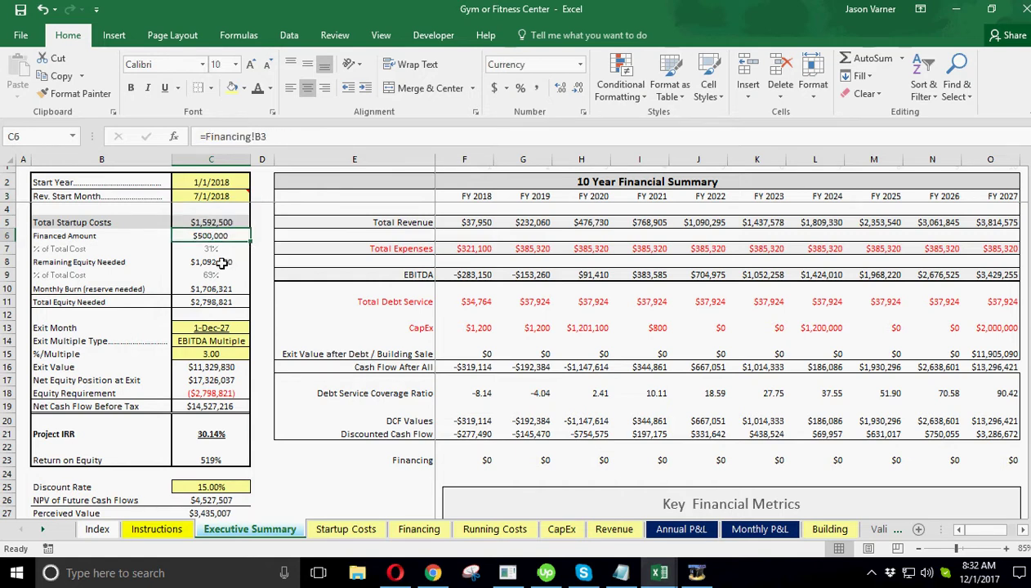
click(228, 262)
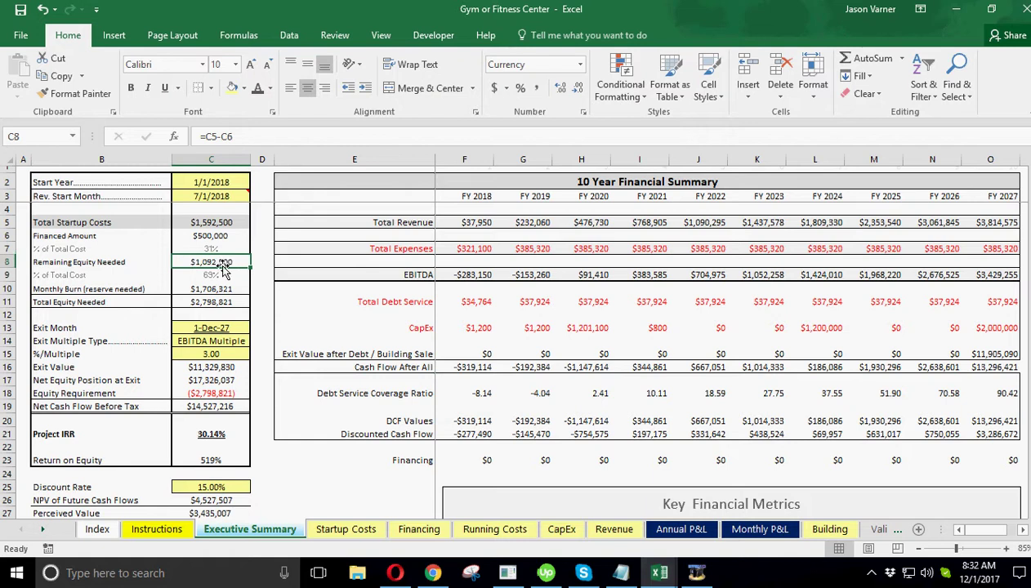
click(214, 290)
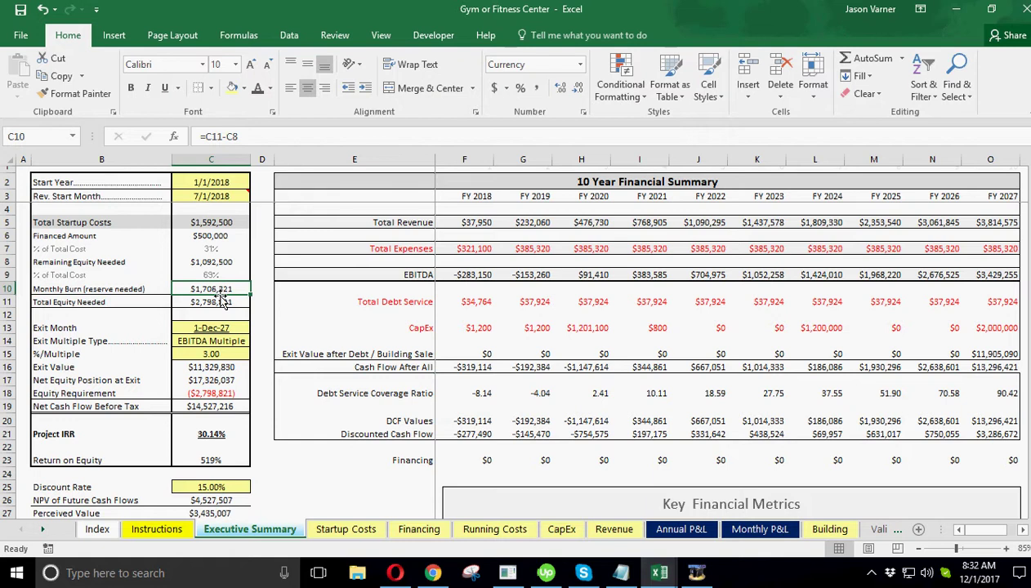
click(215, 302)
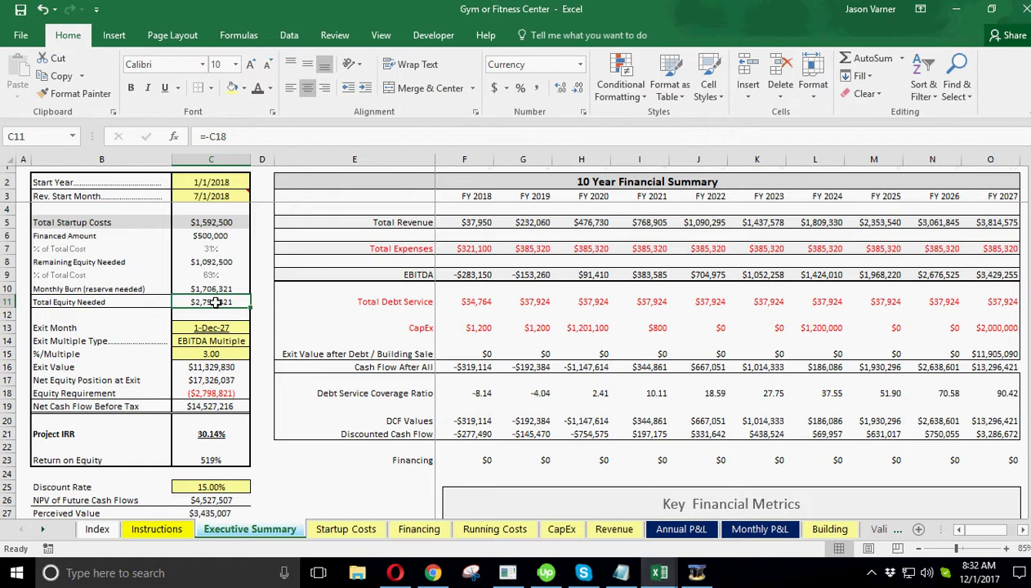
click(214, 393)
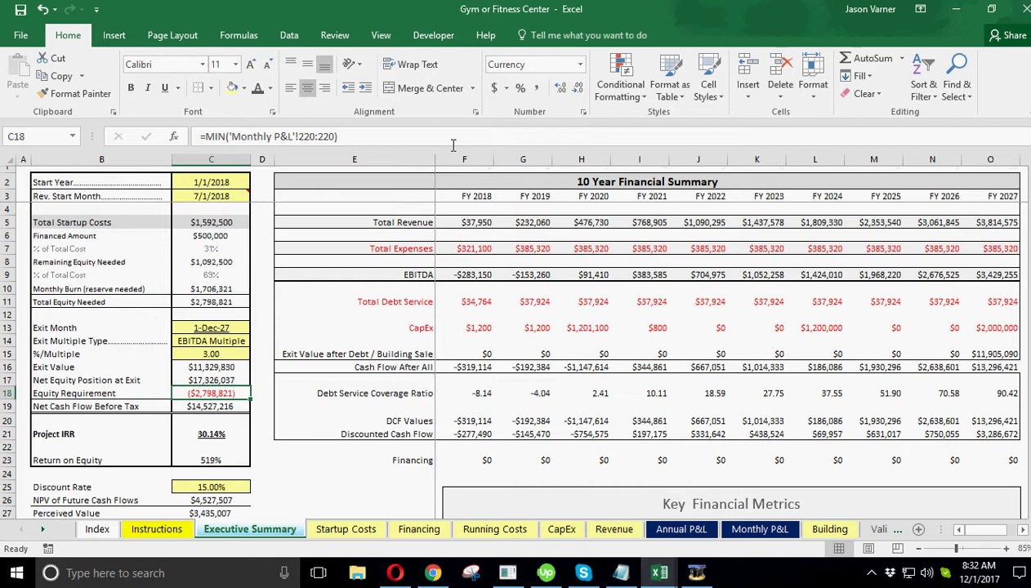
Choose Dec-27 as the Exit Month in C13.
click(240, 328)
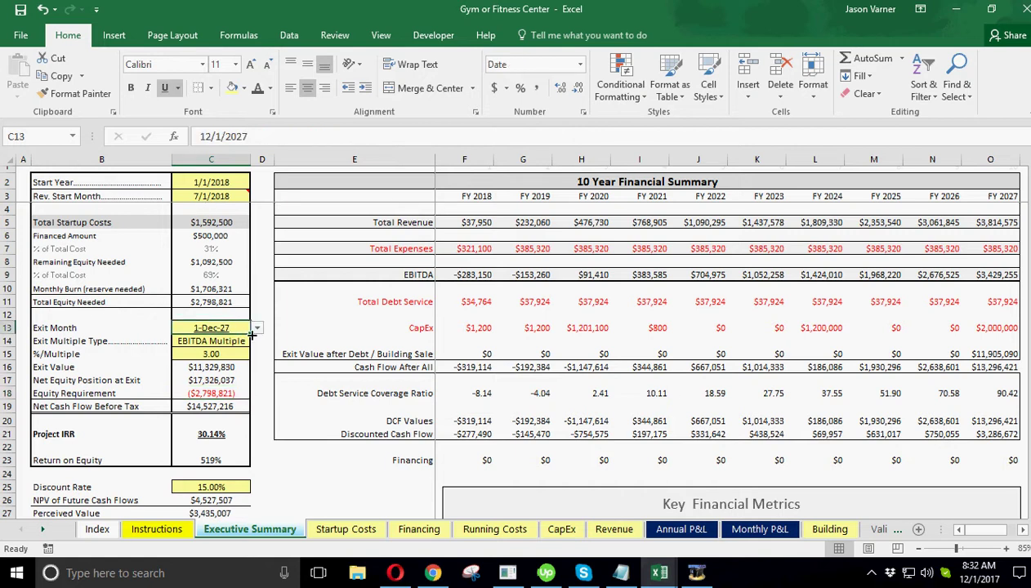
click(257, 328)
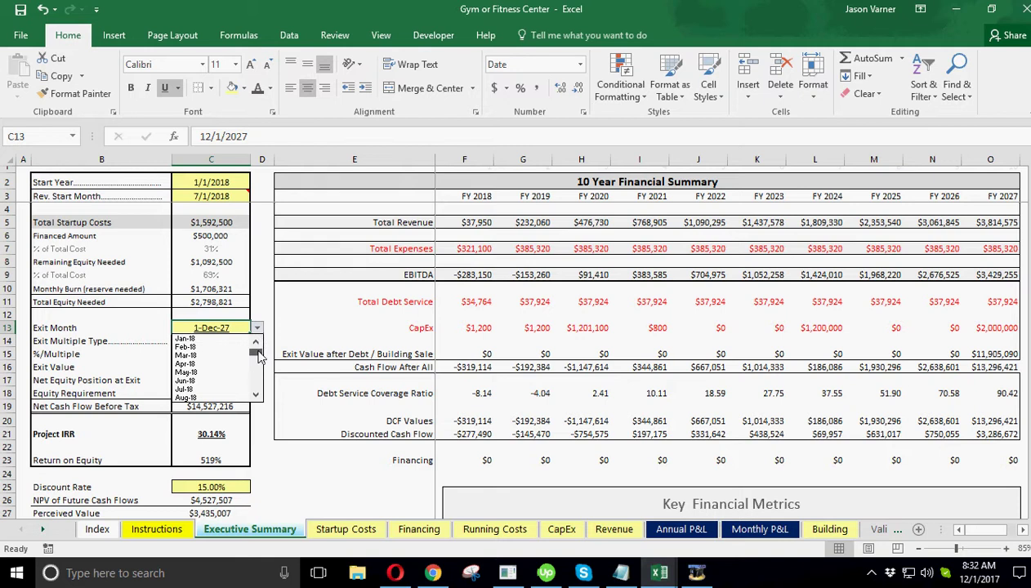
drag(256, 353, 253, 378)
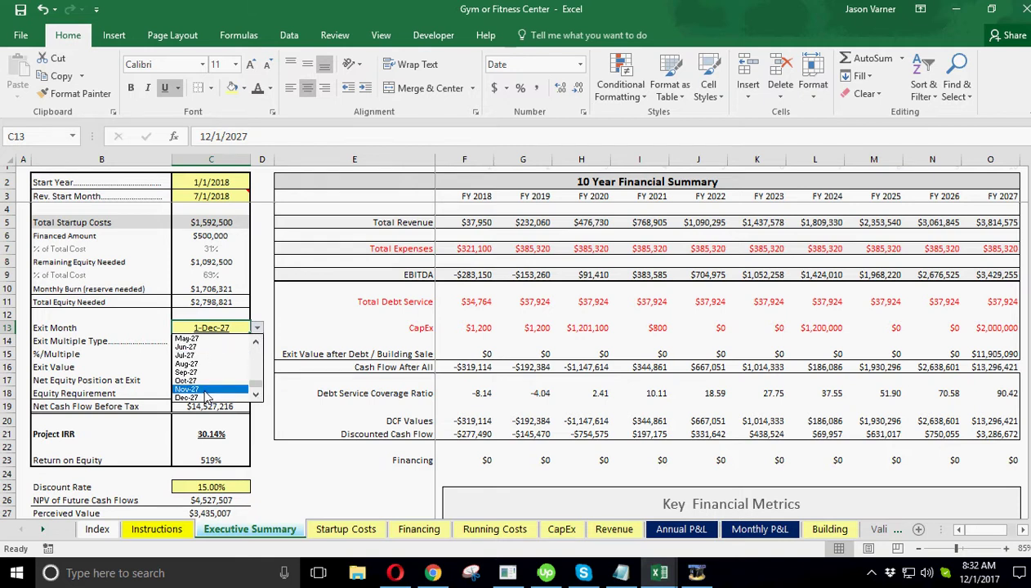
click(197, 400)
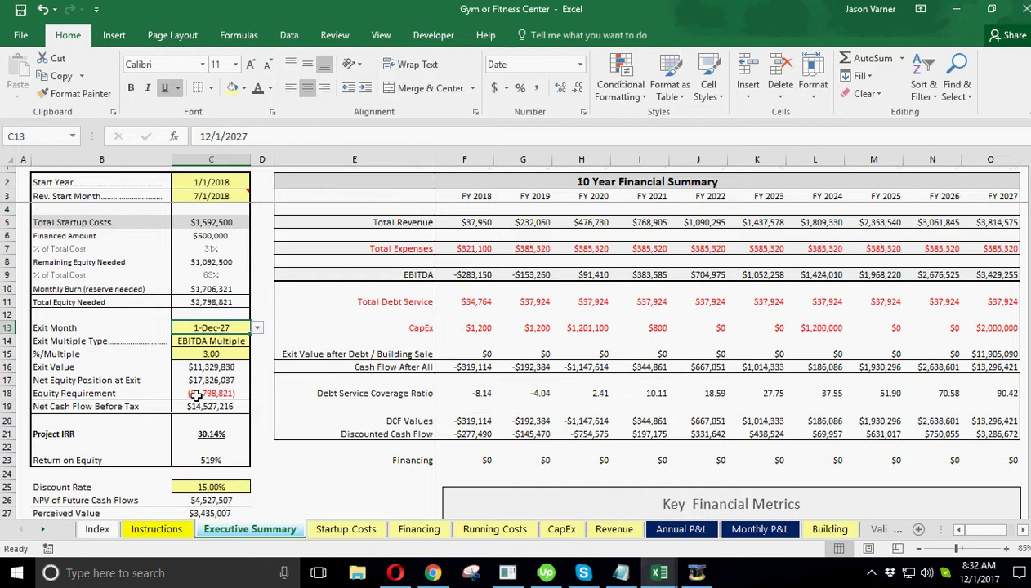
Set the Exit Multiple Type in C14 to % of Revenue and inspect the multiple and the Exit Value formula.
click(212, 341)
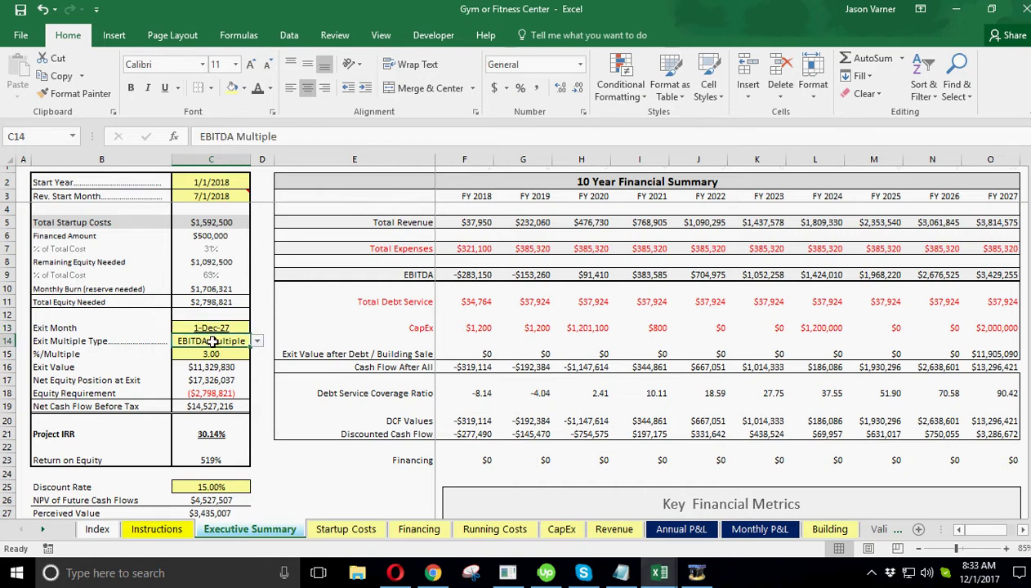
click(256, 347)
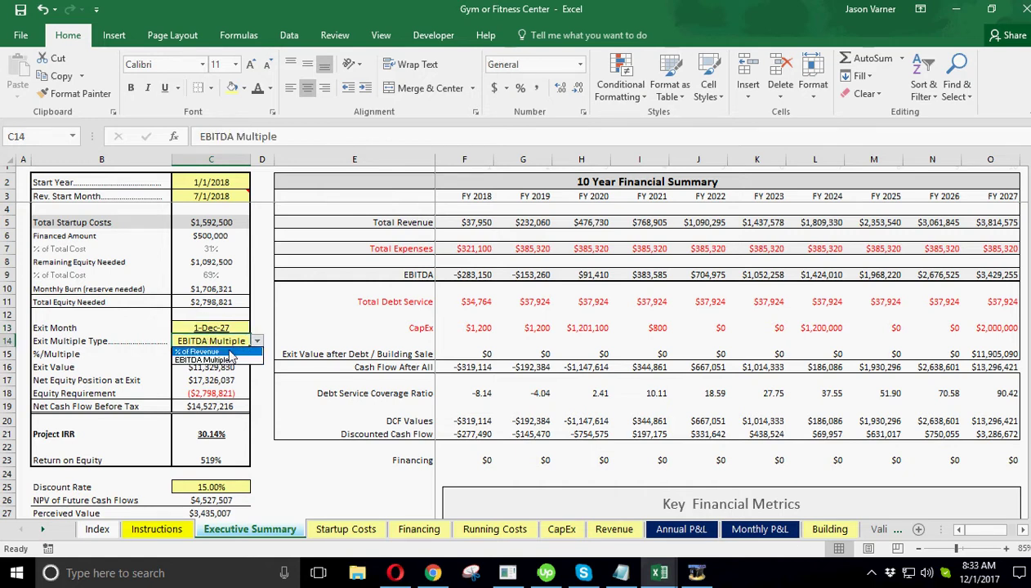
click(197, 352)
click(212, 355)
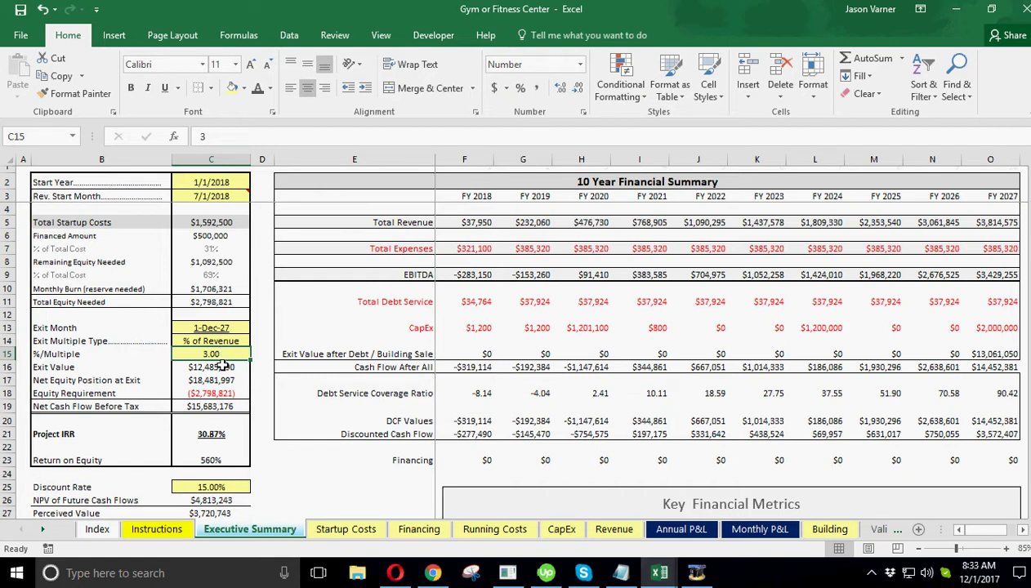
click(221, 367)
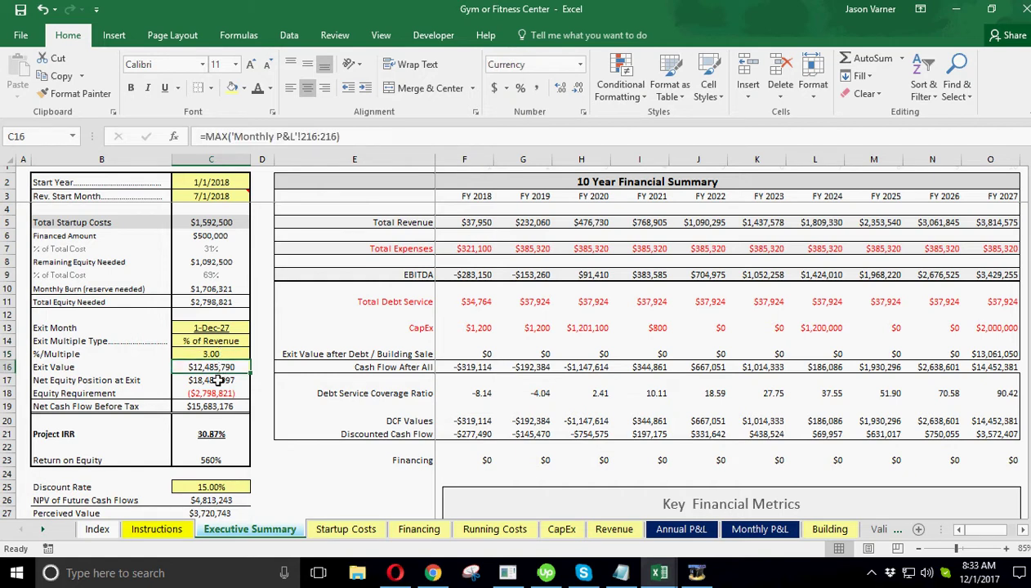
Examine the Net Equity Position at Exit formula, the exit settings behind it, and the Net Cash Flow Before Tax and Project IRR formulas.
click(220, 380)
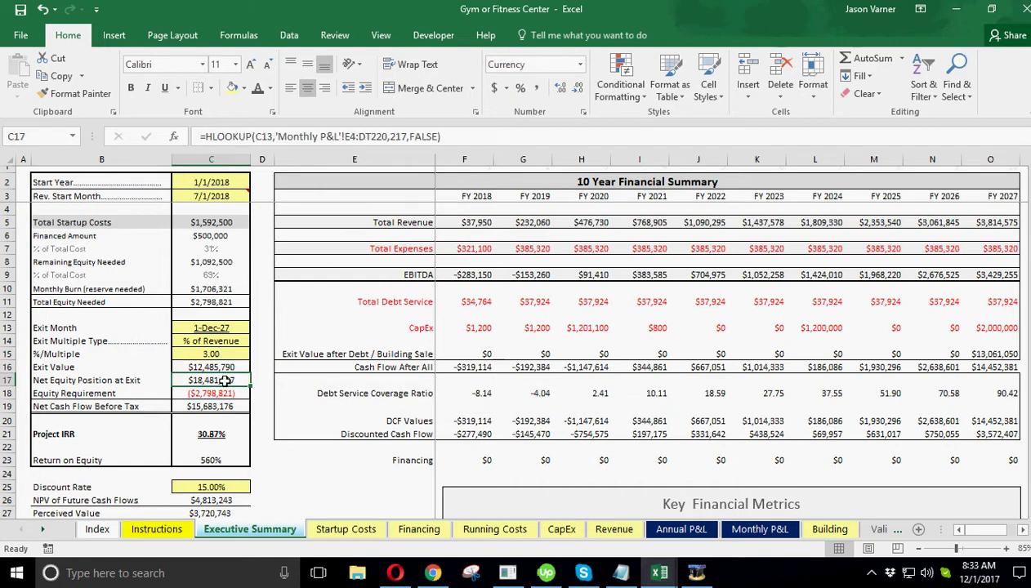
drag(137, 380, 206, 381)
click(205, 380)
drag(235, 328, 239, 349)
click(233, 341)
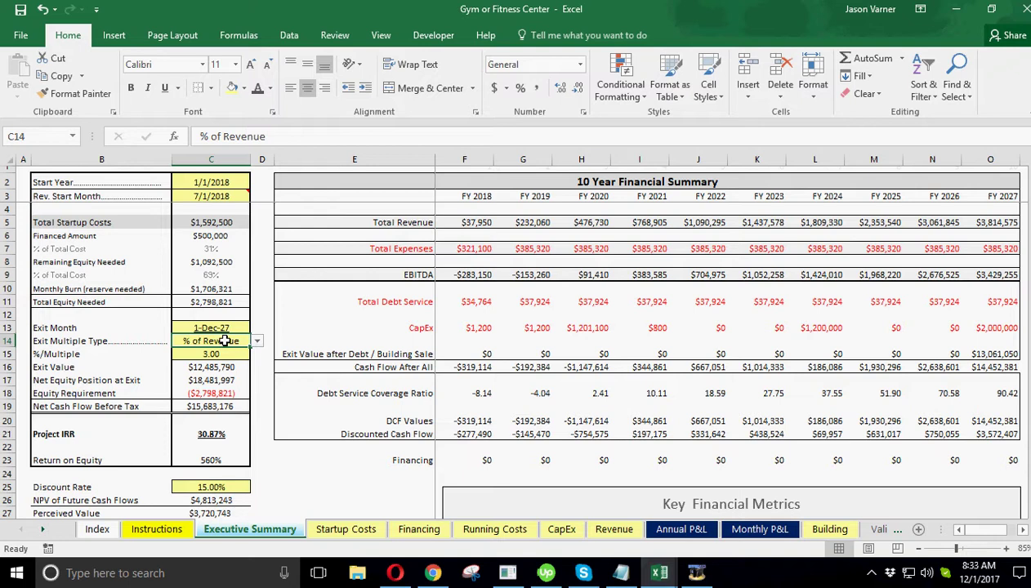
click(238, 328)
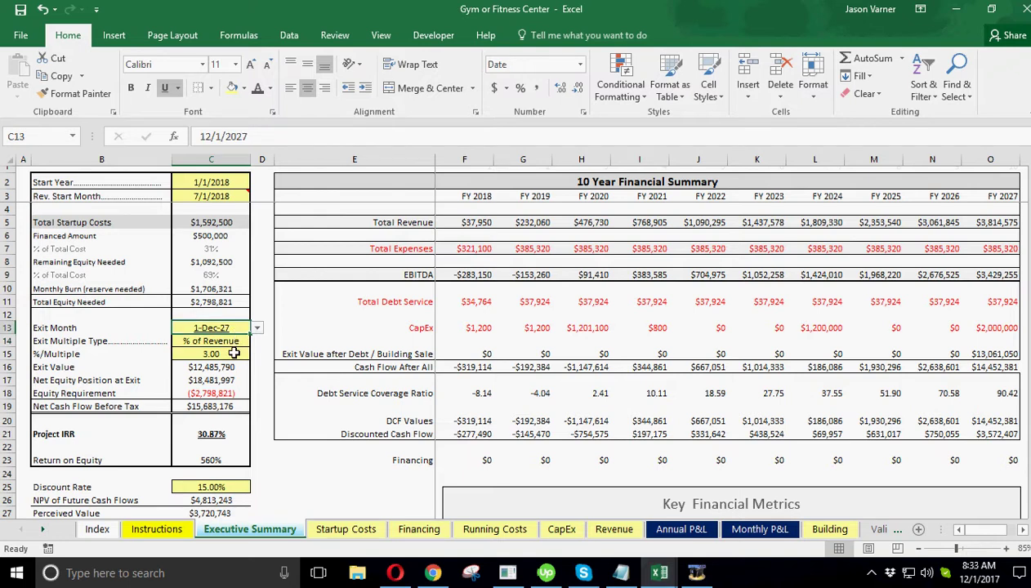
click(221, 408)
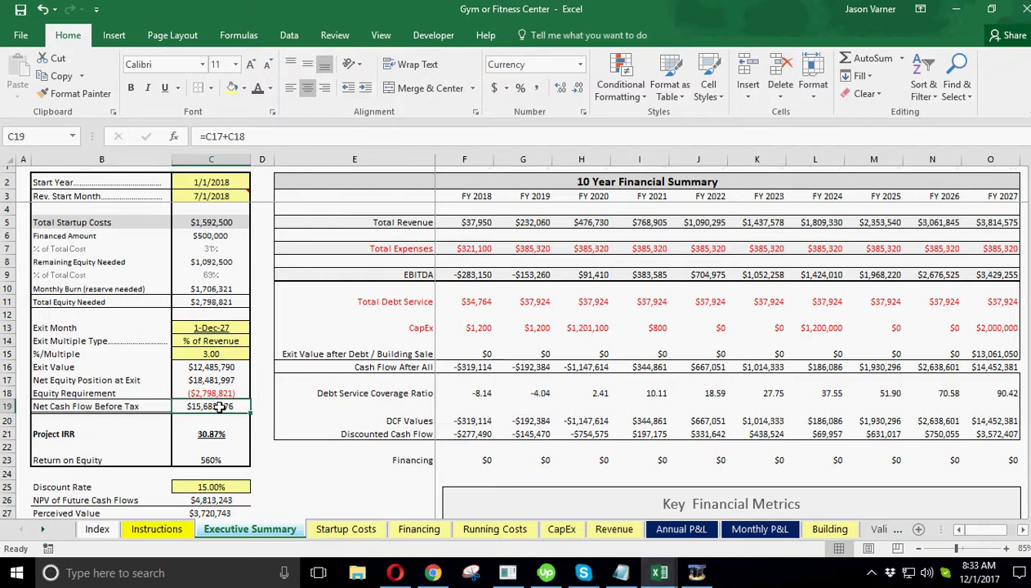
click(214, 434)
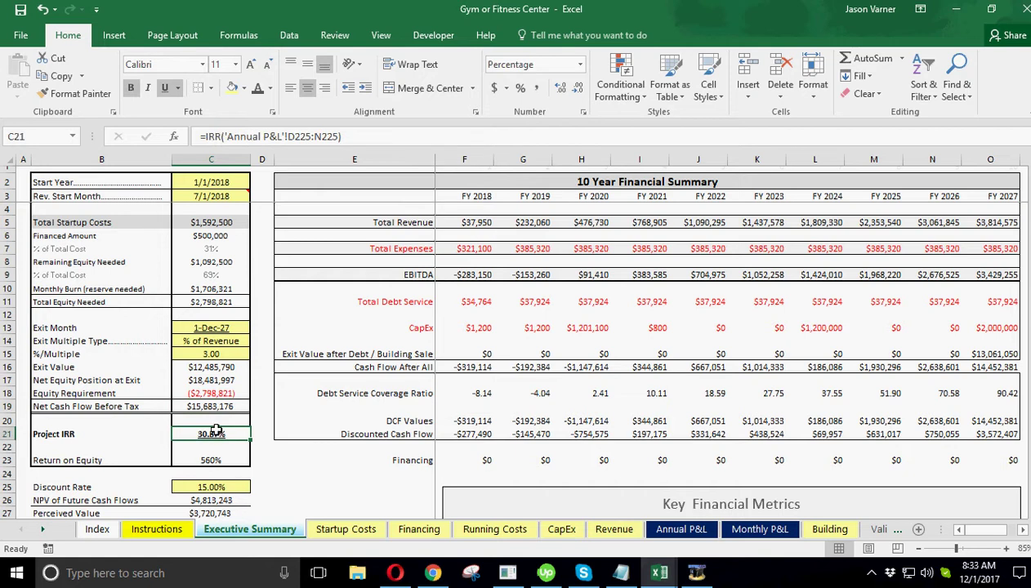
click(83, 432)
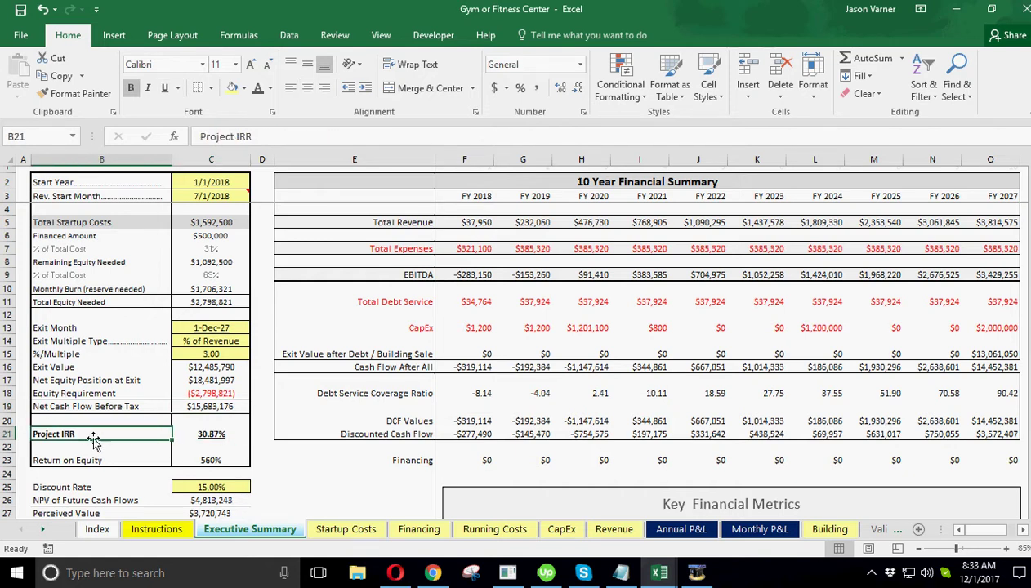
Inspect the Return on Equity formula in C23 and the Net Cash Flow Before Tax and Equity Requirement cells it divides.
scroll(95, 442, down, 2)
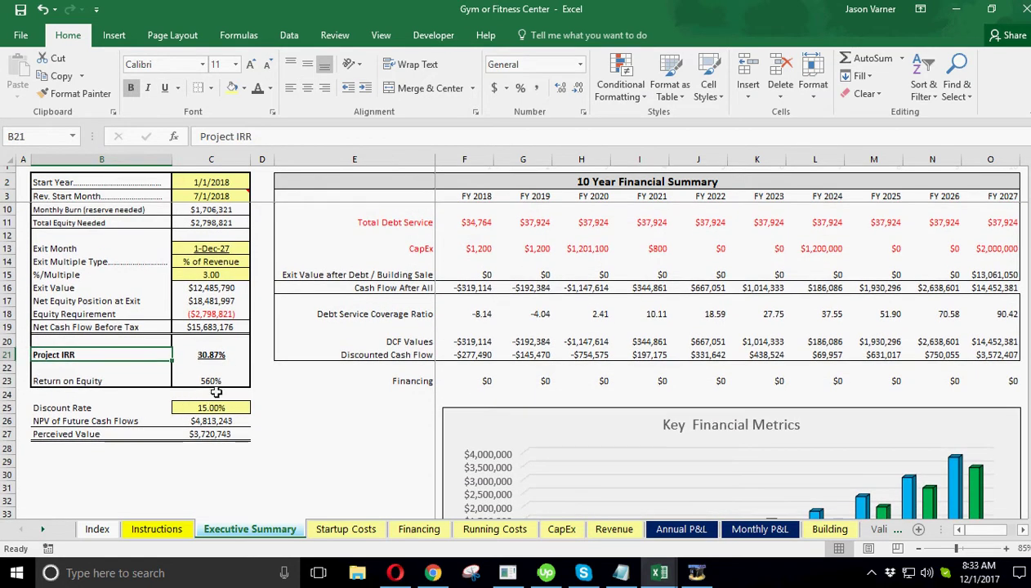
click(217, 382)
double_click(218, 382)
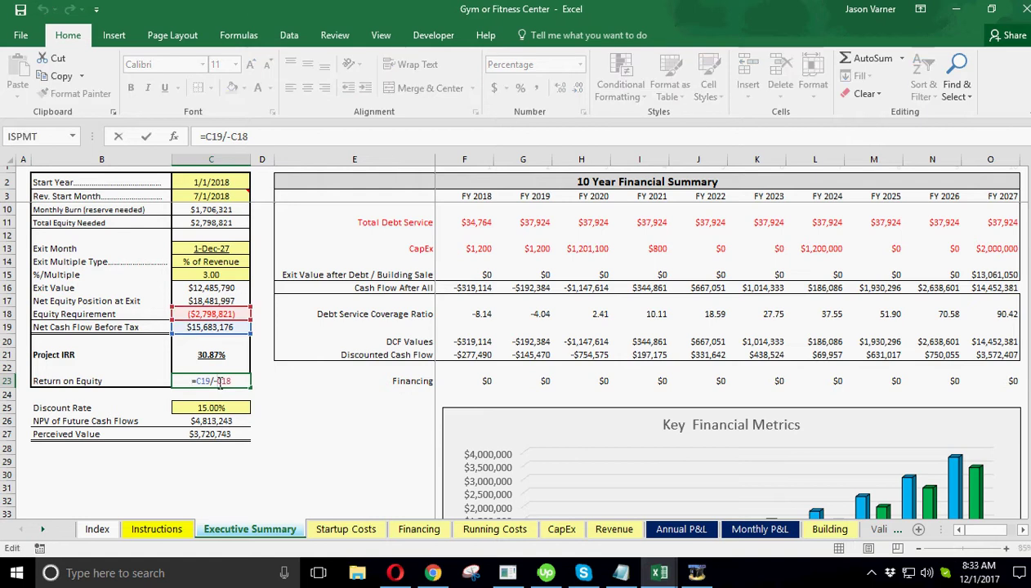
key(Return)
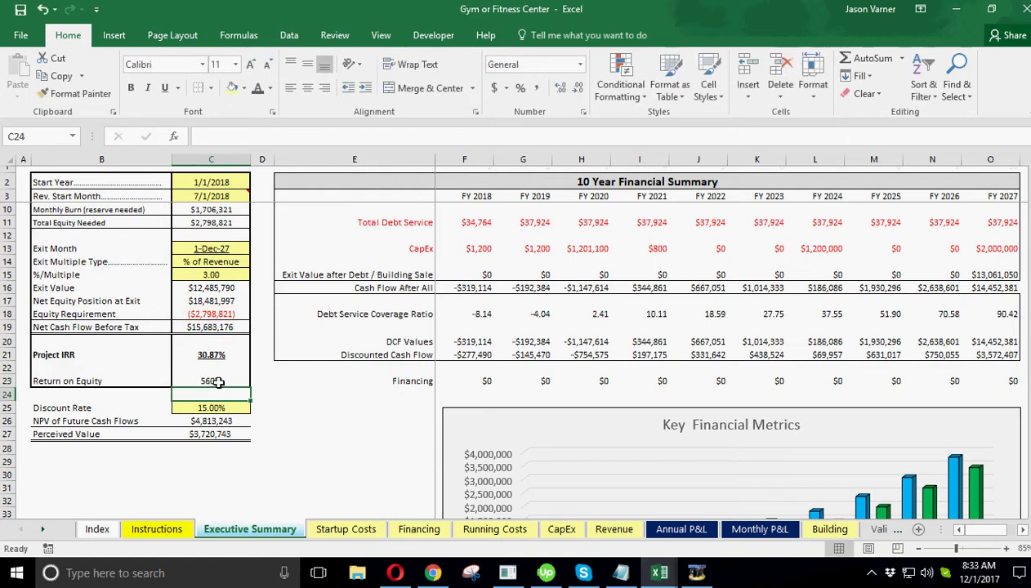
click(218, 327)
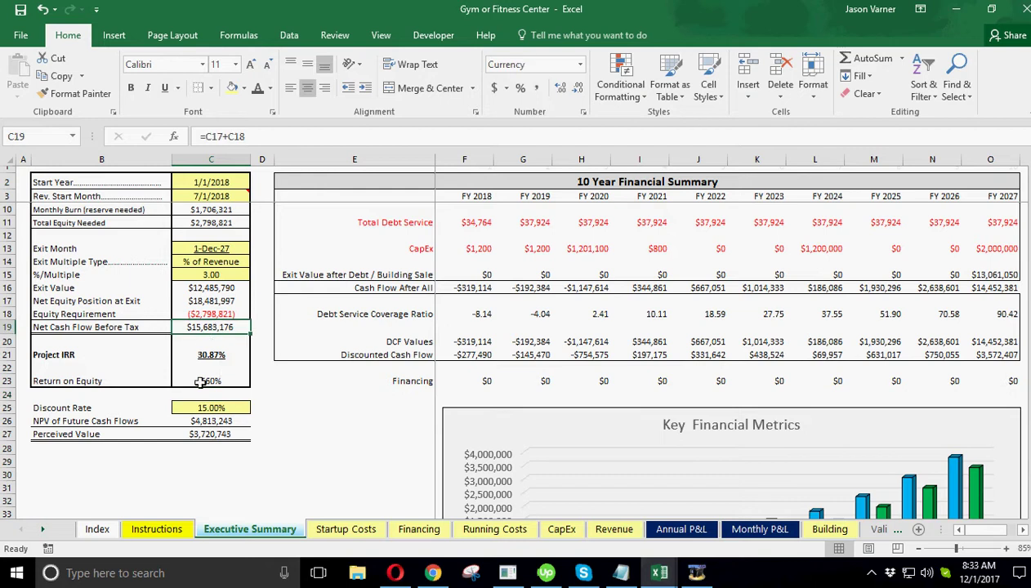
click(213, 314)
click(162, 314)
click(188, 314)
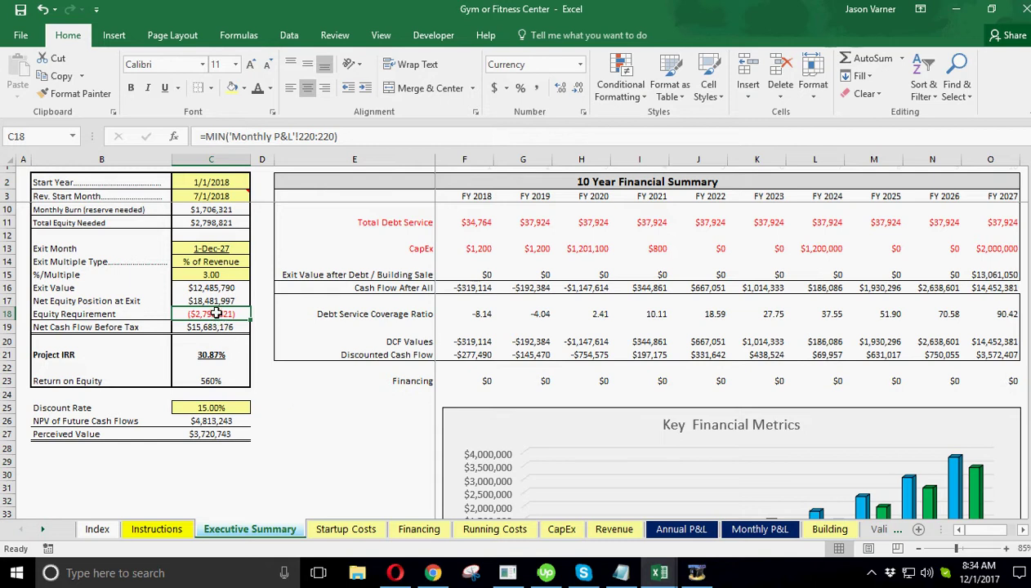
click(295, 388)
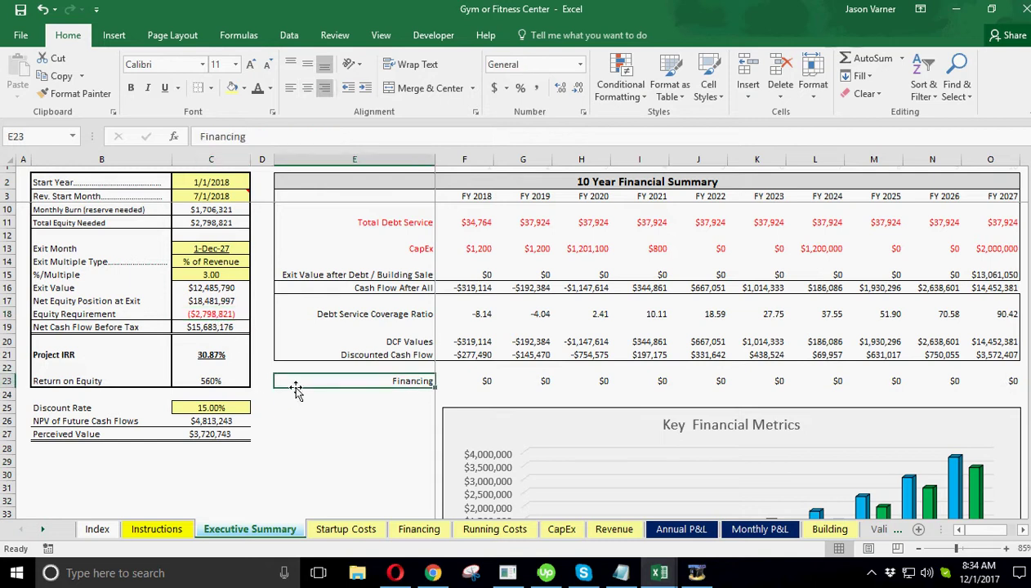
click(206, 325)
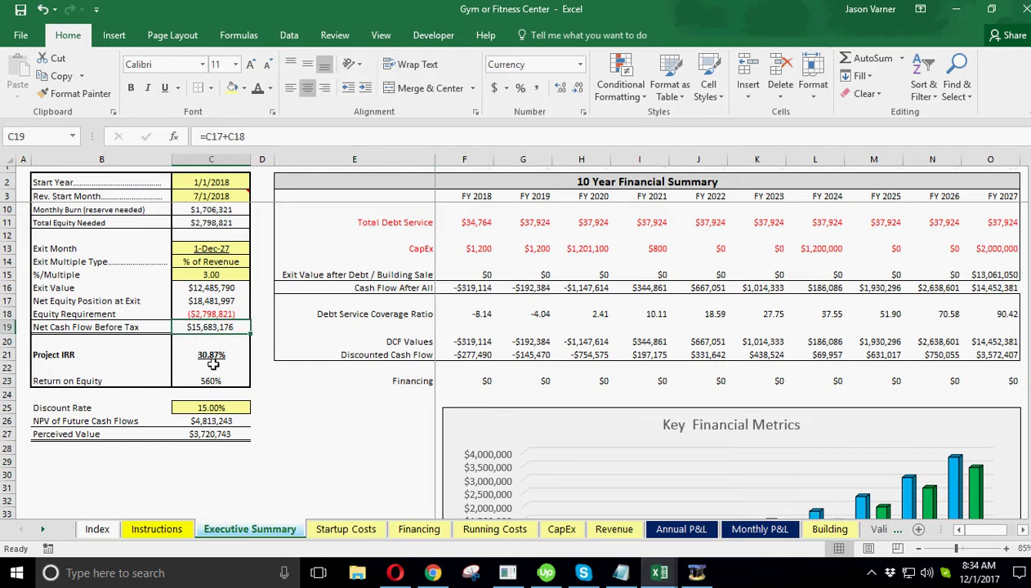
click(208, 312)
click(207, 326)
click(209, 314)
click(208, 326)
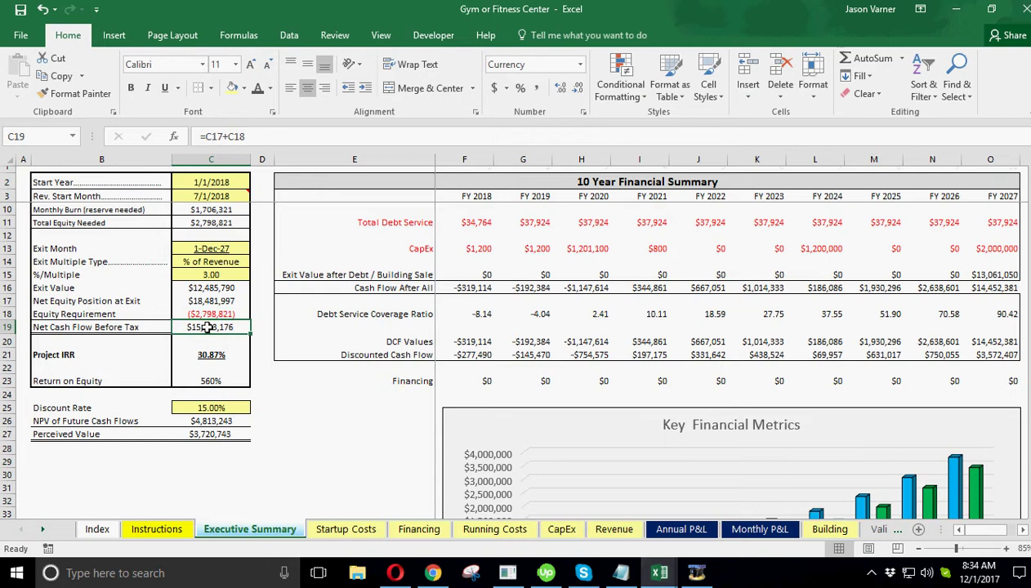
Review the Discount Rate in C25 and the formulas for NPV of Future Cash Flows and Perceived Value.
click(211, 407)
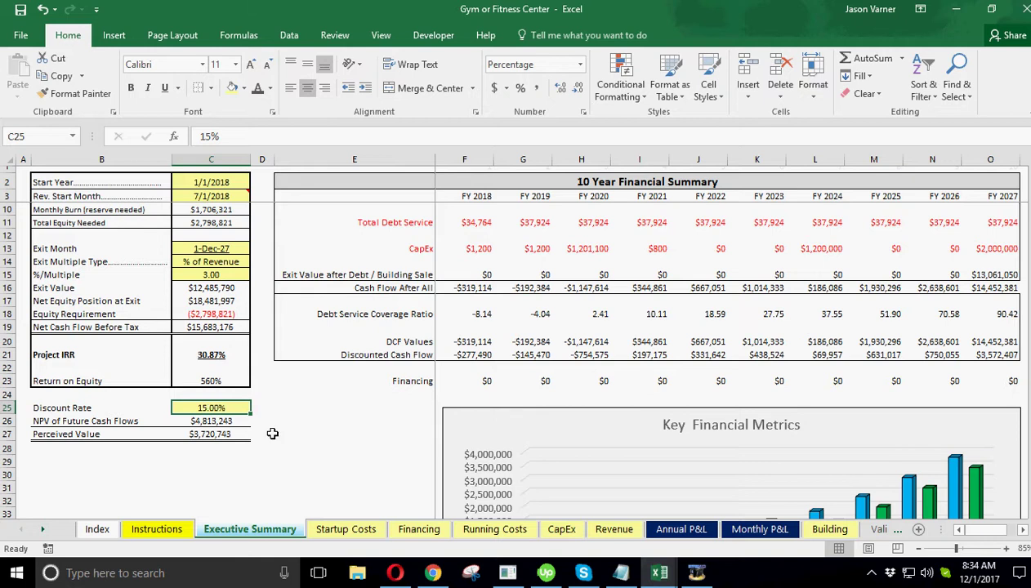
click(217, 421)
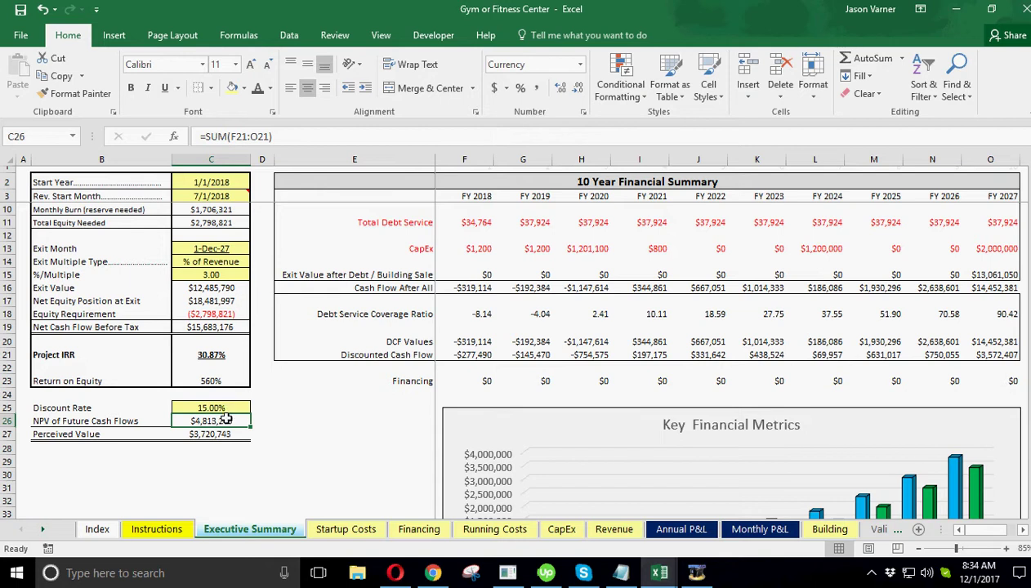
click(224, 436)
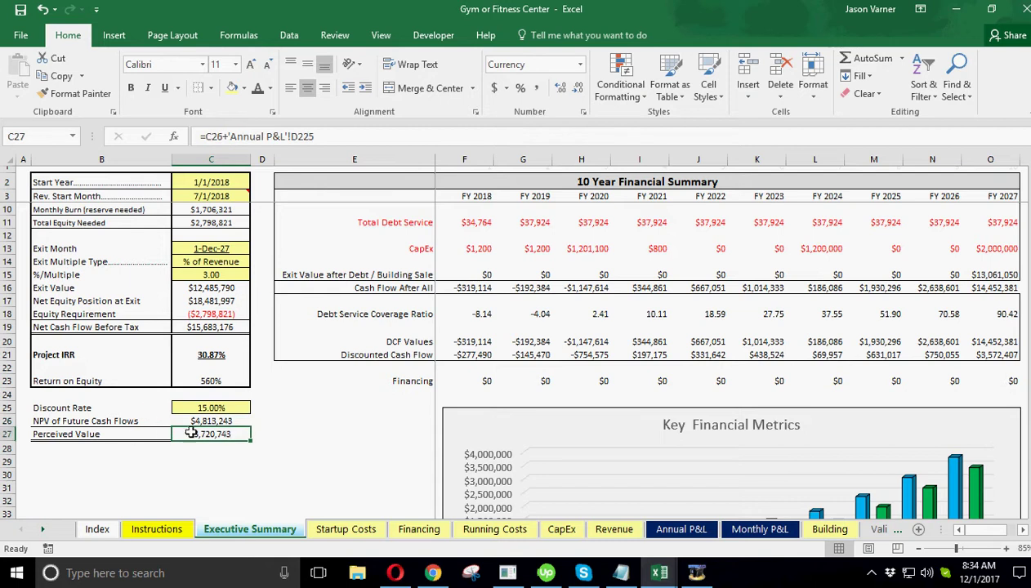
Try the Project IRR from C21 as the Discount Rate by pasting only its value into C25, and undo the paste.
right_click(214, 356)
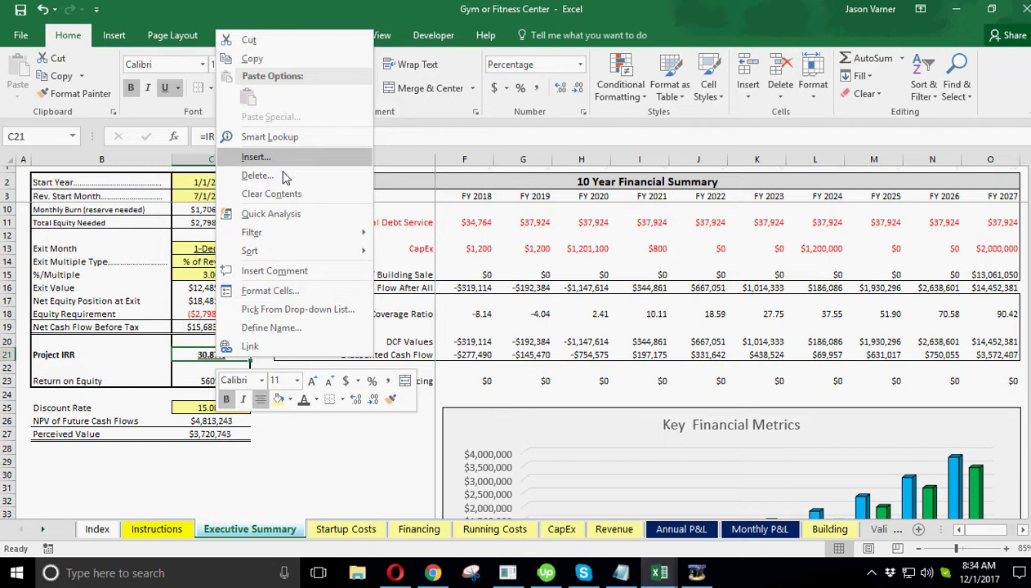
click(270, 59)
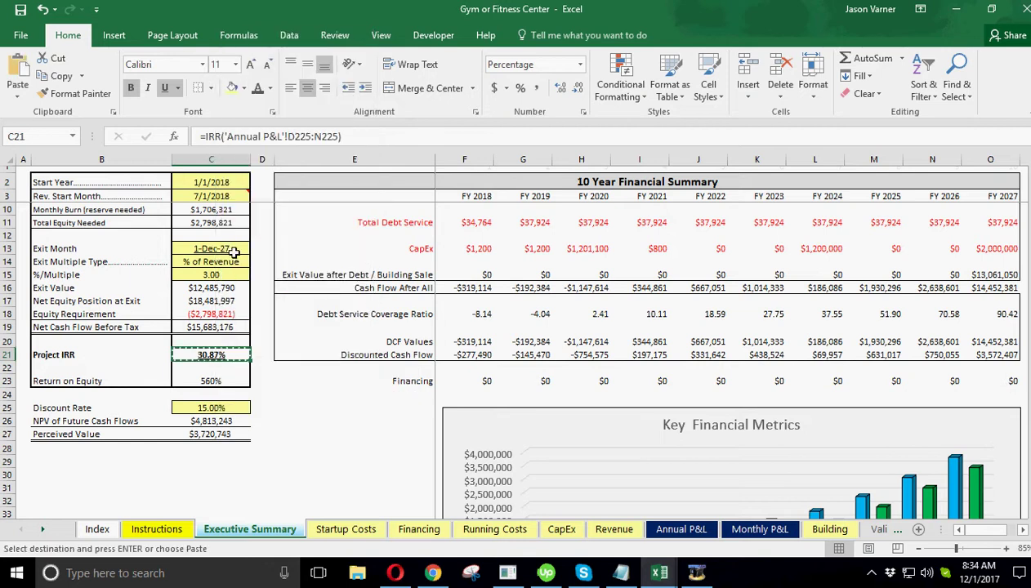
right_click(211, 408)
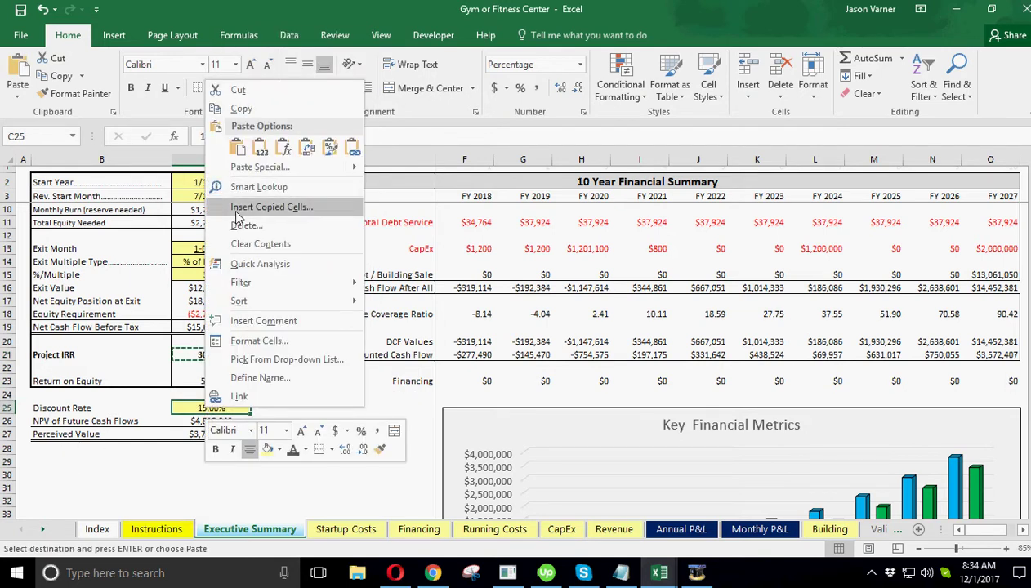
click(260, 147)
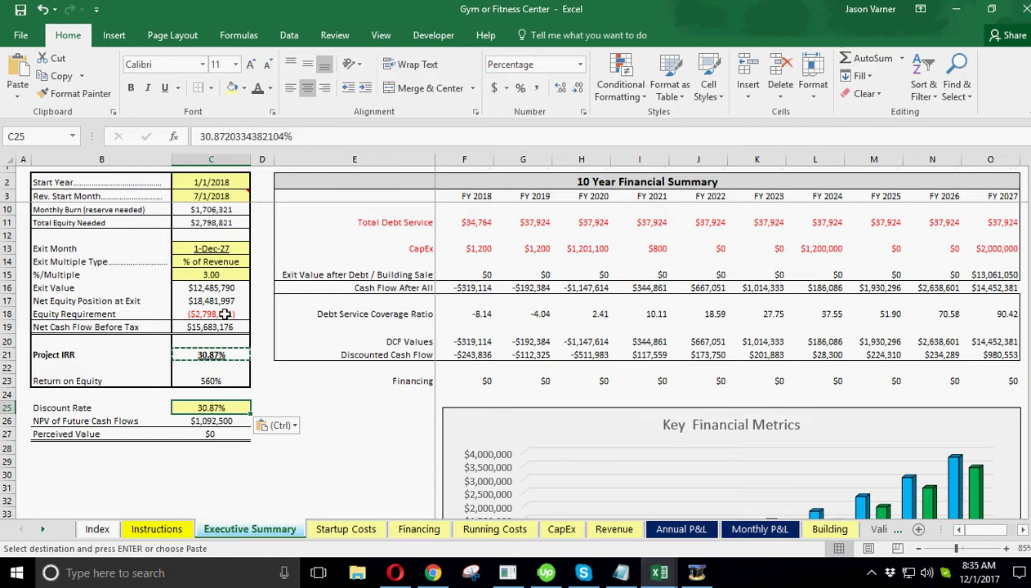
click(44, 10)
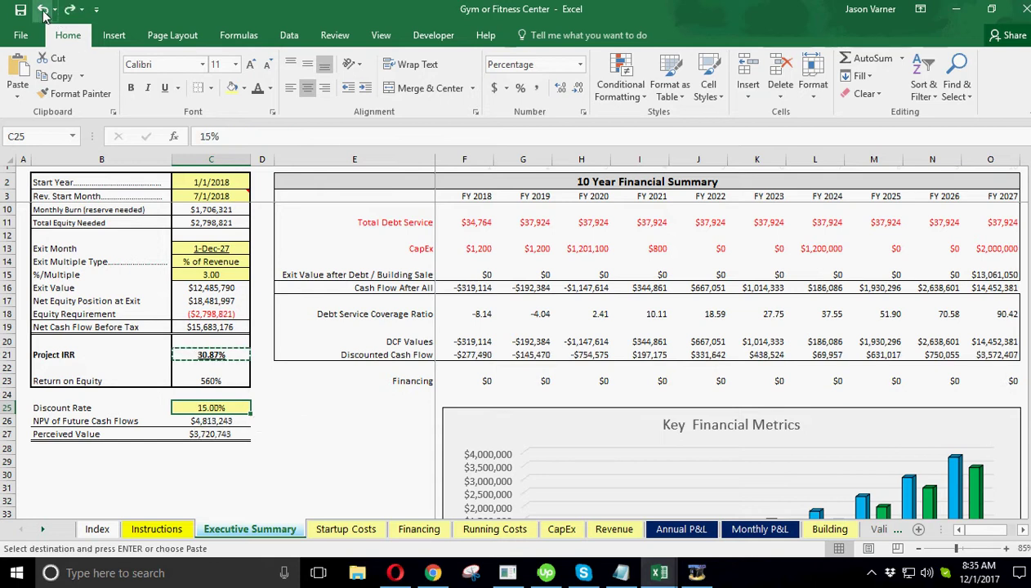
Examine the initial Running Cash Position in D220 and the Jan-18 Financing entry in E212 on the Monthly P&L sheet.
click(729, 523)
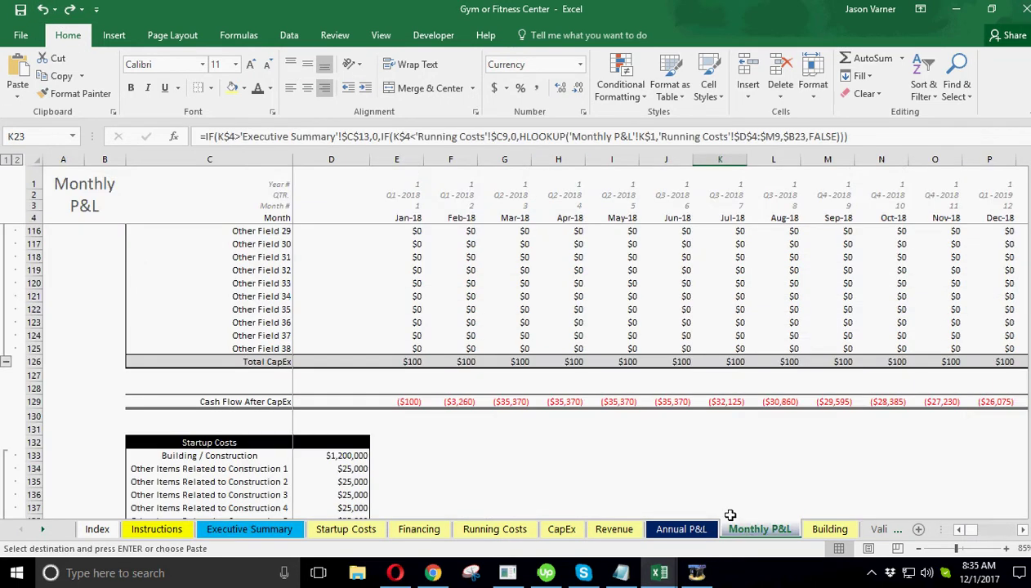
scroll(559, 416, down, 20)
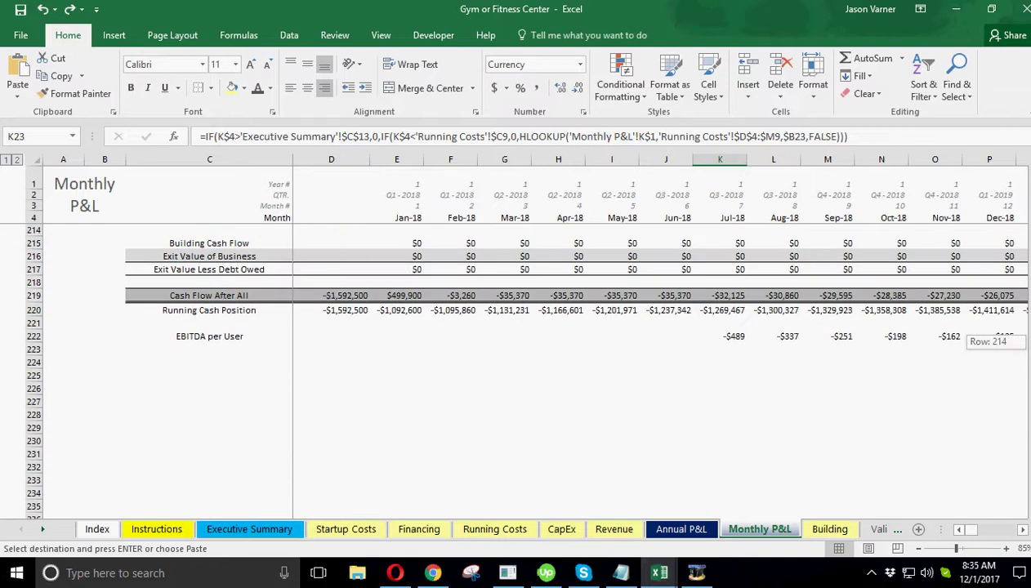
scroll(559, 416, up, 4)
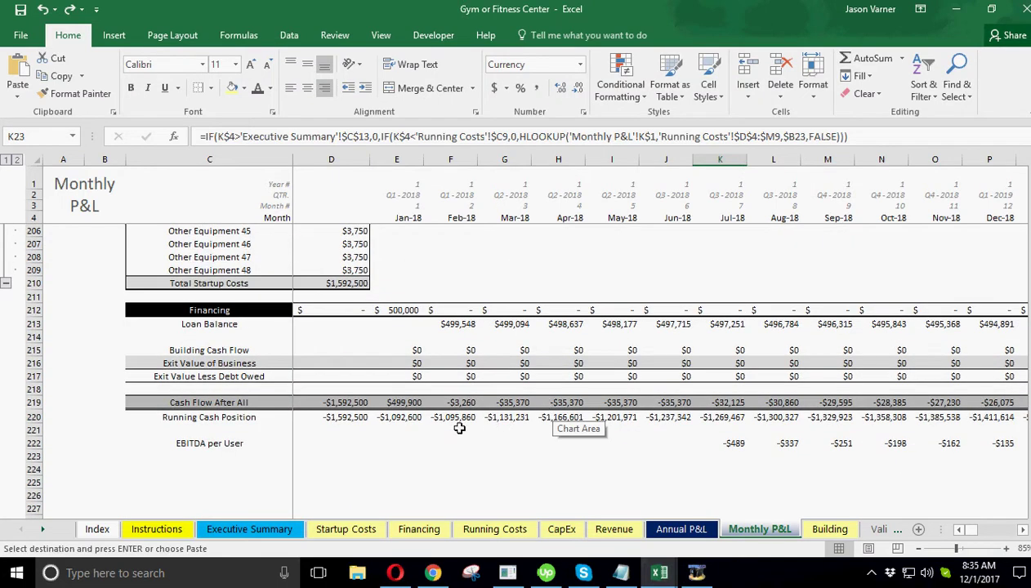
click(344, 418)
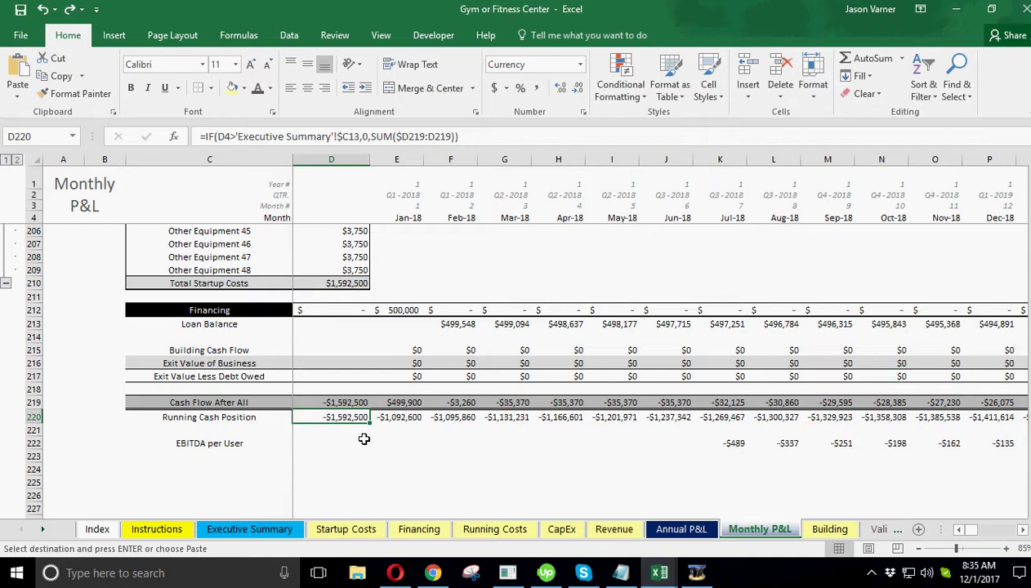
click(399, 312)
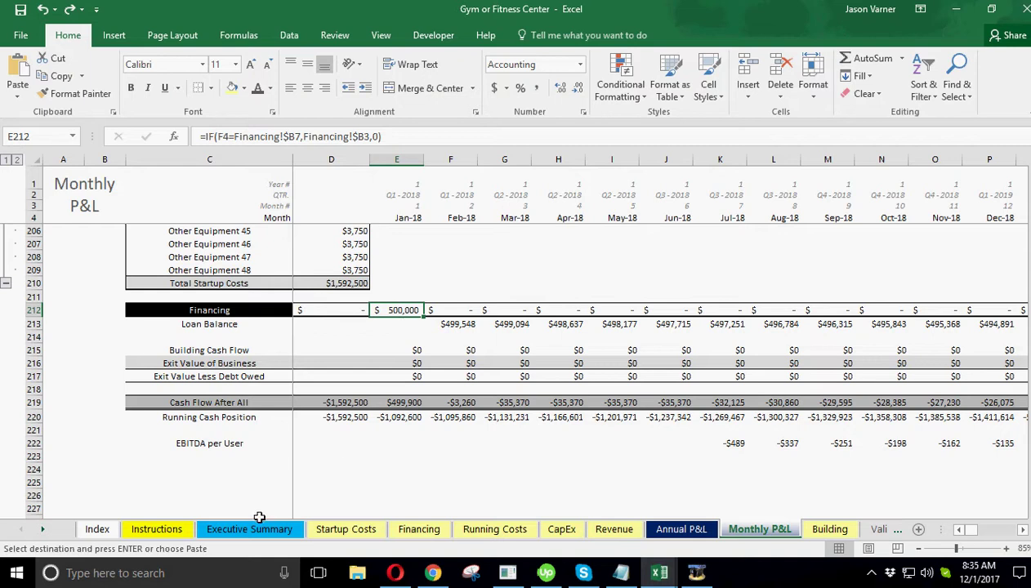
Set the First Payment Date in B7 of the Financing sheet to Jan-18.
click(417, 530)
click(194, 256)
click(212, 256)
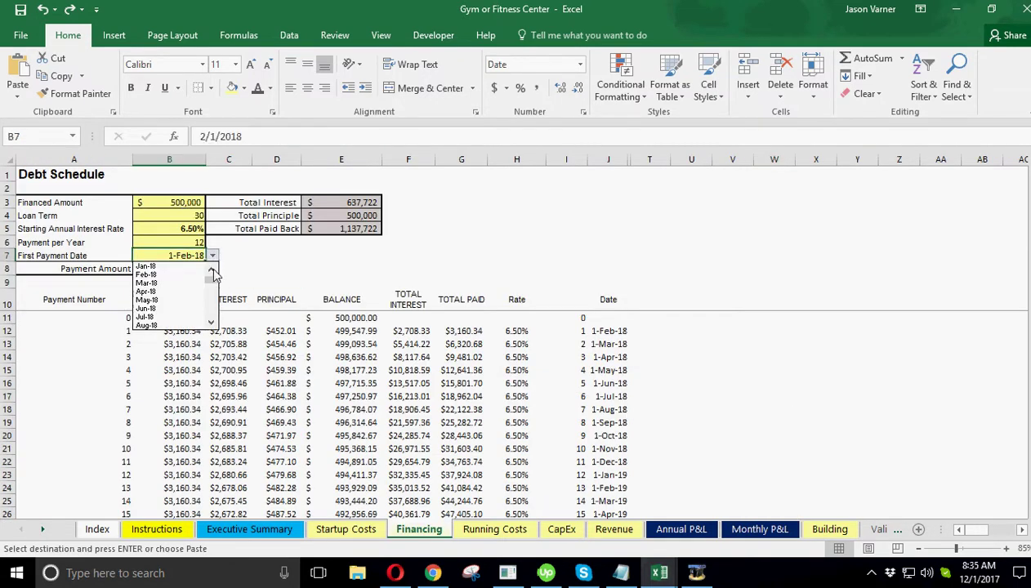
click(151, 267)
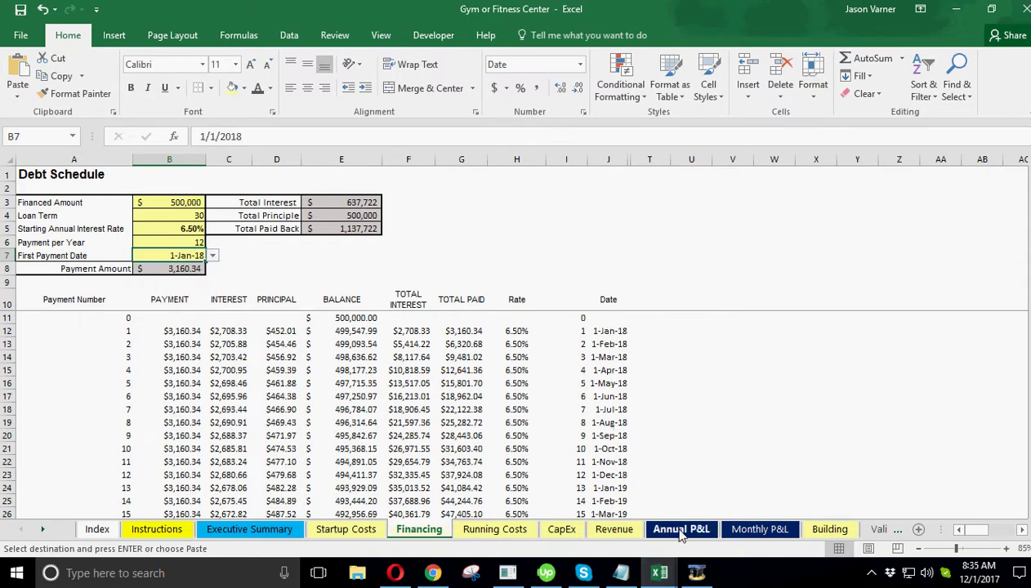
Check the initial Running Cash Position and Cash Flow After All in column D of the Monthly P&L sheet.
click(760, 531)
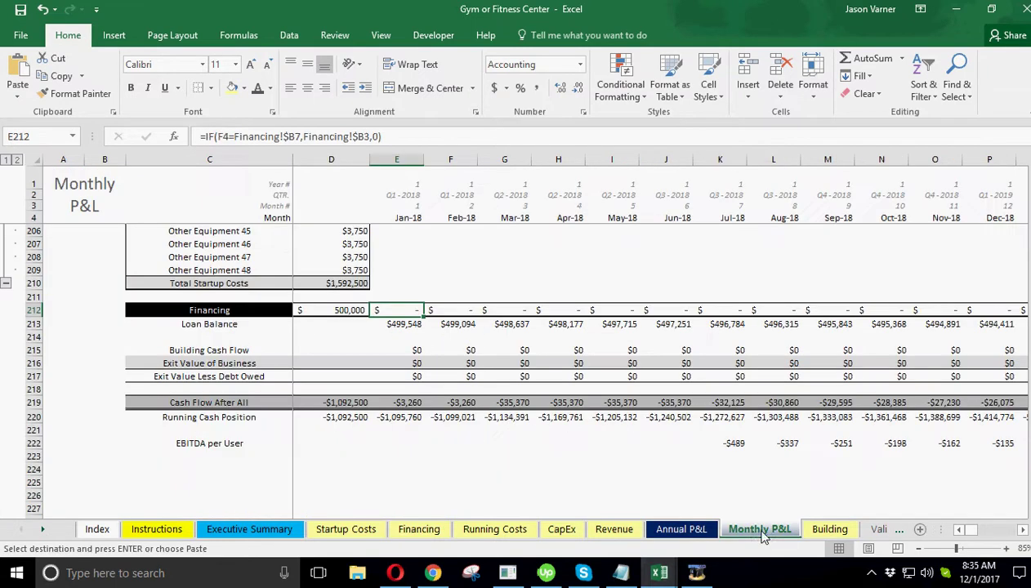
click(344, 417)
click(344, 403)
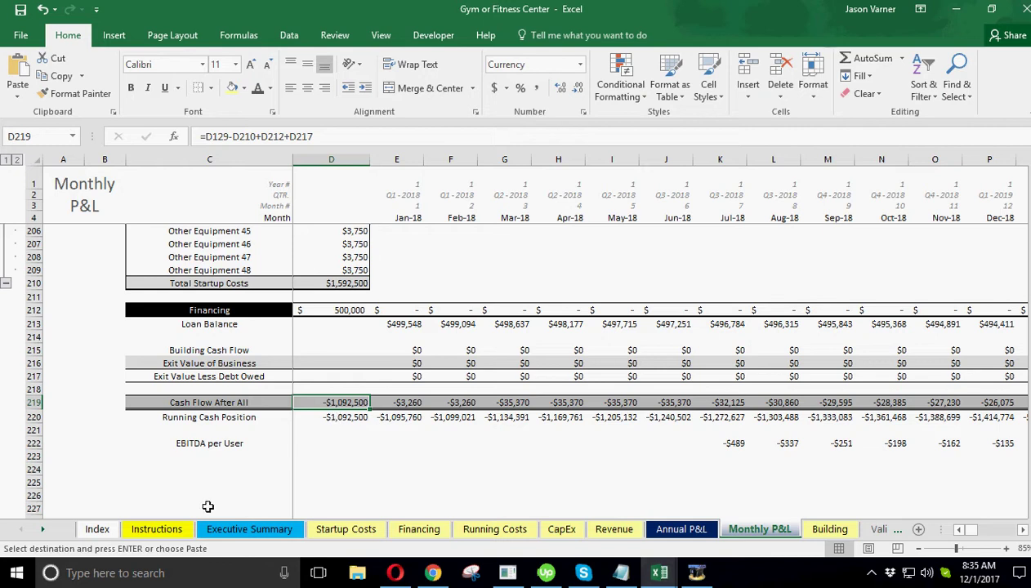
Trace the Equity Requirement formula in C18 of the Executive Summary to the Monthly P&L's Running Cash Position and Cash Flow After All rows.
click(223, 529)
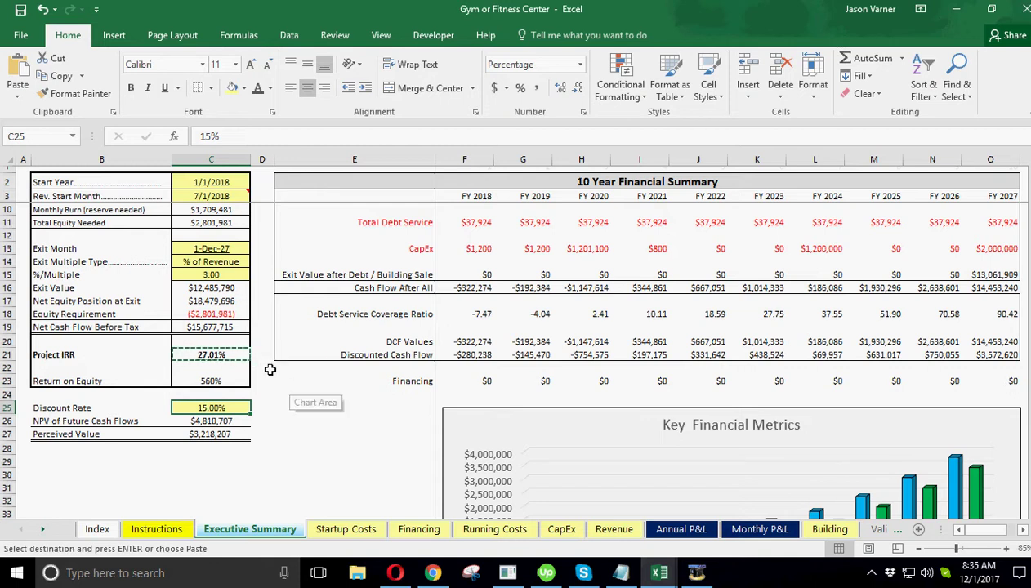
click(221, 316)
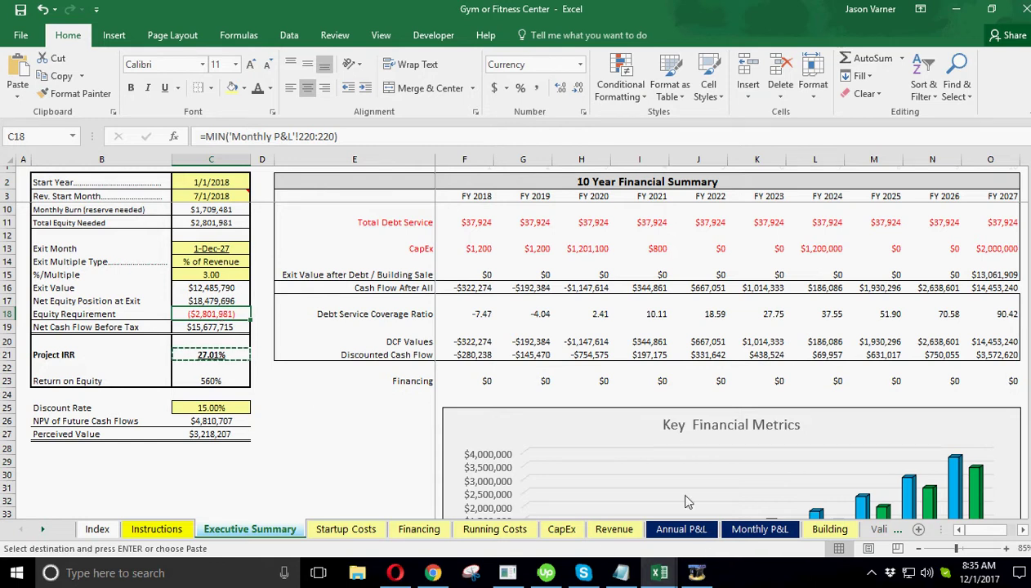
click(756, 529)
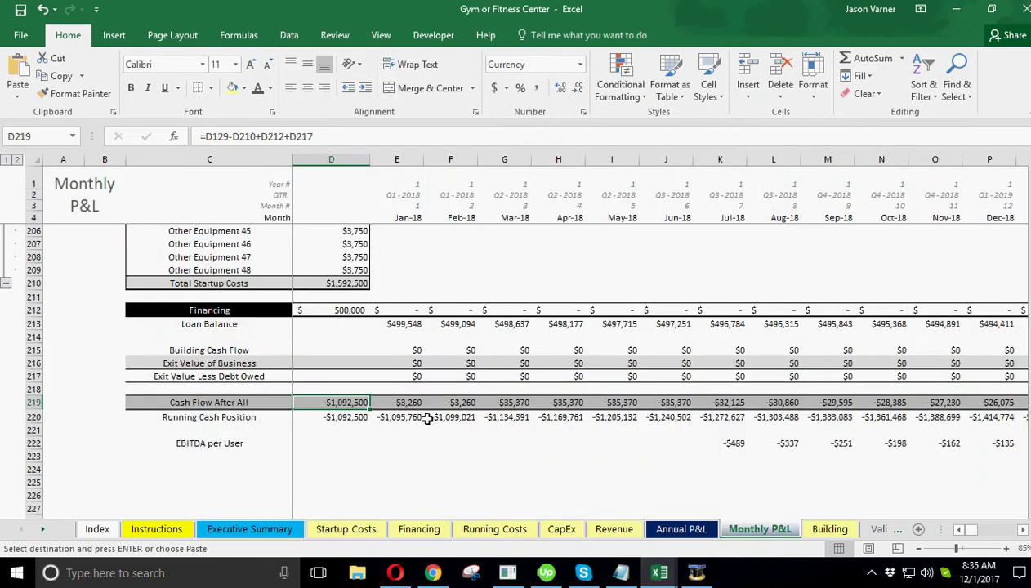
click(342, 417)
click(345, 401)
click(350, 418)
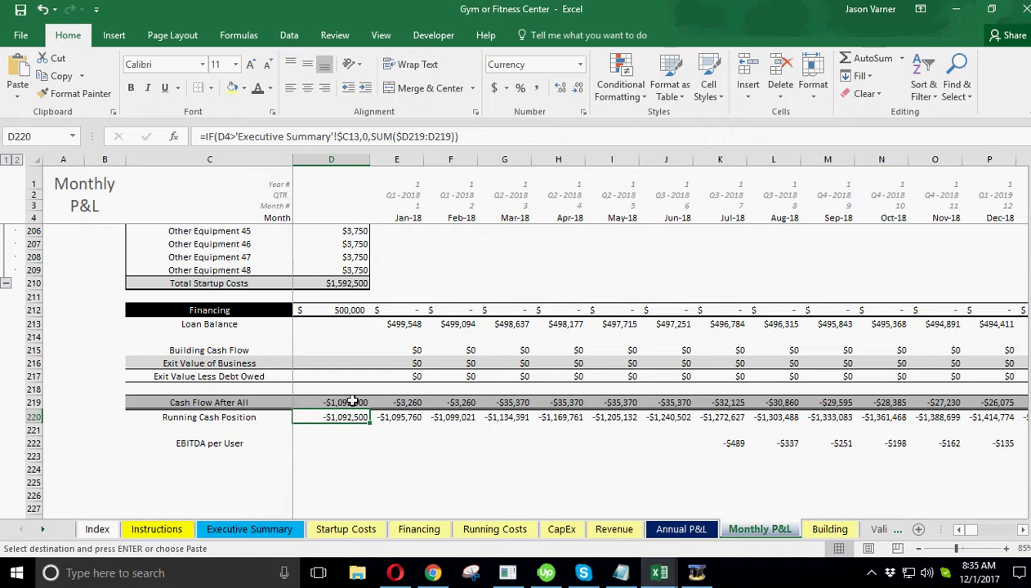
Inspect the monthly Cash Flow After All entries and formulas in row 219 from Jan-18 through Jul-18.
click(393, 402)
click(491, 403)
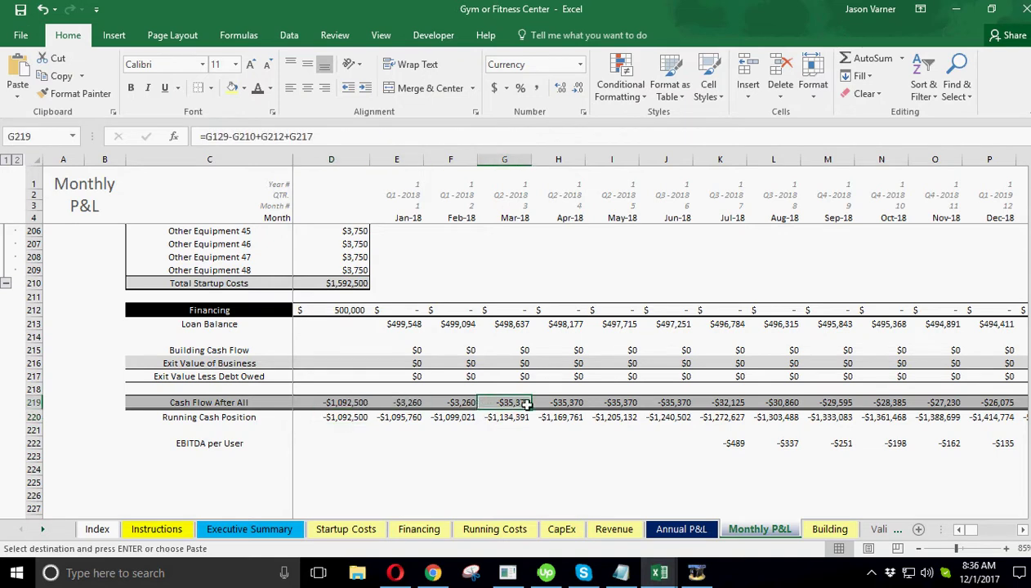
click(562, 403)
click(602, 402)
click(657, 402)
click(719, 402)
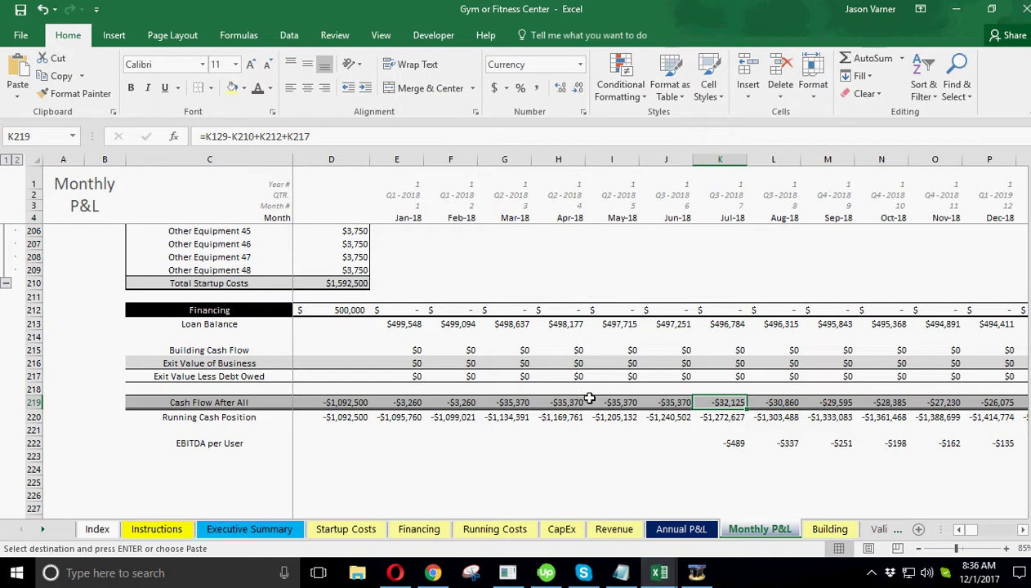
click(404, 402)
click(468, 403)
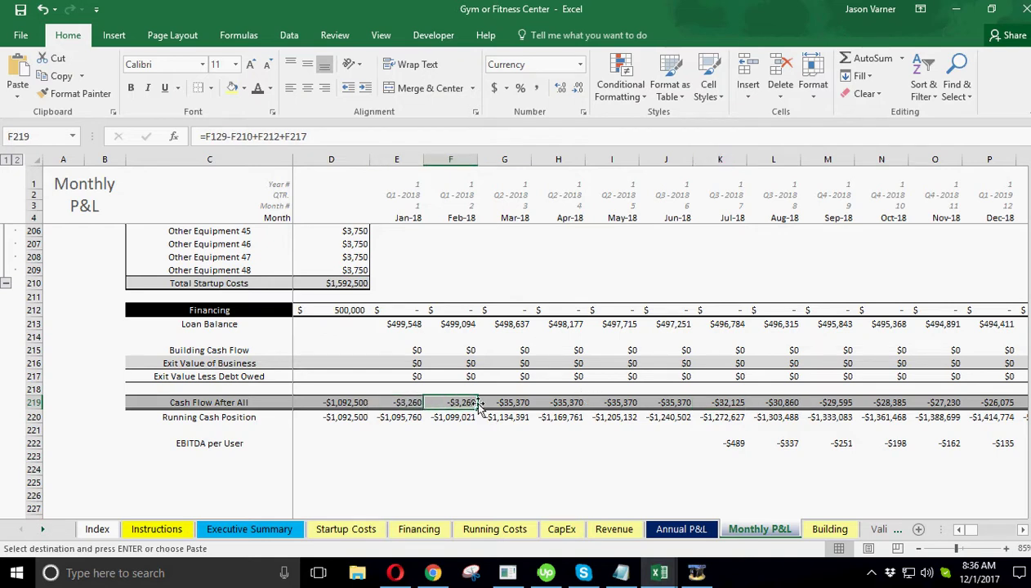
click(511, 402)
click(563, 402)
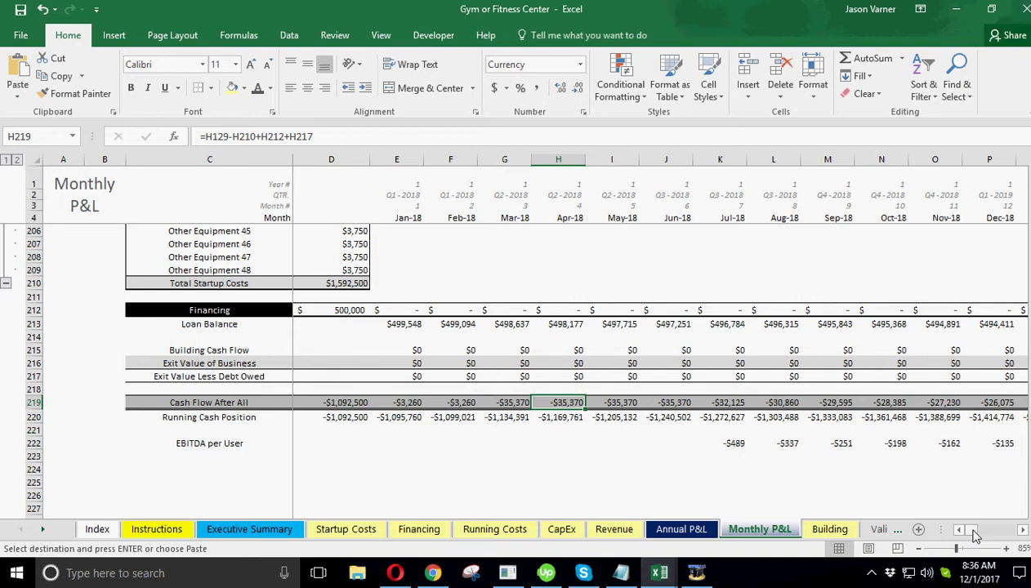
Check the Cash Flow After All entries for Oct-23 through Dec-23 on the Monthly P&L sheet.
drag(975, 533, 993, 534)
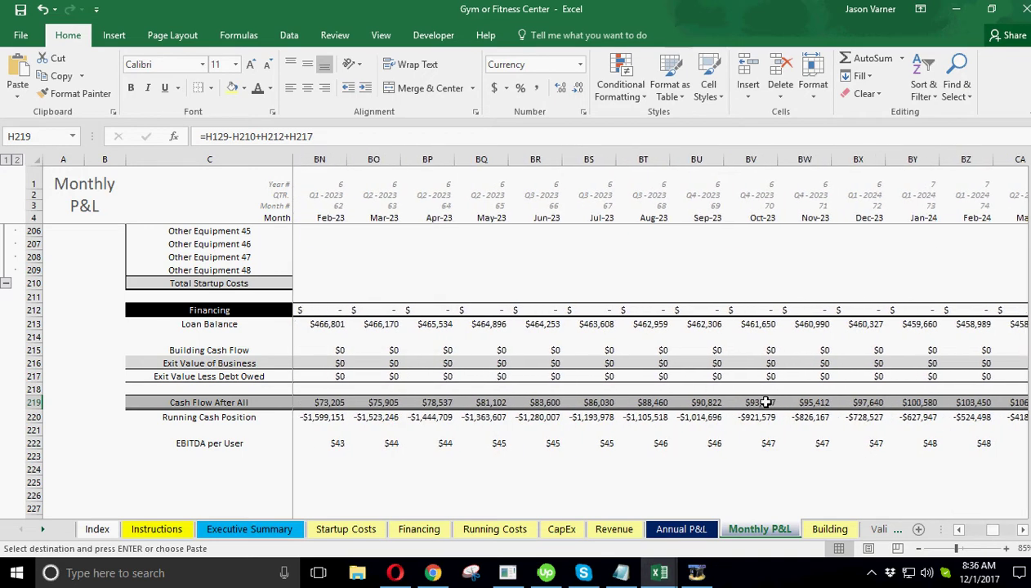
drag(766, 402, 859, 403)
drag(991, 533, 941, 530)
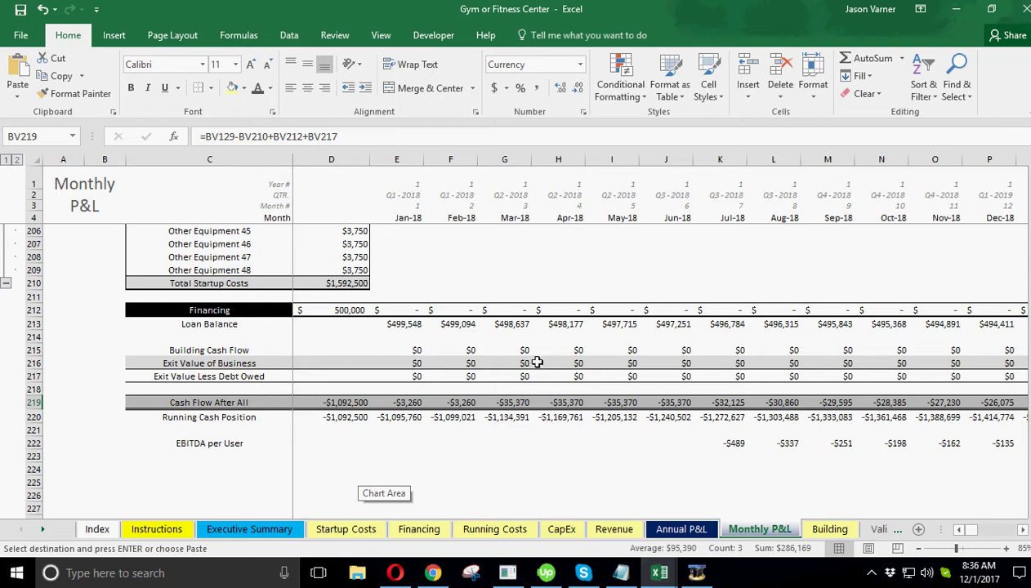
Return to the Executive Summary, clear the pending copy selection and check the Project IRR formula in C21.
scroll(421, 396, up, 2)
scroll(424, 400, up, 19)
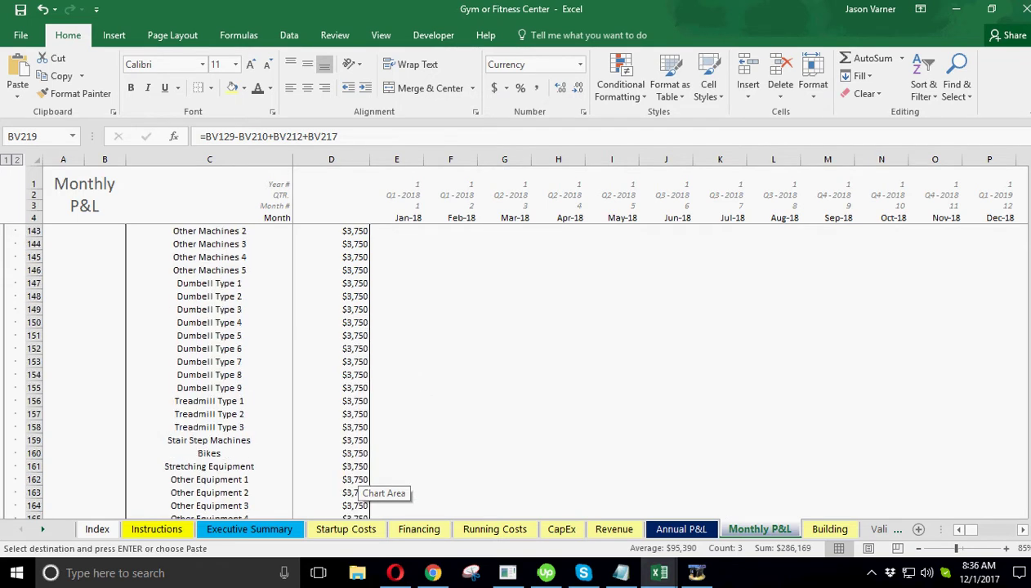
drag(1029, 379, 1029, 176)
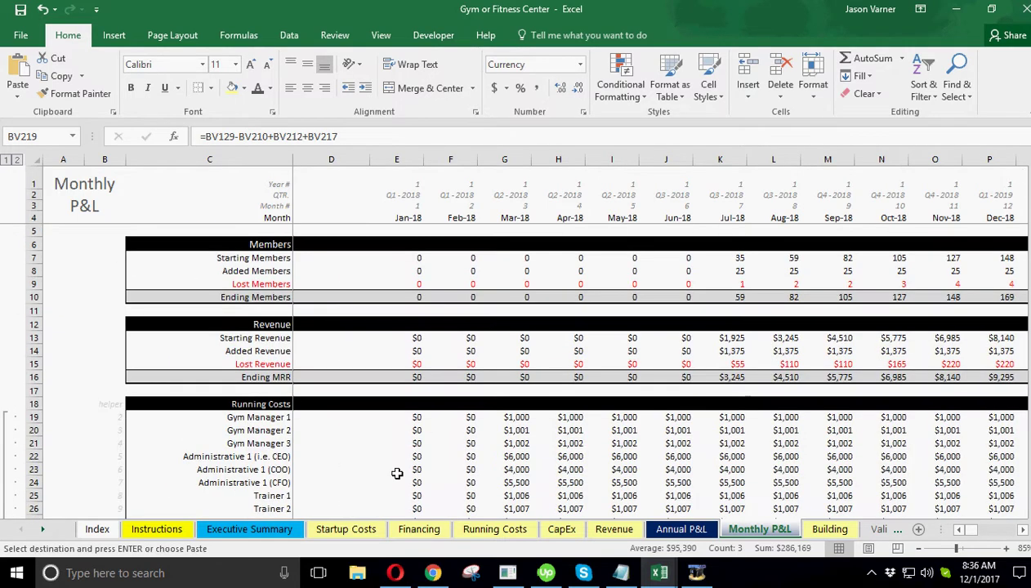
click(249, 529)
click(300, 404)
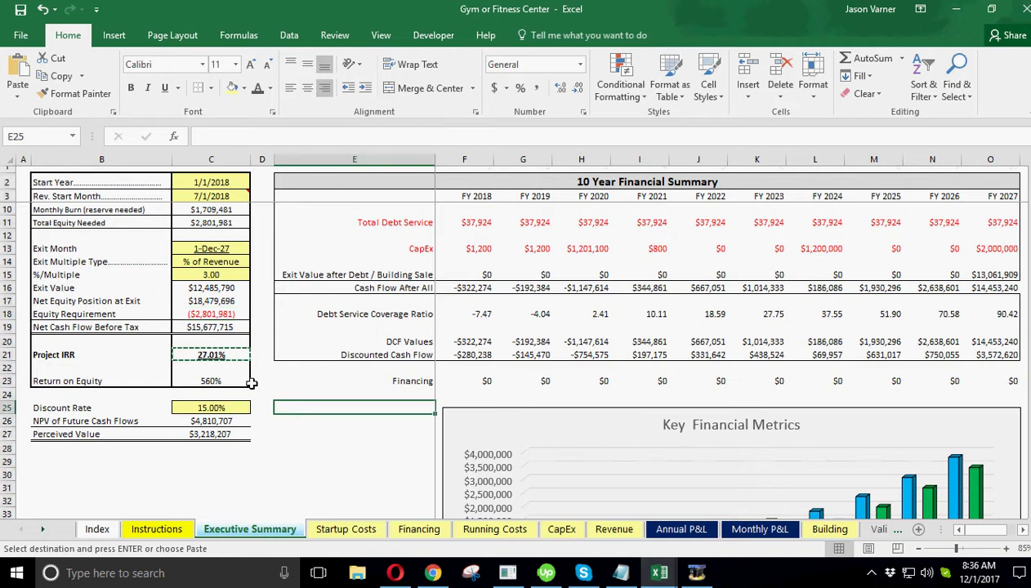
double_click(288, 409)
key(Escape)
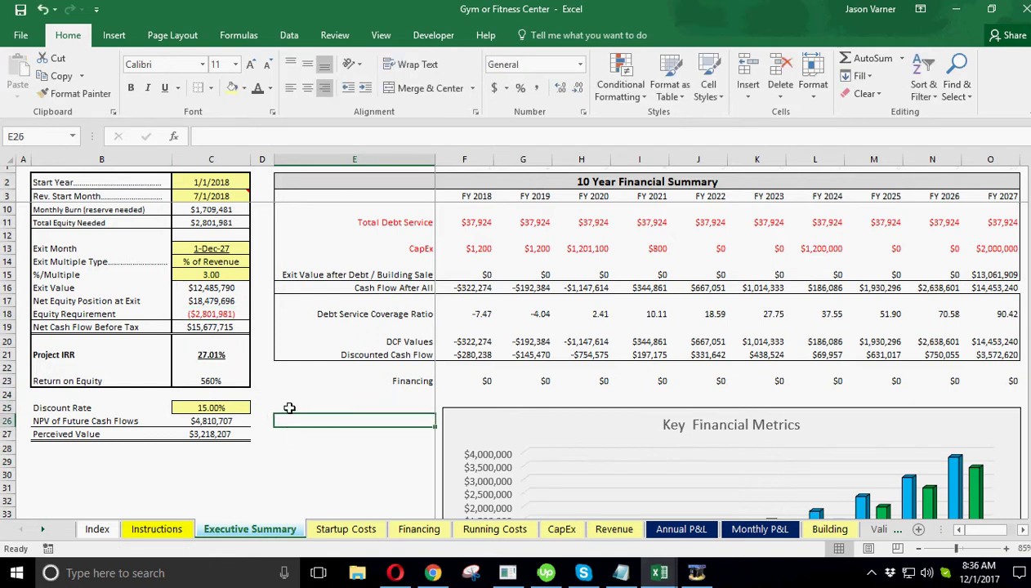
click(319, 447)
click(207, 353)
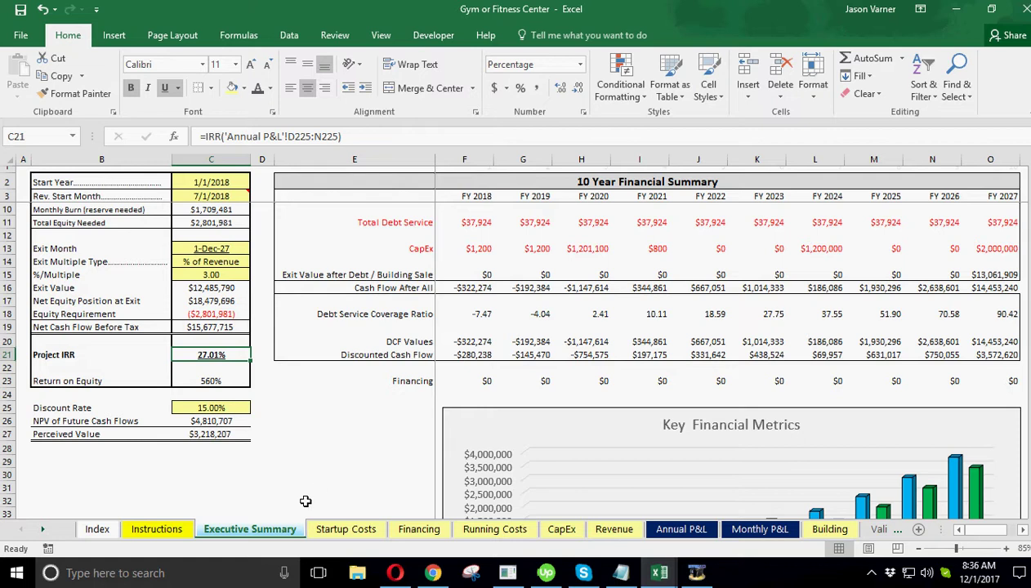
click(214, 489)
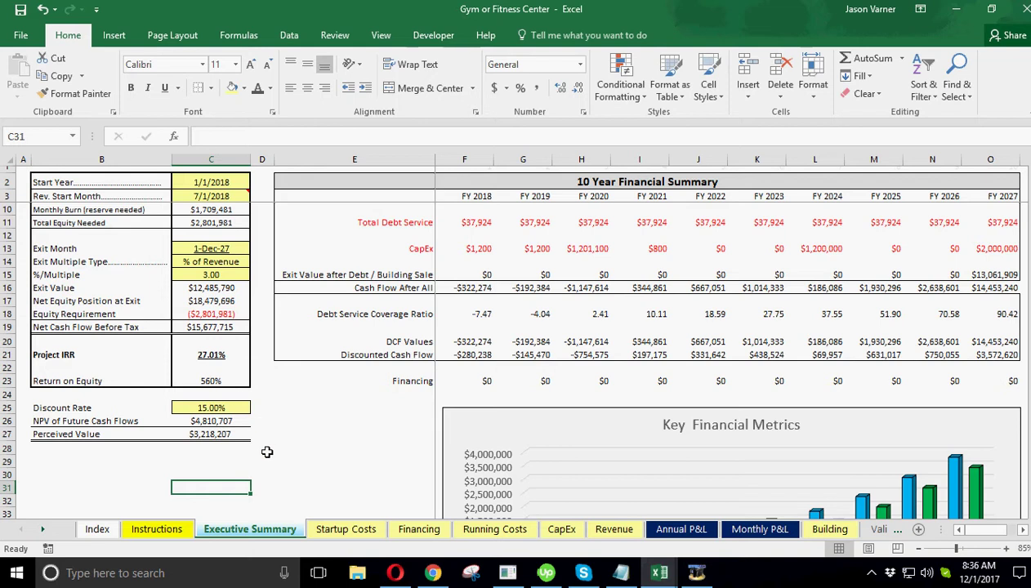
Bold the fiscal year headings FY 2018 through FY 2027 in row 3 of the 10 Year Financial Summary.
scroll(268, 453, up, 2)
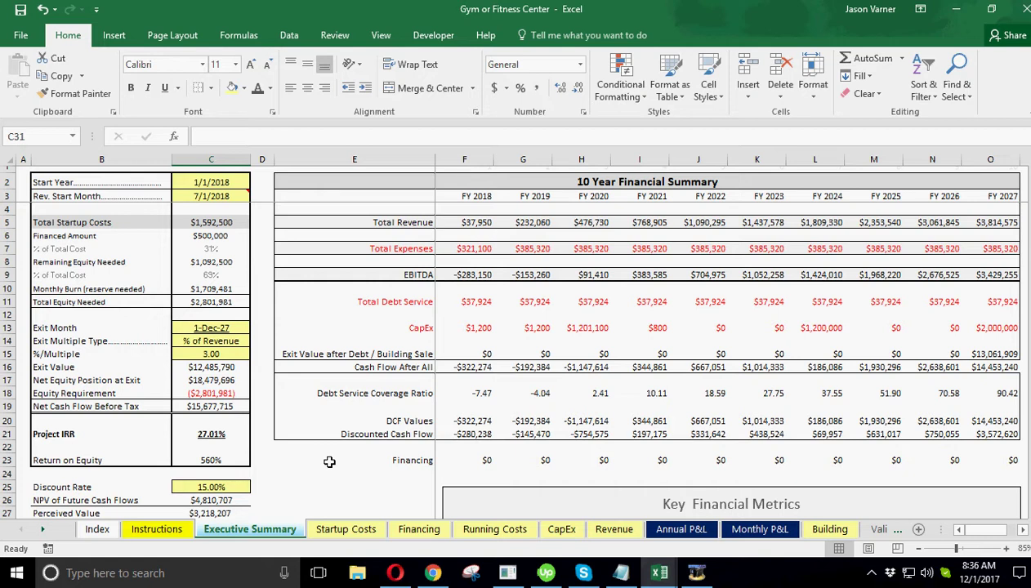
drag(477, 197, 1002, 197)
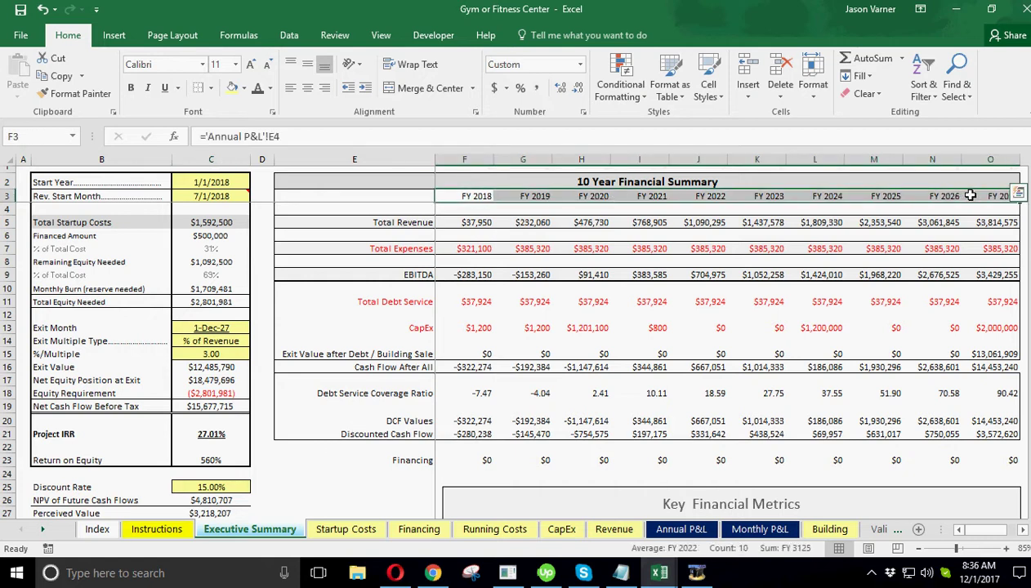
click(130, 88)
click(511, 315)
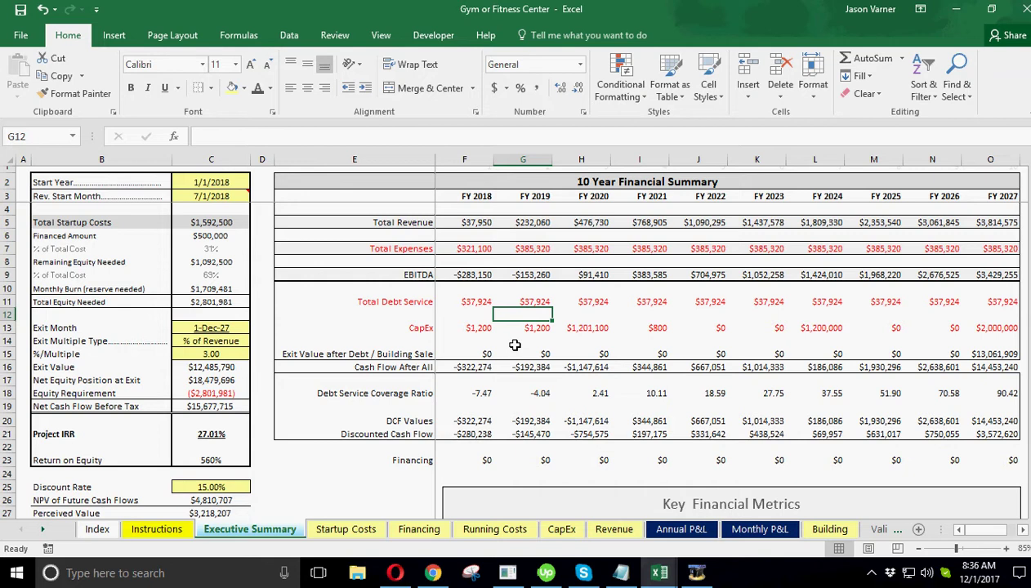
Review the Total Revenue, Total Expenses and EBITDA rows across the fiscal years of the 10 Year Financial Summary.
drag(463, 222, 703, 223)
drag(462, 250, 691, 248)
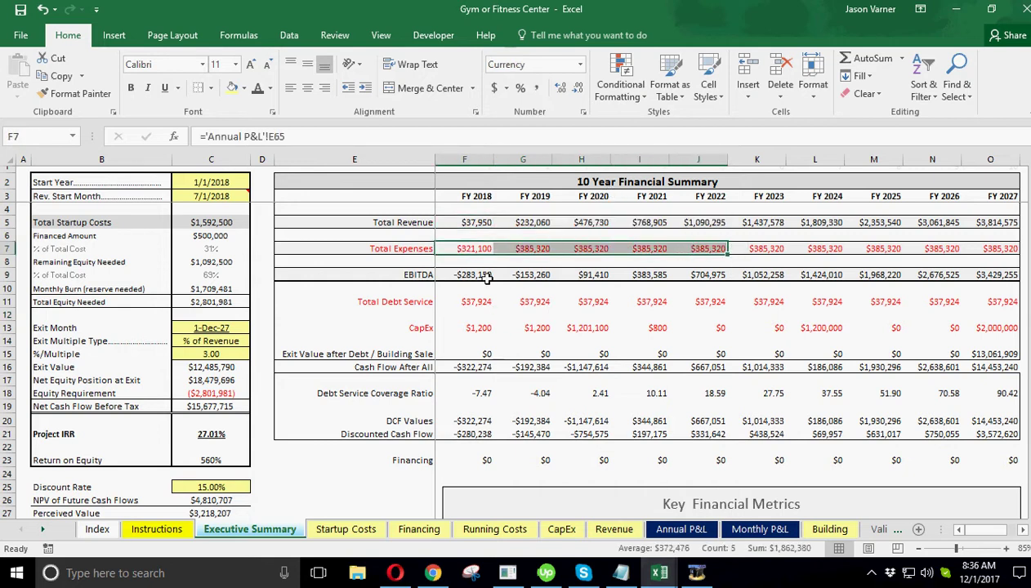
drag(470, 275, 702, 275)
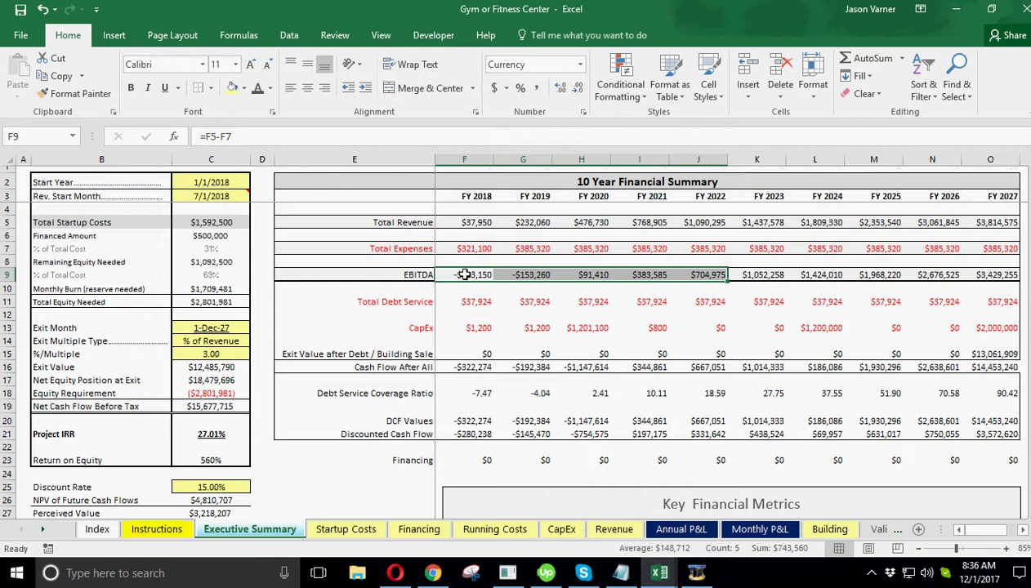
click(464, 275)
drag(464, 276, 792, 276)
drag(792, 275, 794, 276)
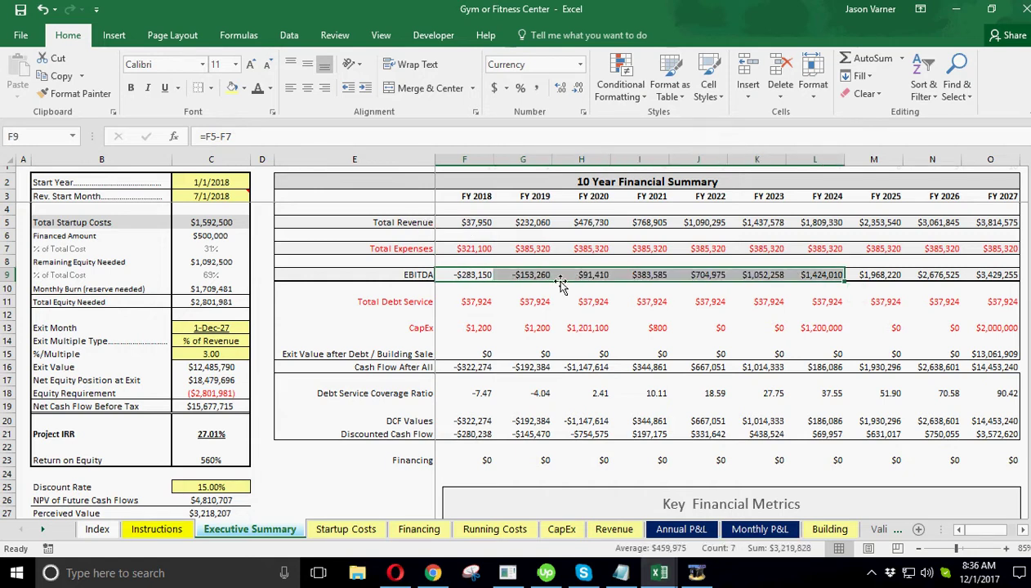
click(525, 275)
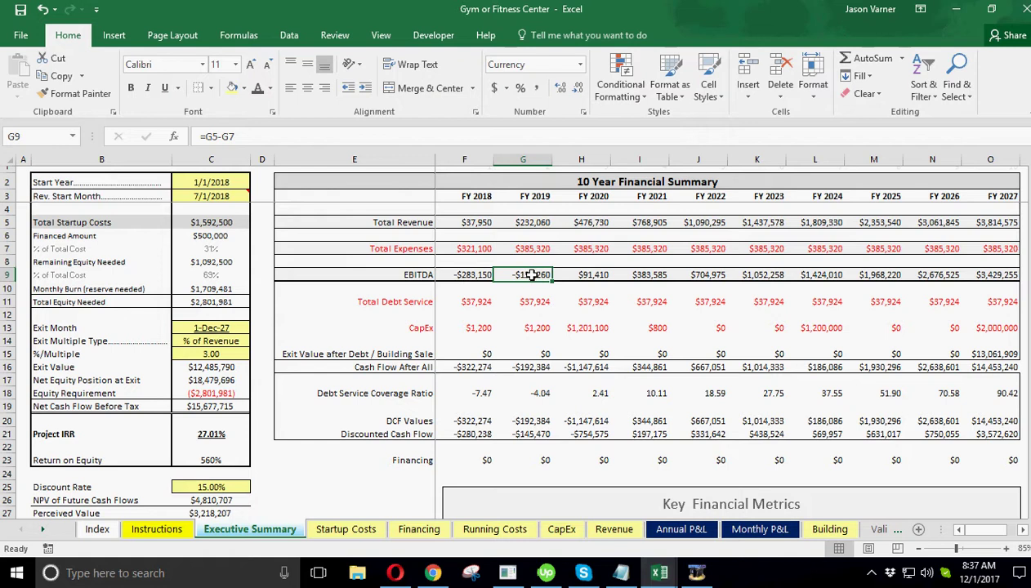
Review the Total Debt Service, CapEx and Exit Value after Debt / Building Sale rows of the 10 Year Financial Summary.
drag(407, 302, 657, 301)
drag(477, 328, 883, 328)
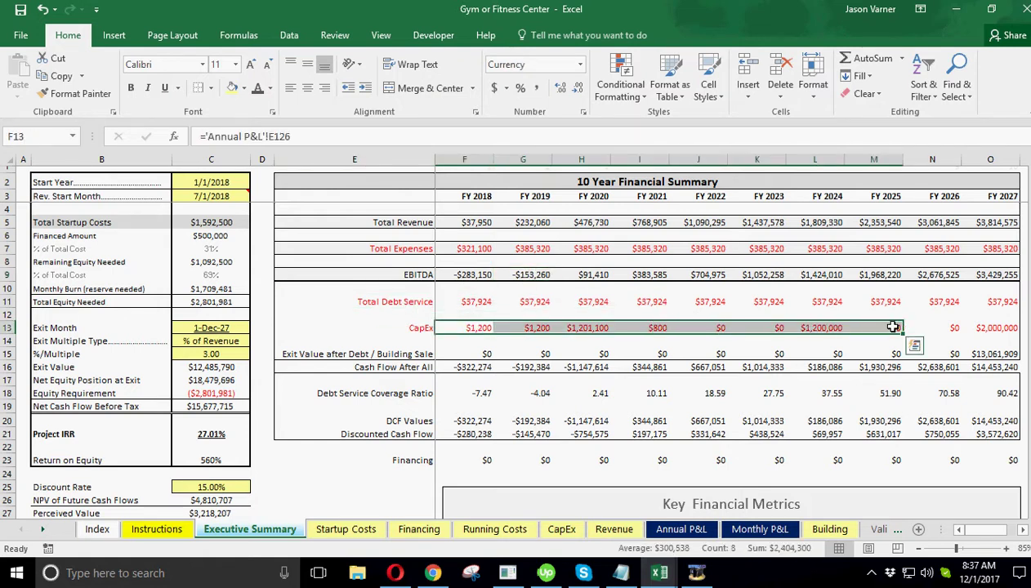
click(817, 328)
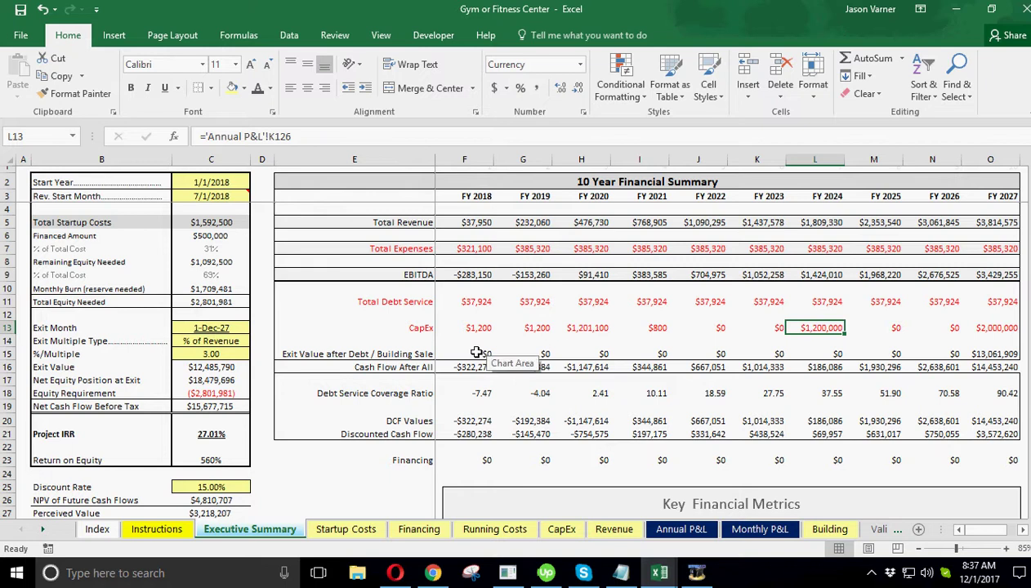
drag(476, 353, 889, 353)
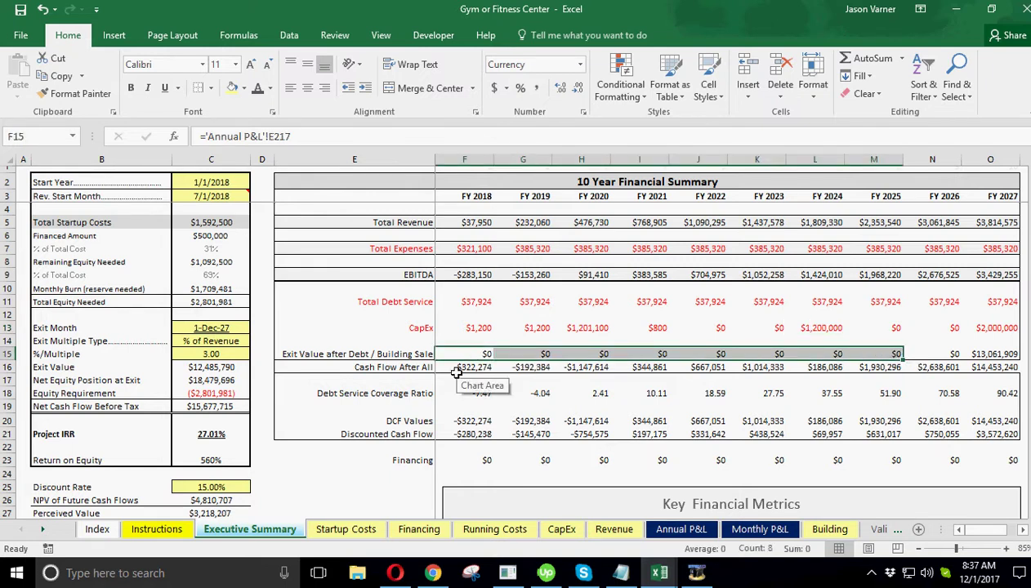
click(470, 301)
click(470, 325)
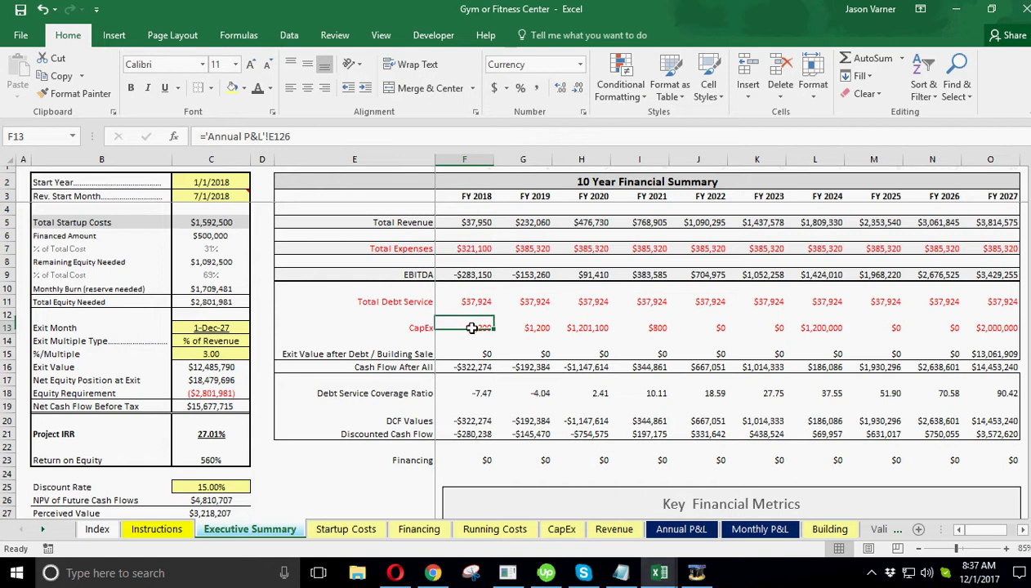
click(407, 354)
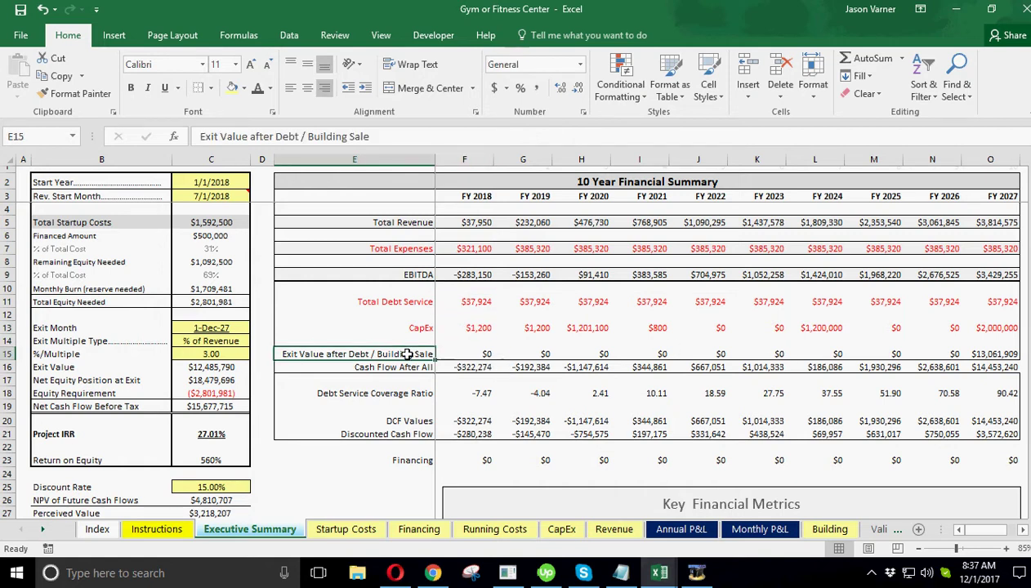
click(529, 355)
Examine the Key Financial Metrics chart and the cash bars up to the exit month in the Accumulated Cash Before Tax chart.
scroll(626, 453, down, 7)
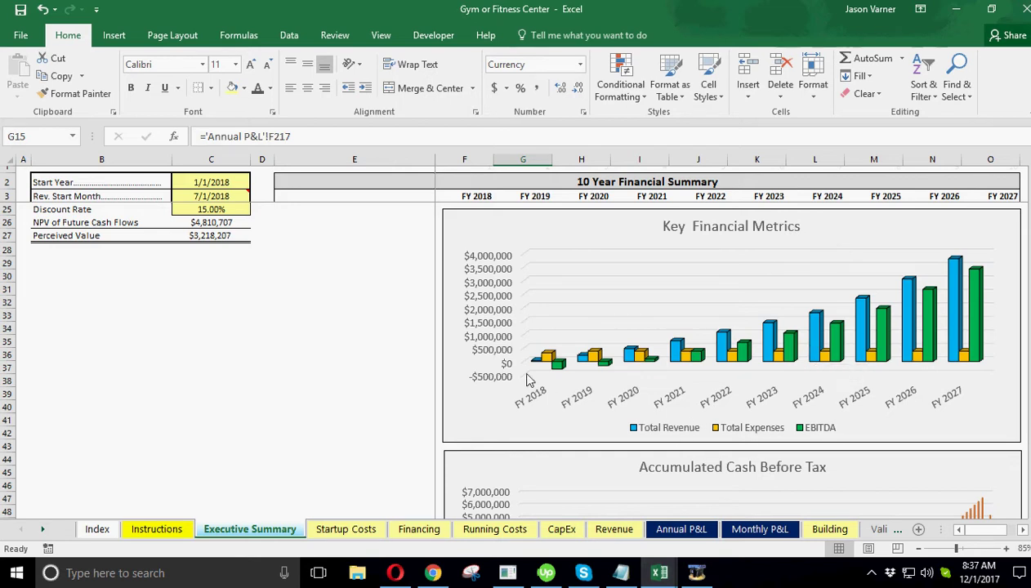
scroll(593, 411, down, 4)
scroll(594, 429, down, 1)
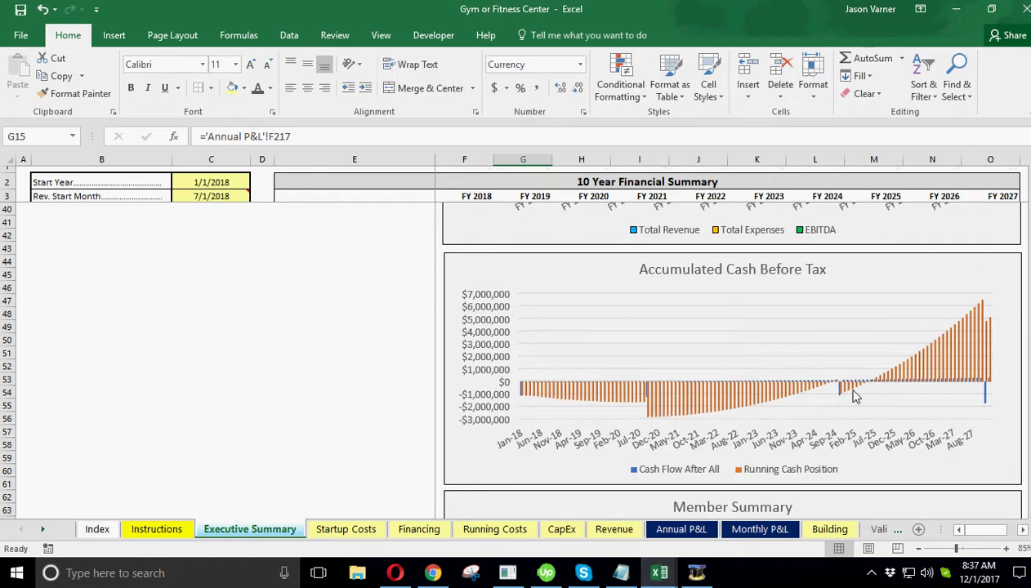
click(994, 327)
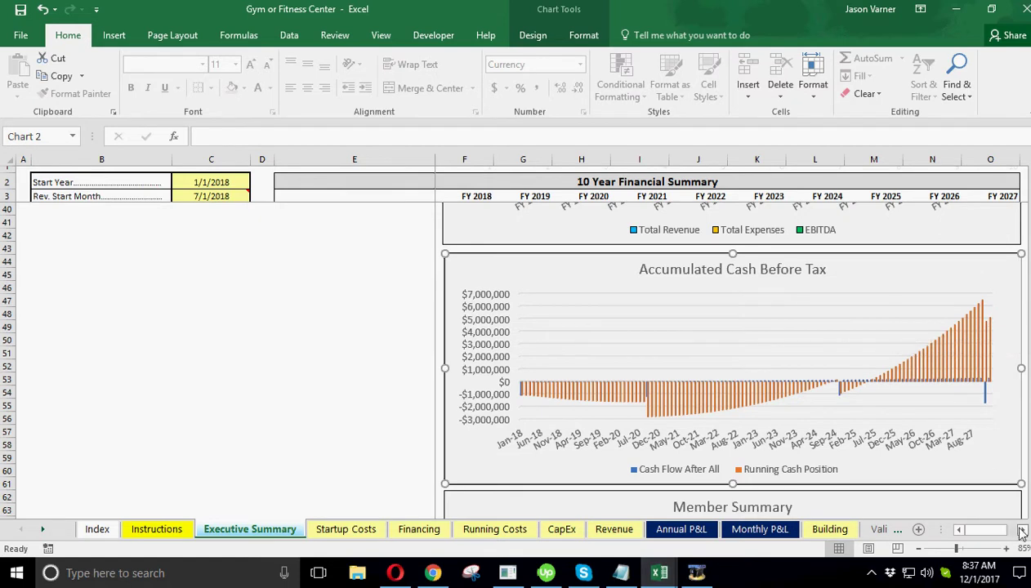
scroll(954, 433, right, 2)
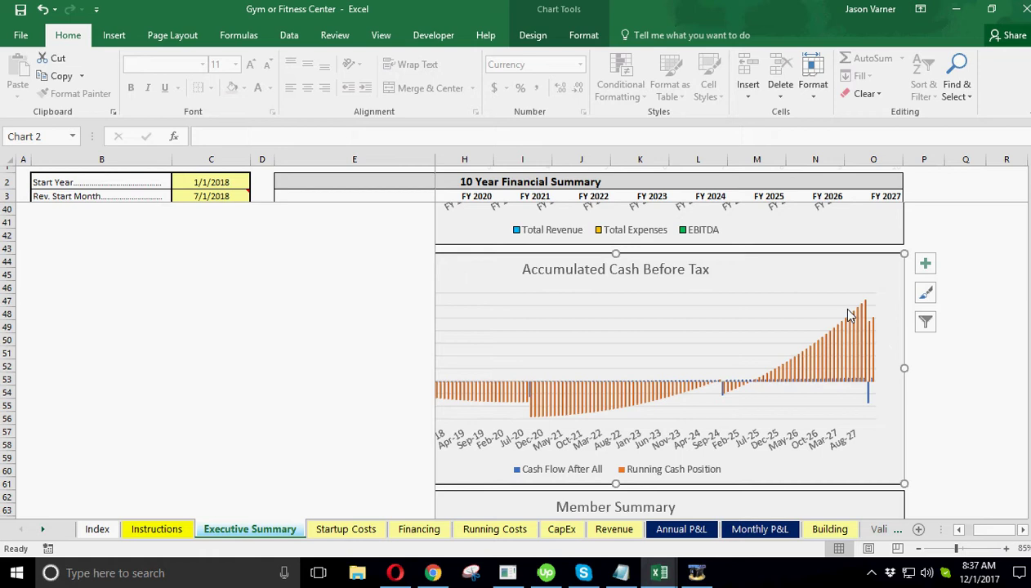
click(814, 272)
click(971, 369)
click(856, 374)
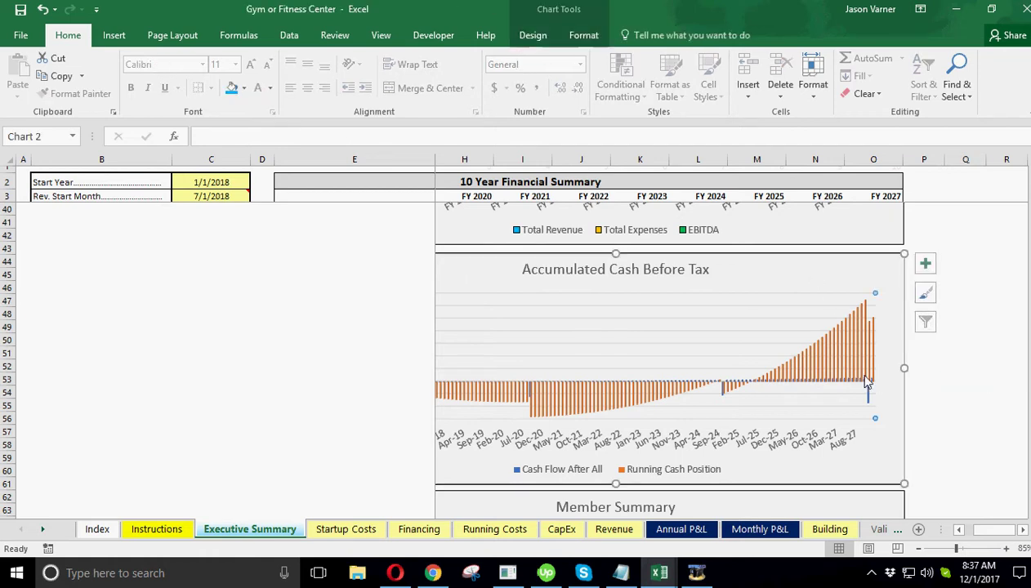
click(865, 325)
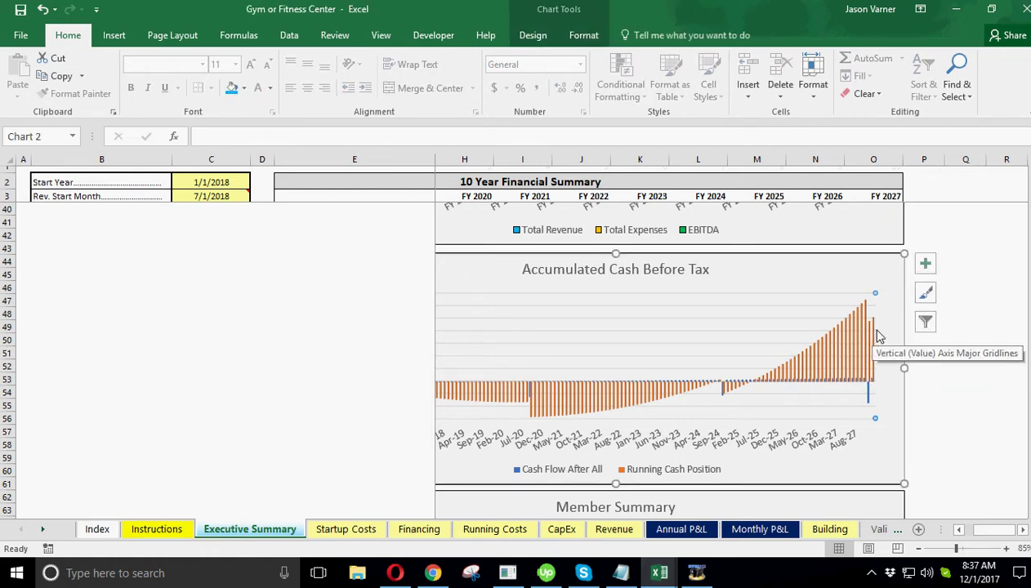
click(876, 337)
mouse_move(869, 408)
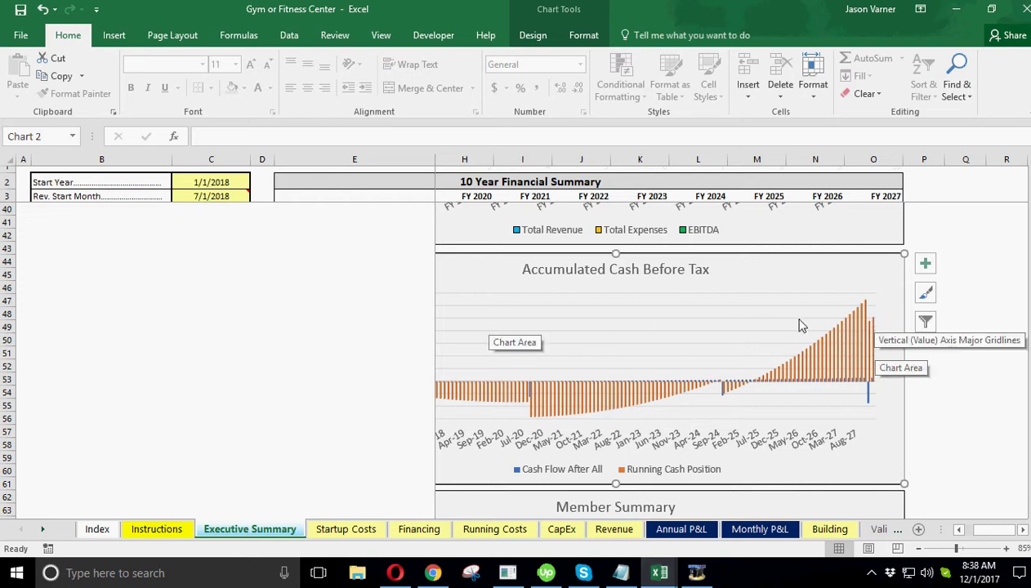
click(960, 529)
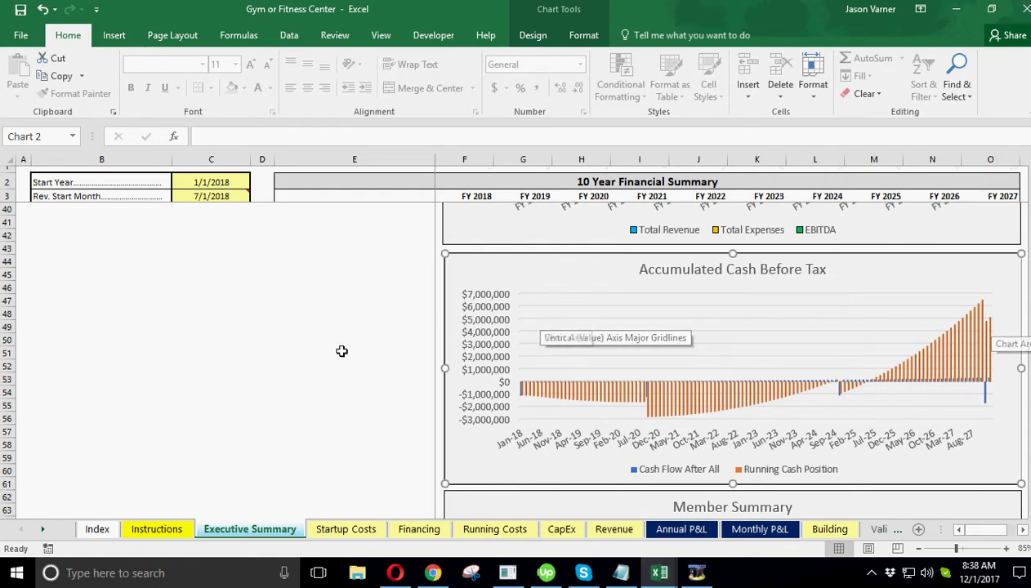
Compare the exit and equity figures on the Executive Summary with the Accumulated Cash Before Tax chart.
click(262, 371)
scroll(302, 436, up, 9)
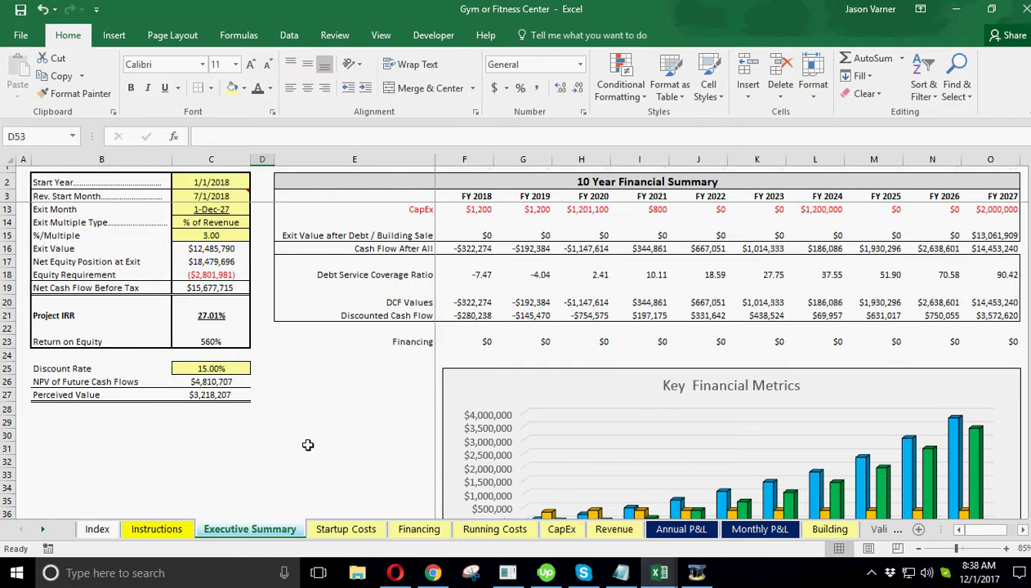
scroll(309, 442, down, 9)
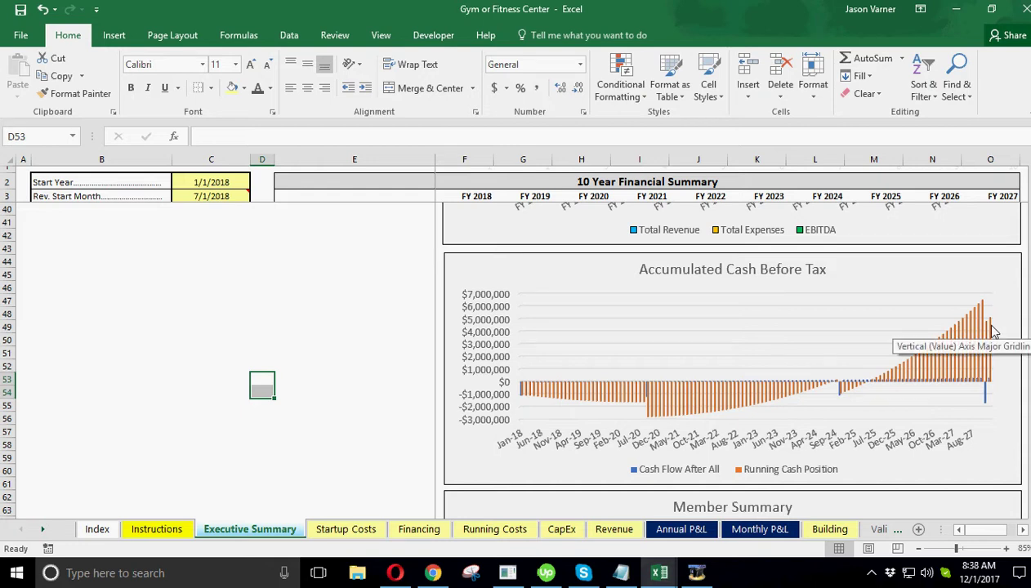
Inspect the source range of the Running Cash Position series in the Accumulated Cash Before Tax chart without changing it.
right_click(721, 297)
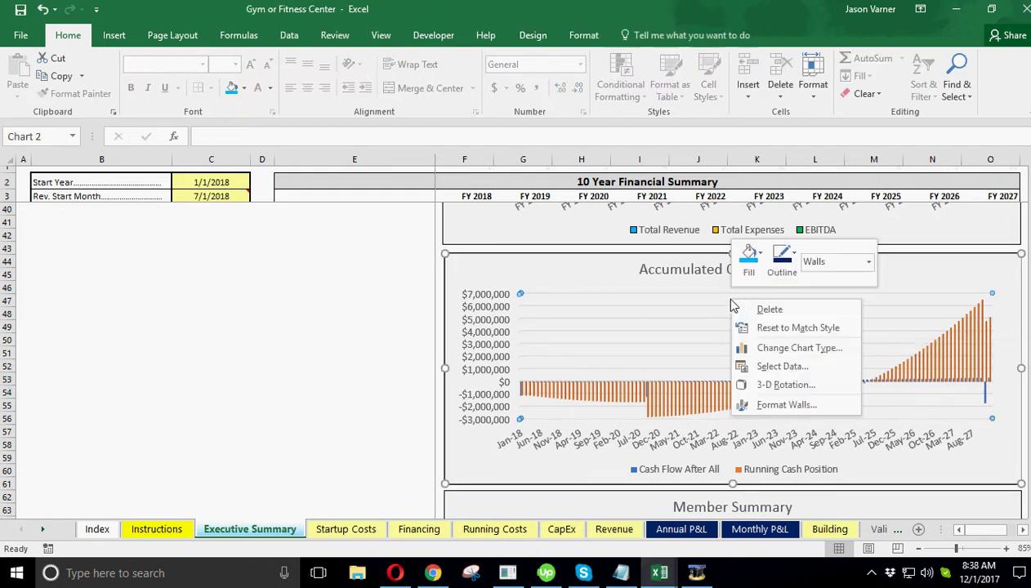
click(744, 366)
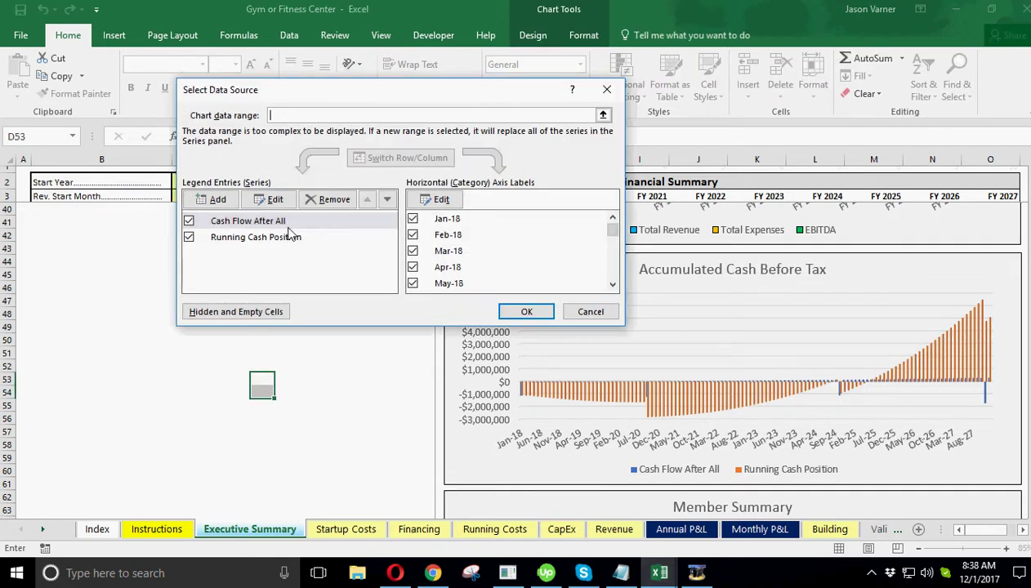
click(275, 239)
click(271, 200)
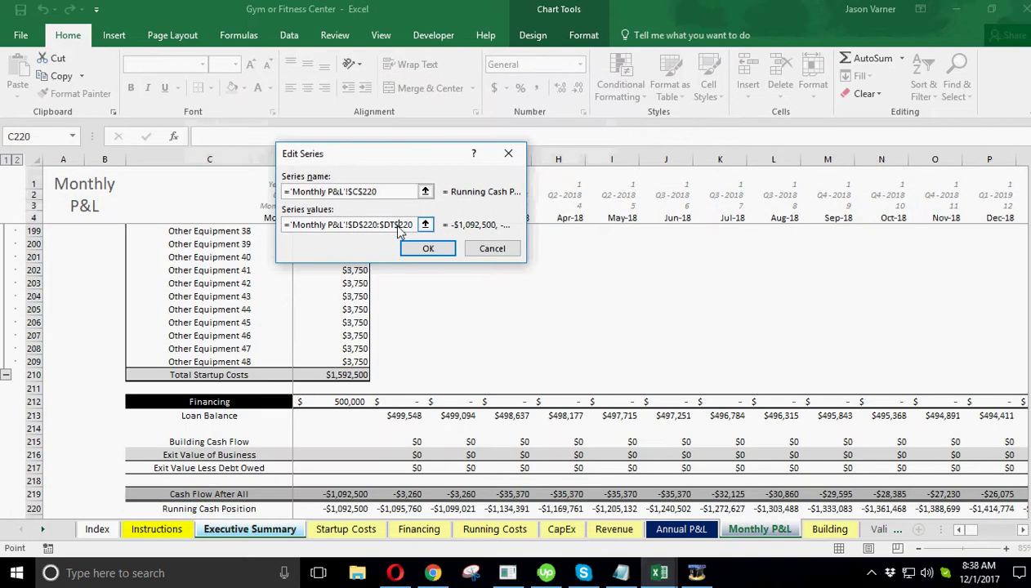
scroll(410, 417, down, 2)
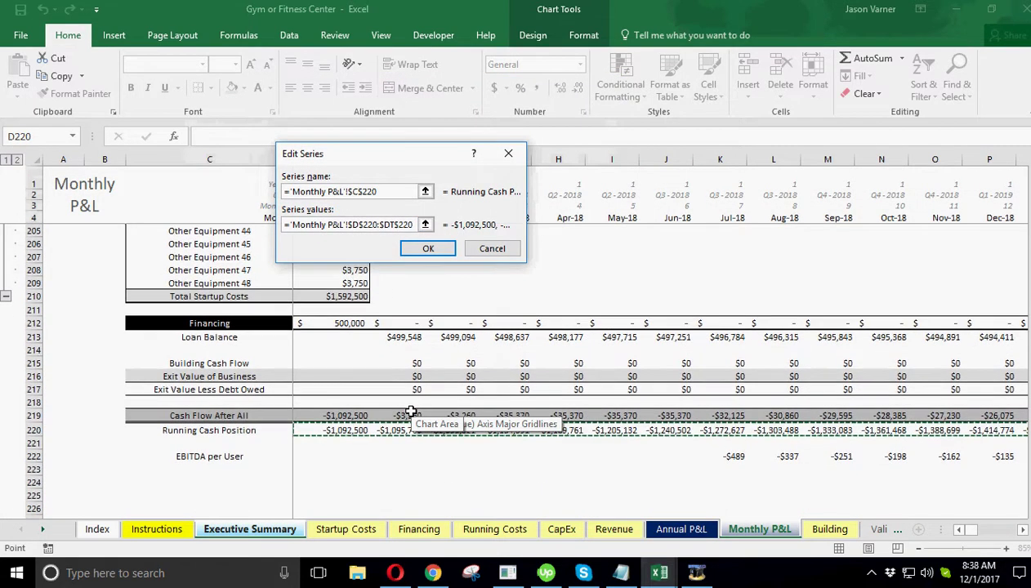
click(492, 248)
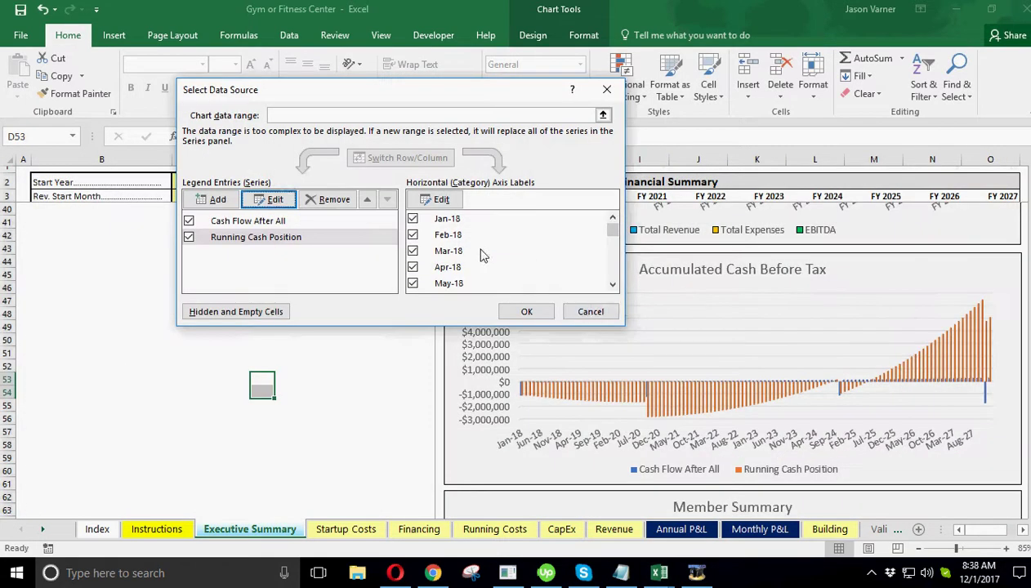
click(590, 311)
Check the Cash Flow After All and Running Cash Position rows through Dec-27 on the Monthly P&L sheet.
click(760, 529)
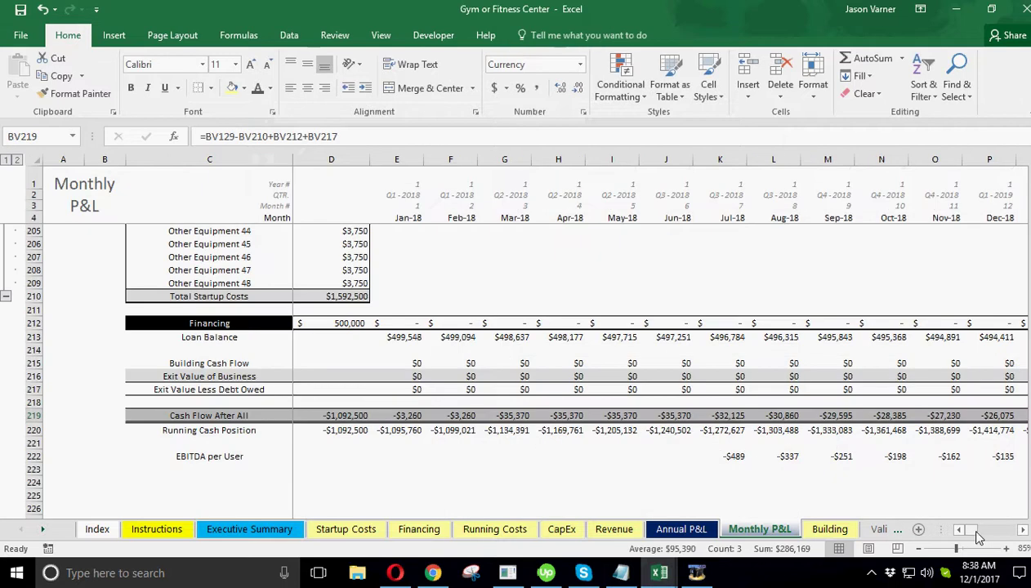
drag(962, 530, 1017, 535)
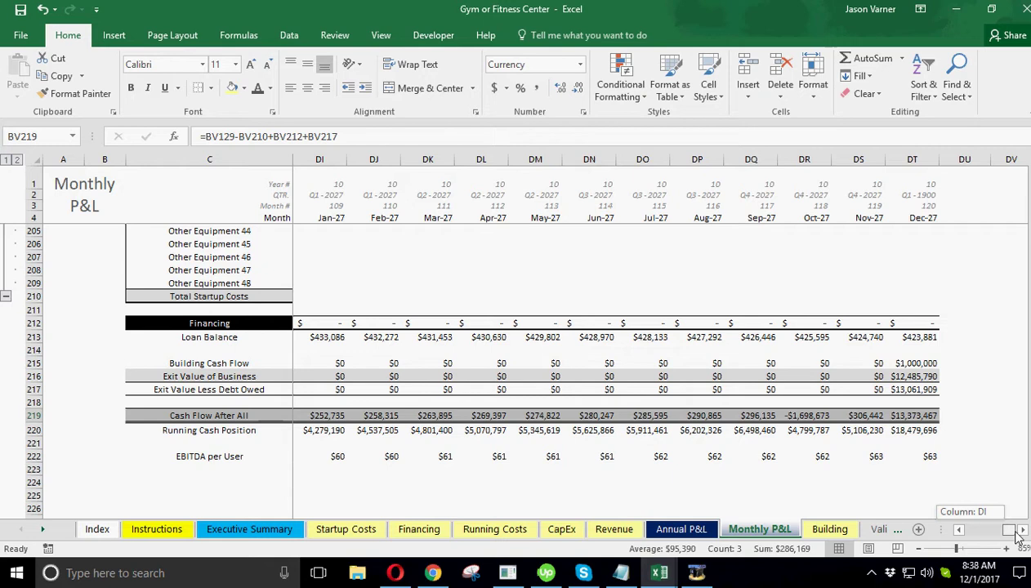
drag(1018, 535, 1013, 535)
click(249, 529)
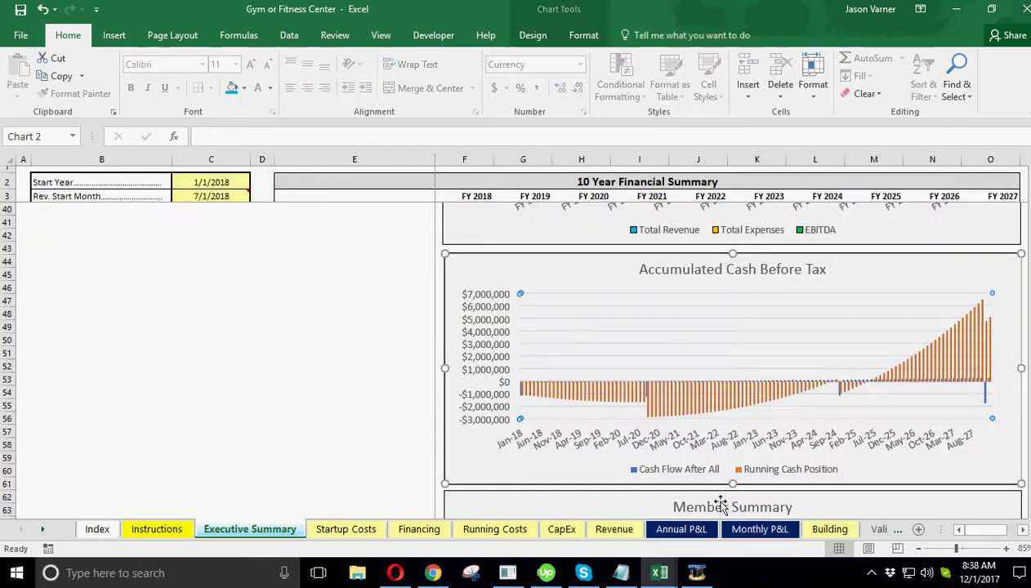
Verify that the chart's Cash Flow After All series values reach the last month in row 219 of the Monthly P&L.
right_click(866, 269)
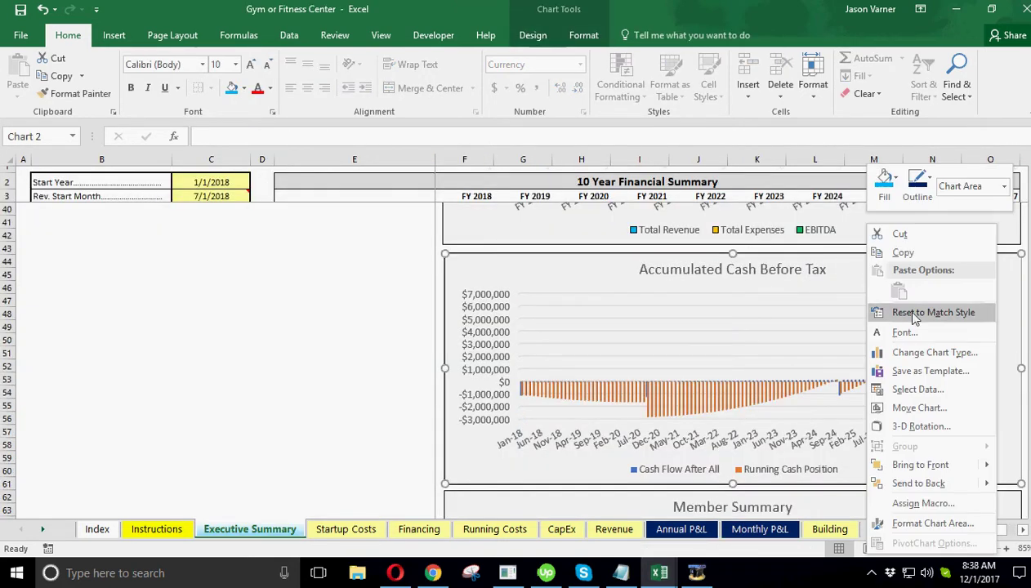
click(916, 391)
click(285, 222)
click(277, 200)
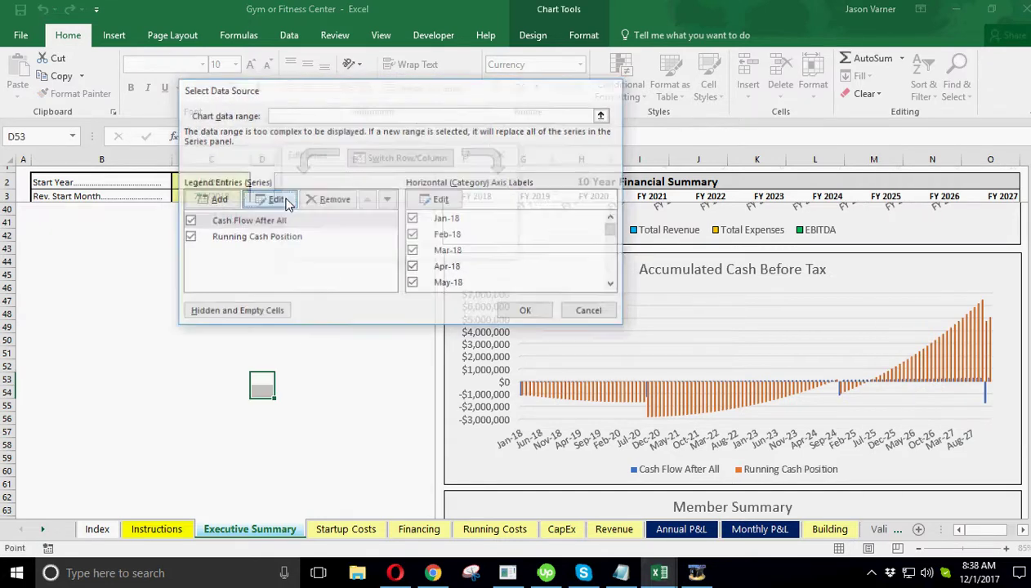
click(340, 225)
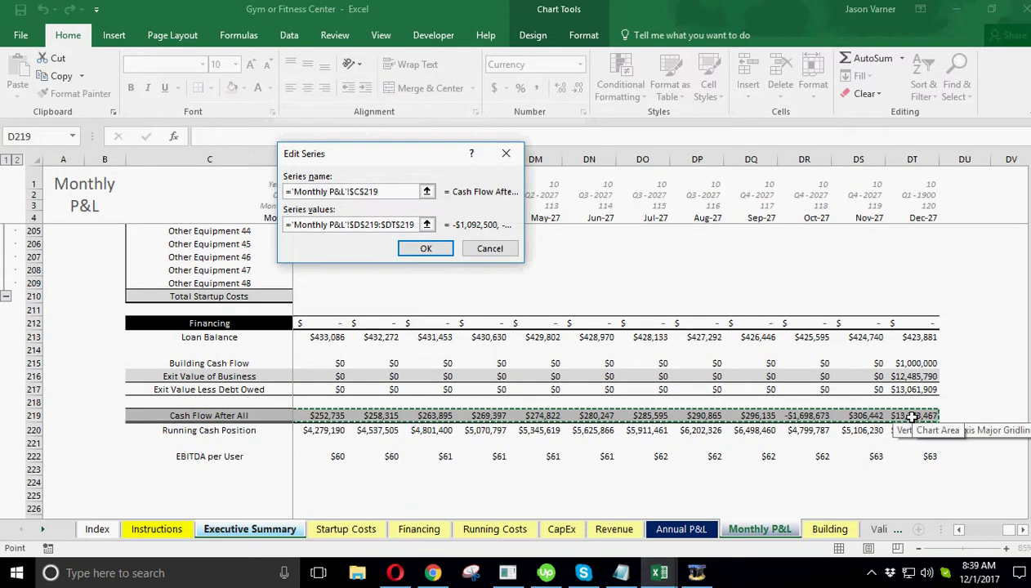
click(424, 250)
Verify that the chart's Running Cash Position series values reach the last month in row 220 of the Monthly P&L.
click(282, 237)
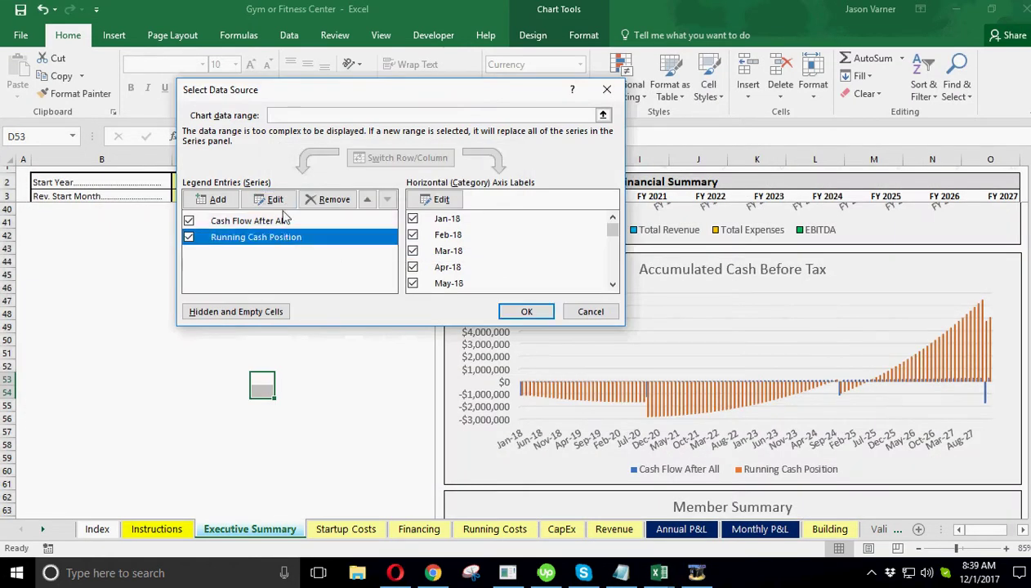
click(270, 200)
click(391, 225)
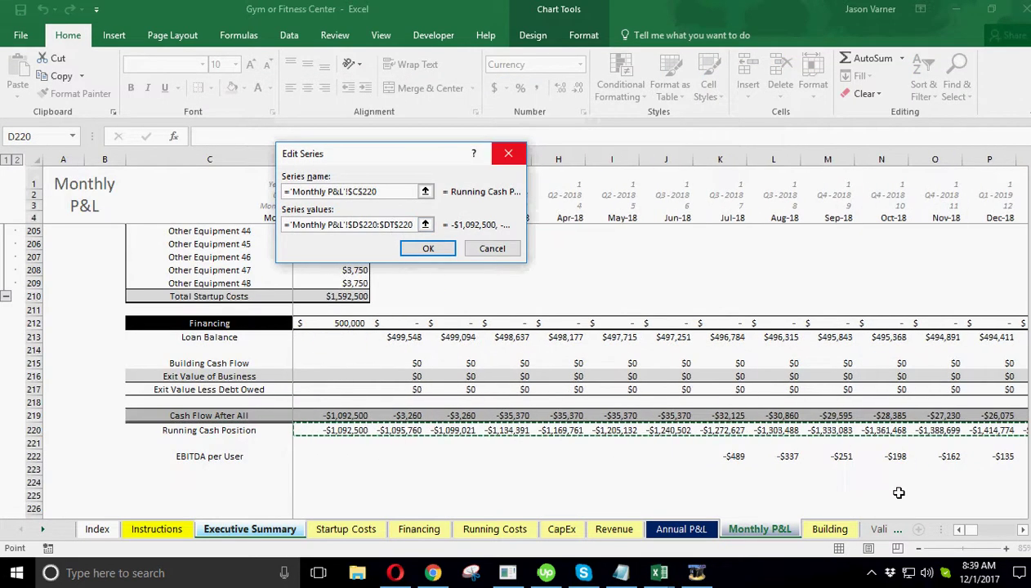
text(T)
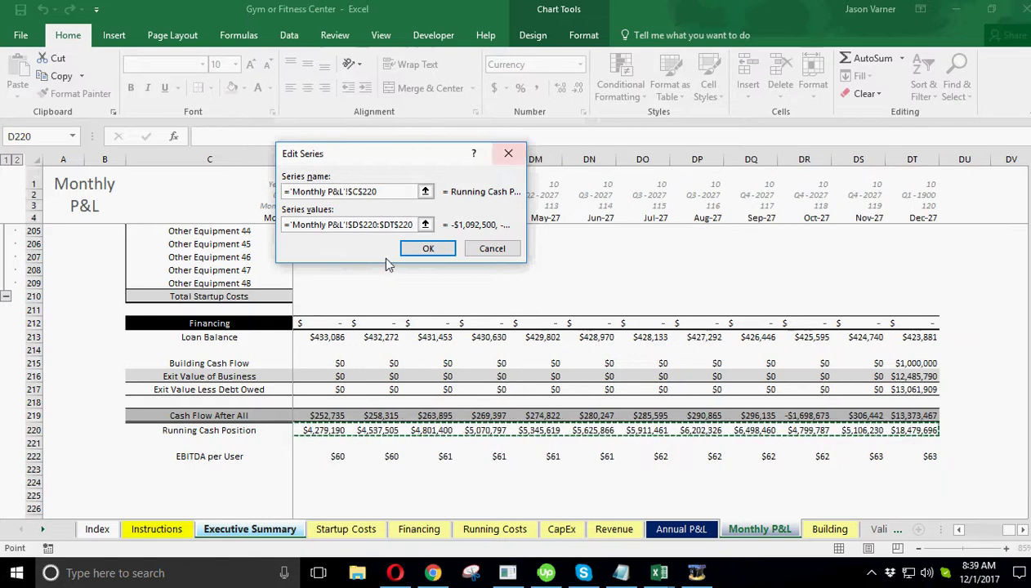
click(421, 248)
Check the chart's horizontal axis label range against the month headings in row 4 of the Monthly P&L.
click(435, 200)
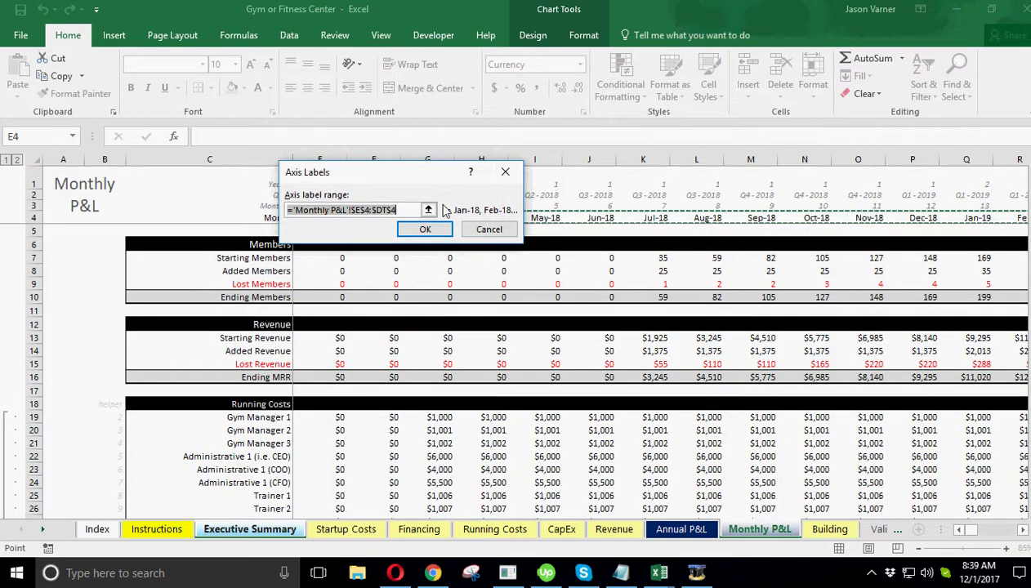
drag(966, 530, 1012, 529)
click(425, 229)
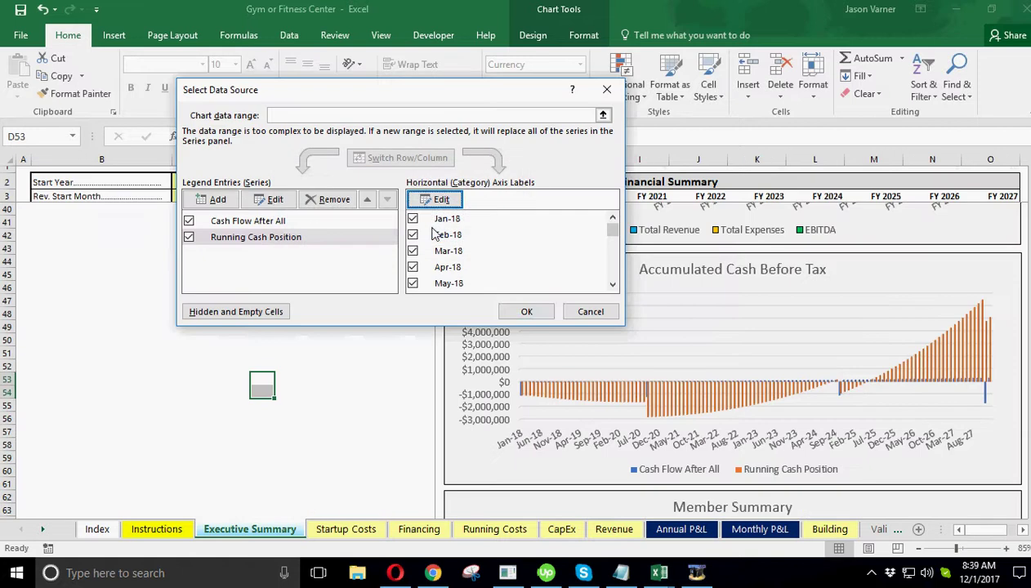
click(531, 311)
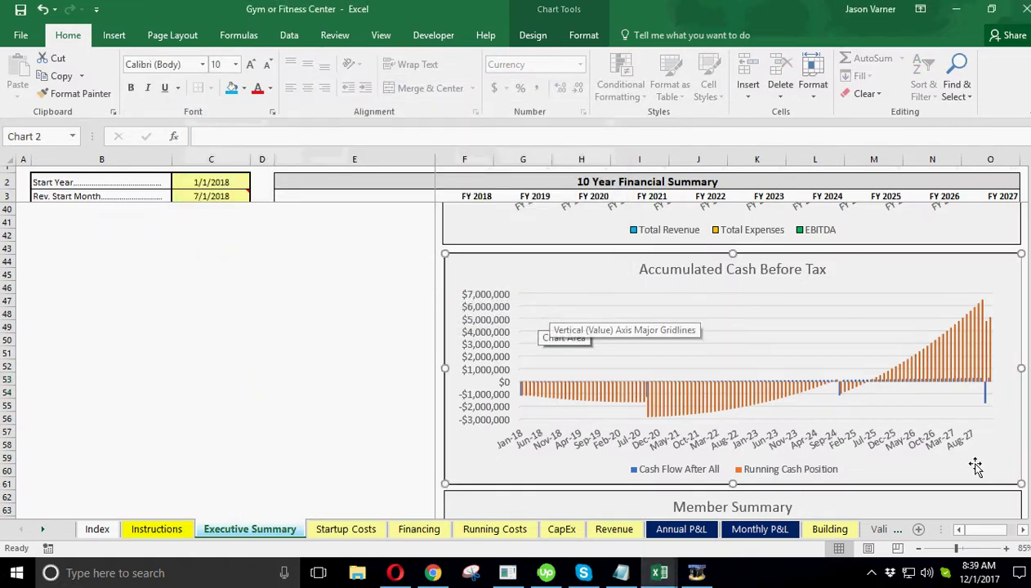
Set the major unit of the Accumulated Cash Before Tax chart's horizontal axis to 3 months.
right_click(775, 448)
click(820, 431)
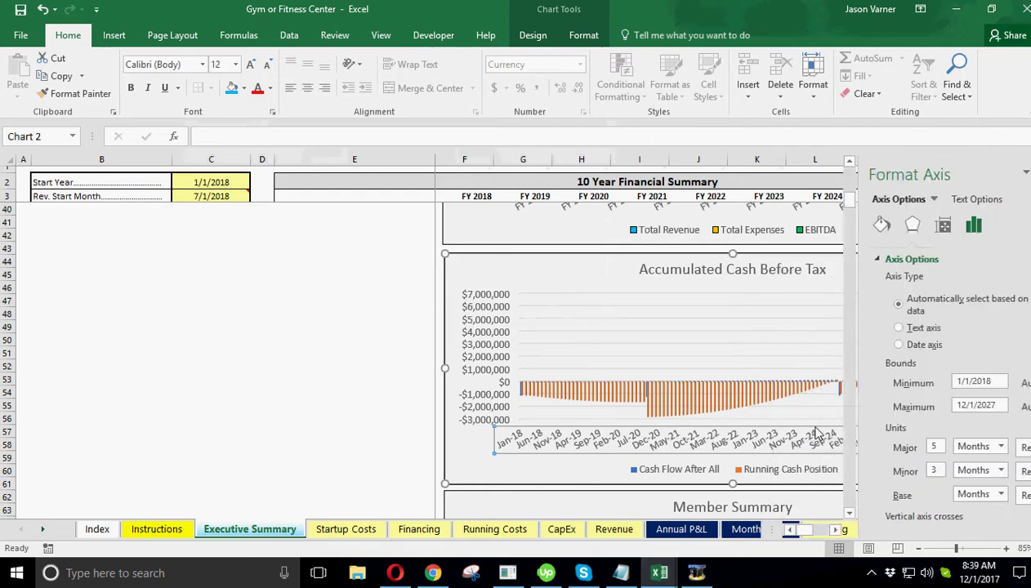
double_click(909, 447)
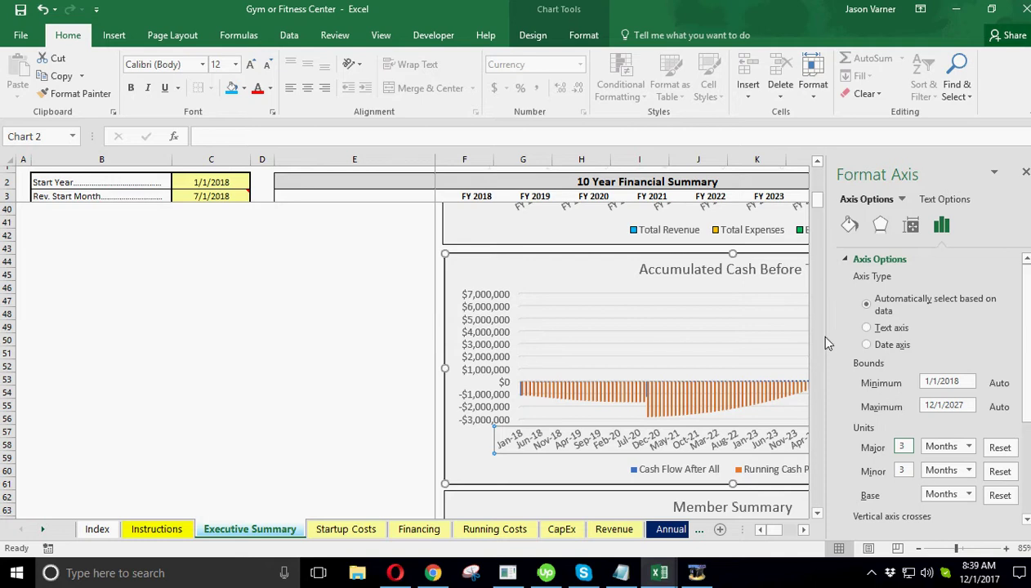
key(Return)
click(1025, 171)
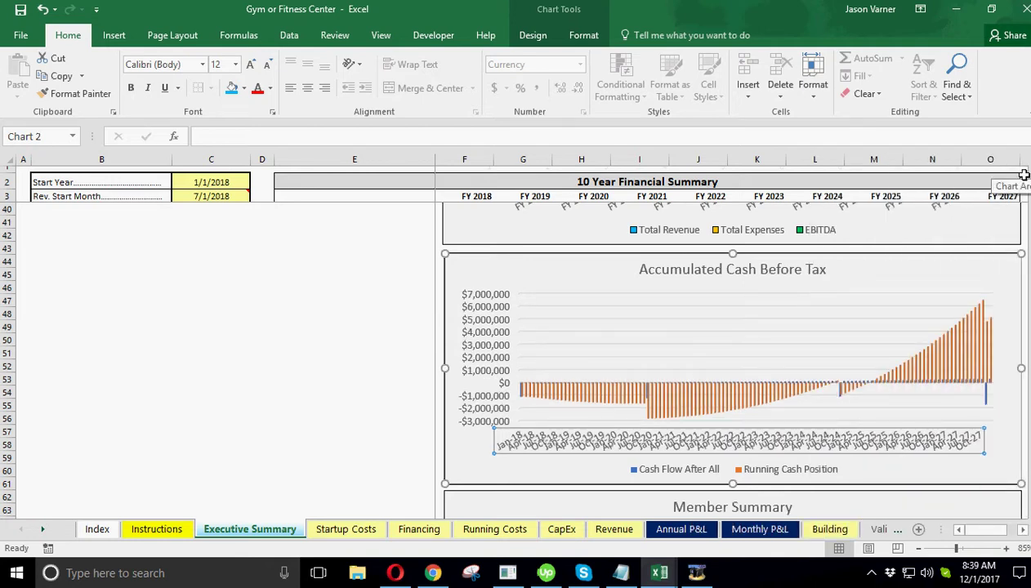
Set the major unit of the Accumulated Cash Before Tax chart's horizontal axis to 2 months.
right_click(892, 455)
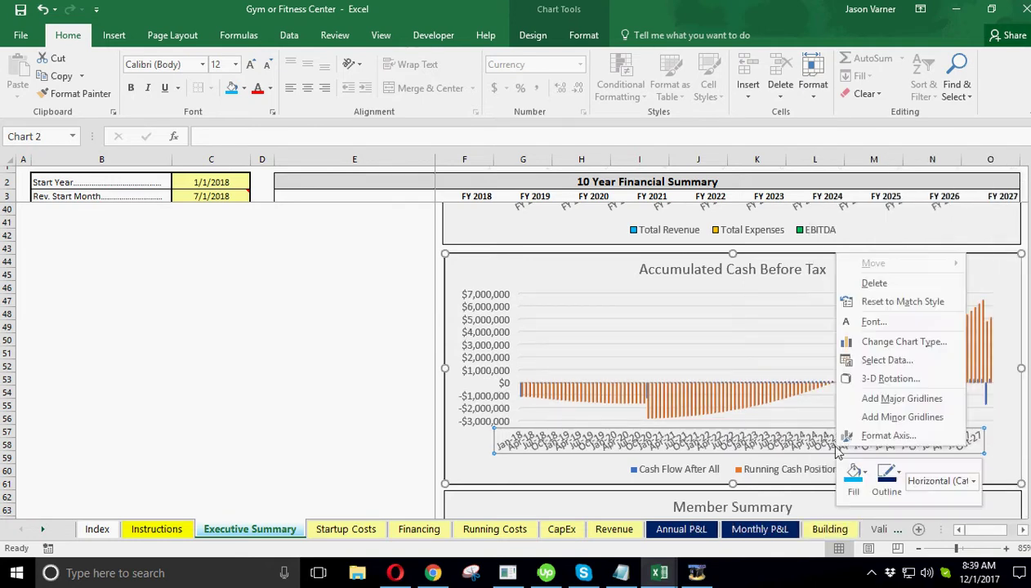
click(865, 434)
double_click(903, 446)
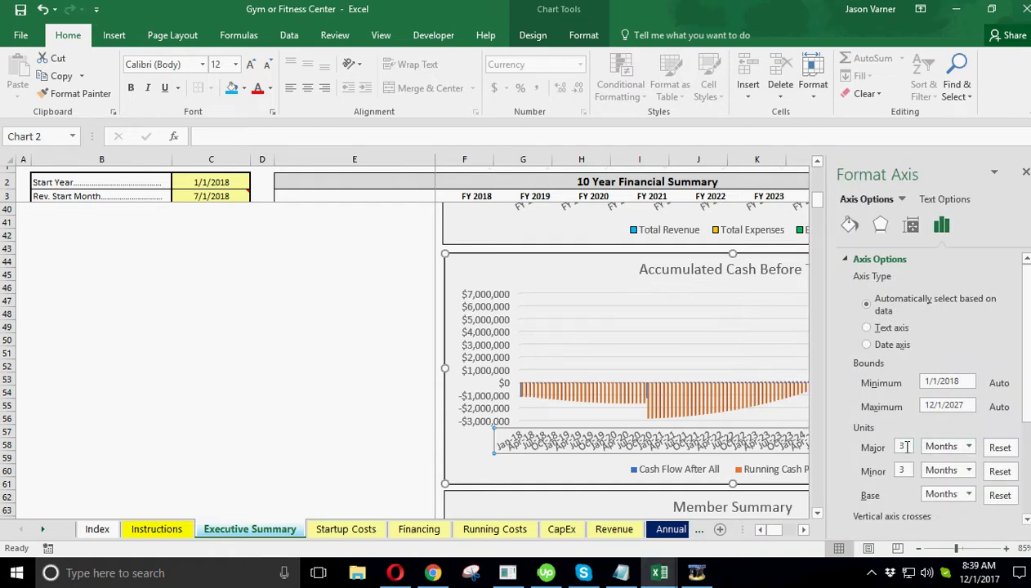
text(2)
scroll(899, 458, down, 4)
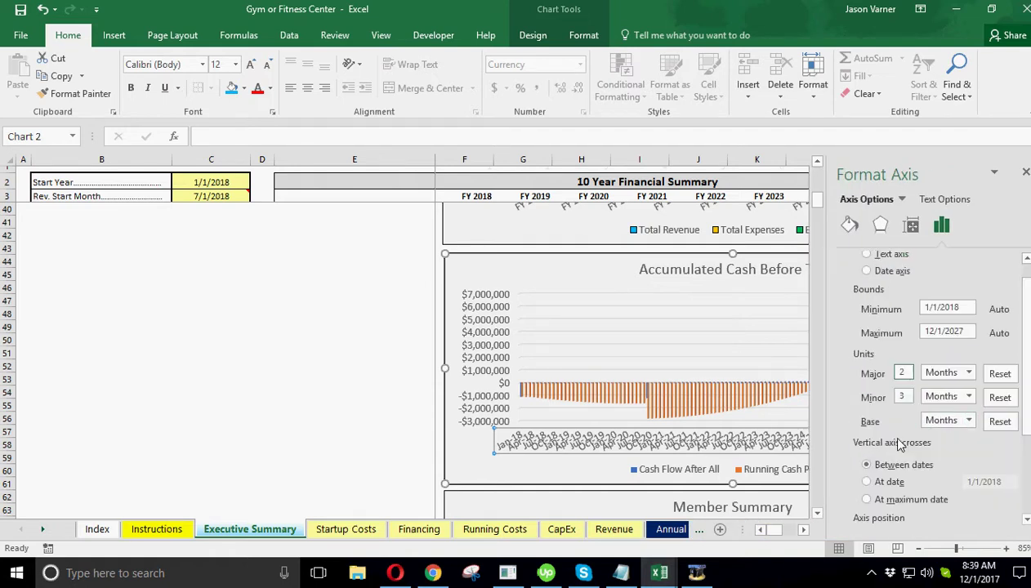
click(818, 405)
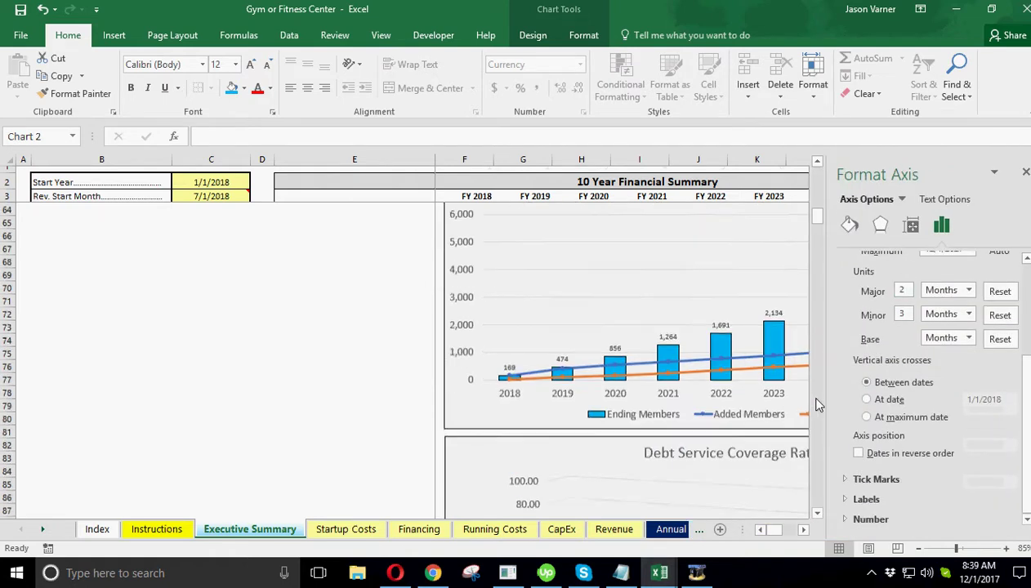
click(819, 166)
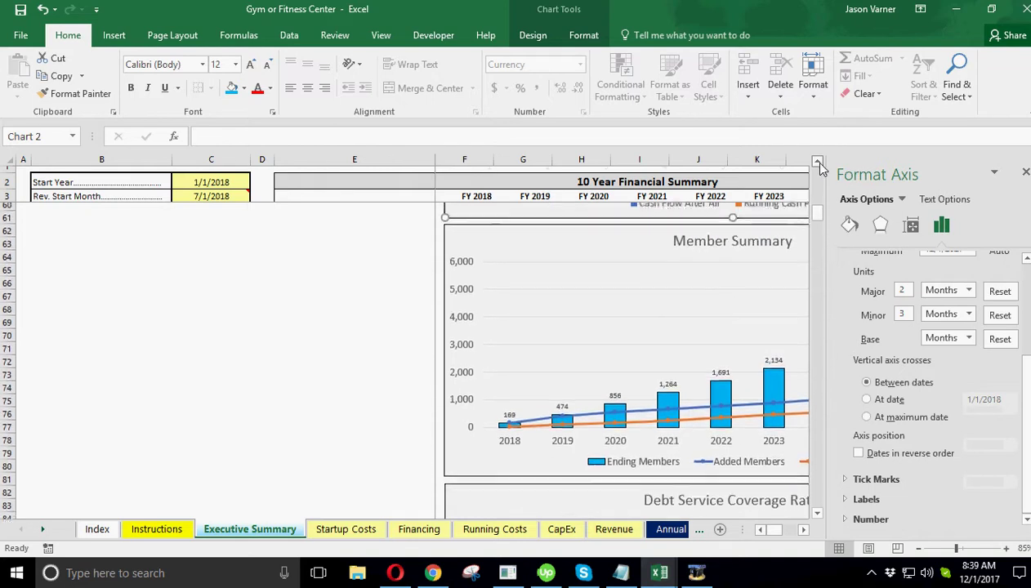
drag(819, 214, 819, 195)
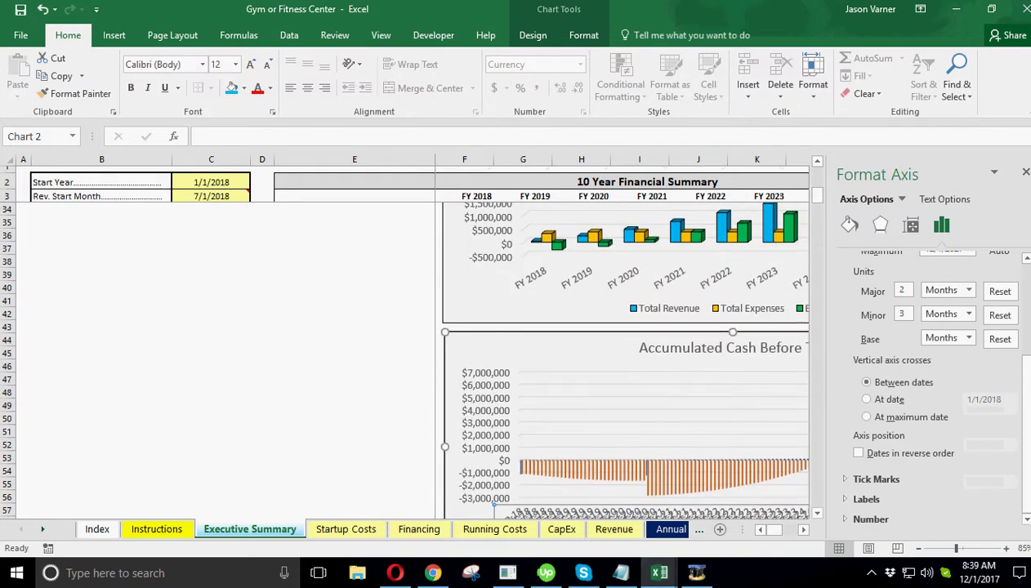
click(1026, 172)
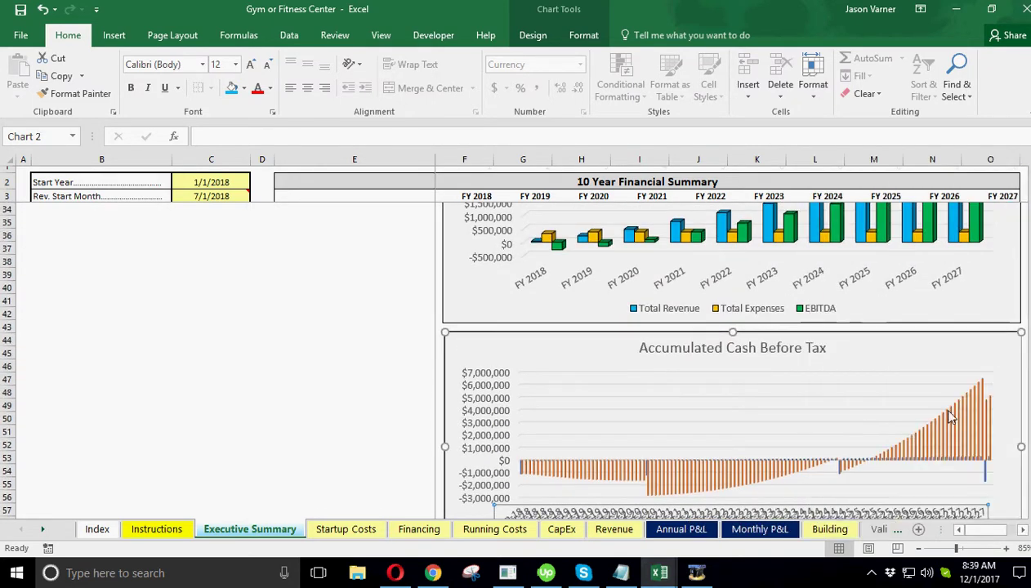
Set the font size of the Accumulated Cash Before Tax chart's horizontal axis labels to 7.
scroll(879, 441, down, 2)
right_click(883, 452)
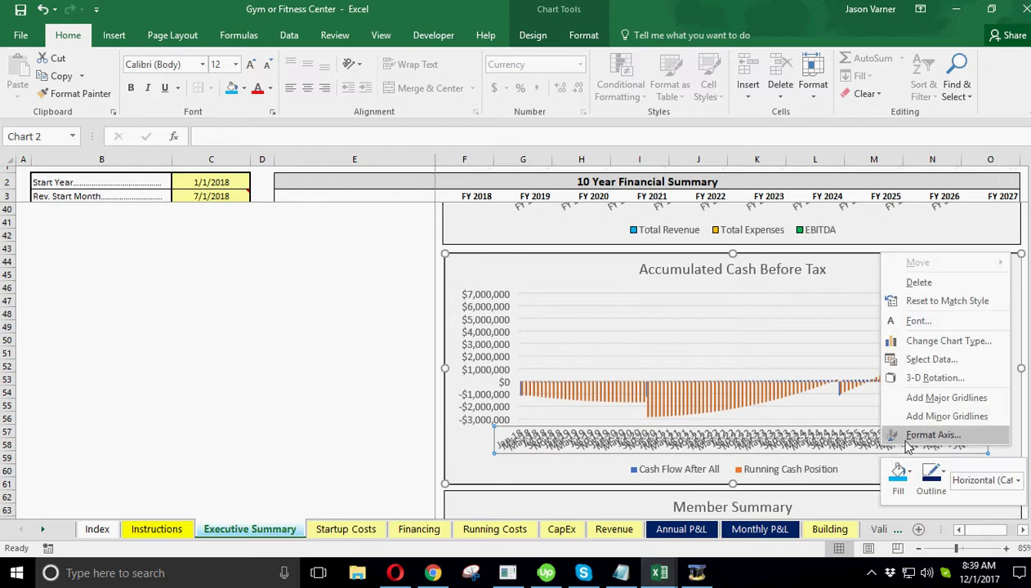
click(921, 324)
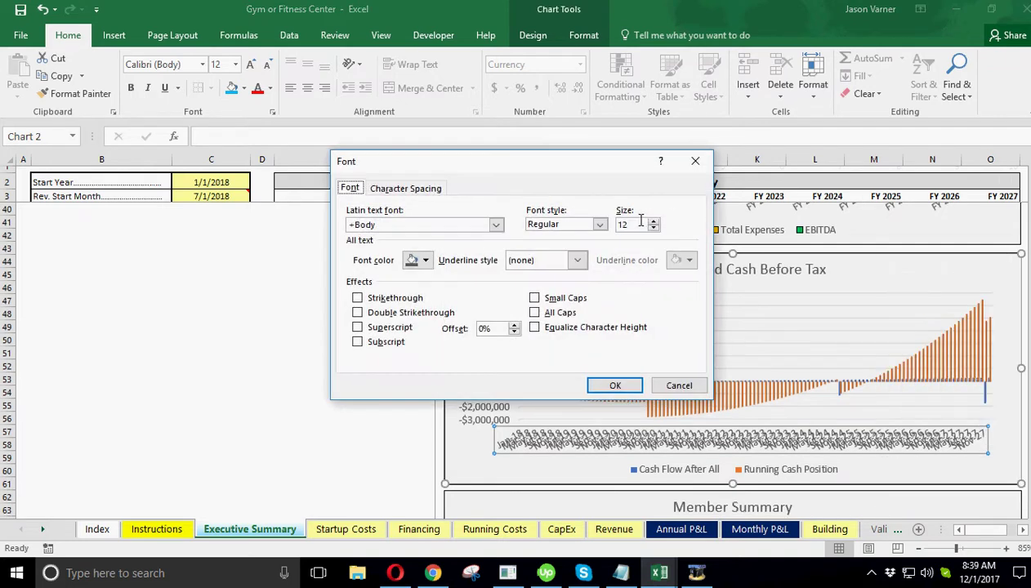
drag(641, 221, 609, 226)
click(617, 387)
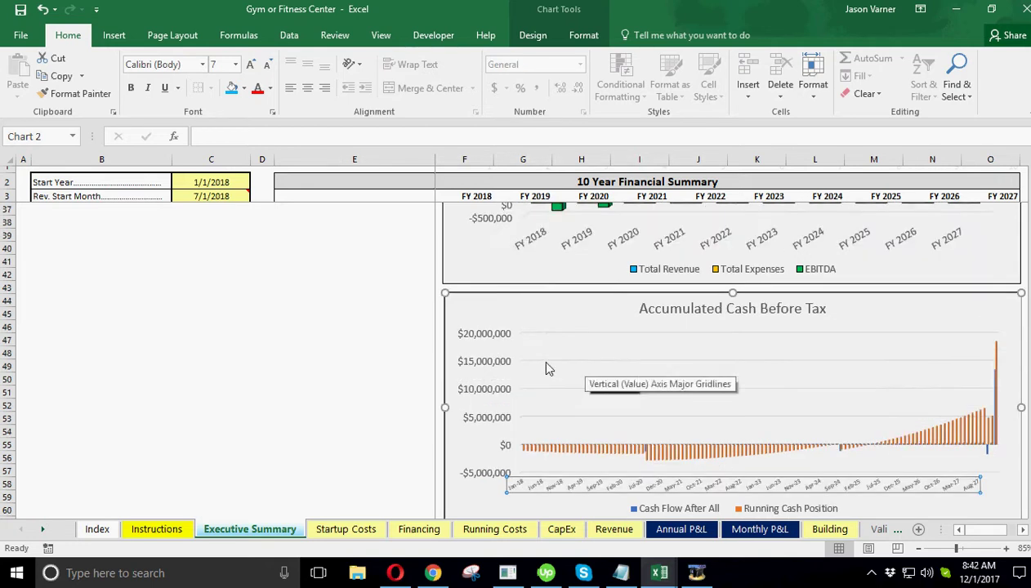
Examine the final exit-month bars and the date labels in the Accumulated Cash Before Tax chart.
click(378, 366)
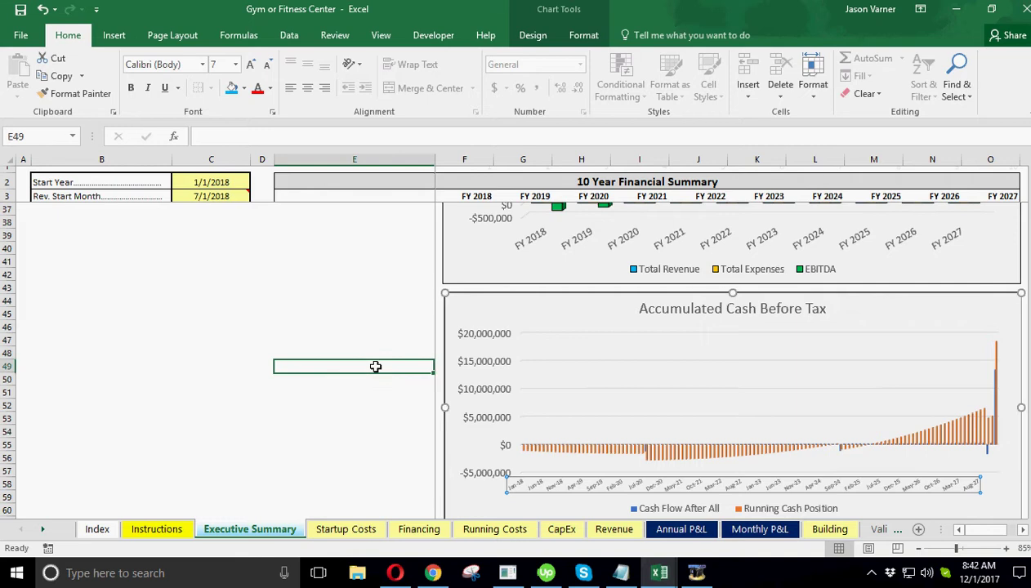
click(999, 357)
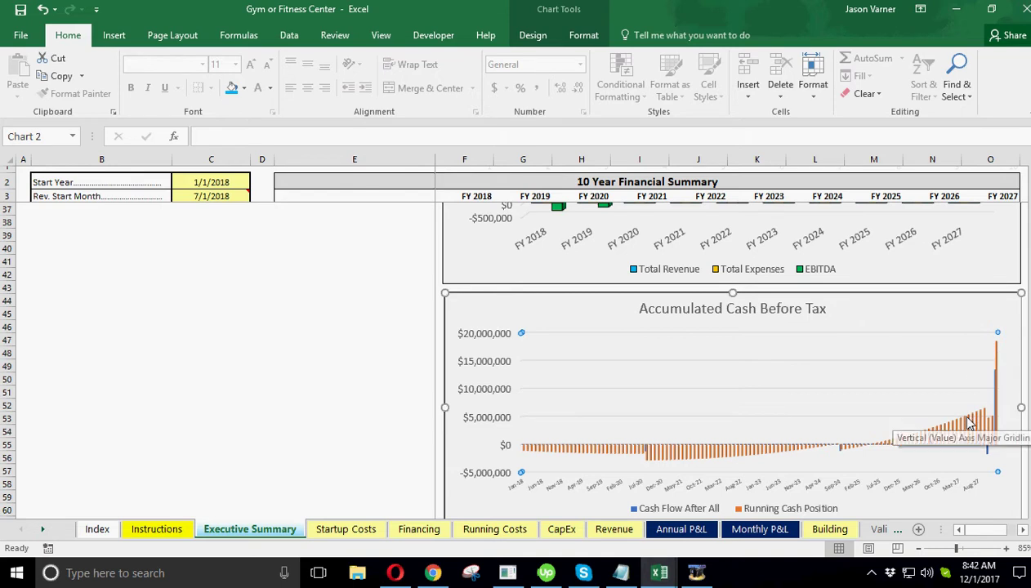
click(850, 491)
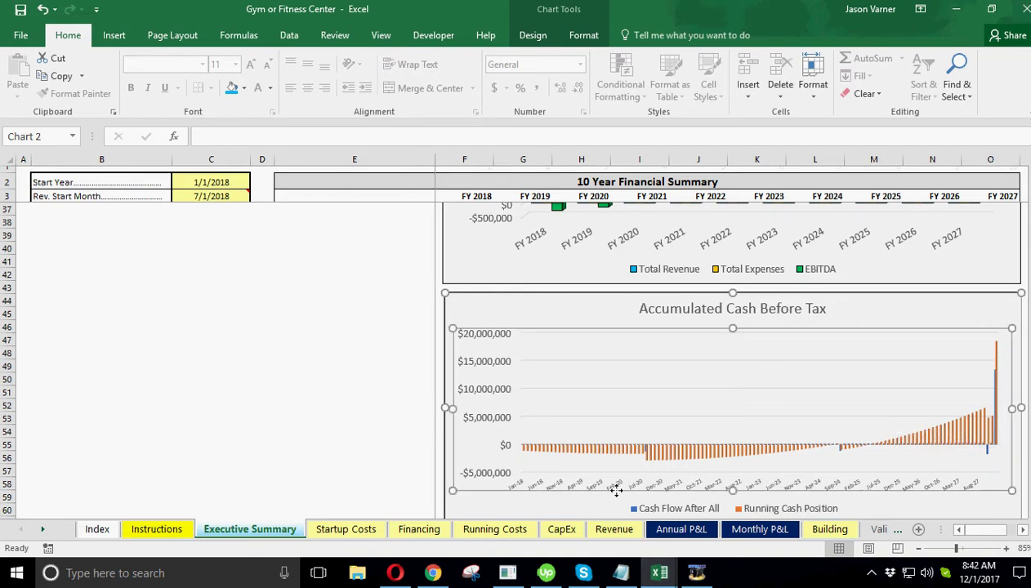
Review the Monthly P&L sheet from its first month columns down to the Debt Service and CapEx sections.
click(760, 530)
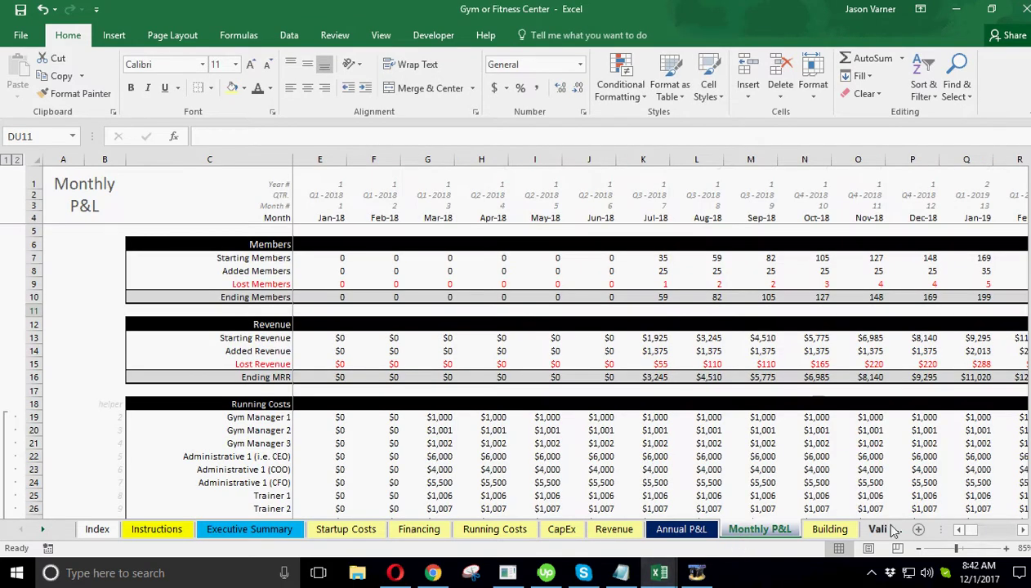
click(959, 530)
click(340, 160)
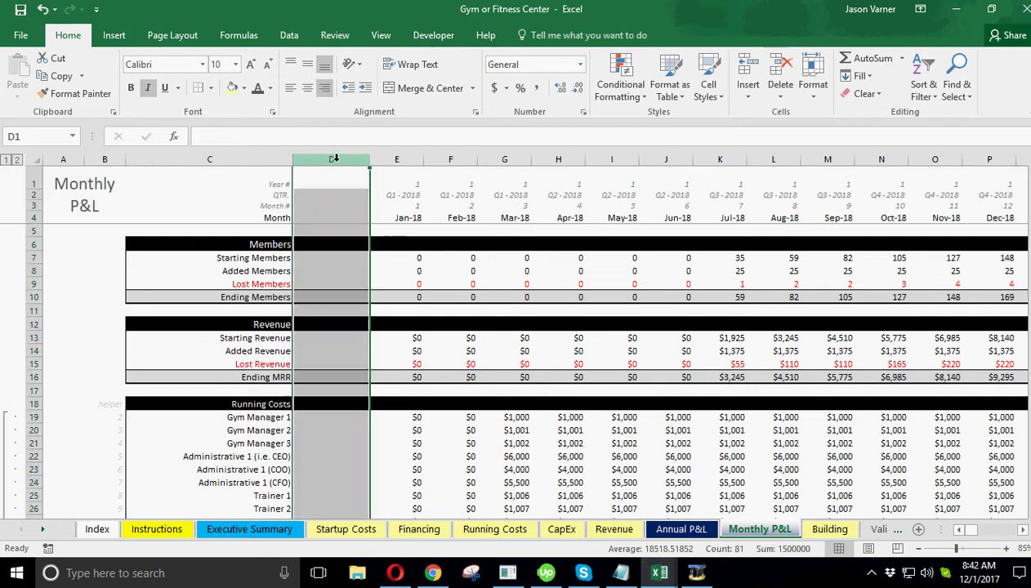
click(339, 215)
scroll(341, 383, down, 11)
scroll(341, 384, down, 9)
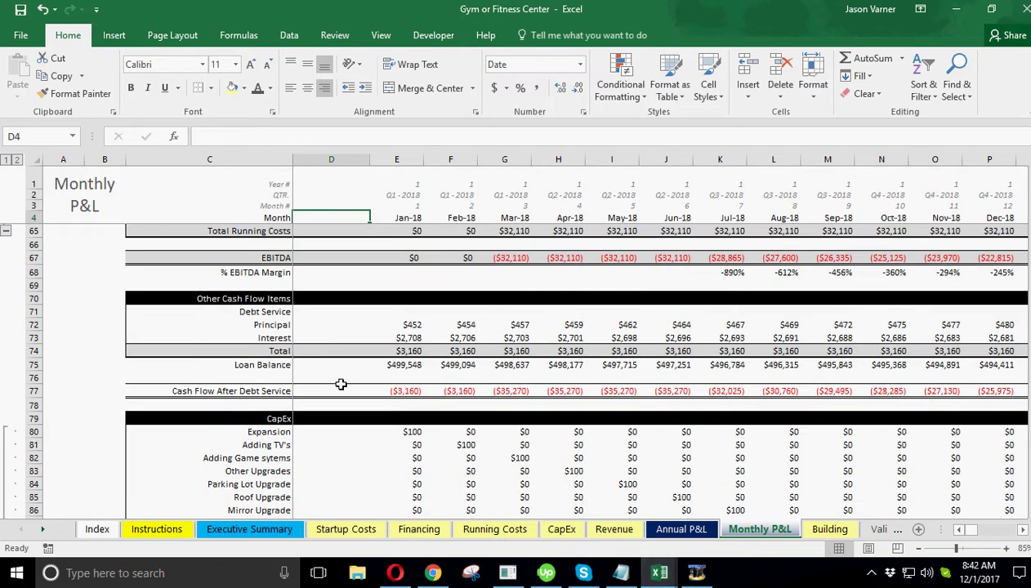
Compare the last Accumulated Cash Before Tax bar with the Net Equity Position at Exit formula on the Executive Summary sheet.
click(250, 529)
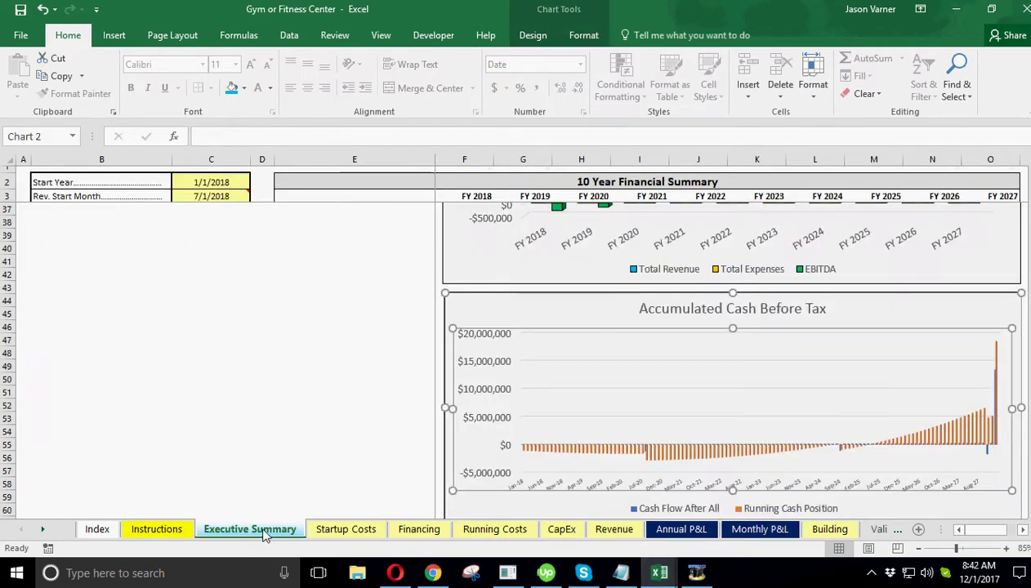
click(997, 376)
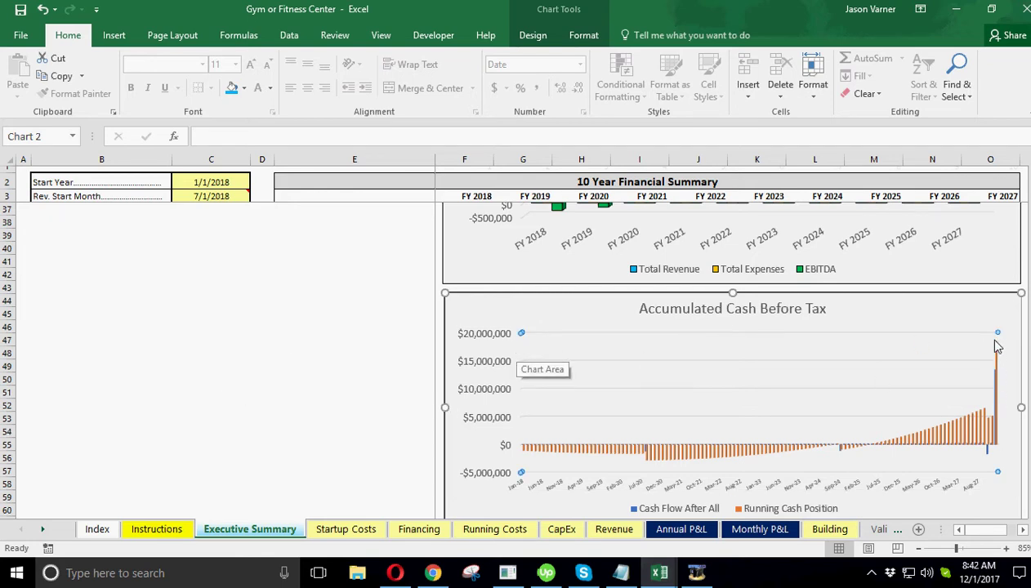
click(313, 350)
scroll(313, 368, up, 10)
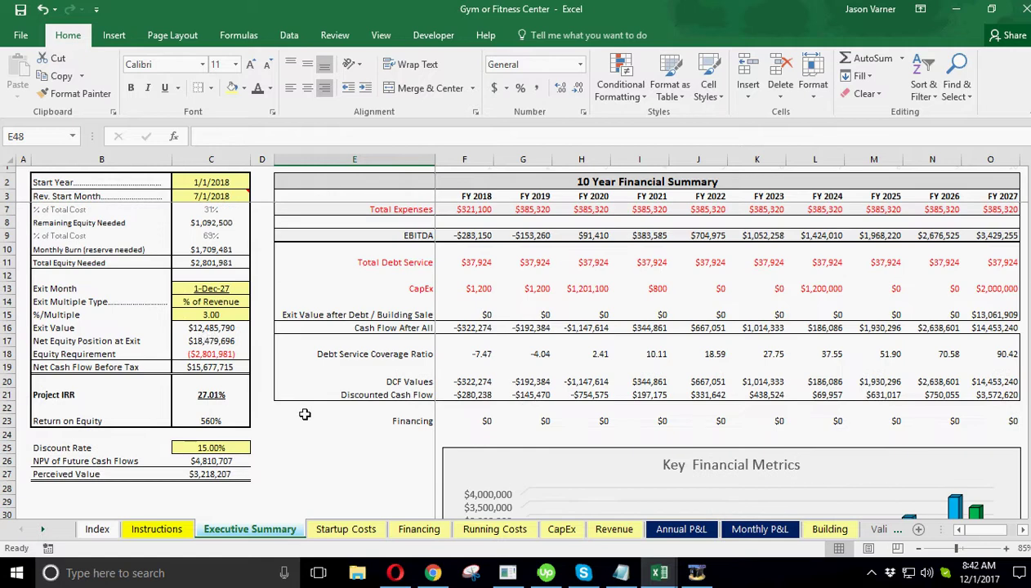
click(207, 338)
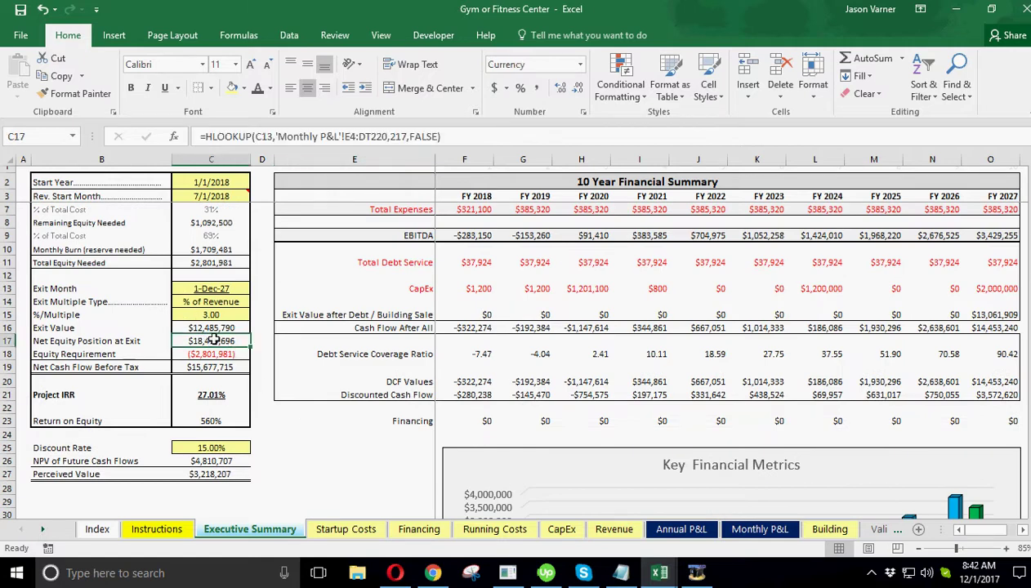
click(343, 459)
scroll(345, 461, down, 13)
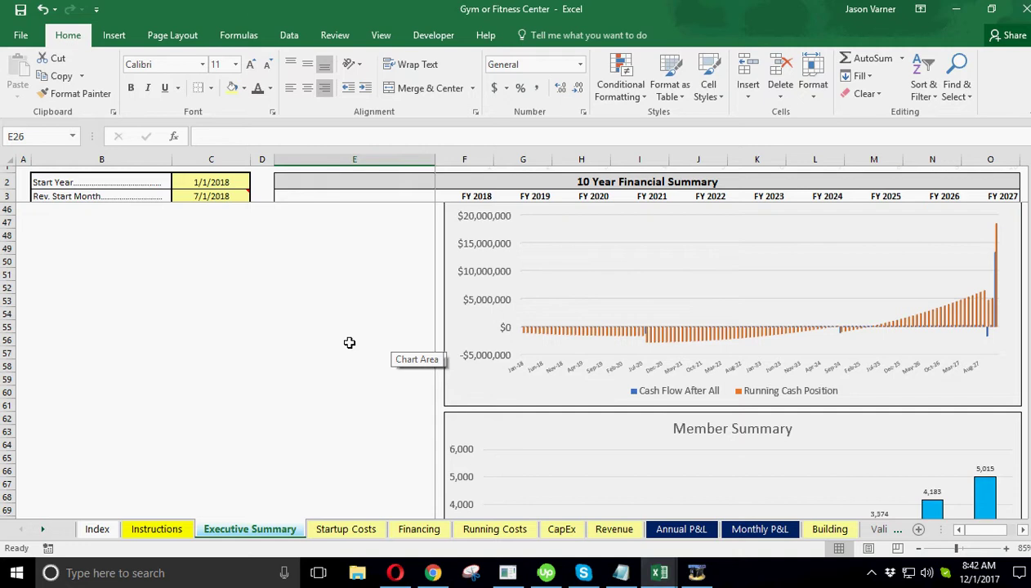
scroll(333, 375, up, 2)
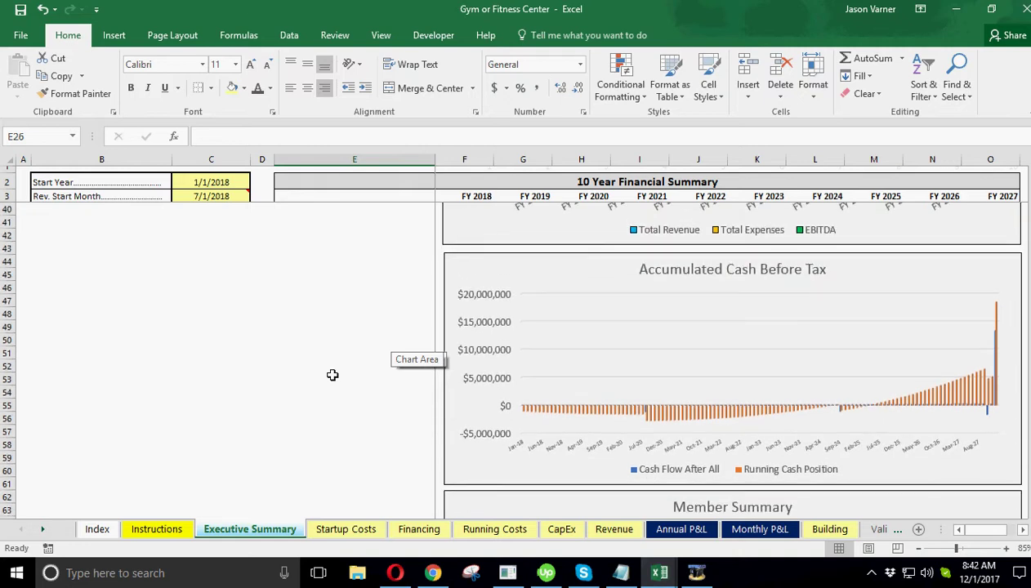
Format the Added Members series in the Member Summary chart with a gold marker fill and a black outline.
scroll(333, 375, down, 4)
scroll(333, 375, down, 2)
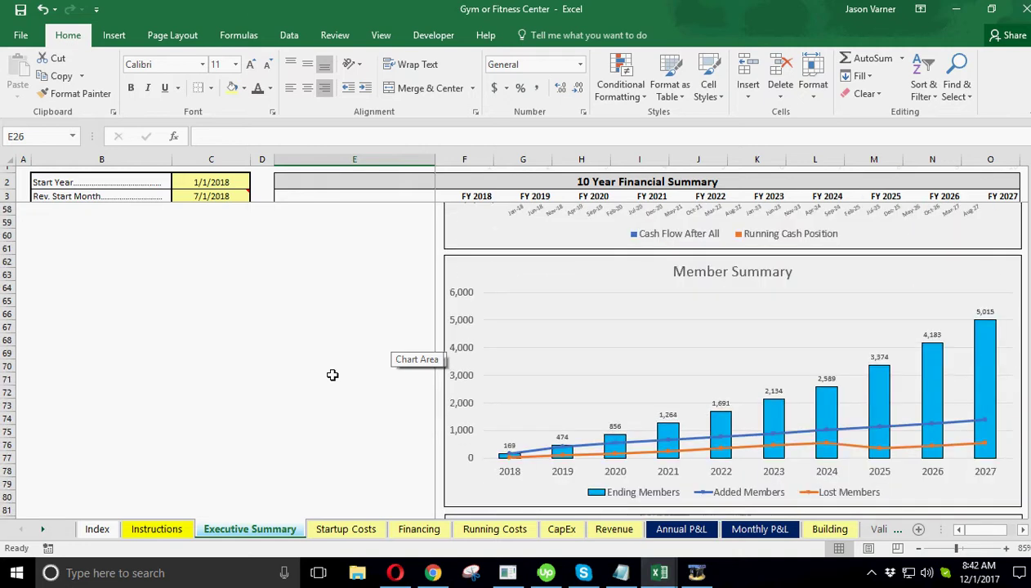
scroll(333, 375, down, 1)
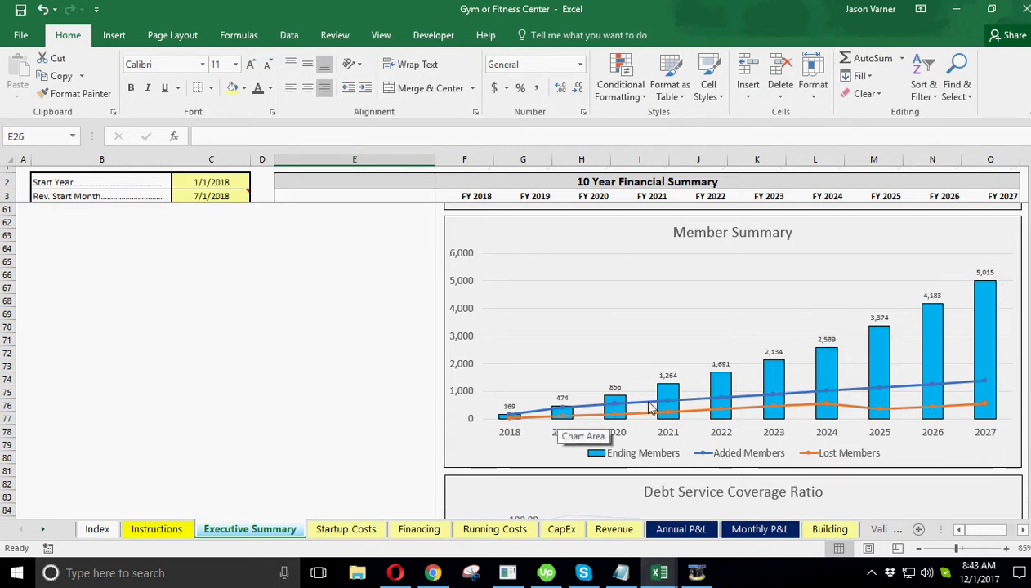
right_click(695, 404)
click(712, 374)
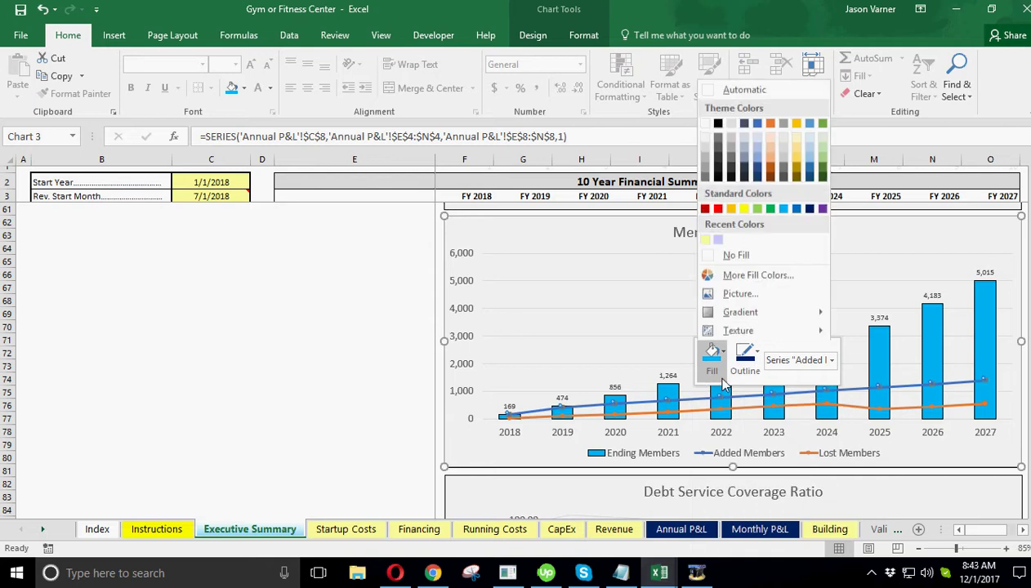
click(797, 166)
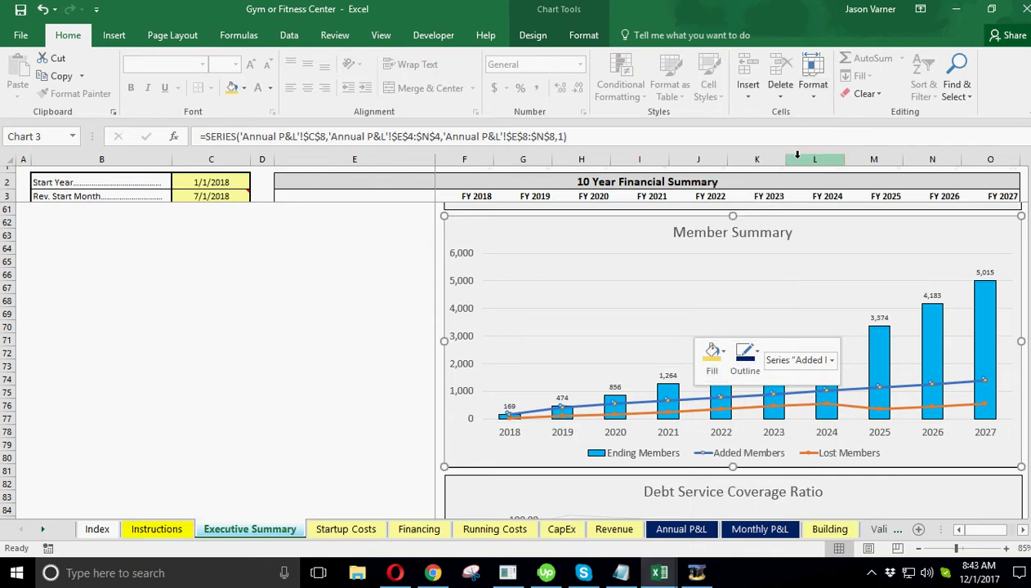
click(748, 374)
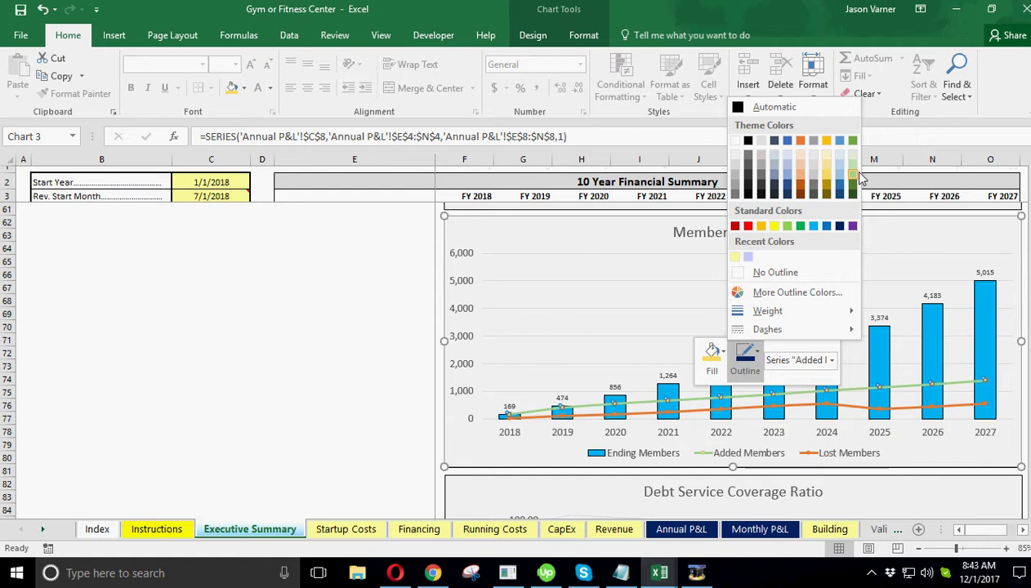
click(748, 140)
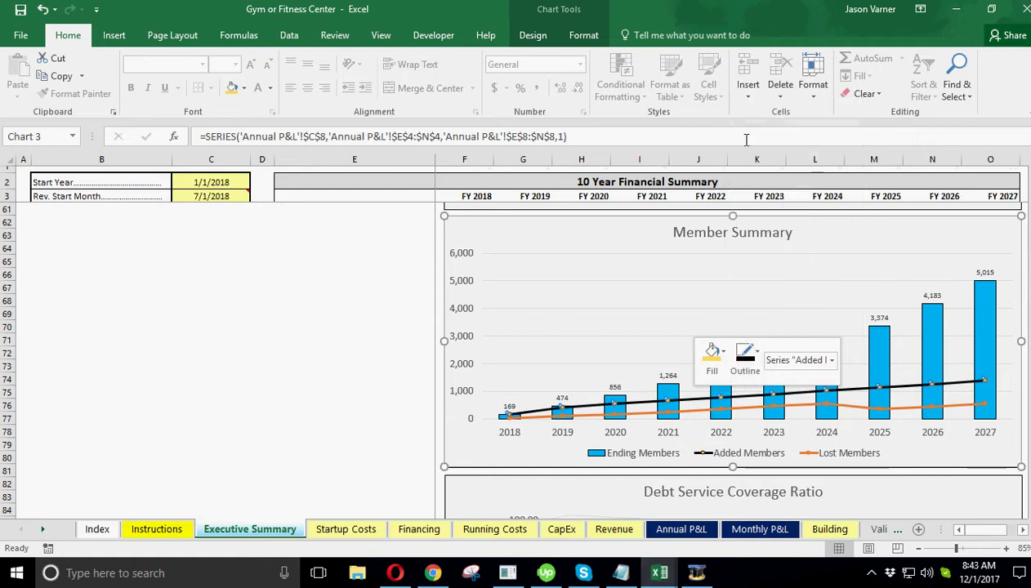
click(336, 400)
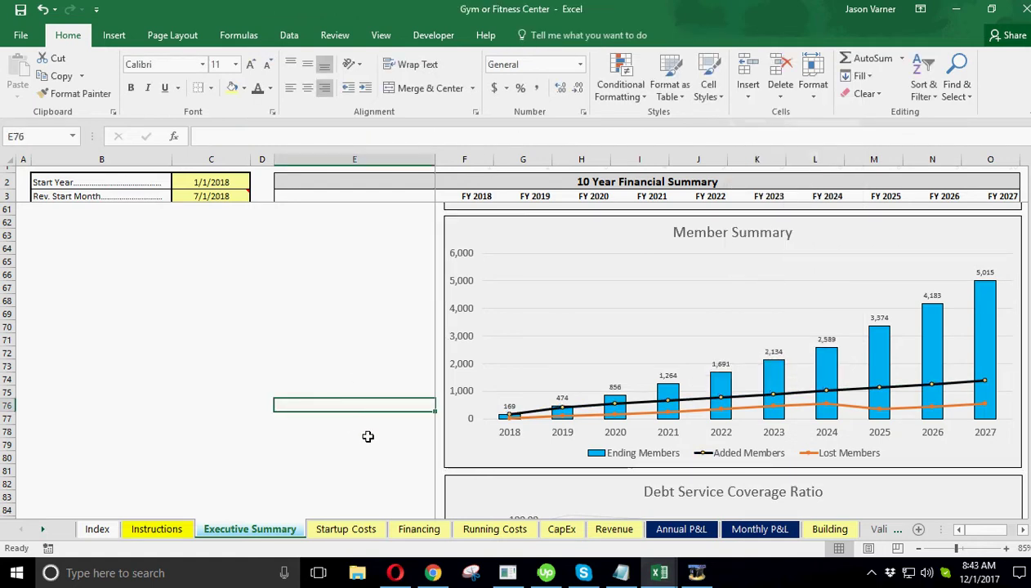
Set the marker fill of the Lost Members series in the Member Summary chart to black.
scroll(368, 436, down, 1)
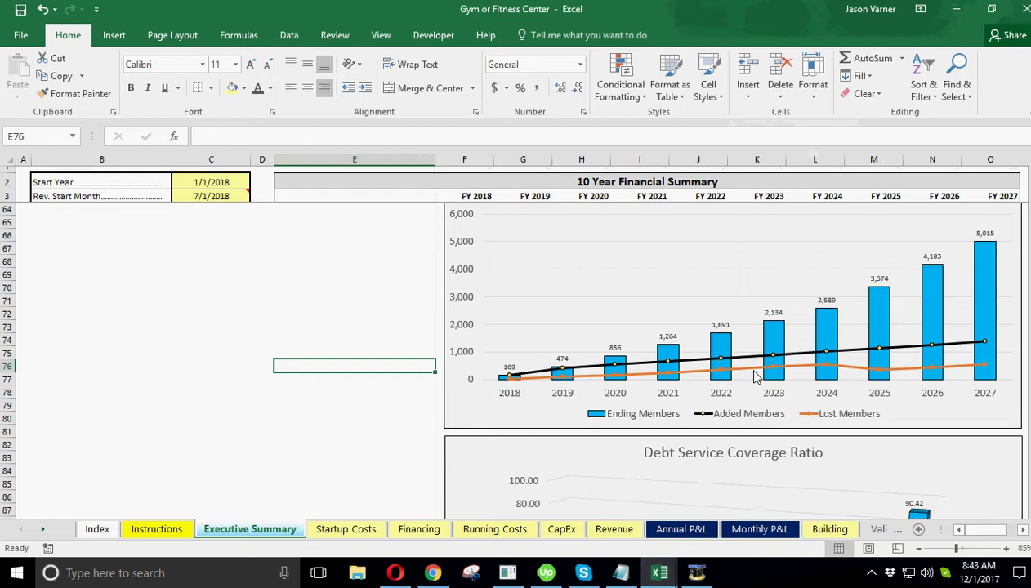
right_click(726, 372)
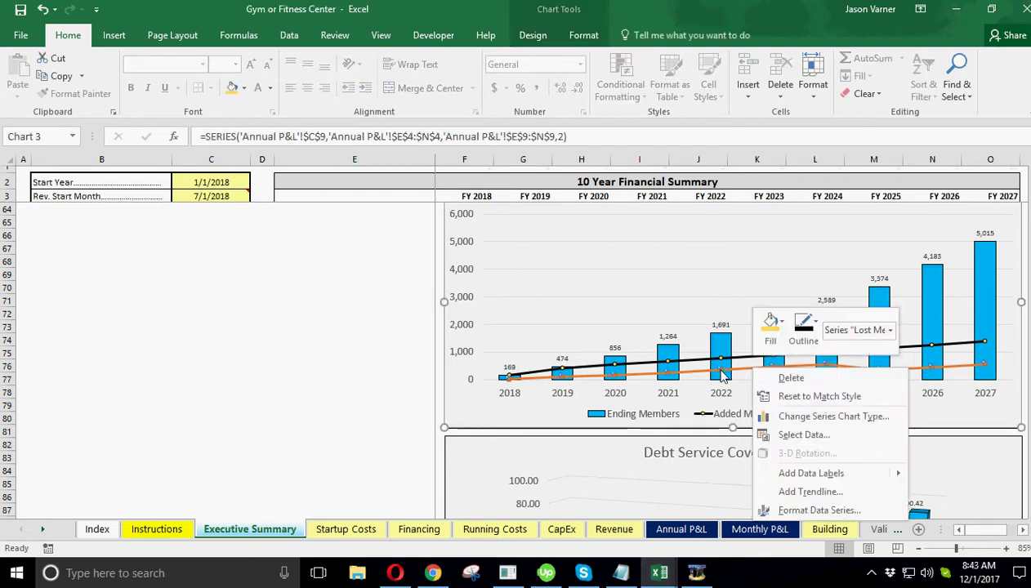
click(740, 326)
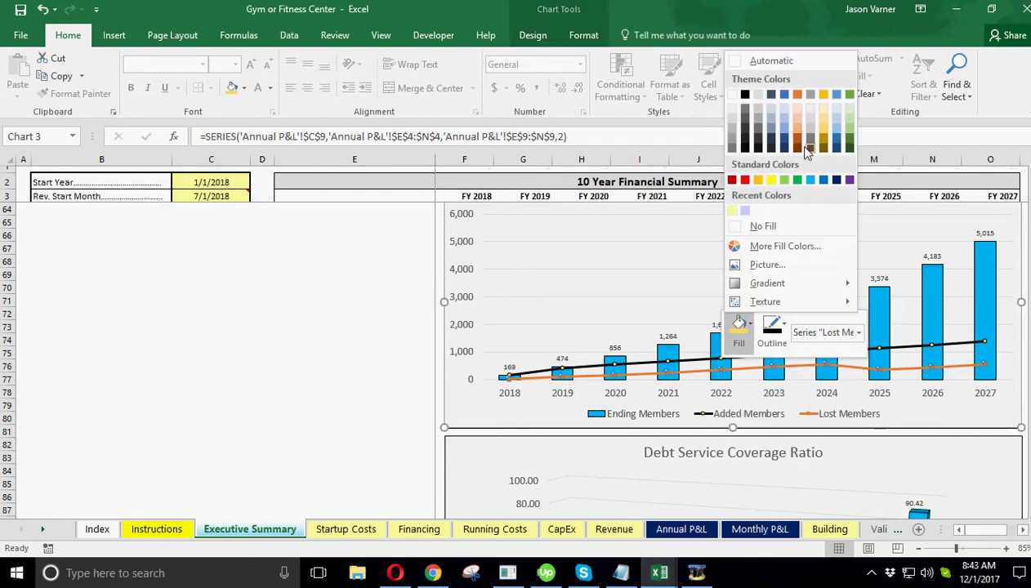
click(744, 96)
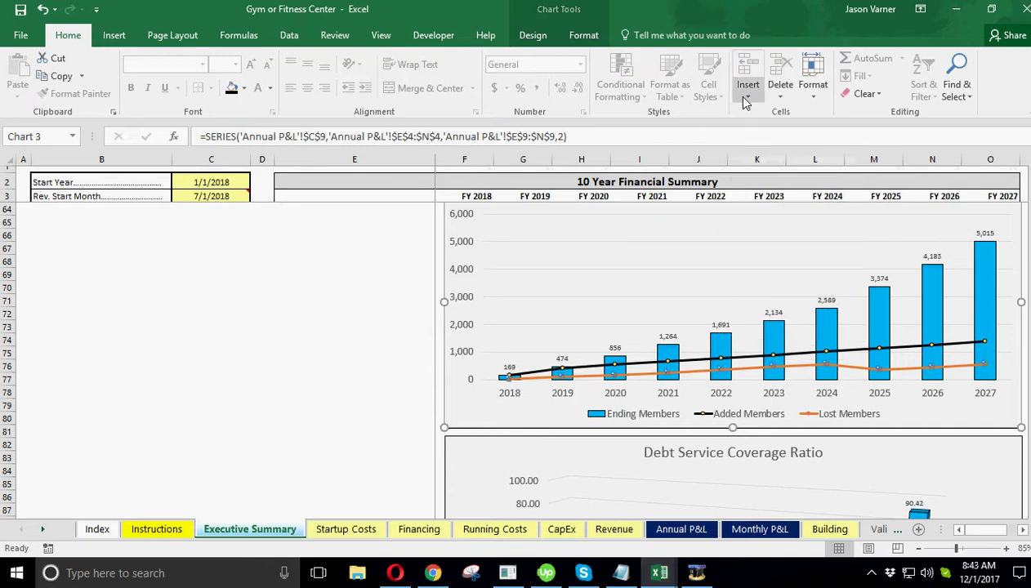
click(285, 404)
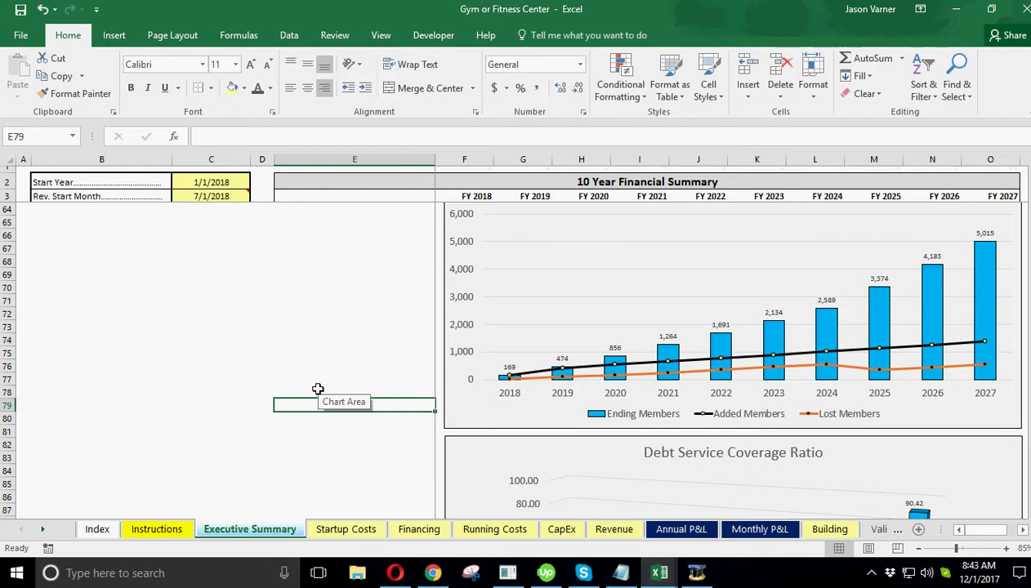
Examine the Debt Service Coverage Ratio chart and the monthly points of the EBITDA per User chart.
scroll(318, 390, down, 5)
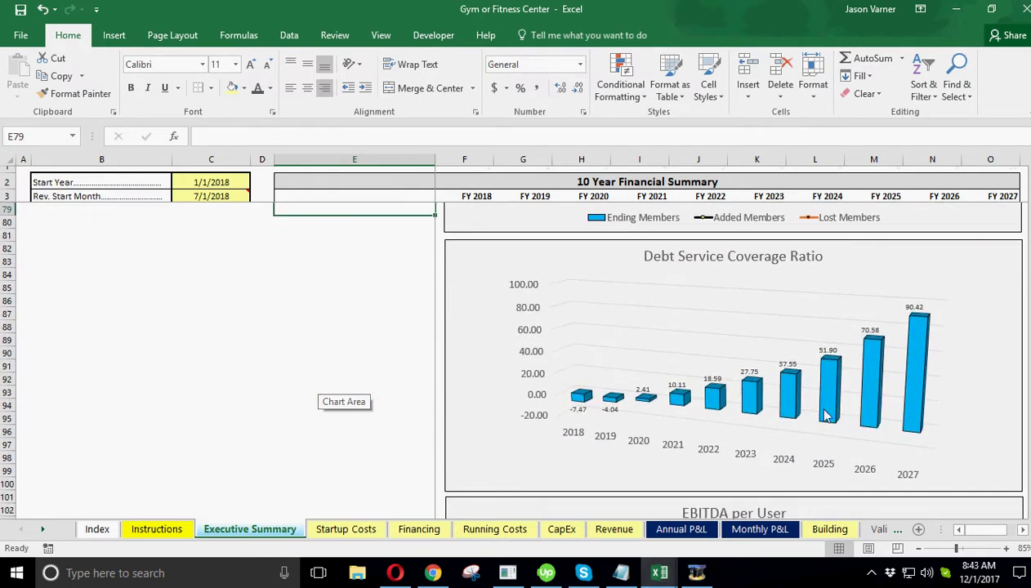
scroll(350, 425, down, 6)
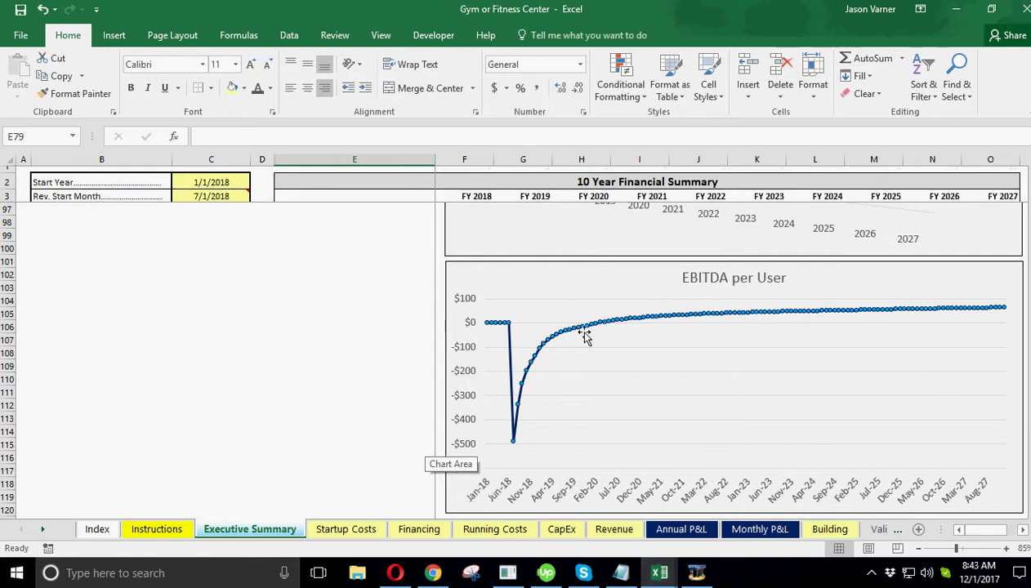
mouse_move(869, 319)
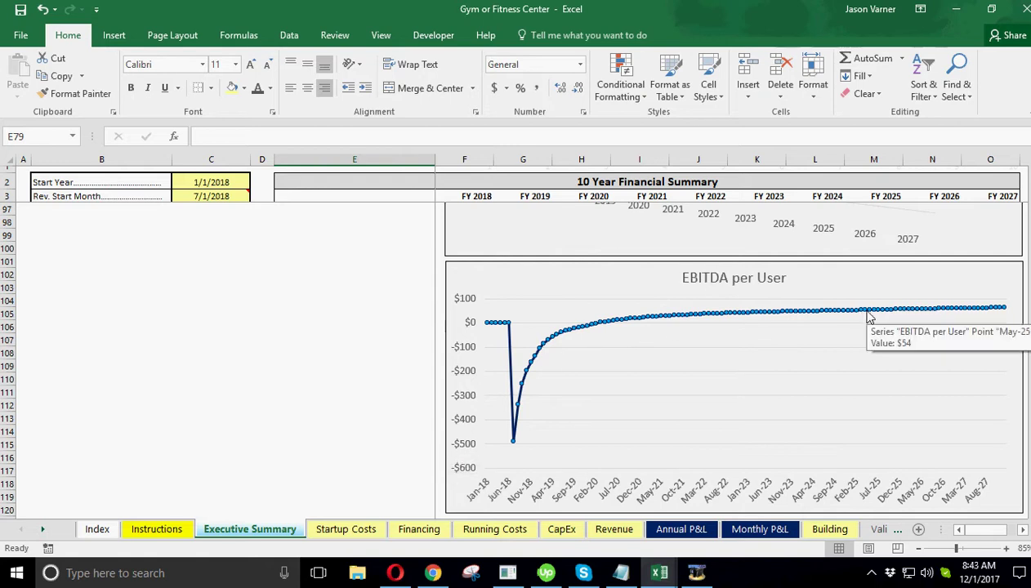
mouse_move(1004, 314)
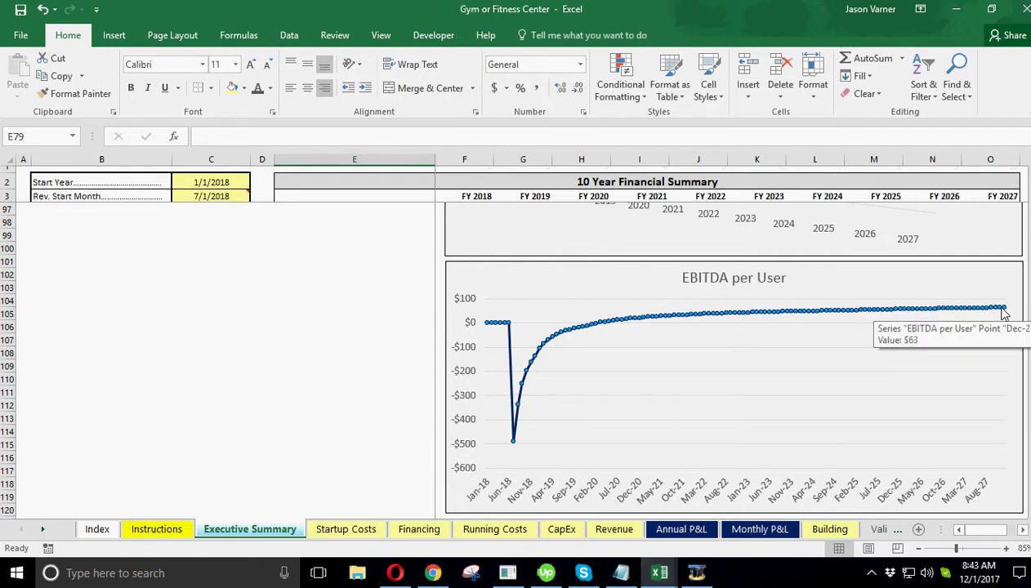
click(274, 392)
scroll(285, 447, up, 5)
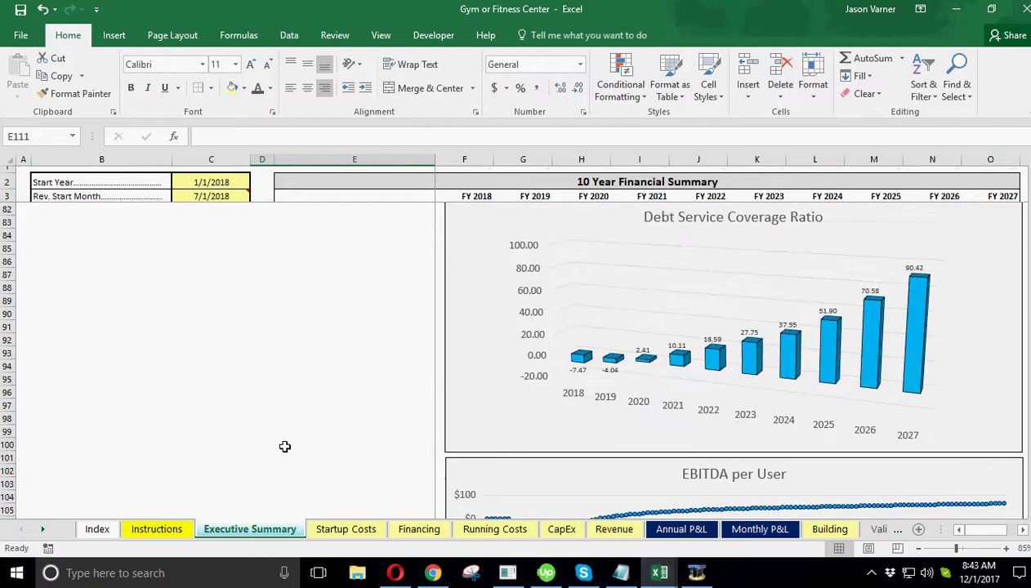
scroll(285, 447, up, 20)
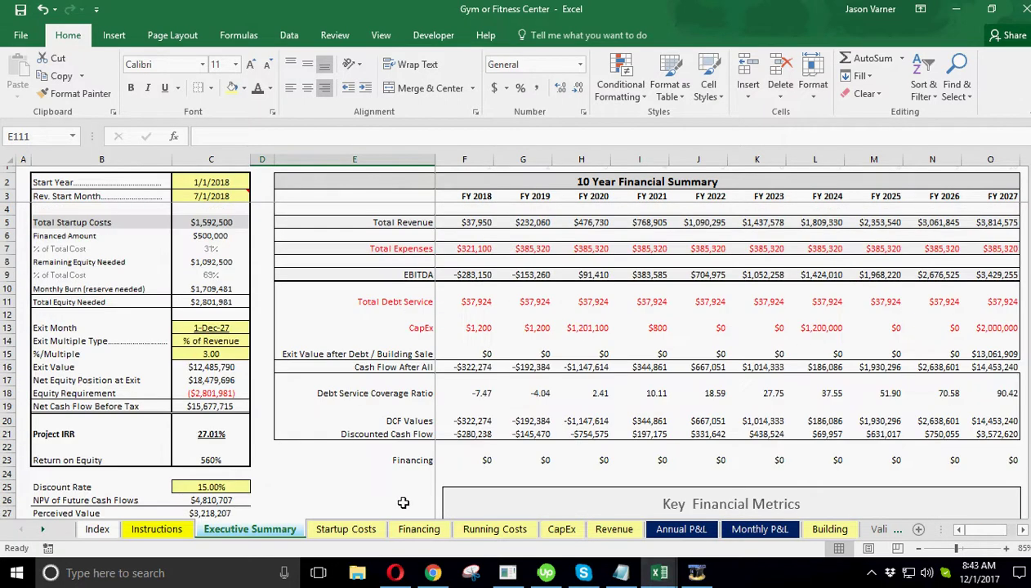
Check the Gym Member Assumptions on the Revenue sheet, return to the Executive Summary and save the workbook.
click(615, 530)
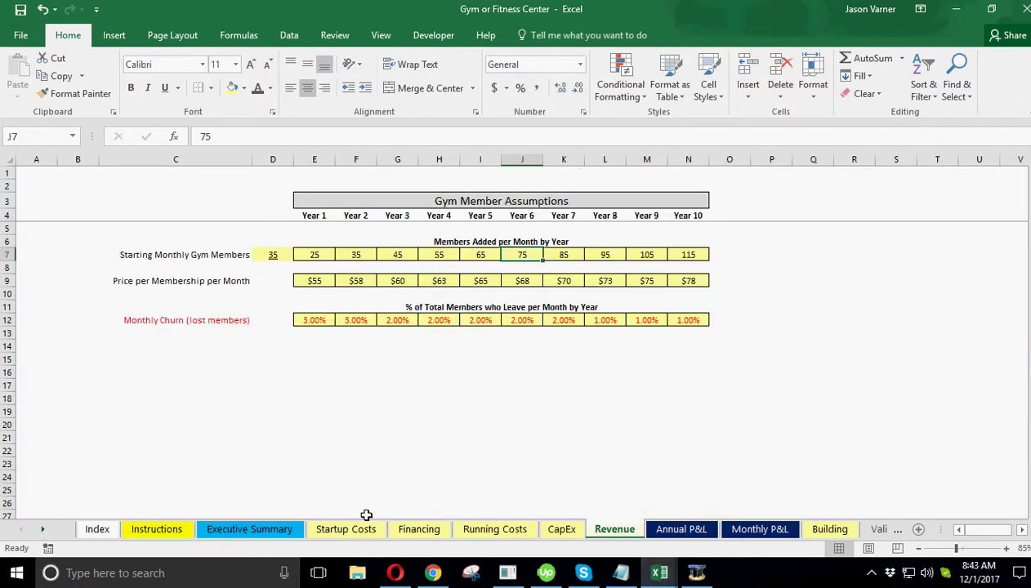
click(249, 530)
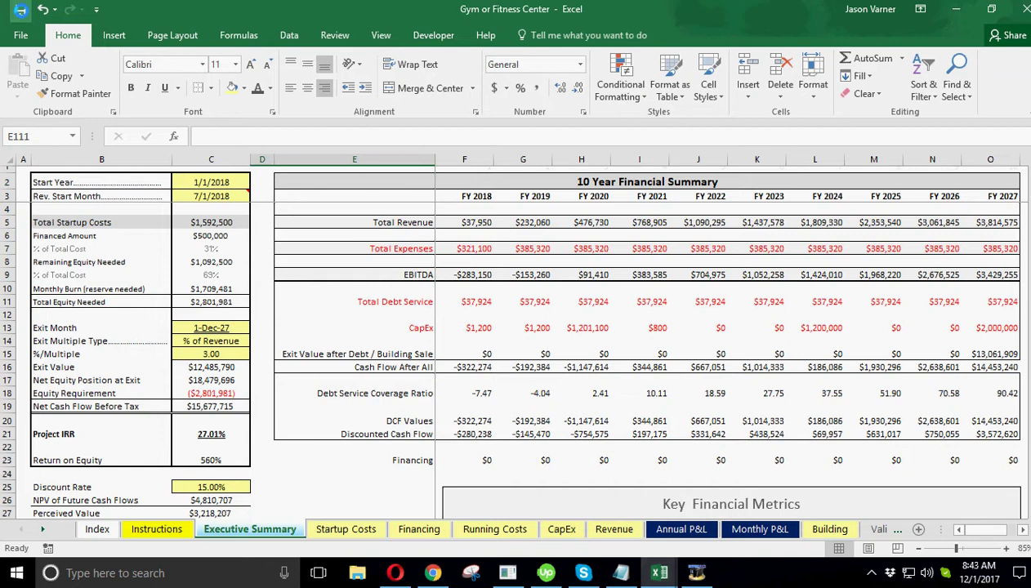
click(21, 10)
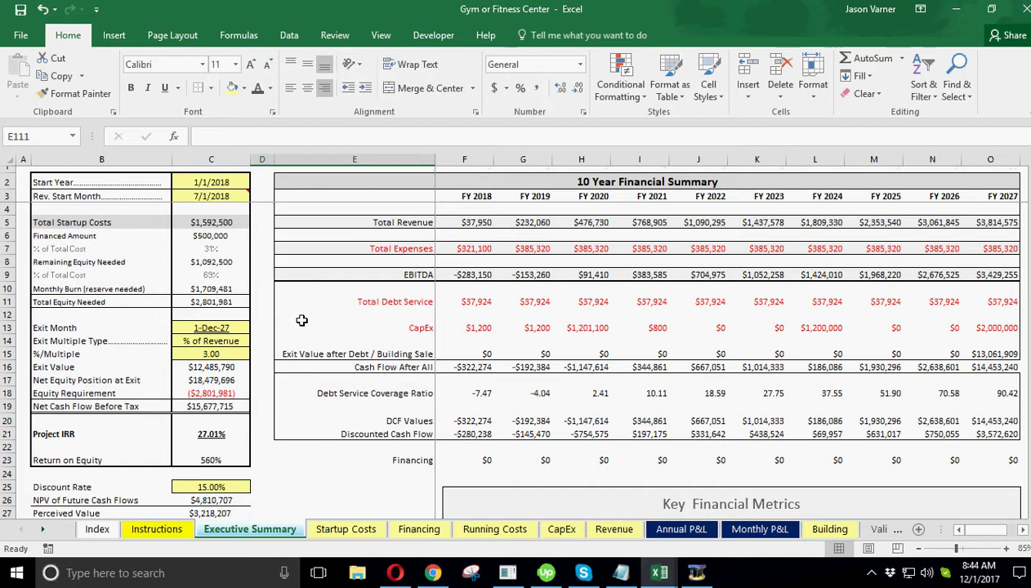
Examine the Building / Construction row's description, count and cost per item on the Startup Costs sheet.
click(342, 529)
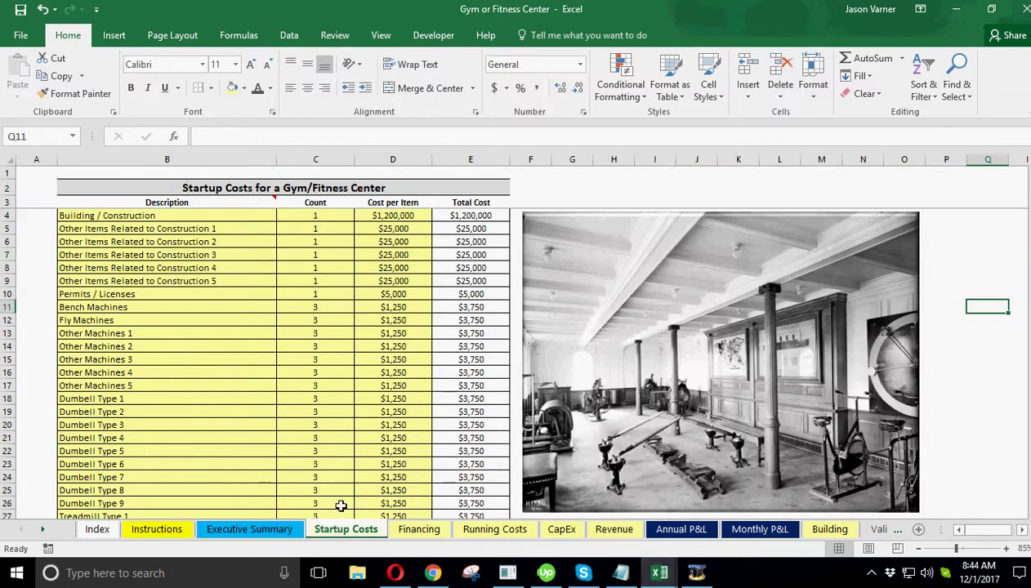
click(393, 216)
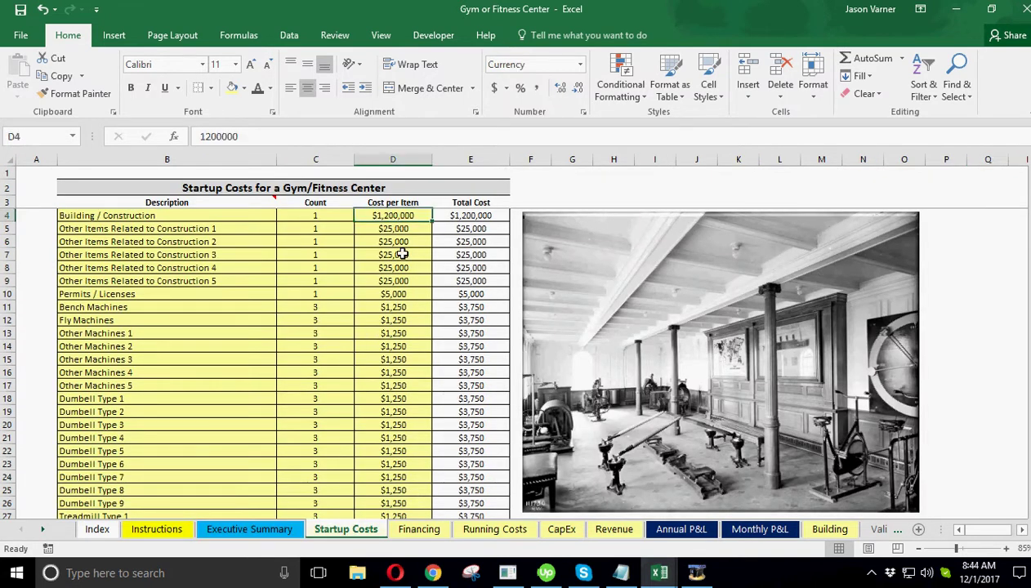
click(157, 216)
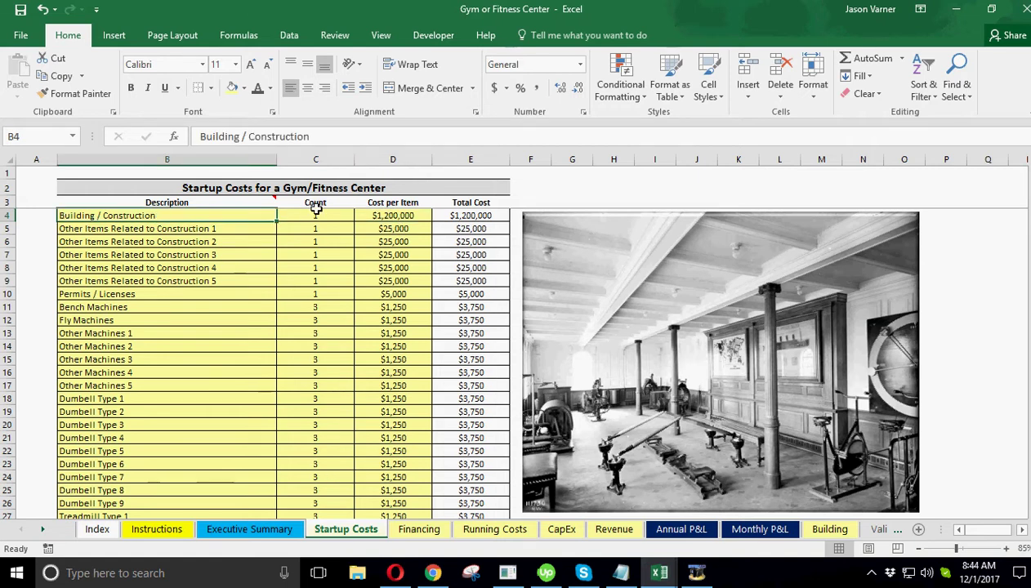
click(396, 216)
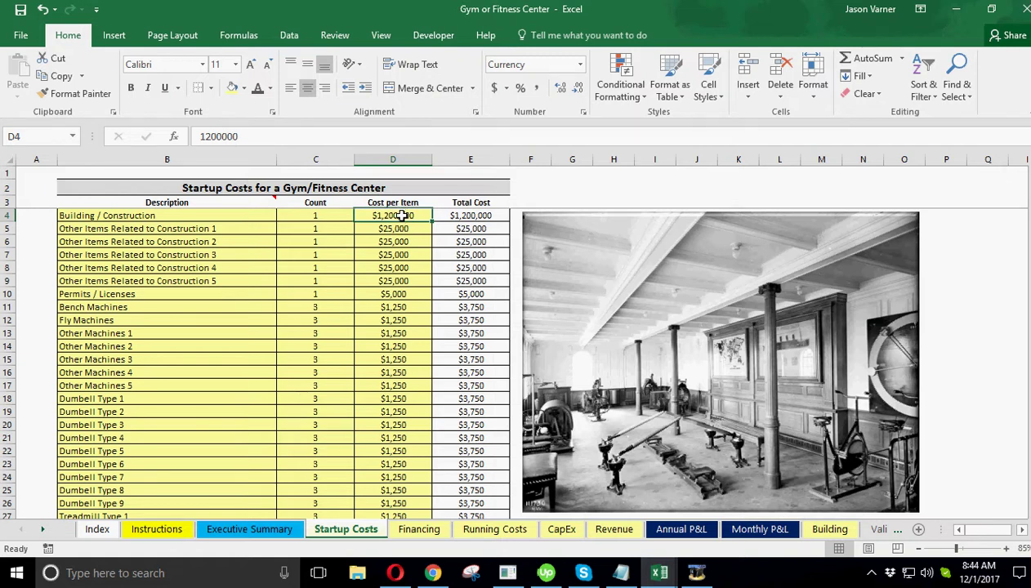
click(184, 216)
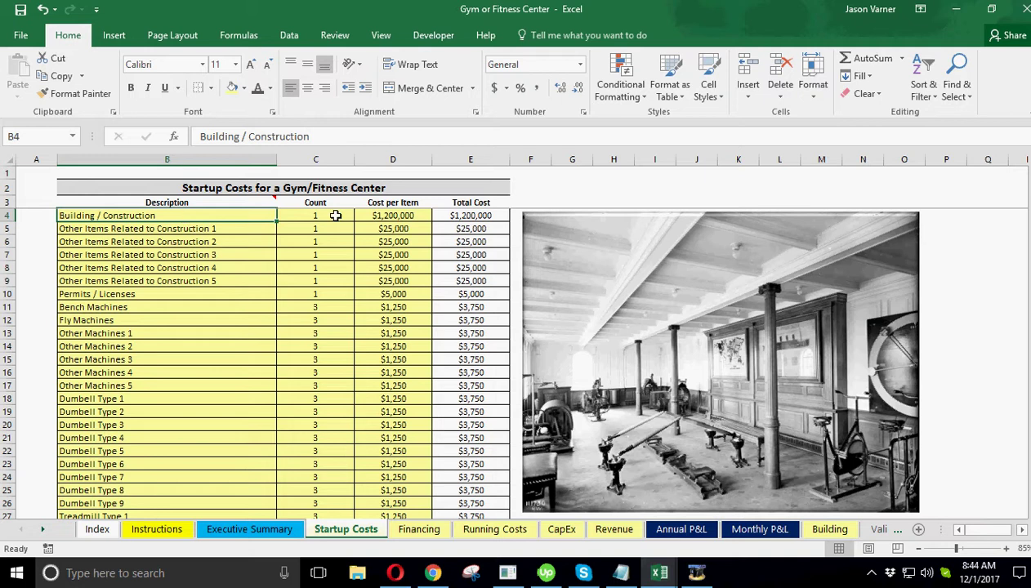
Examine the cost per item of the Building / Construction row, the Other Items Related to Construction rows and the Permits / Licenses row.
click(374, 216)
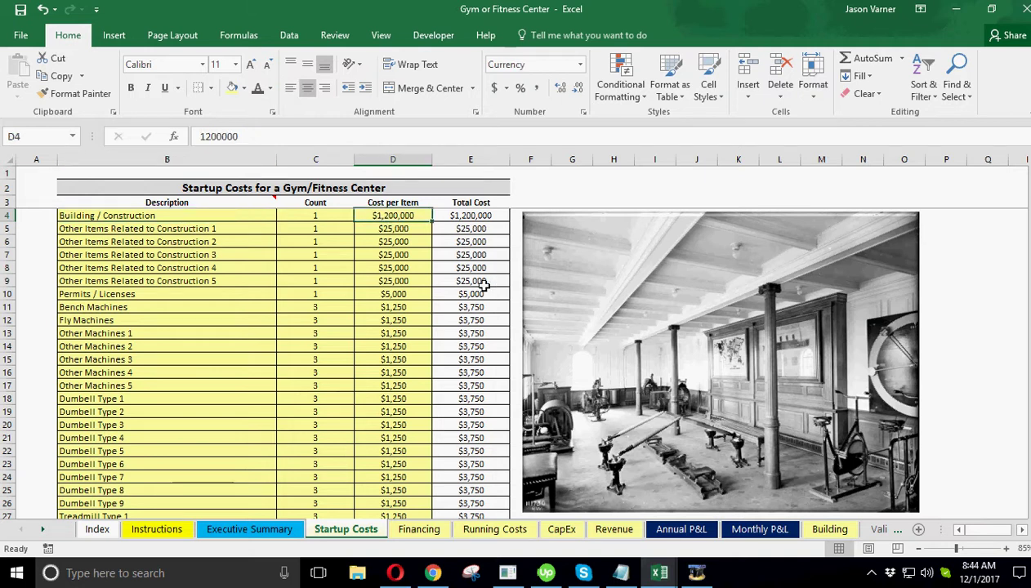
drag(172, 232, 245, 275)
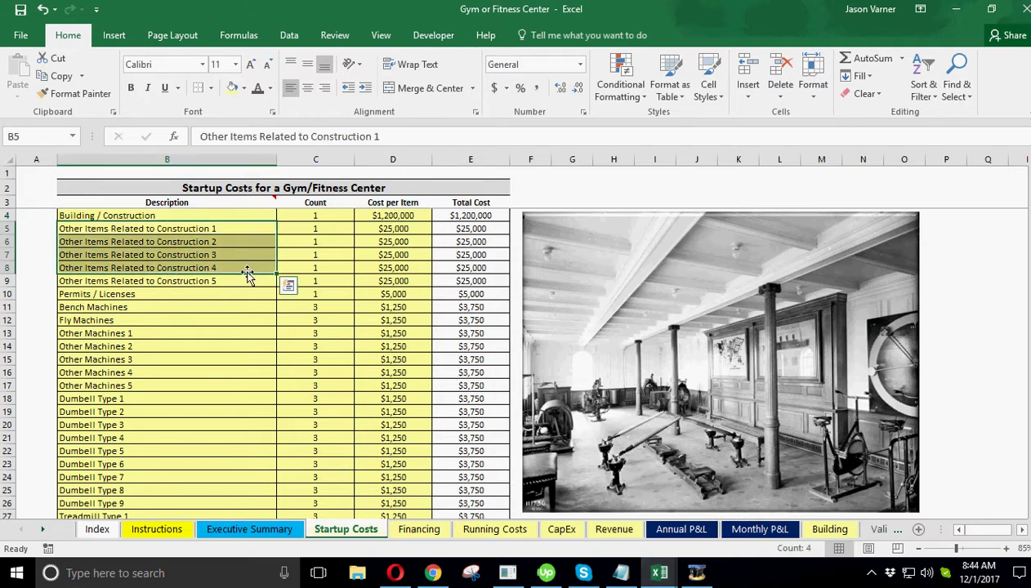
click(390, 230)
drag(196, 232, 270, 278)
click(148, 297)
Examine the descriptions, counts, costs per item and total cost formula of the Bench, Fly and Other Machines rows.
click(143, 310)
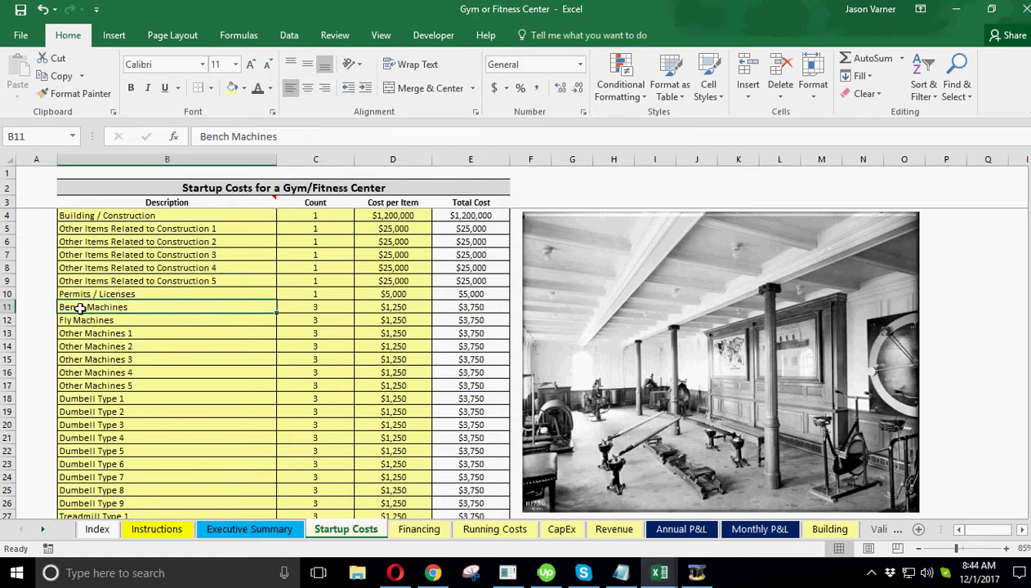
click(181, 319)
click(179, 305)
click(183, 320)
click(184, 335)
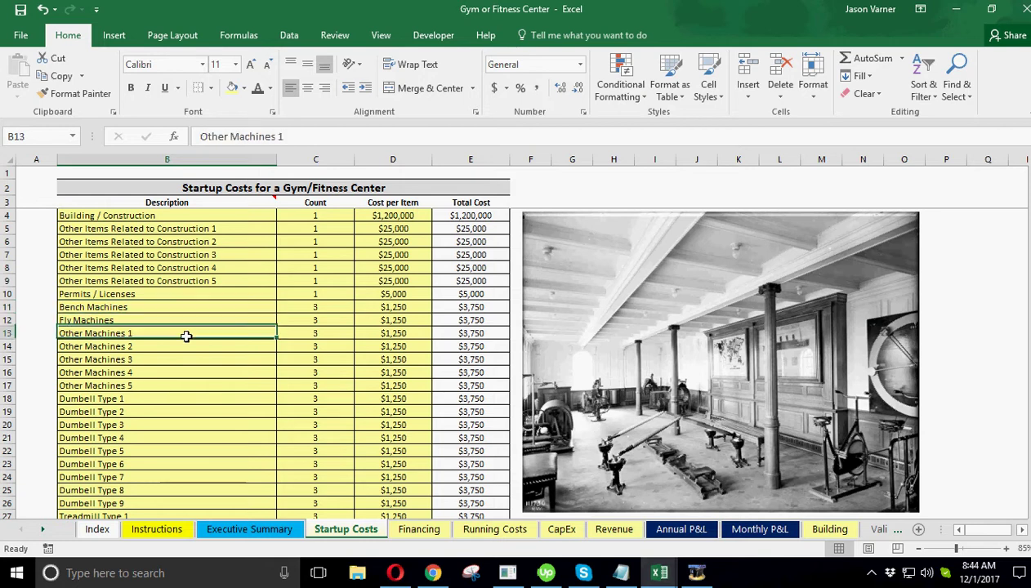
click(324, 322)
drag(324, 332, 321, 360)
click(406, 311)
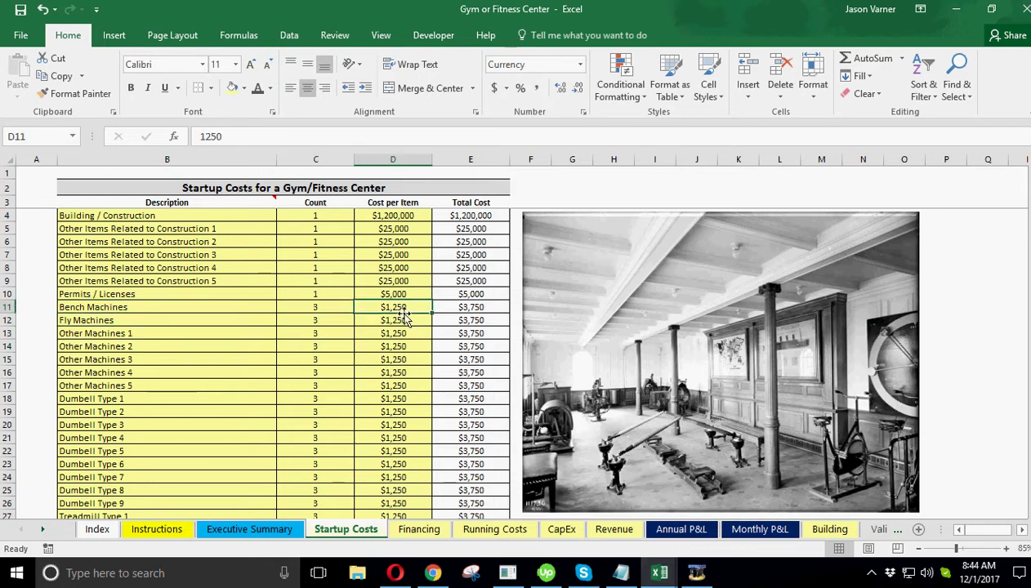
click(407, 332)
click(469, 359)
click(398, 360)
click(462, 360)
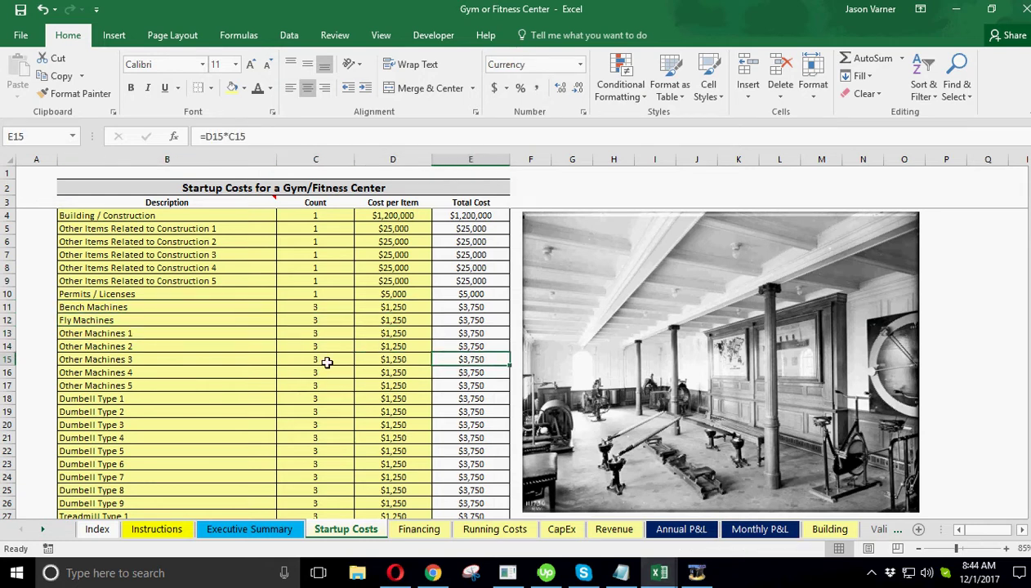
Review the item descriptions for Other Machines 3, Building / Construction and the Other Items Related to Construction rows.
click(194, 364)
click(181, 217)
click(176, 230)
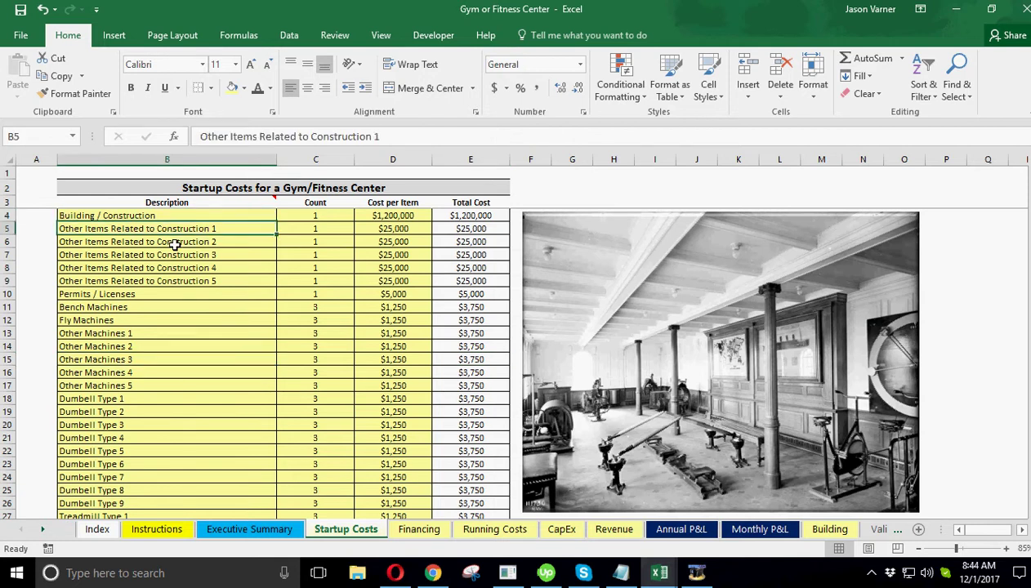
click(175, 242)
click(174, 255)
click(174, 281)
Look through the full equipment list on the Startup Costs sheet and check the Total Startup Costs formula.
scroll(173, 419, down, 12)
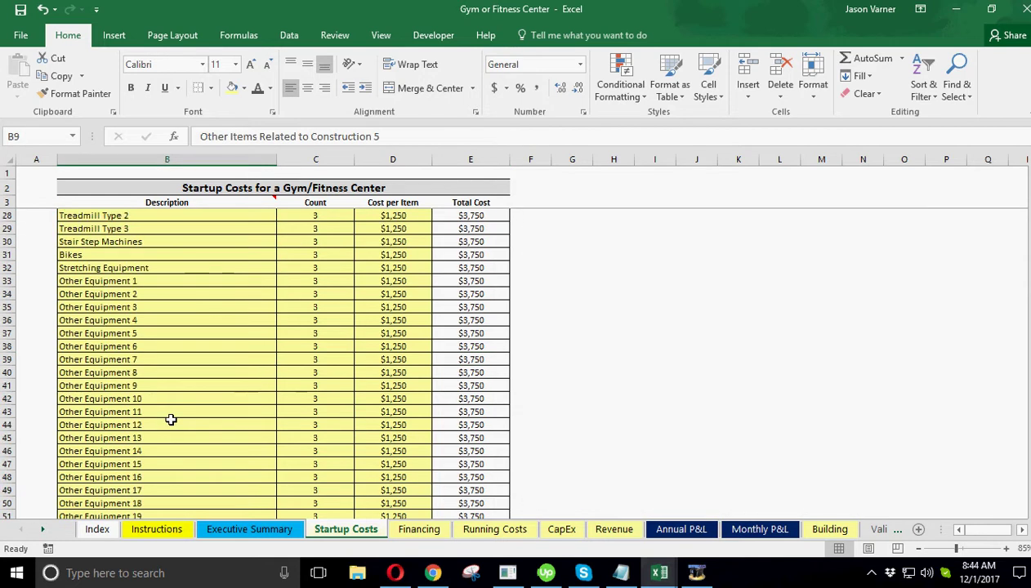
scroll(173, 417, down, 10)
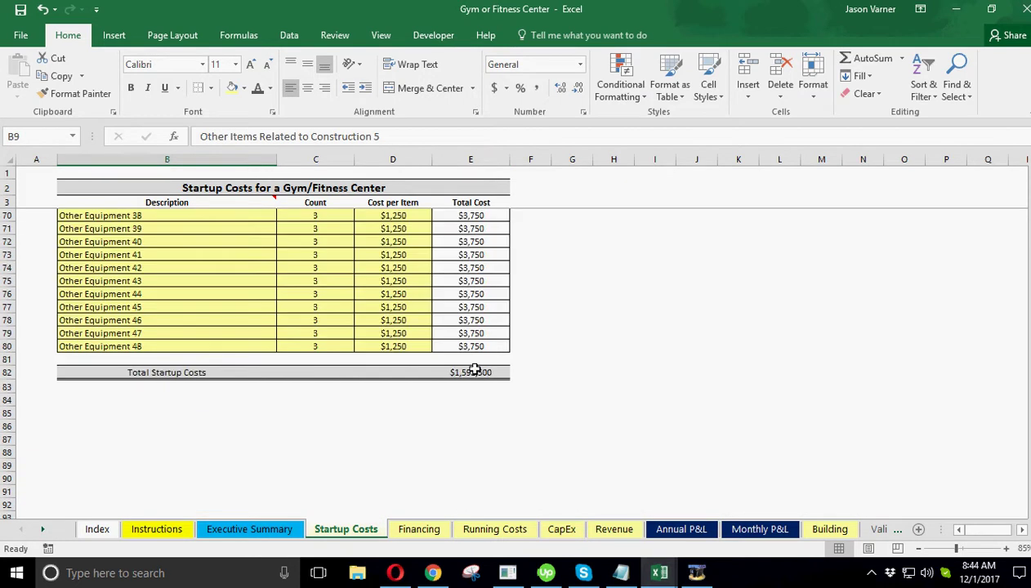
click(471, 371)
scroll(422, 387, up, 6)
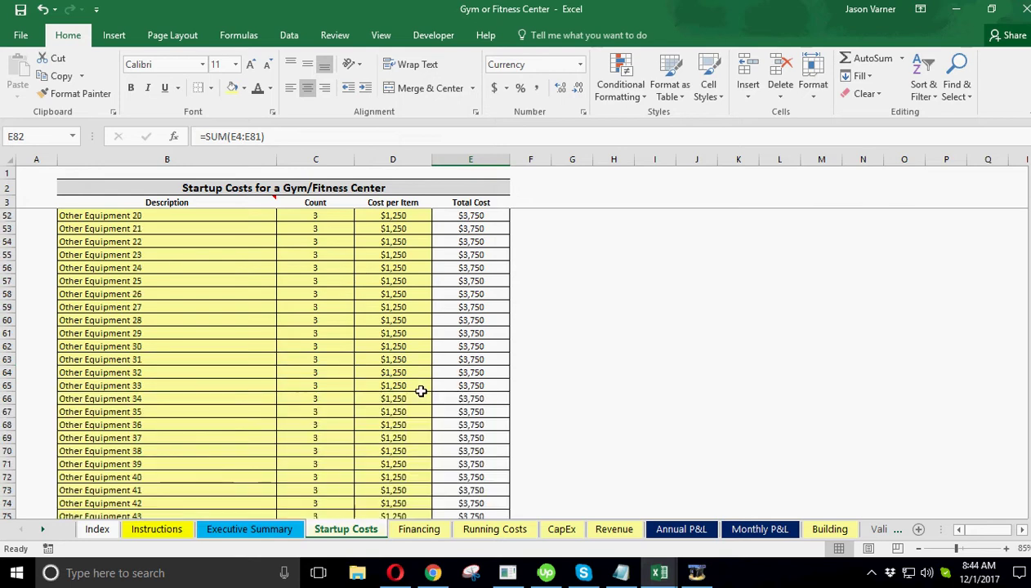
scroll(408, 391, down, 3)
drag(168, 465, 191, 228)
click(190, 229)
scroll(208, 294, down, 16)
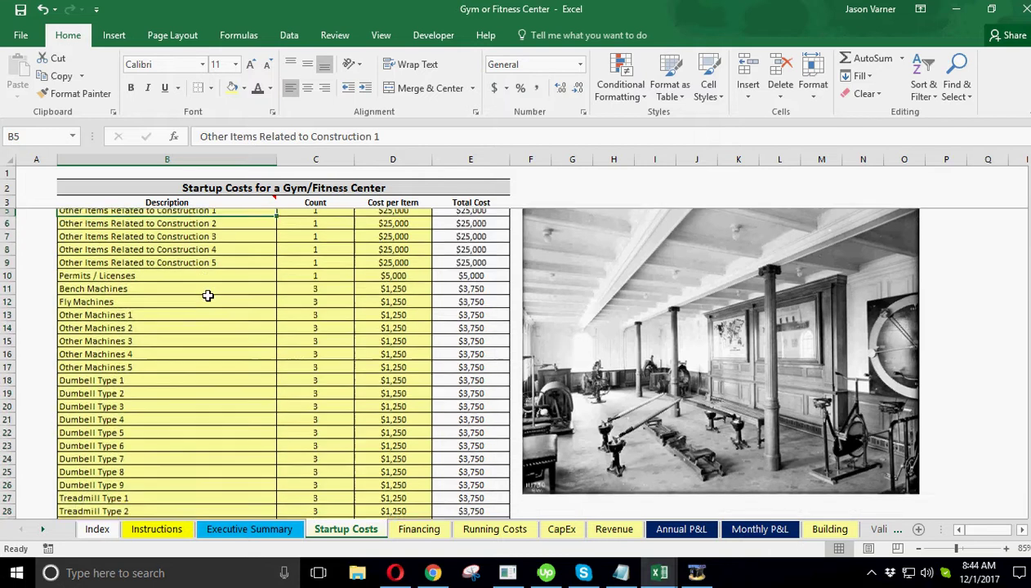
scroll(208, 295, up, 16)
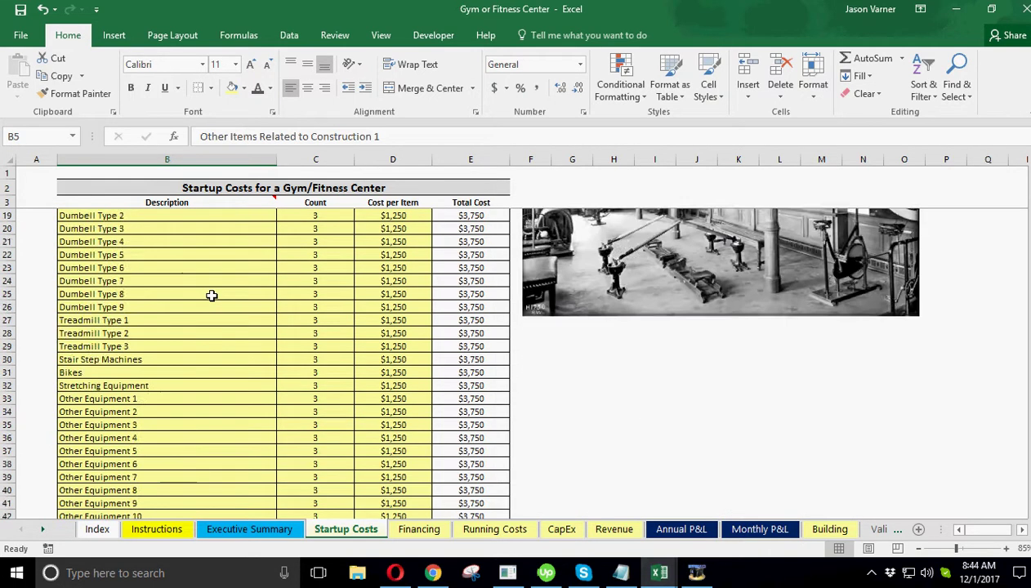
click(222, 308)
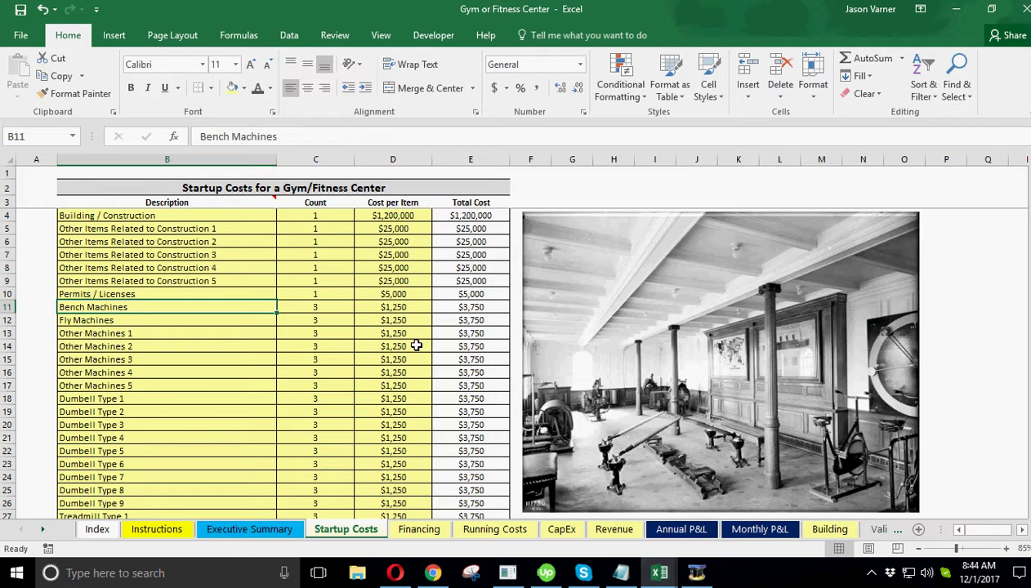
Check on the Monthly P&L sheet how the Total Startup Costs and the individual Other Equipment costs are calculated.
click(760, 530)
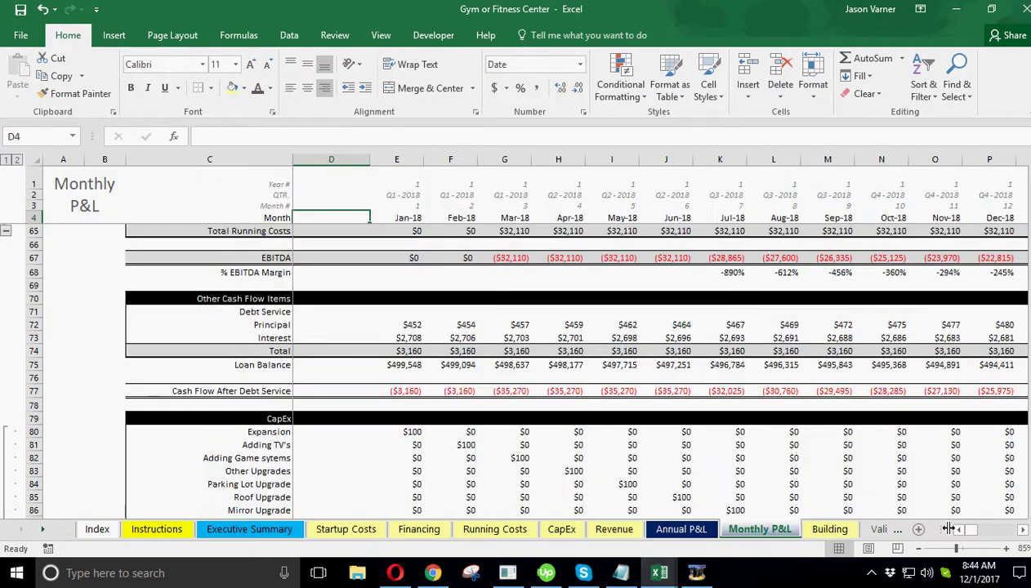
scroll(363, 431, down, 20)
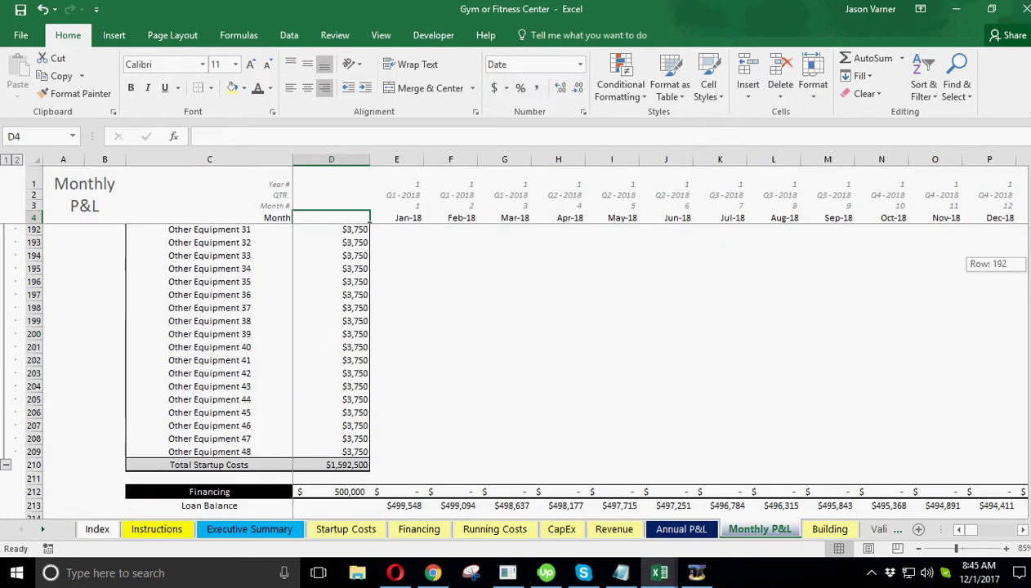
click(334, 388)
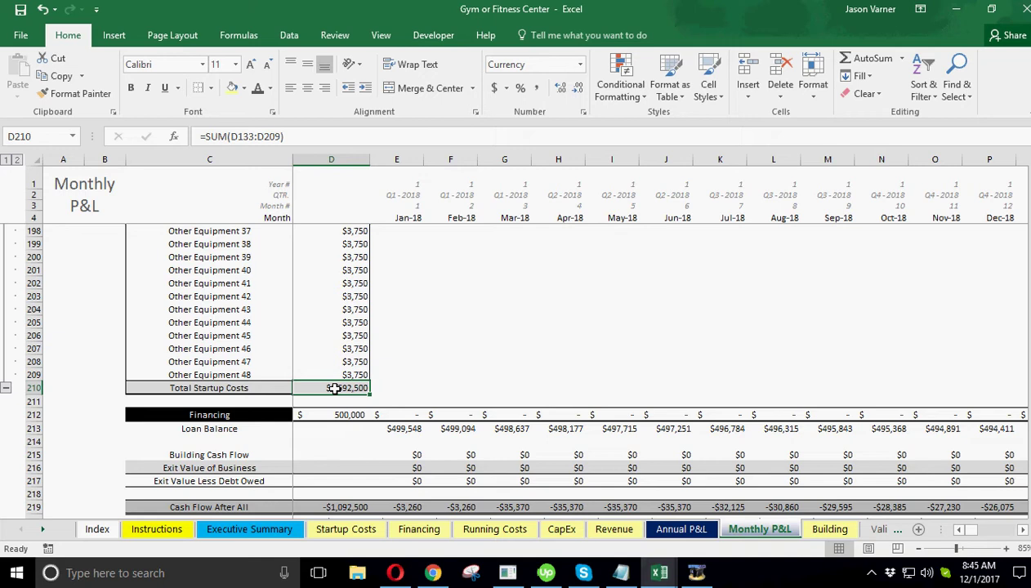
click(330, 375)
click(347, 336)
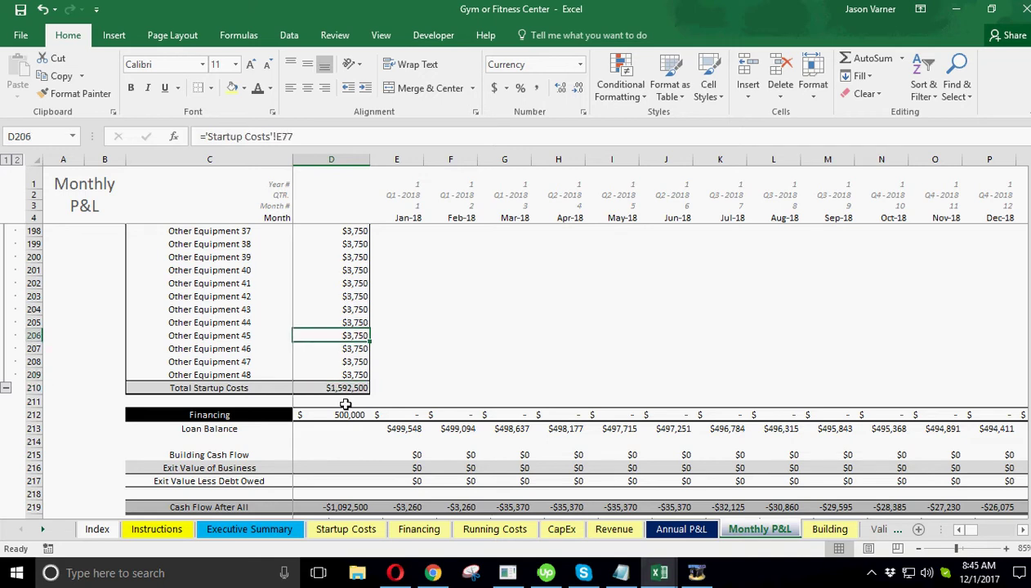
Inspect the initial Cash Flow After All and Running Cash Position formulas on the Monthly P&L sheet.
scroll(349, 476, down, 3)
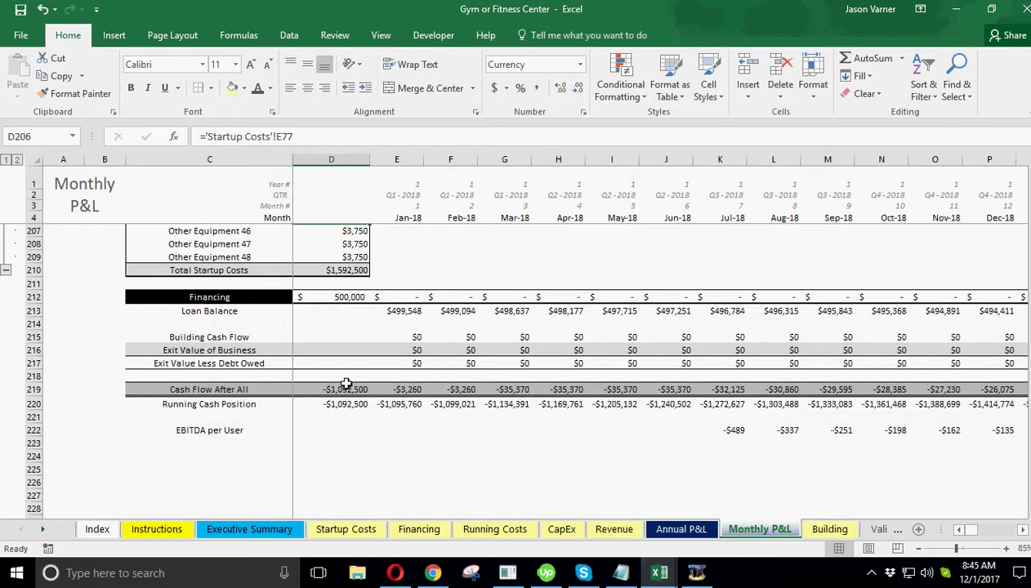
click(337, 218)
click(338, 390)
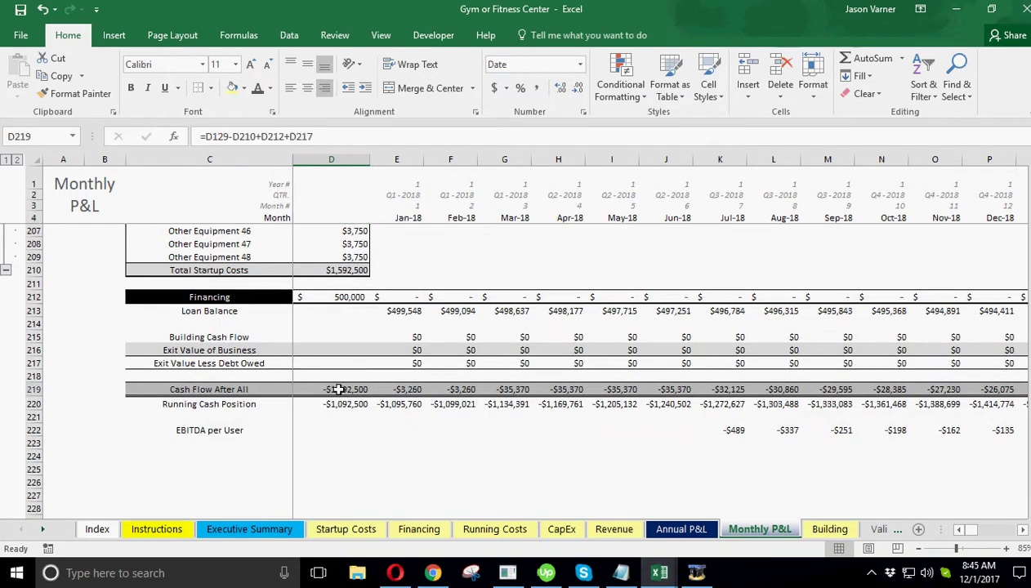
click(337, 404)
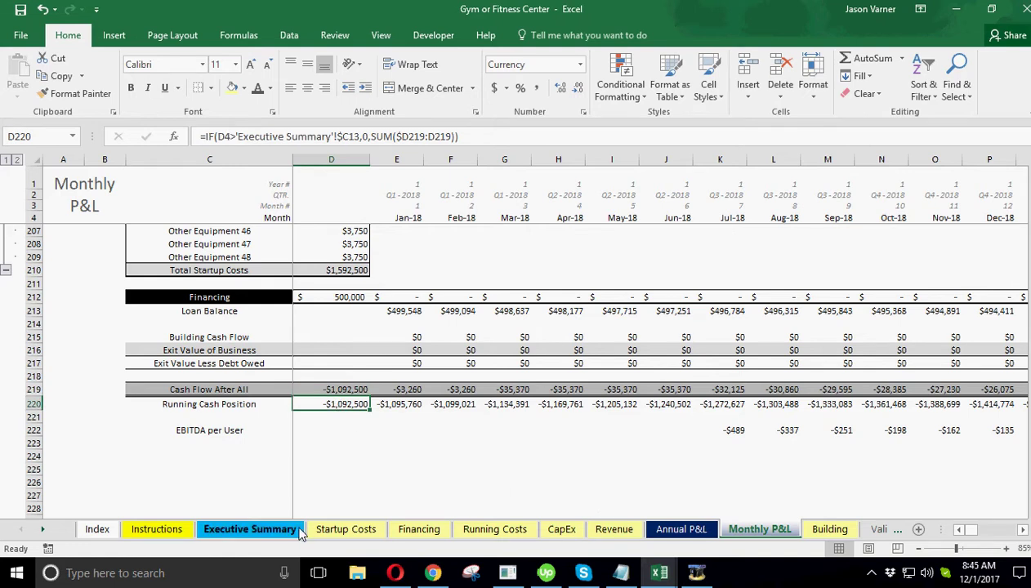
Set the Financed Amount in the Debt Schedule on the Financing sheet to 0.
click(442, 531)
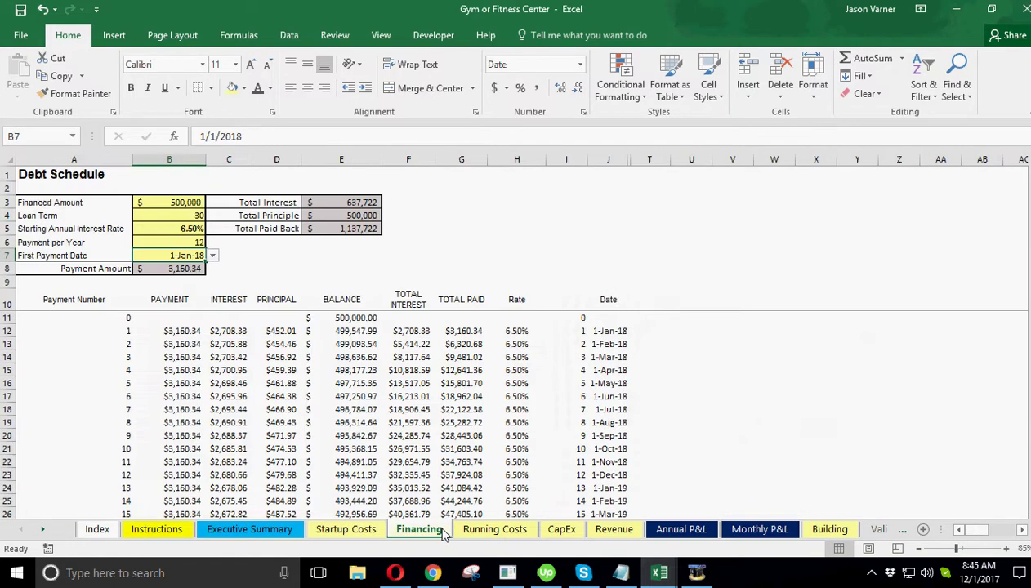
click(170, 203)
key(BackSpace)
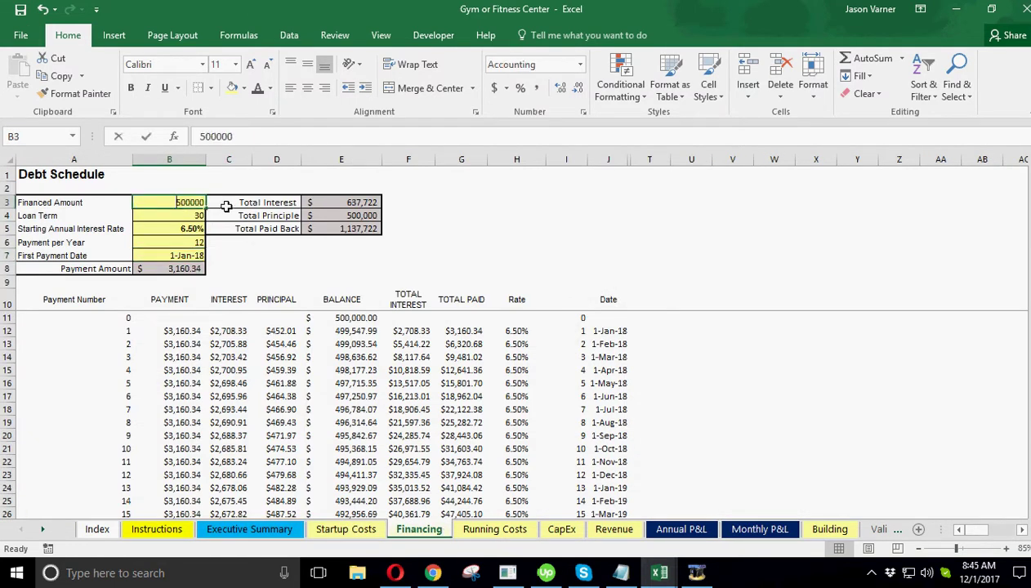
key(Return)
Check the Project IRR and Equity Requirement on the Executive Summary with no financing.
click(253, 530)
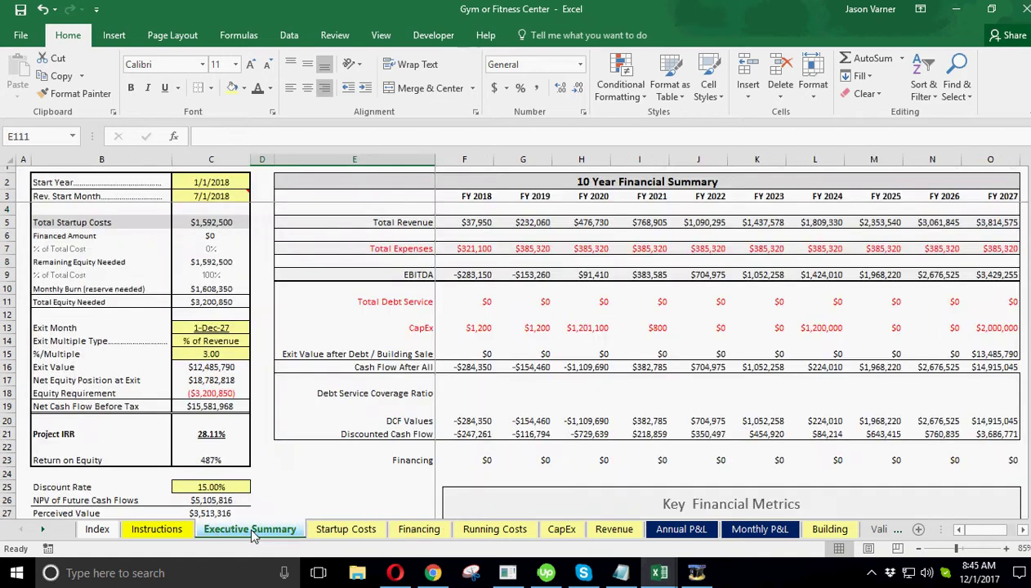
scroll(245, 461, down, 3)
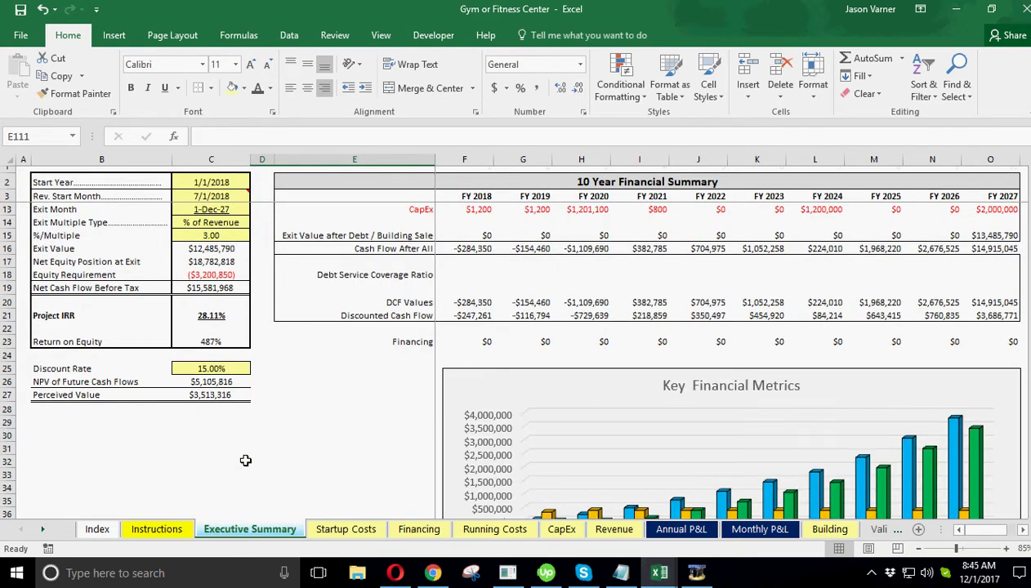
click(216, 316)
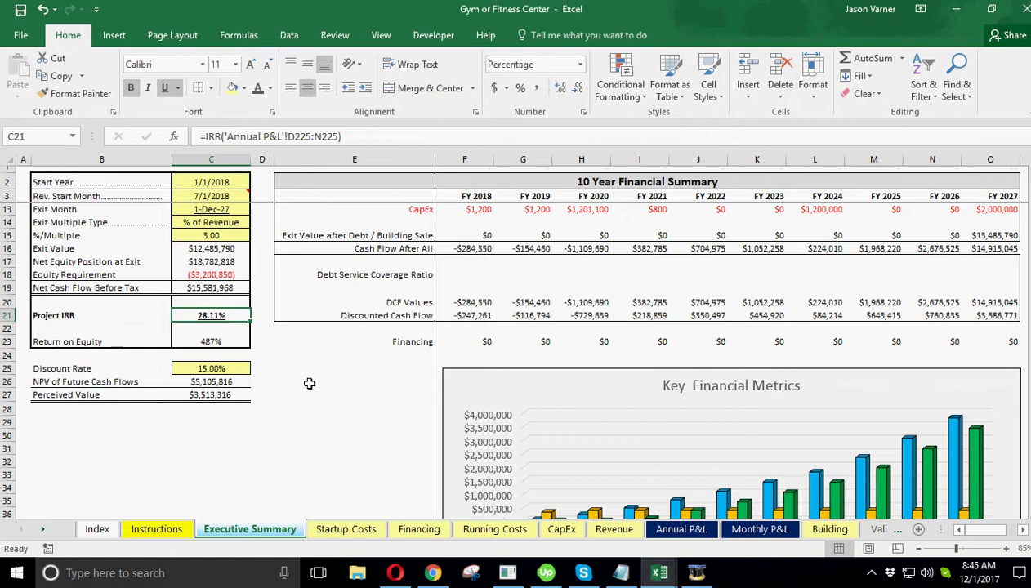
scroll(299, 404, up, 1)
click(221, 314)
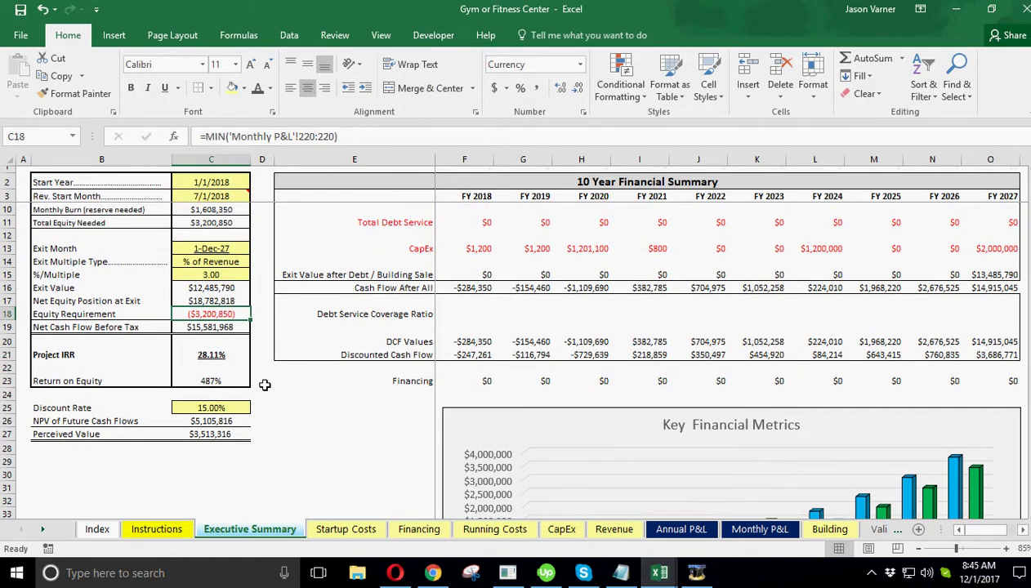
Look over the Executive Summary charts down to the Debt Service Coverage Ratio chart and return to the 10 Year Financial Summary.
scroll(265, 385, up, 2)
scroll(283, 434, down, 19)
scroll(282, 433, down, 14)
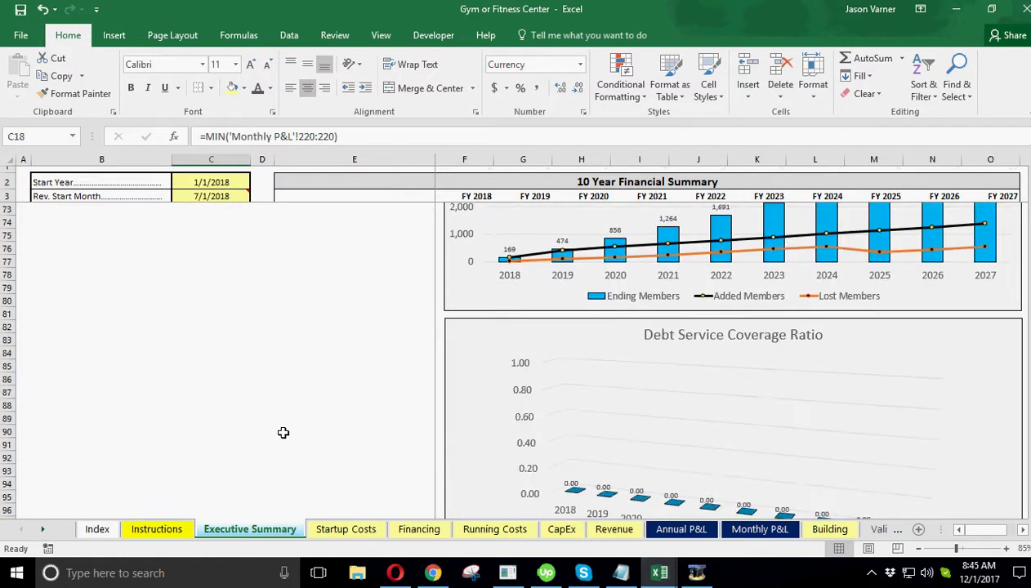
scroll(327, 440, up, 20)
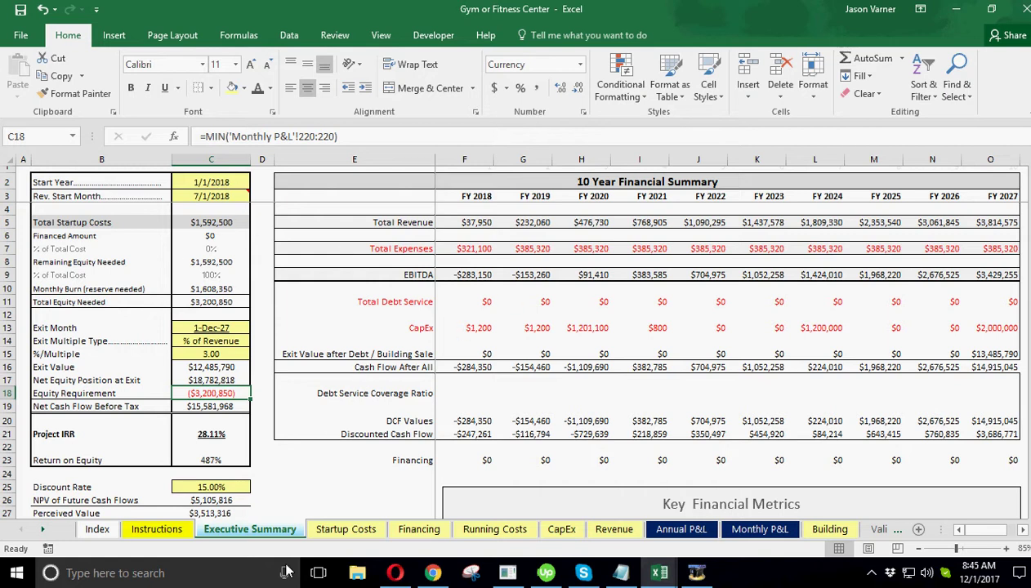
Set the Financed Amount in the Debt Schedule on the Financing sheet to 1000000.
click(419, 529)
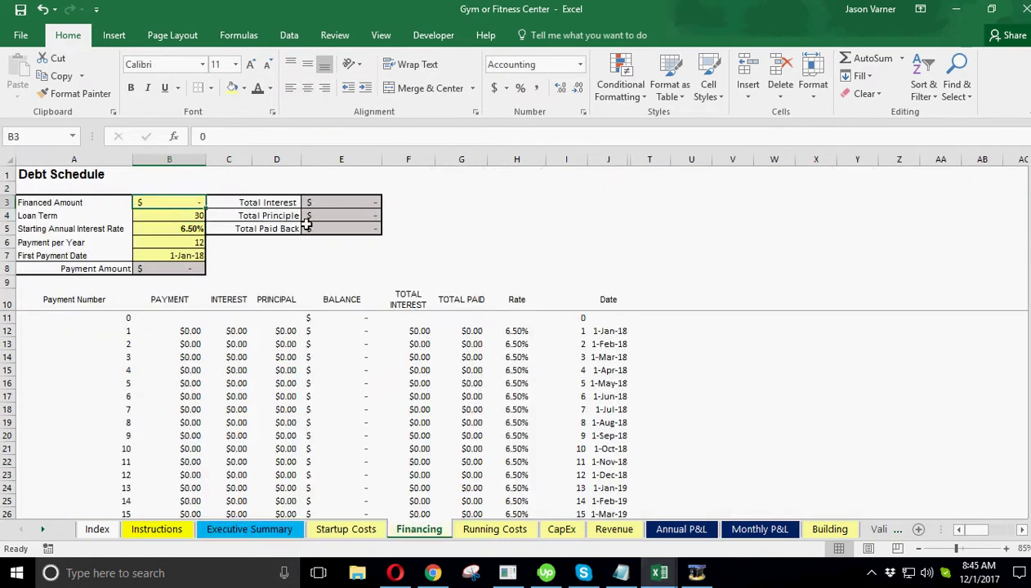
text(1000000)
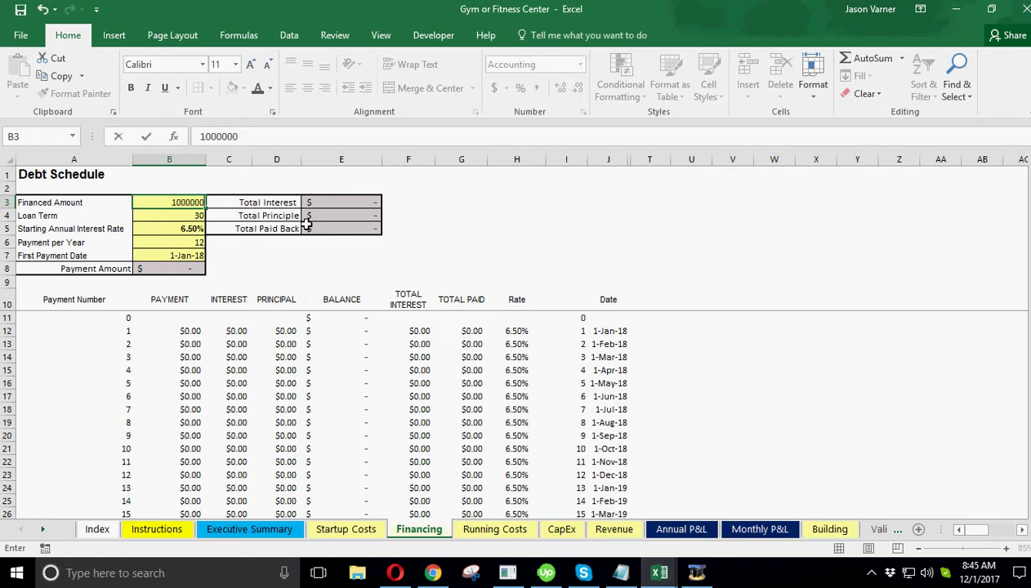
key(Return)
Check the Equity Requirement on the Executive Summary with the new financed amount.
click(218, 534)
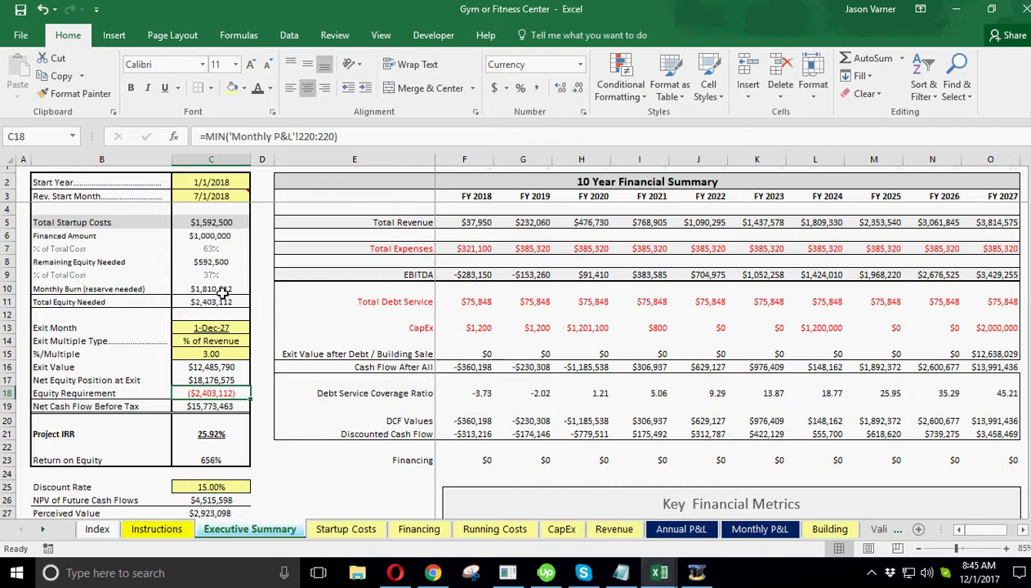
click(105, 394)
click(244, 393)
Examine the yearly Debt Service Coverage Ratio and Total Debt Service rows in the 10 Year Financial Summary.
scroll(292, 449, down, 4)
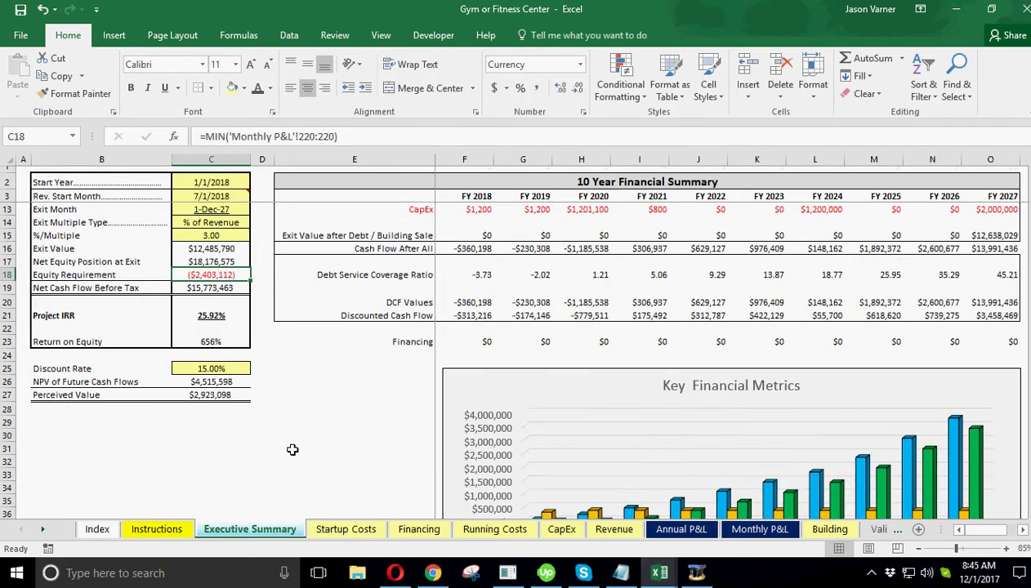
scroll(296, 450, up, 2)
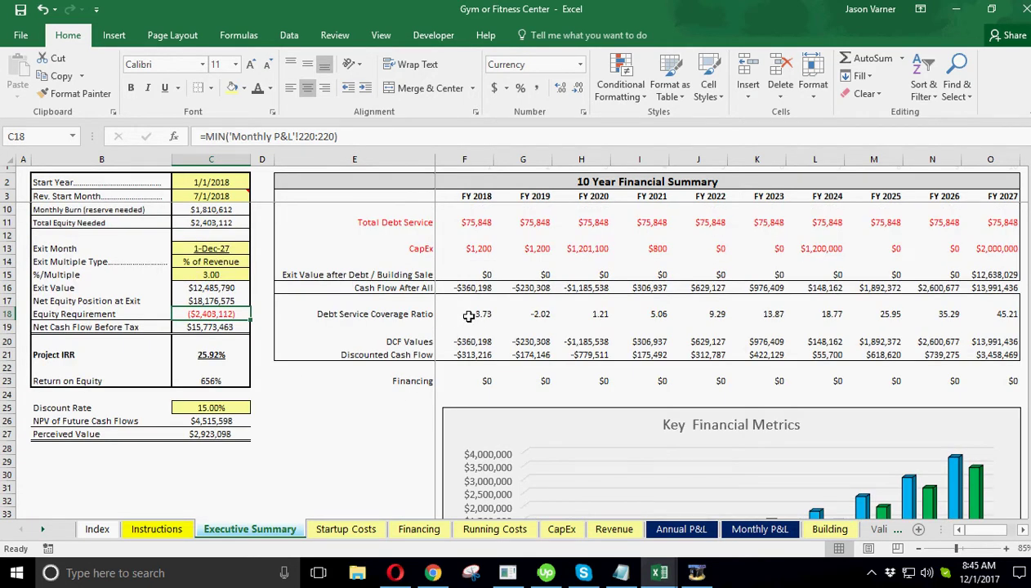
drag(468, 316, 666, 315)
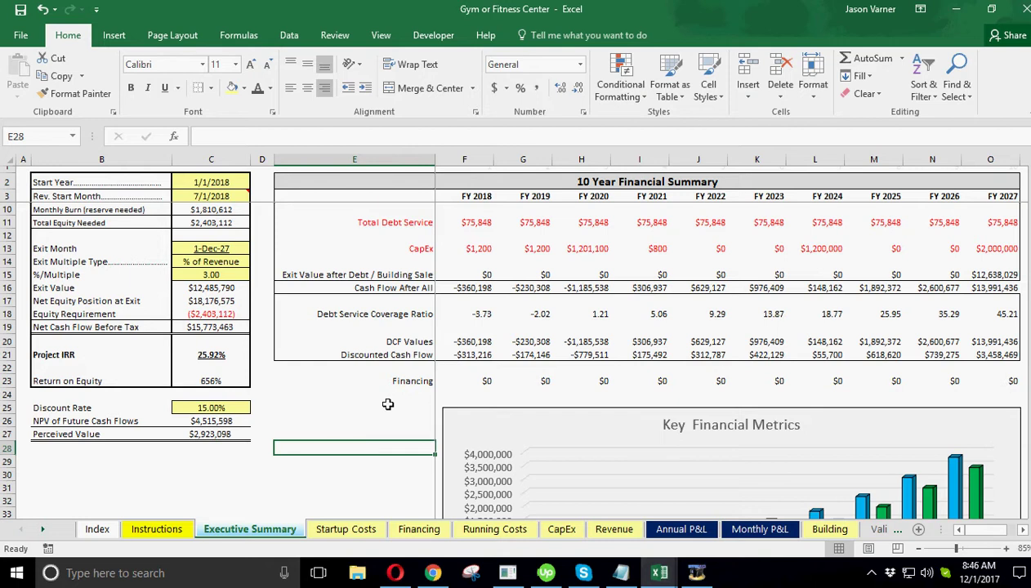
drag(462, 223, 841, 225)
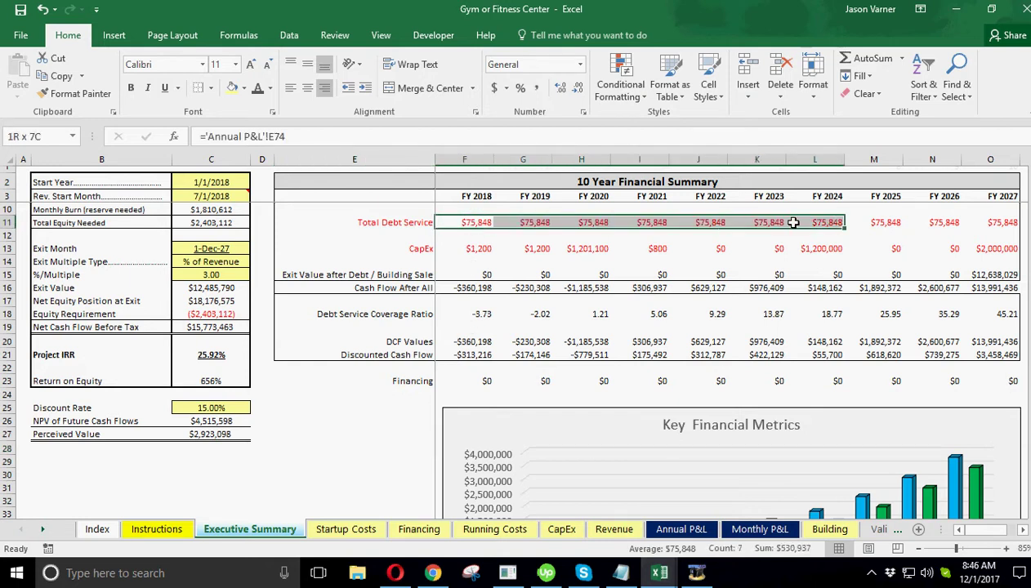
Check the Total Debt Service cells year by year from FY 2018 to FY 2022 in the 10 Year Financial Summary.
click(484, 222)
click(539, 223)
click(590, 222)
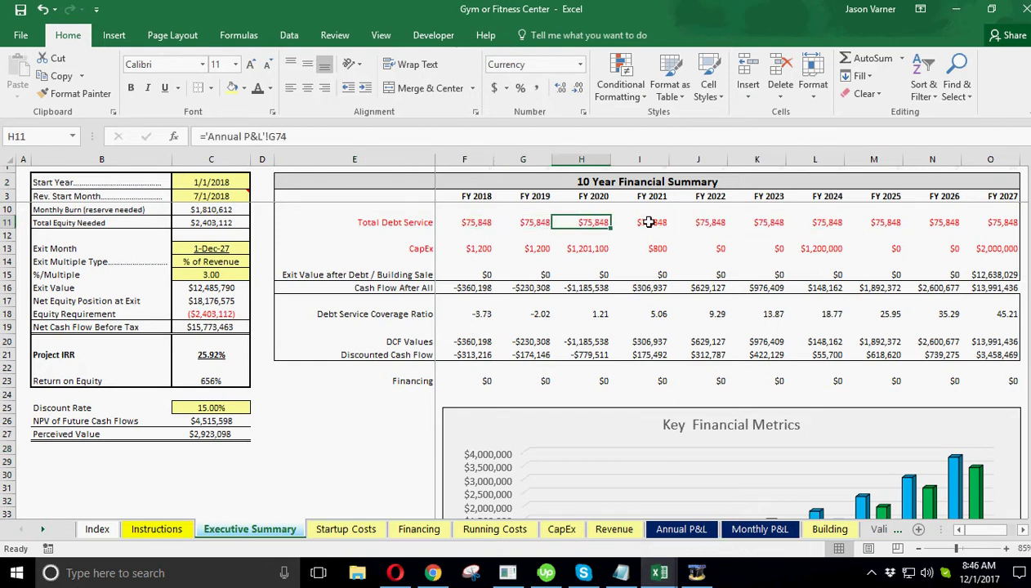
click(650, 222)
click(711, 223)
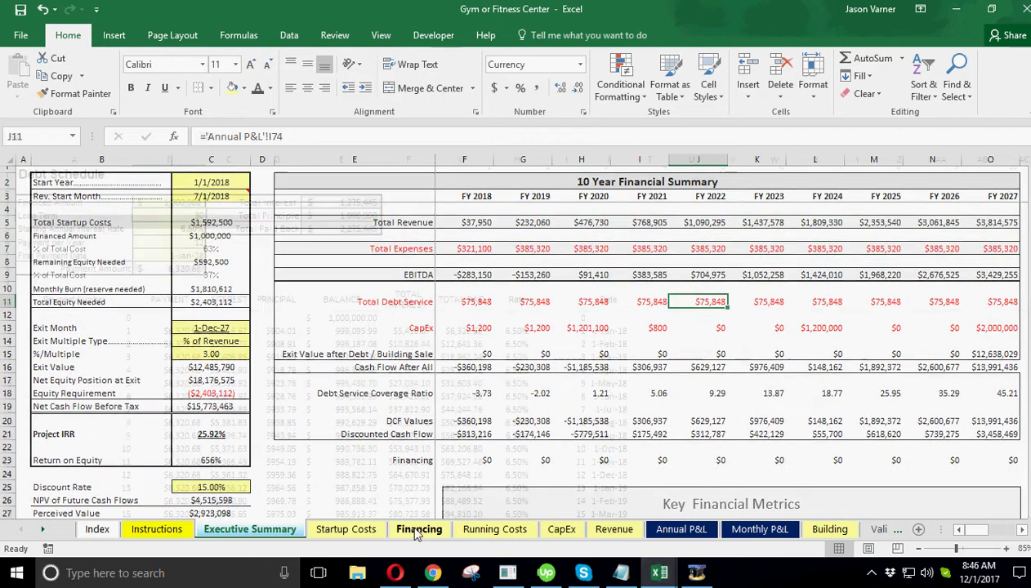
Review the loan term, interest rate, payments per year and First Payment Date choices in the Financing sheet's Debt Schedule, and save the workbook.
click(419, 529)
click(177, 227)
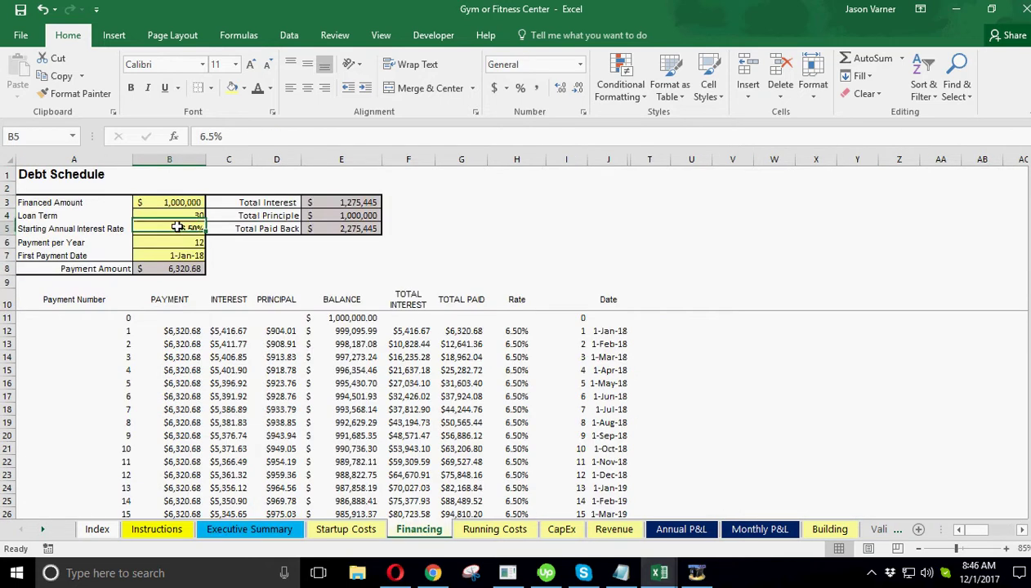
click(169, 214)
click(167, 248)
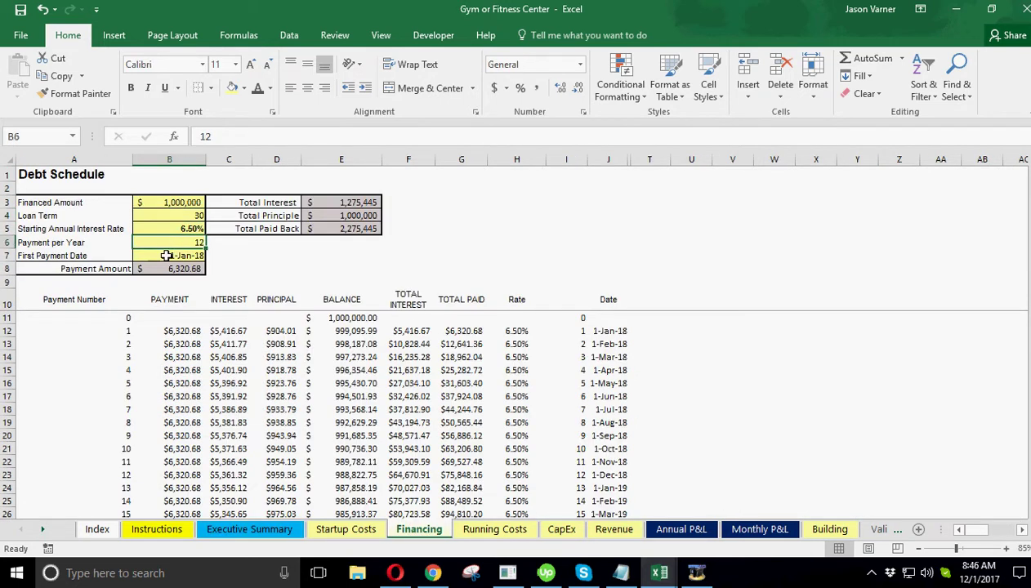
click(166, 256)
click(211, 257)
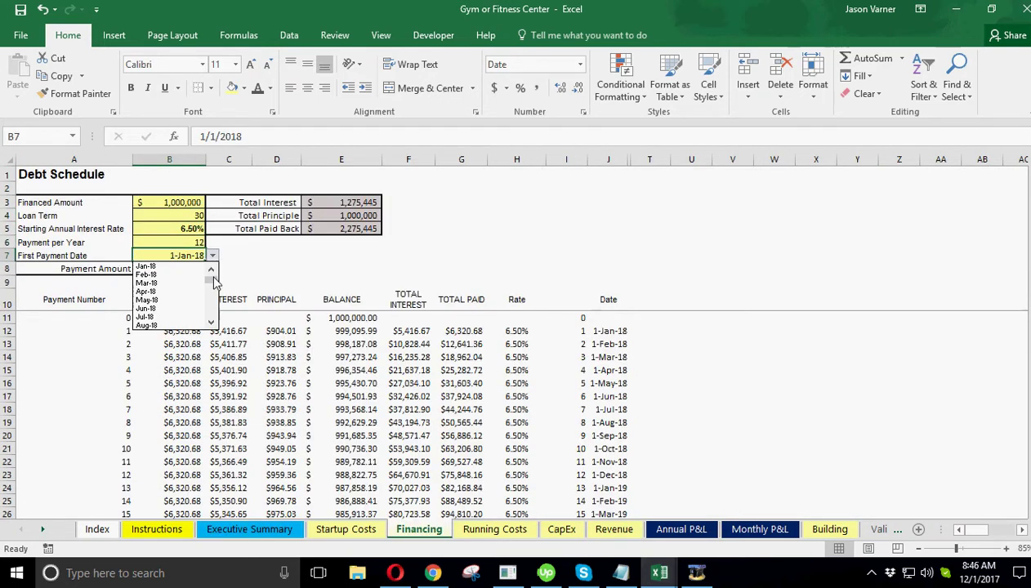
mouse_move(214, 284)
mouse_down()
mouse_move(212, 317)
mouse_move(212, 277)
mouse_up()
click(294, 265)
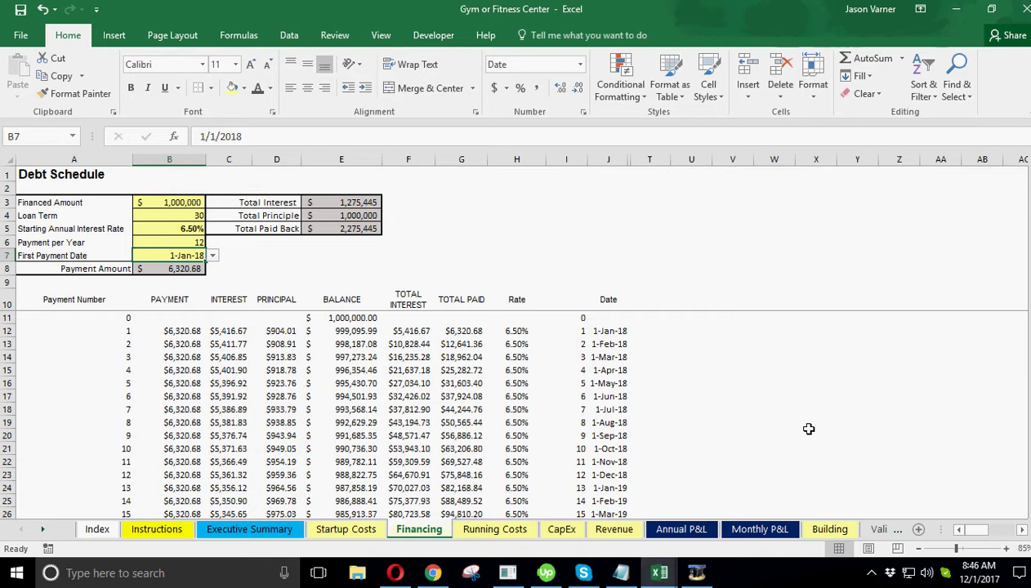
click(21, 13)
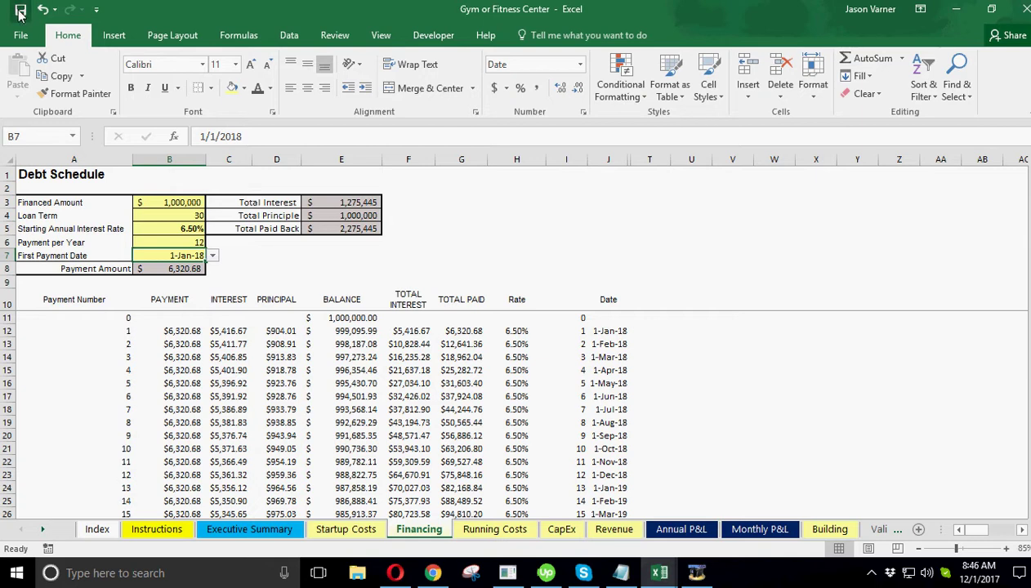
Examine the Running Costs sheet's start months, yearly costs and full description list from Gym Manager 1 down to Other On-Going Costs 29.
click(487, 528)
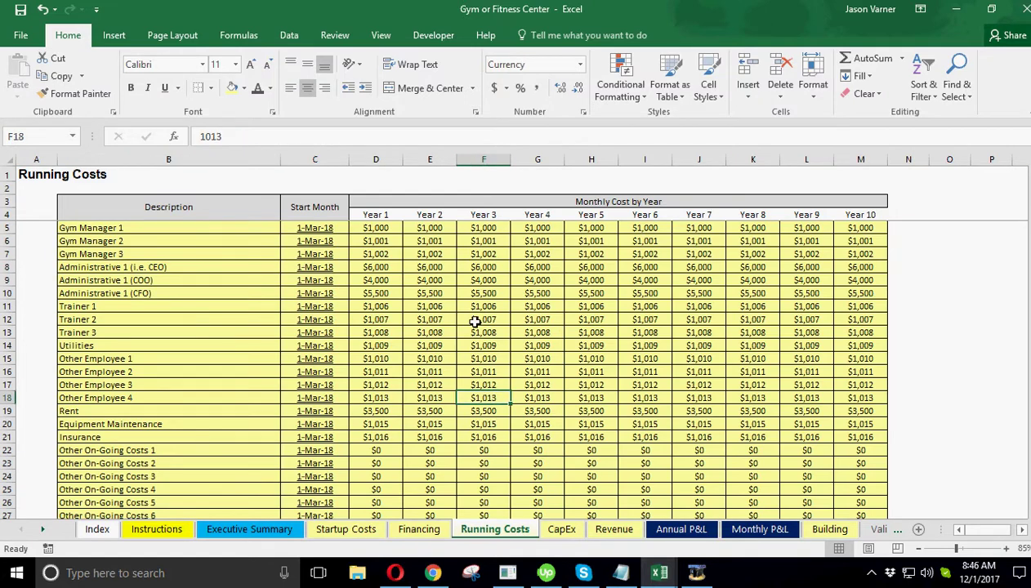
click(376, 230)
click(317, 229)
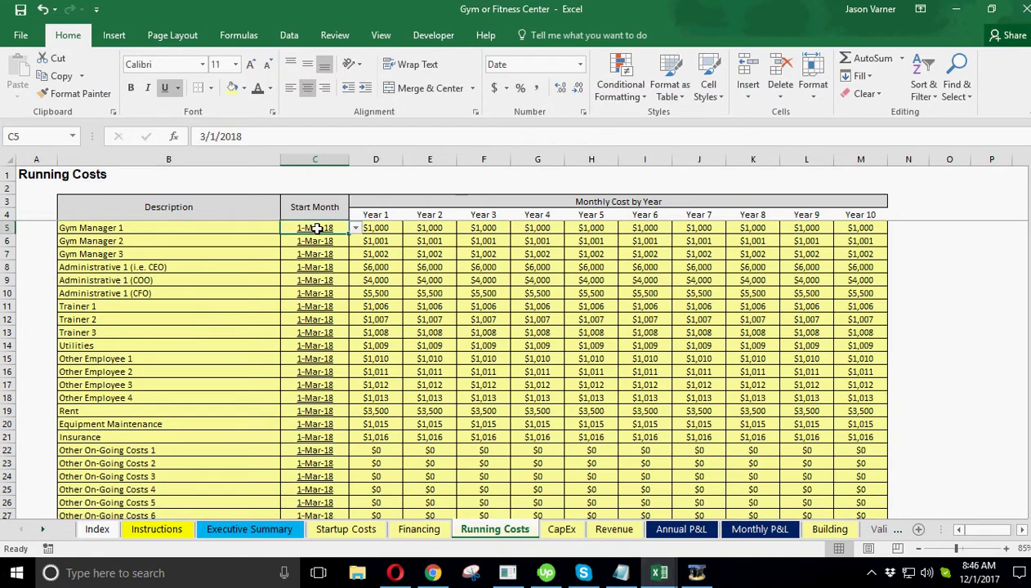
drag(188, 228, 188, 331)
click(184, 236)
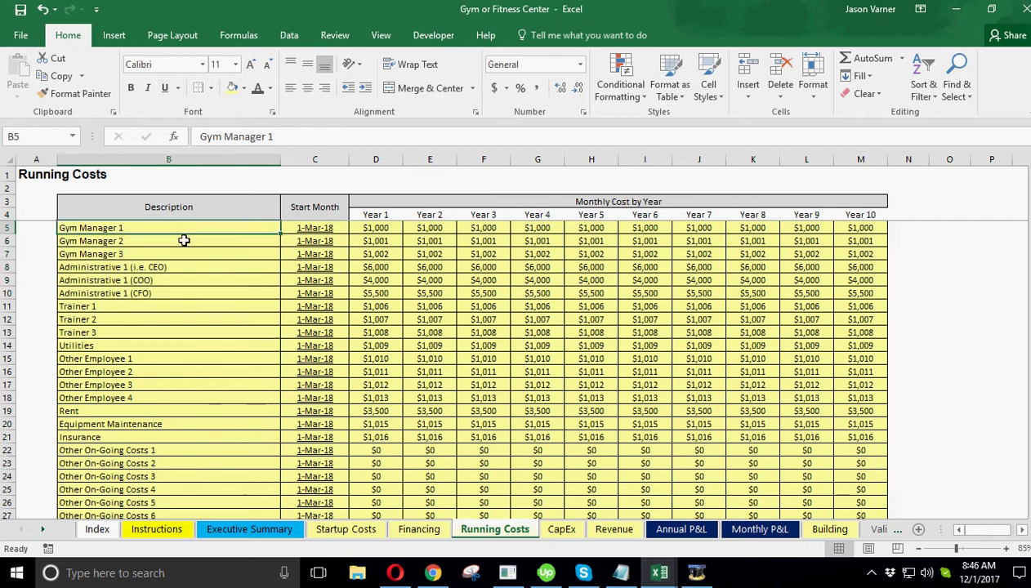
click(215, 266)
click(105, 303)
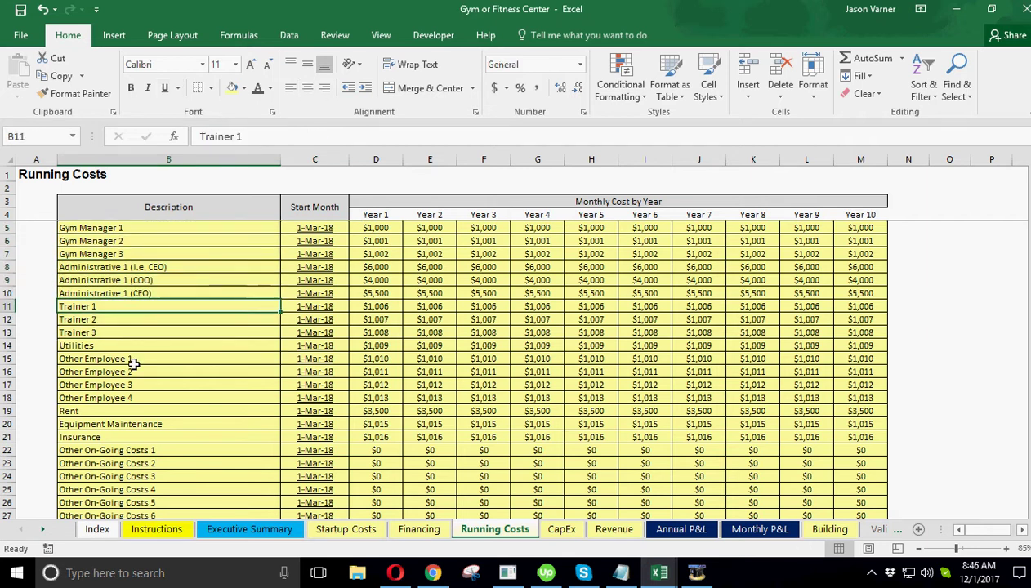
click(133, 366)
scroll(174, 414, down, 2)
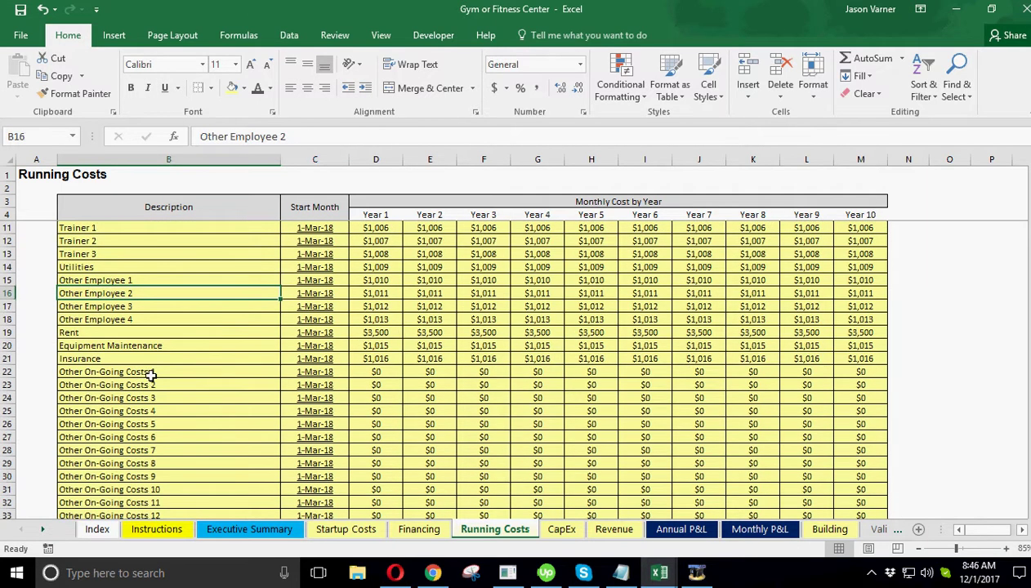
click(143, 373)
scroll(168, 424, down, 8)
scroll(169, 424, down, 4)
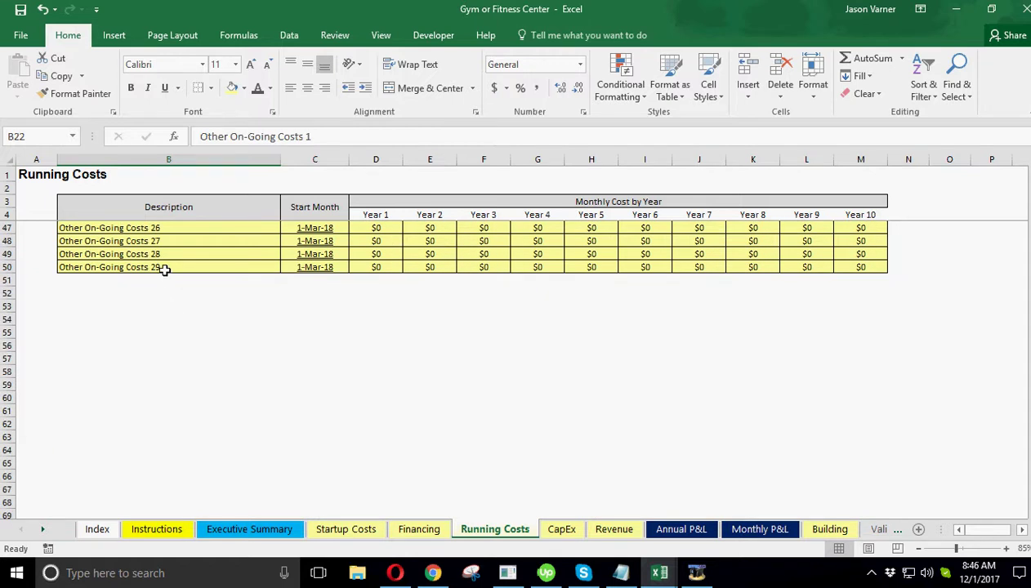
drag(163, 266, 161, 228)
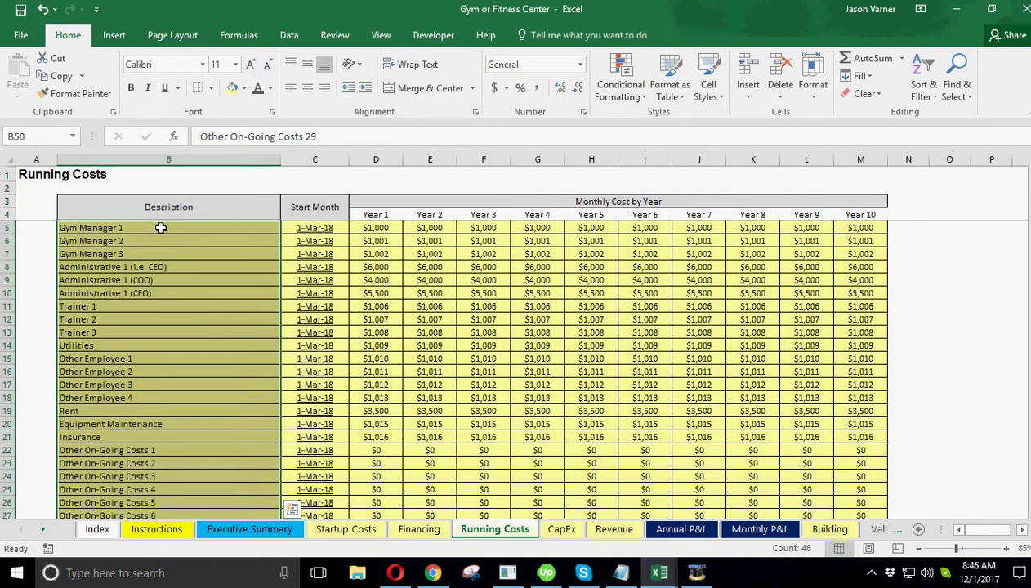
Look over the gym manager, trainer and other employee descriptions in the Running Costs table.
click(187, 260)
click(205, 228)
click(200, 240)
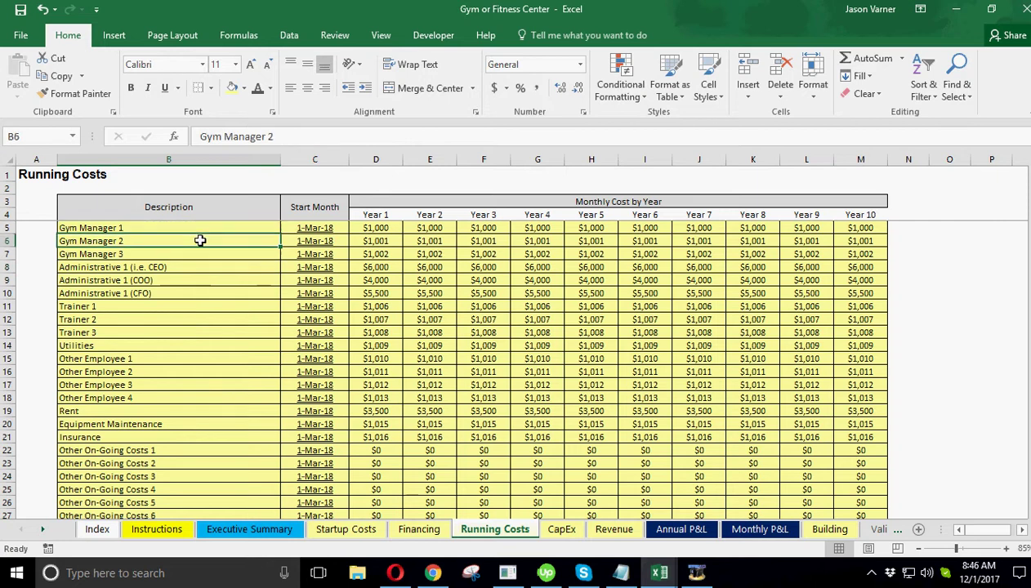
click(198, 253)
click(200, 306)
click(192, 384)
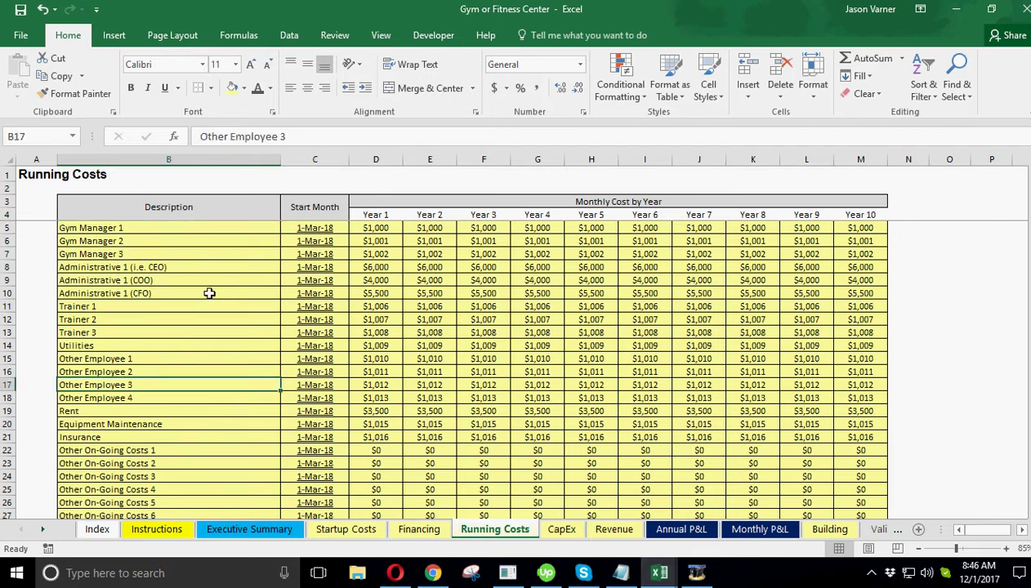
Set the start month of Gym Manager 1 in the Running Costs table to Jan-18.
click(337, 228)
click(355, 229)
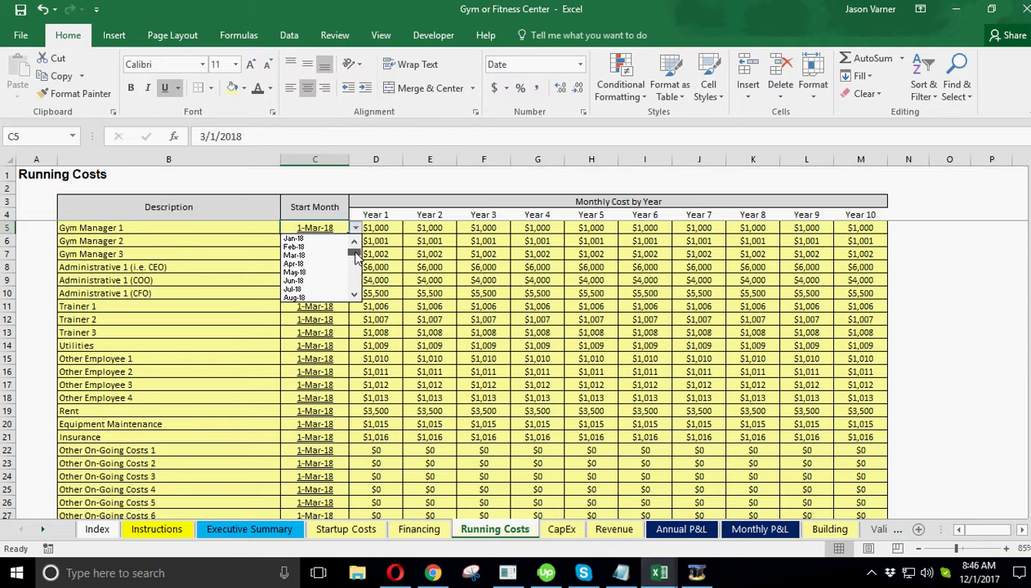
click(315, 239)
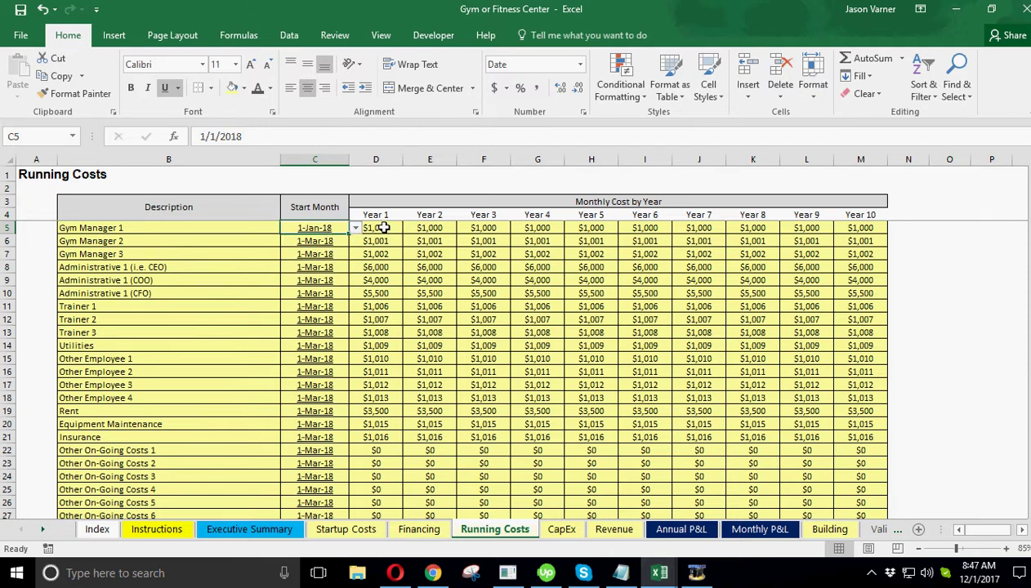
Examine when the individual running costs start in the Running Costs section of the Monthly P&L sheet.
click(760, 529)
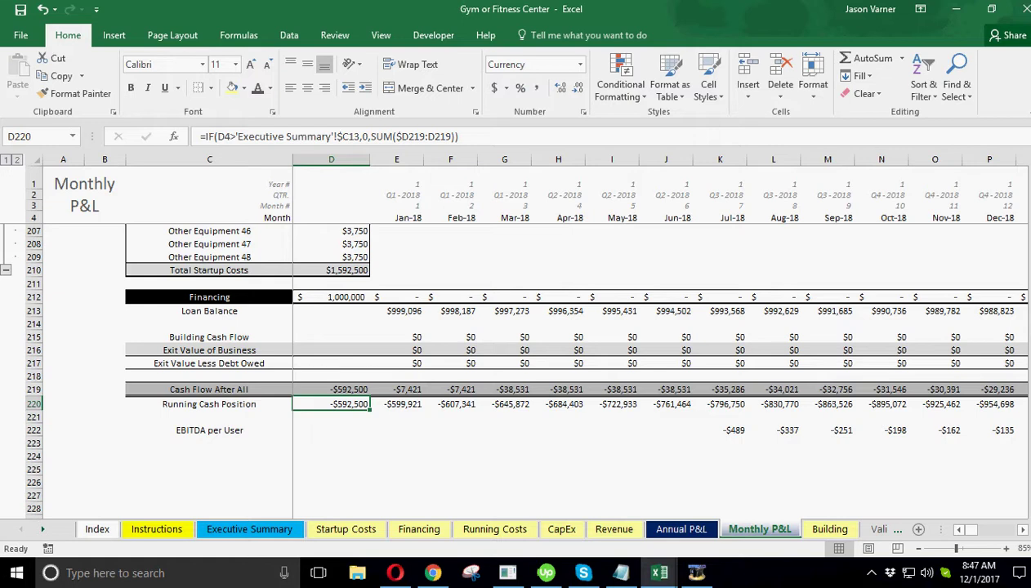
scroll(384, 458, up, 20)
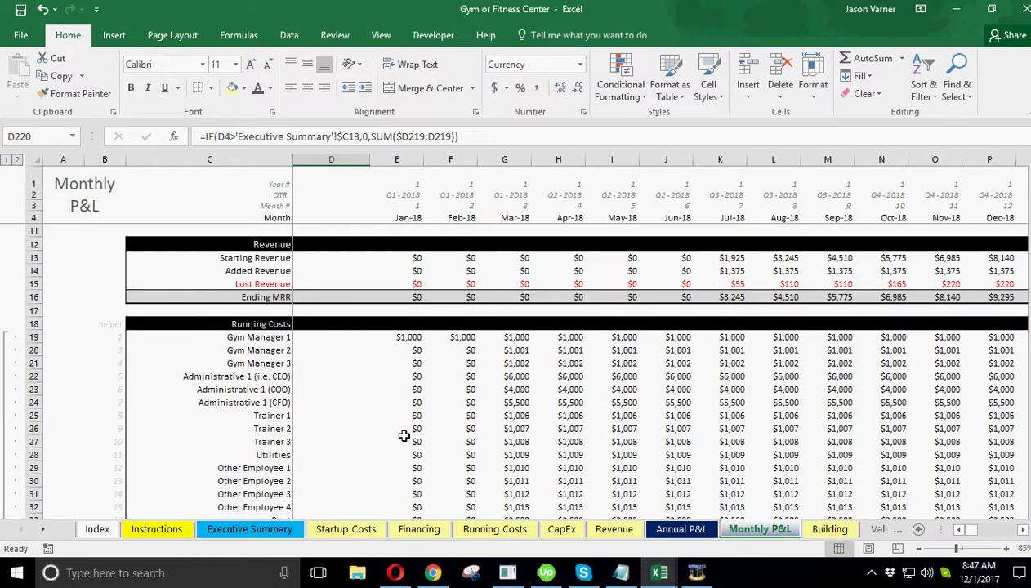
click(408, 338)
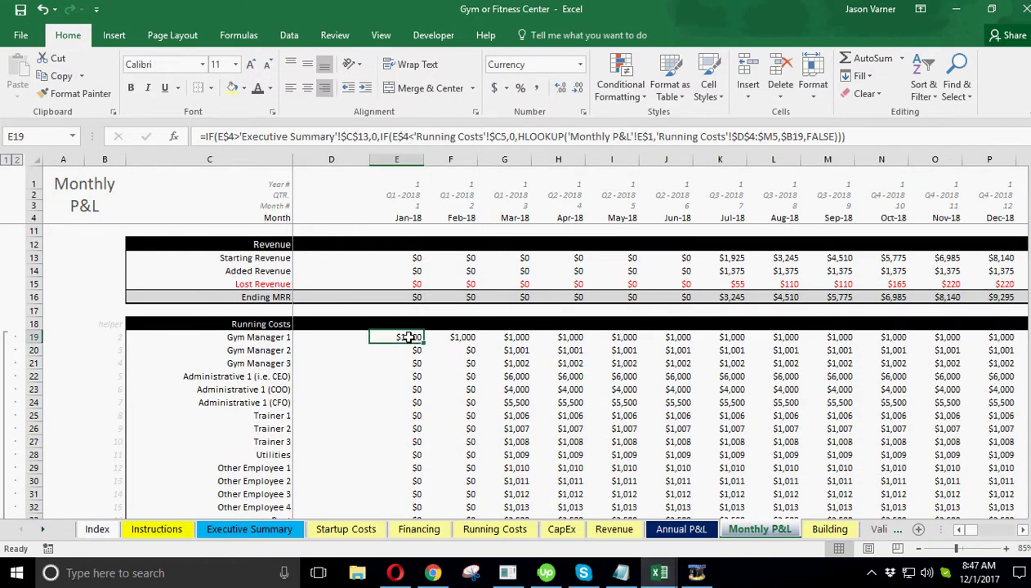
click(517, 351)
click(517, 363)
click(517, 389)
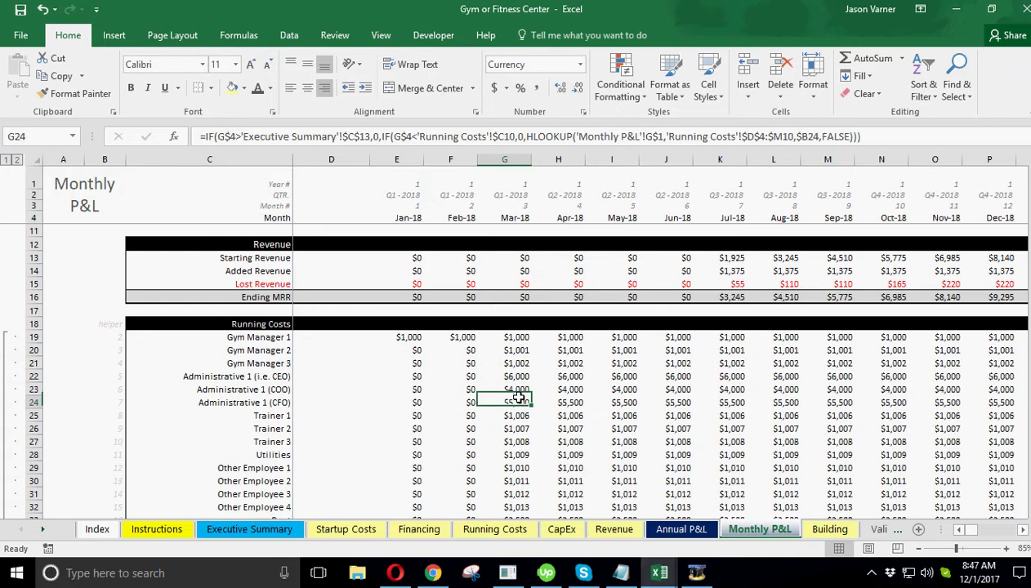
click(517, 430)
Set the start month of Gym Manager 2 to Jul-18 on the Running Costs sheet.
click(482, 529)
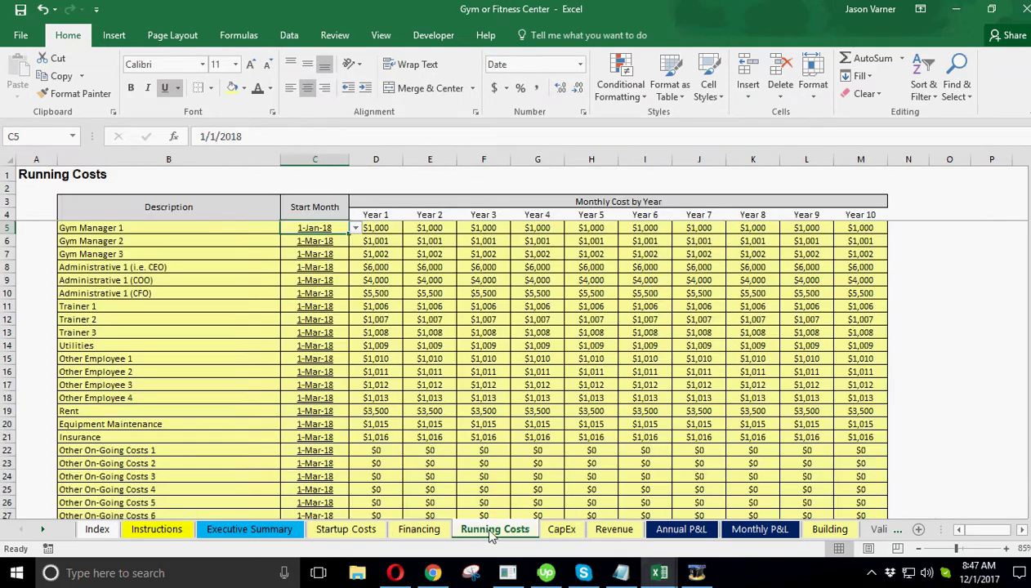
click(326, 245)
click(356, 242)
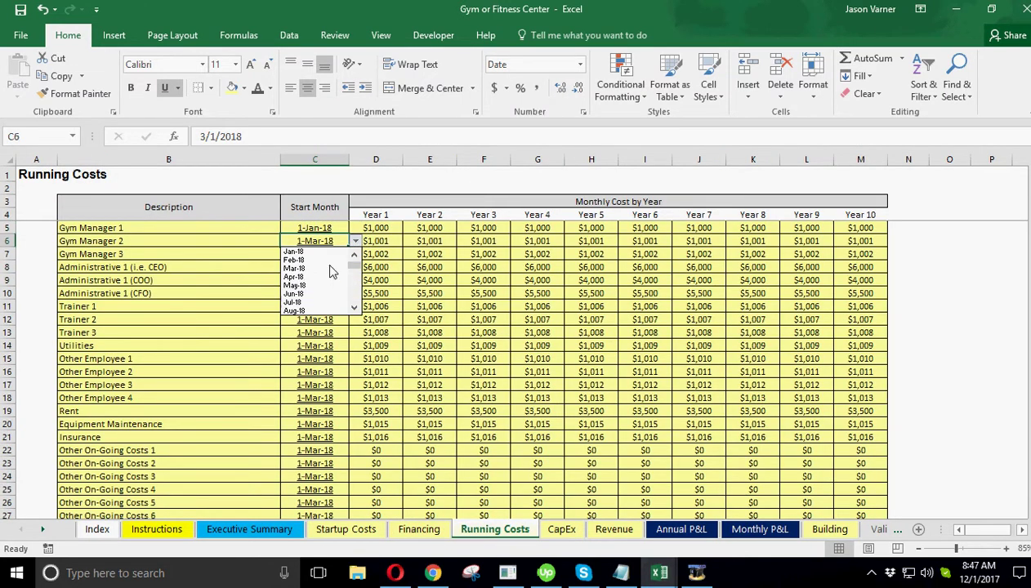
click(328, 304)
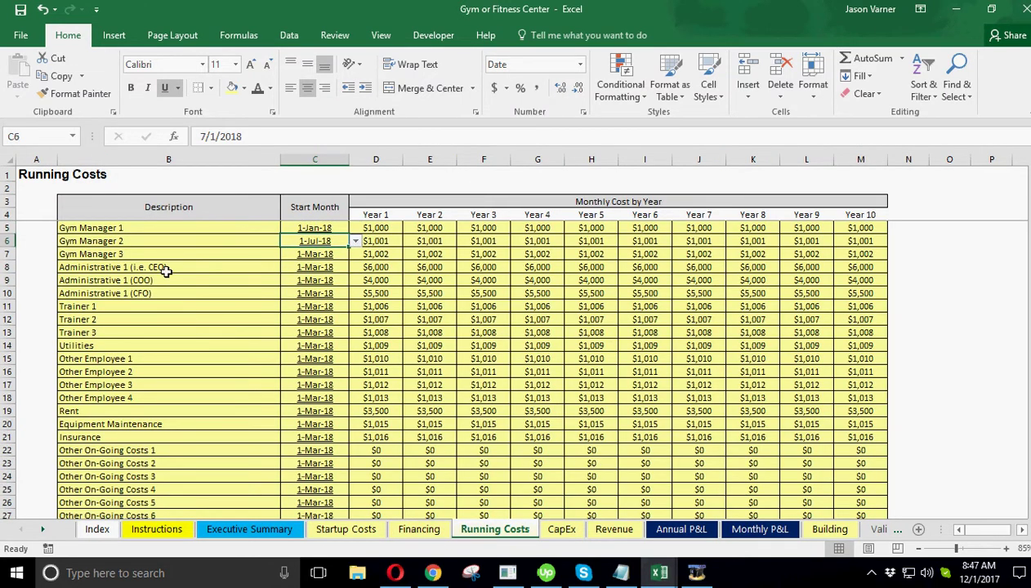
click(158, 241)
Check on the Monthly P&L sheet in which month the Gym Manager 2 cost begins.
click(743, 528)
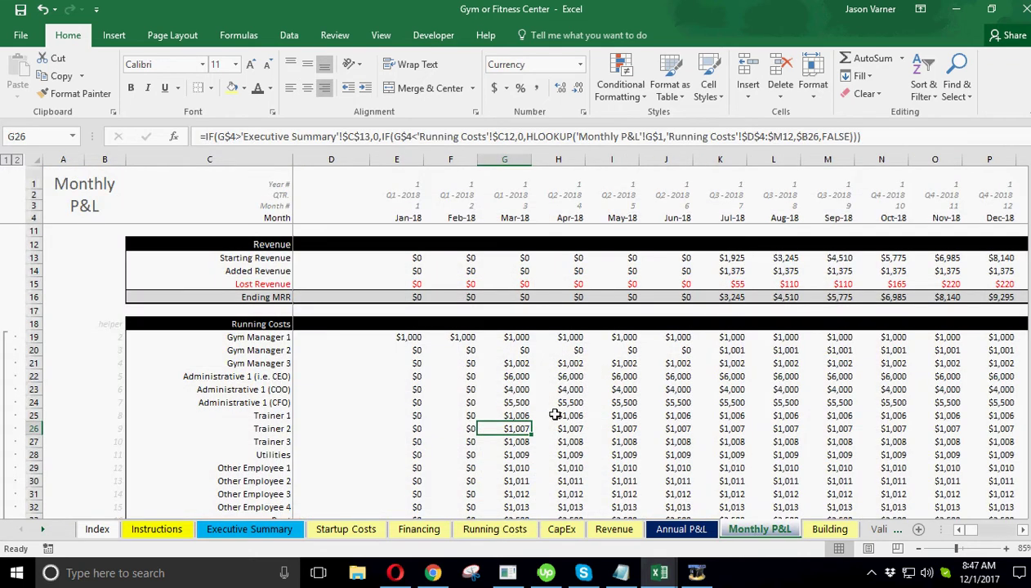
click(275, 350)
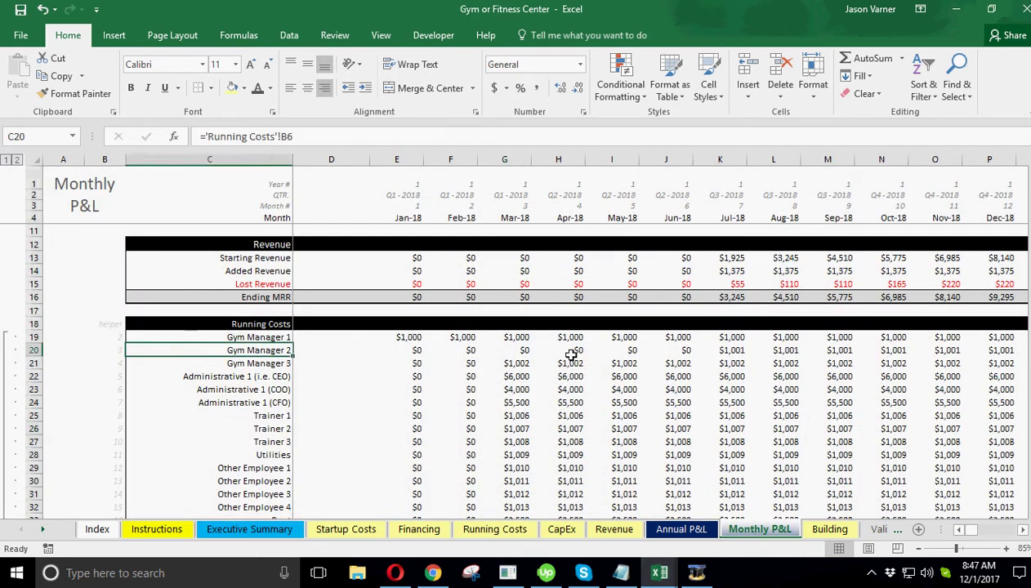
click(724, 352)
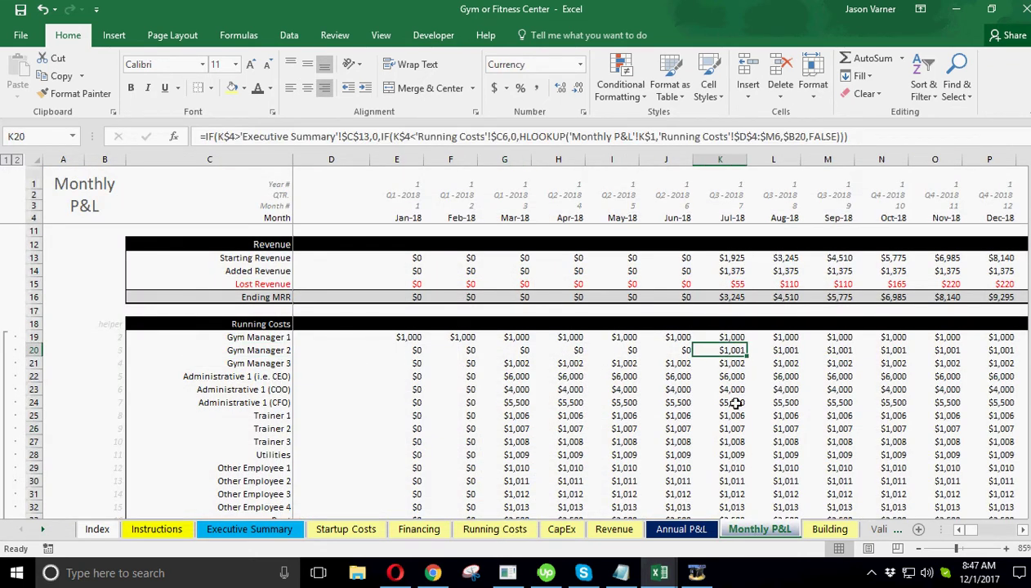
Examine Gym Manager 1's monthly costs through 2018 and 2019 on the Monthly P&L sheet, and glance at the Executive Summary.
click(401, 337)
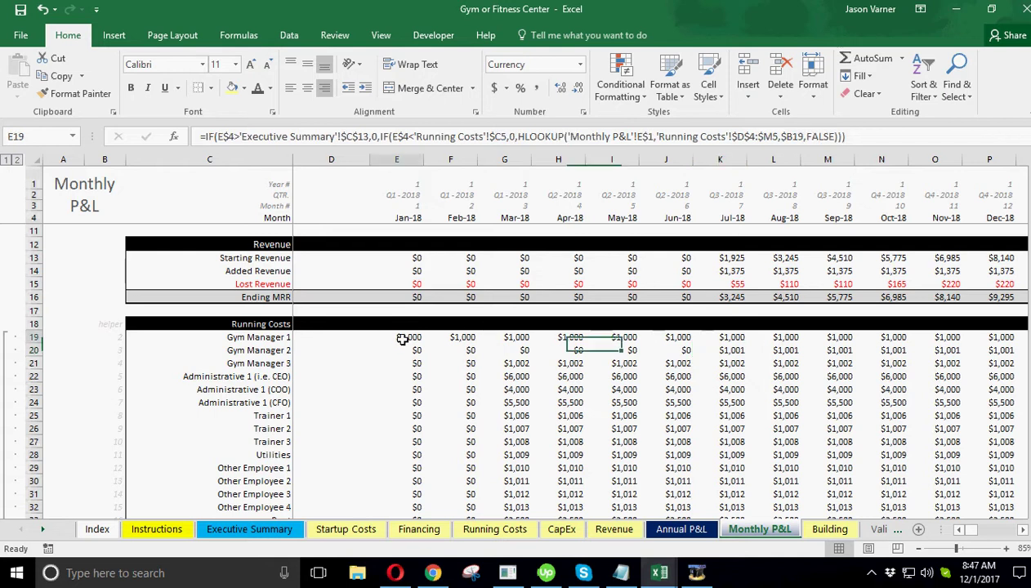
click(449, 335)
click(507, 338)
click(554, 335)
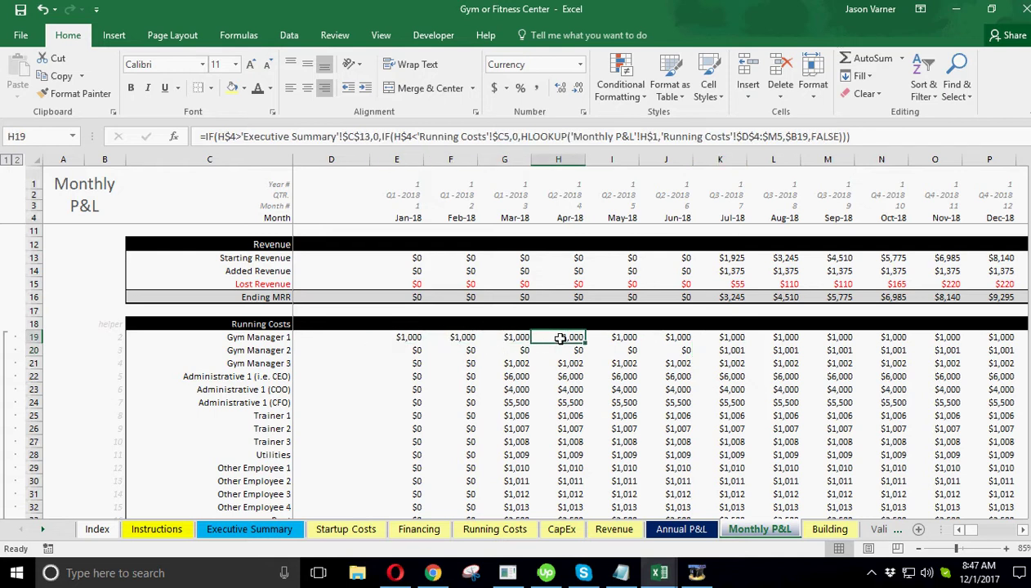
click(1021, 532)
click(1022, 531)
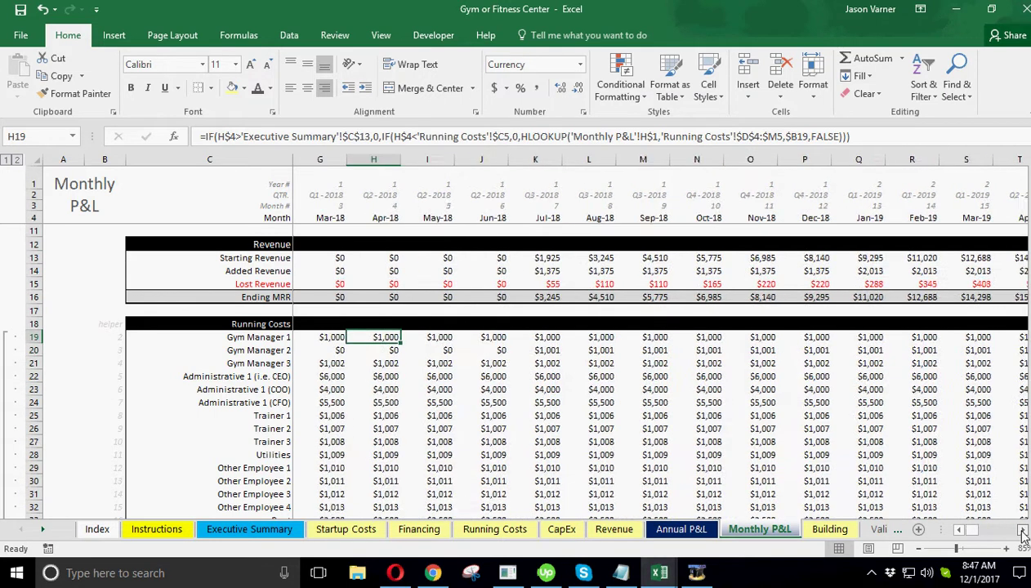
click(1022, 532)
click(1021, 531)
click(1021, 531)
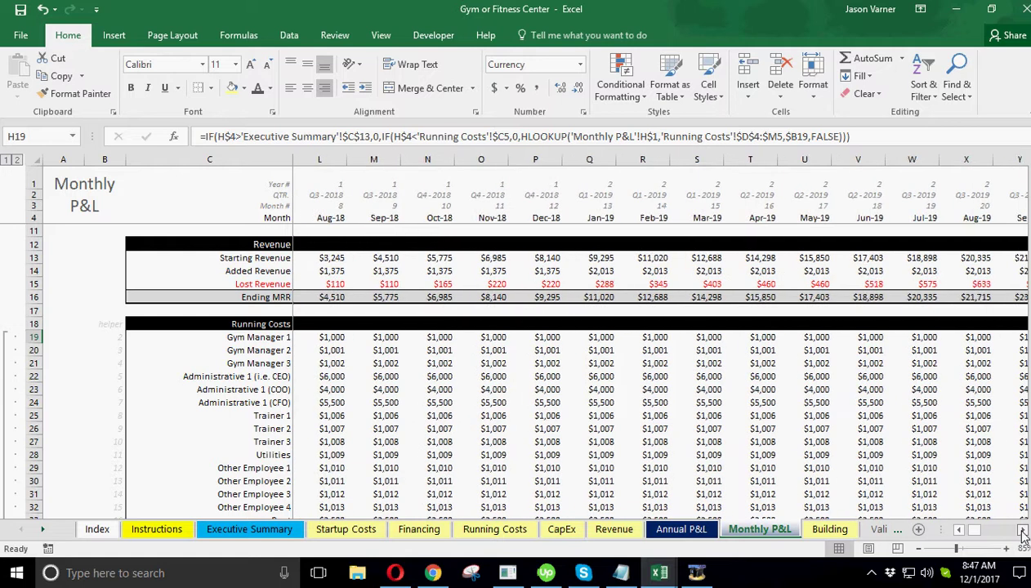
click(981, 531)
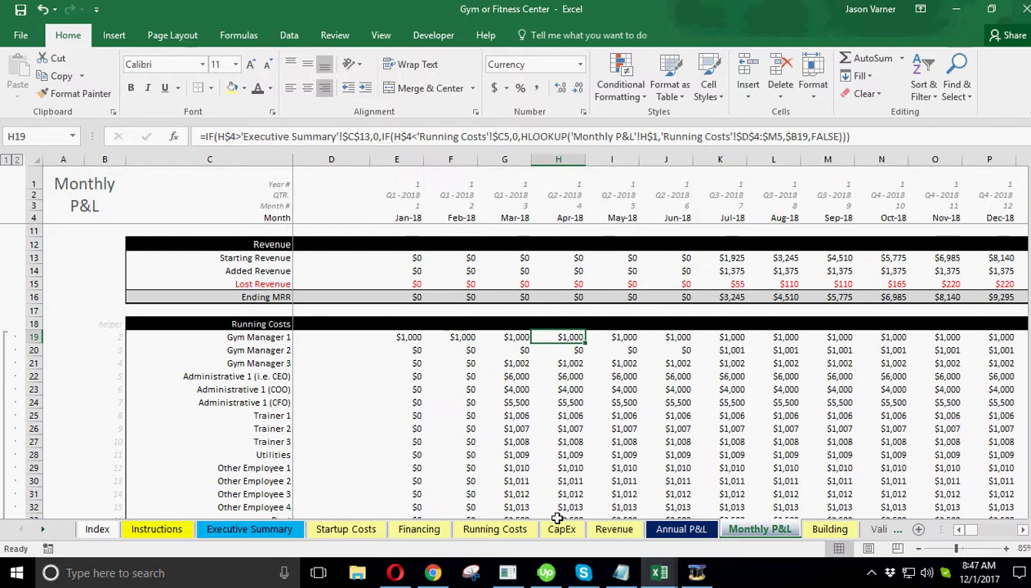
click(278, 531)
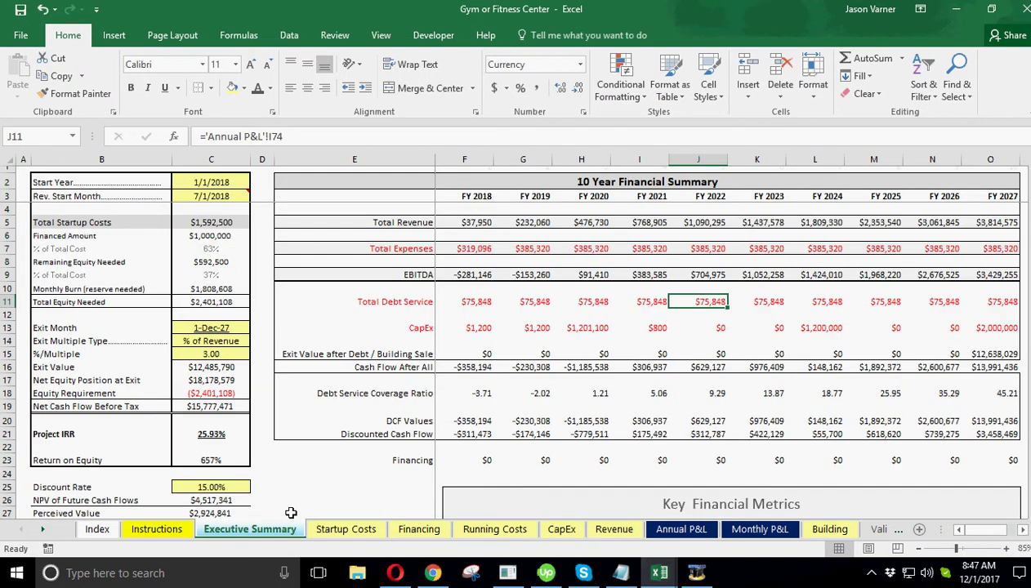
Set Gym Manager 1's monthly cost on the Running Costs sheet to 1200 for Year 2 and 3000 for Year 3.
click(487, 529)
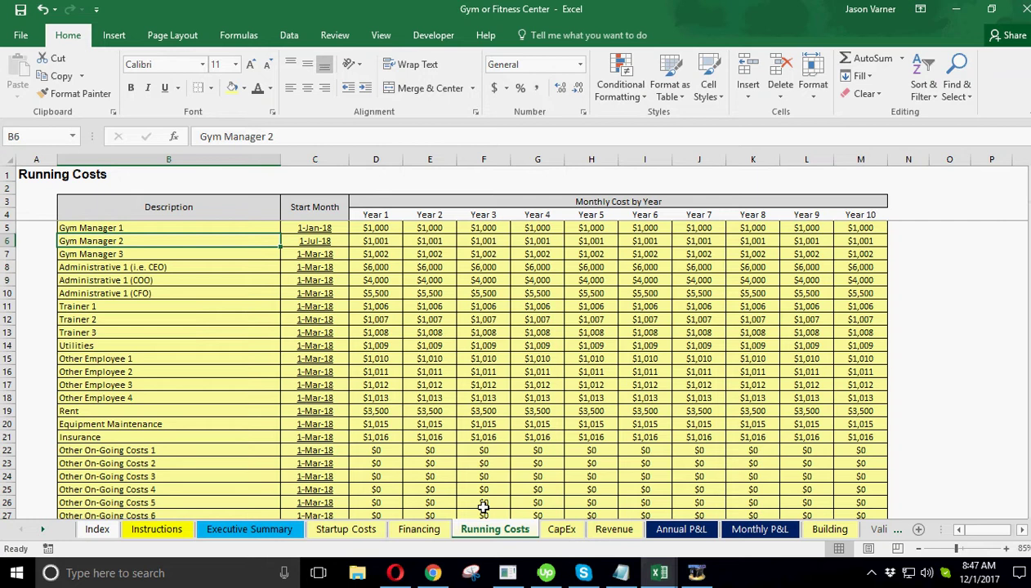
click(380, 228)
click(410, 228)
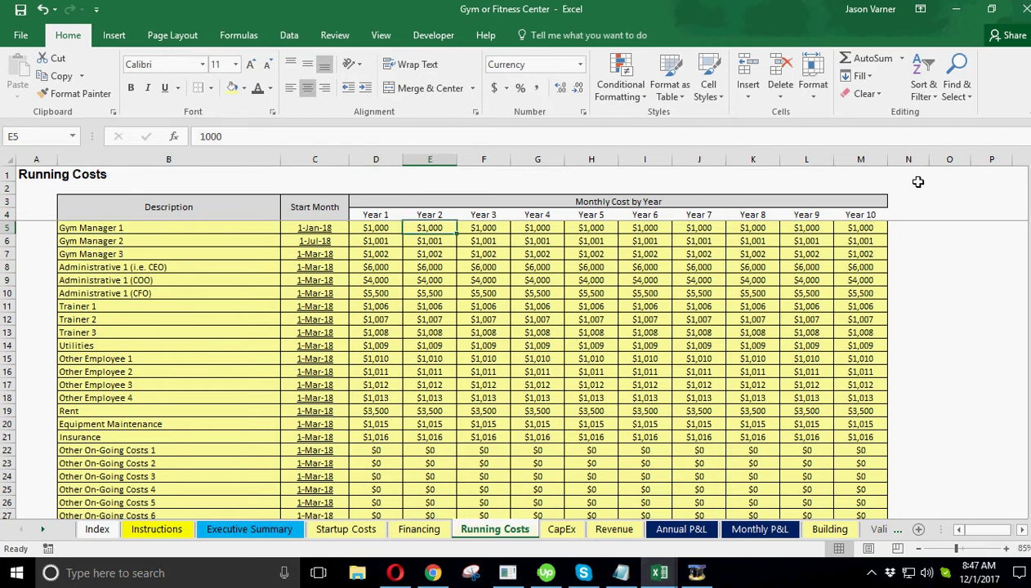
text(1200)
key(Tab)
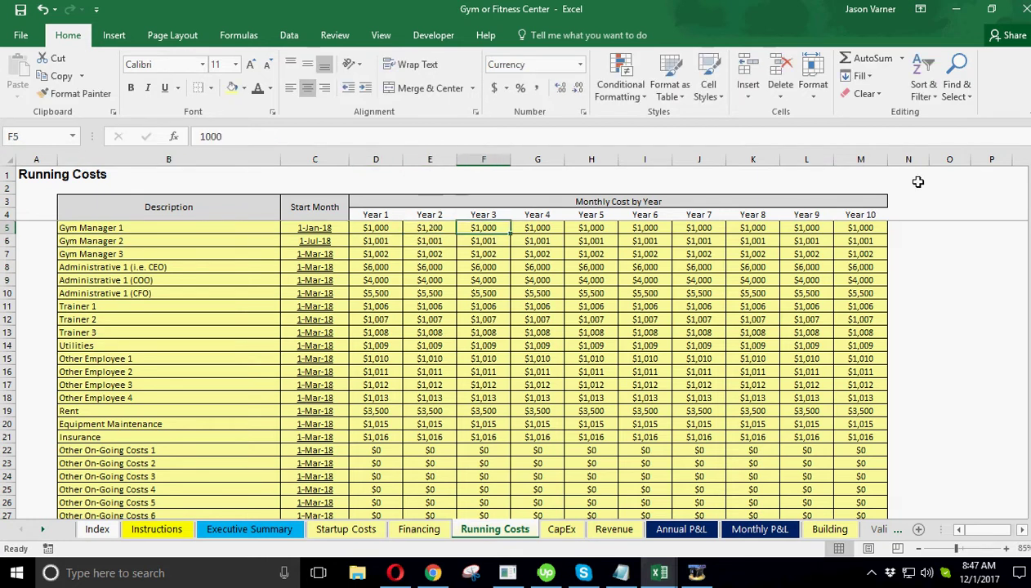
text(3000)
key(Return)
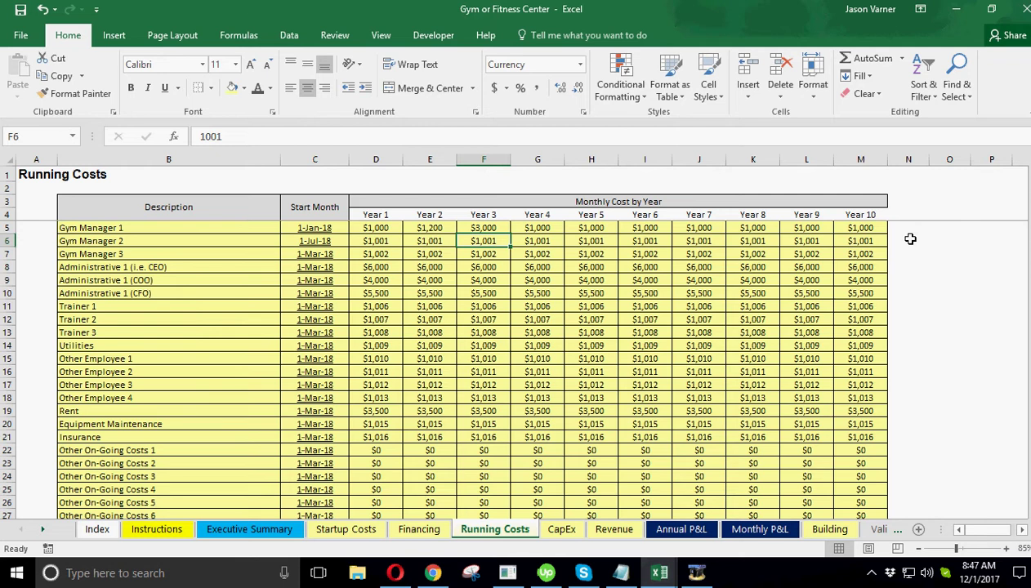
Check Gym Manager 1's cost at the start of Year 2, January 2019, on the Monthly P&L sheet.
click(765, 530)
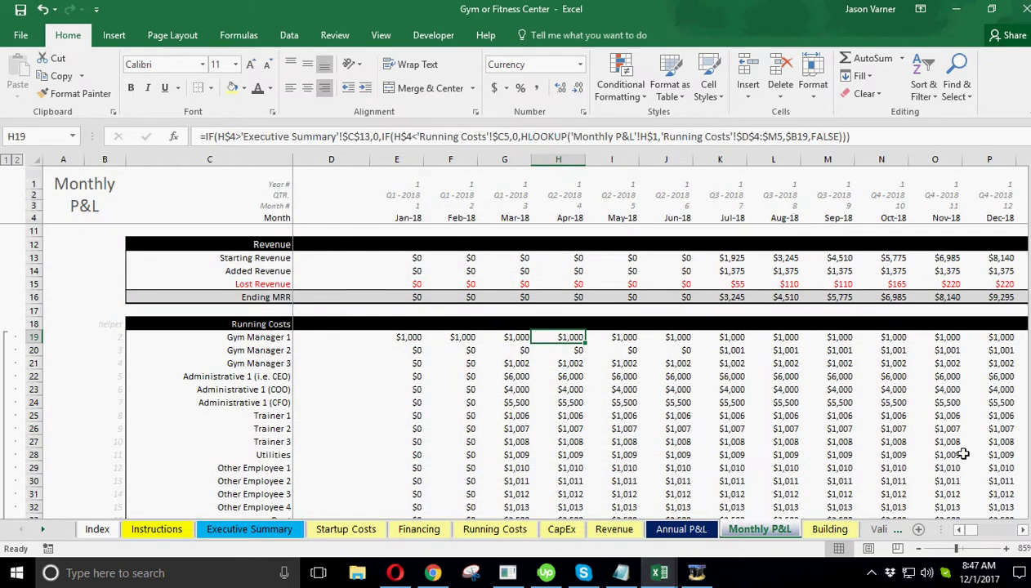
scroll(964, 454, up, 2)
scroll(936, 439, down, 2)
click(1022, 533)
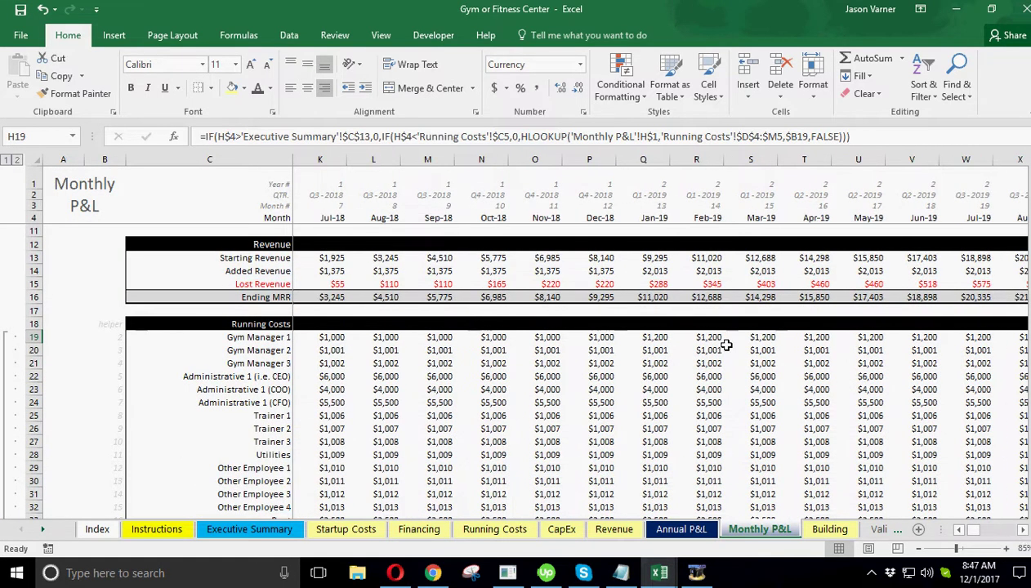
click(652, 219)
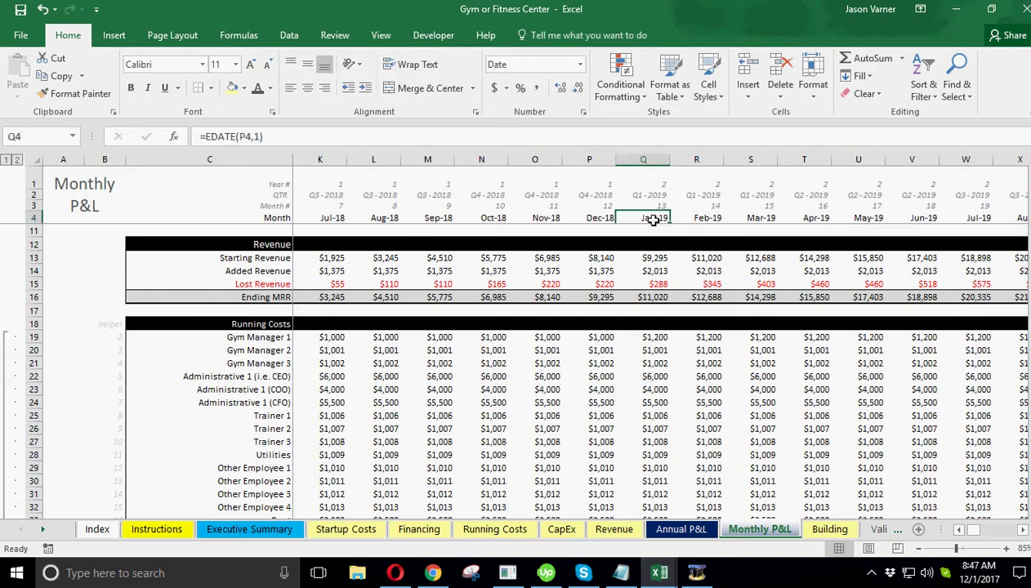
click(642, 335)
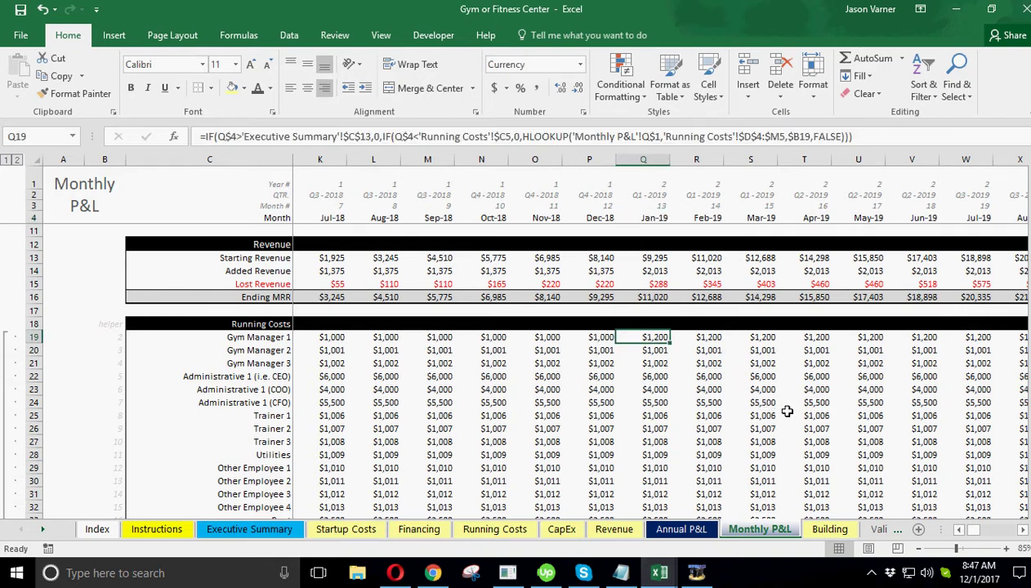
Follow Gym Manager 1's monthly costs on the Monthly P&L sheet from January 2019 into the first months of 2020.
key(Right)
key(Right)
key(Right)
key(Right)
key(Right)
key(Right)
key(Right)
key(Right)
key(Right)
key(Right)
key(Right)
key(Right)
key(Right)
key(Right)
key(Right)
key(Right)
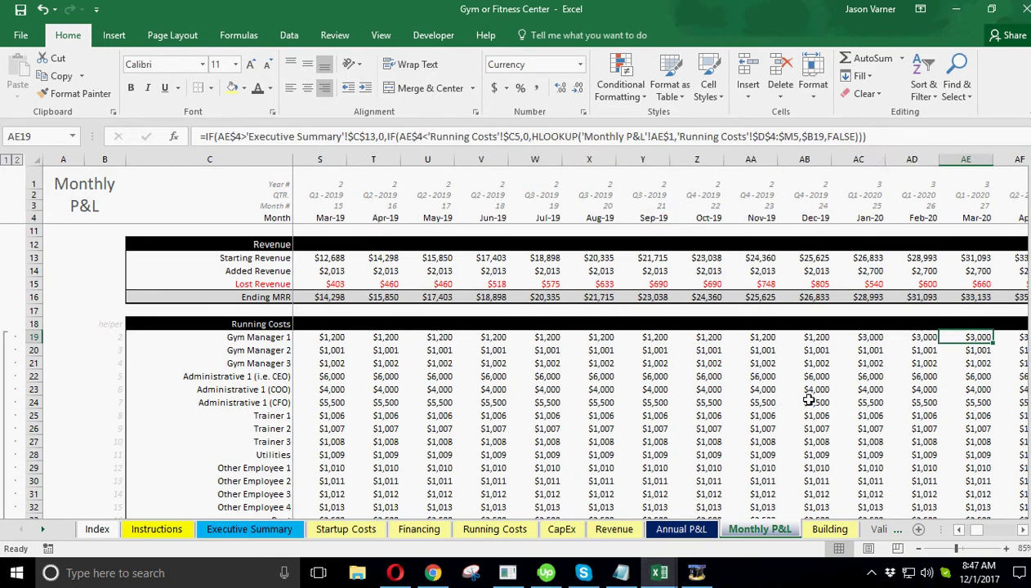
key(Left)
key(Left)
key(Left)
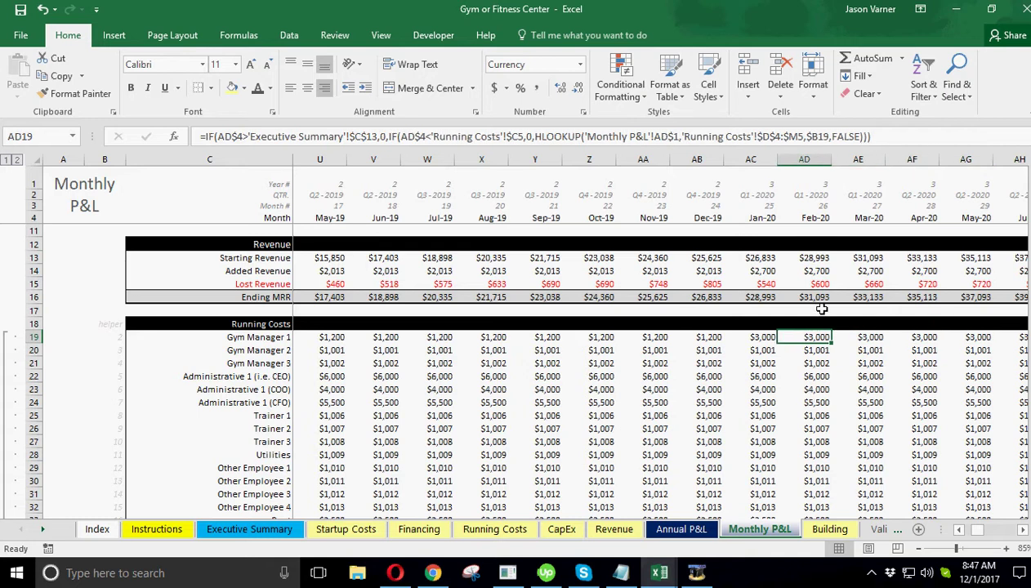
drag(979, 531, 955, 527)
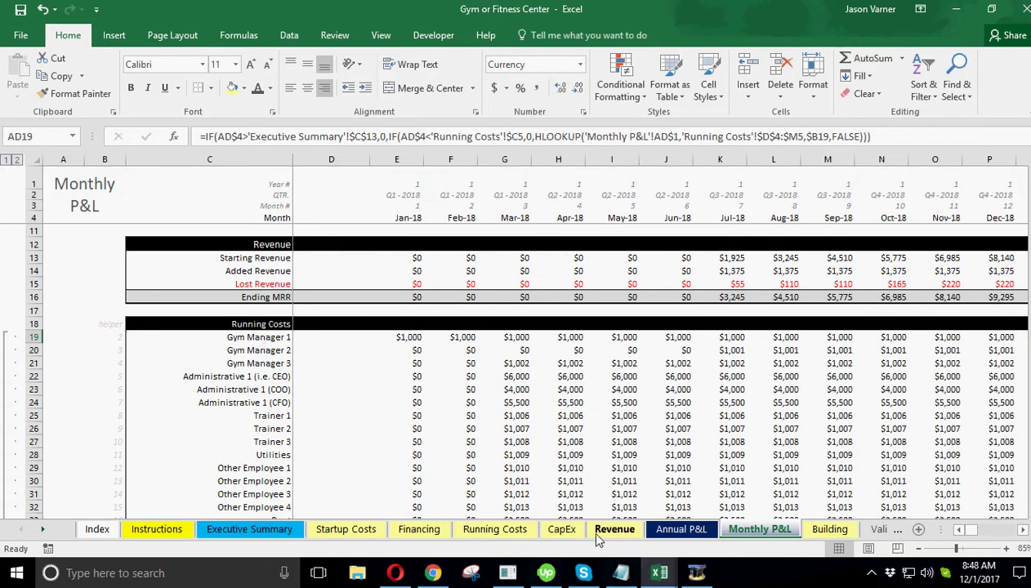
Go through Gym Manager 1's monthly costs for Years 1 to 5 on the Running Costs sheet.
click(492, 529)
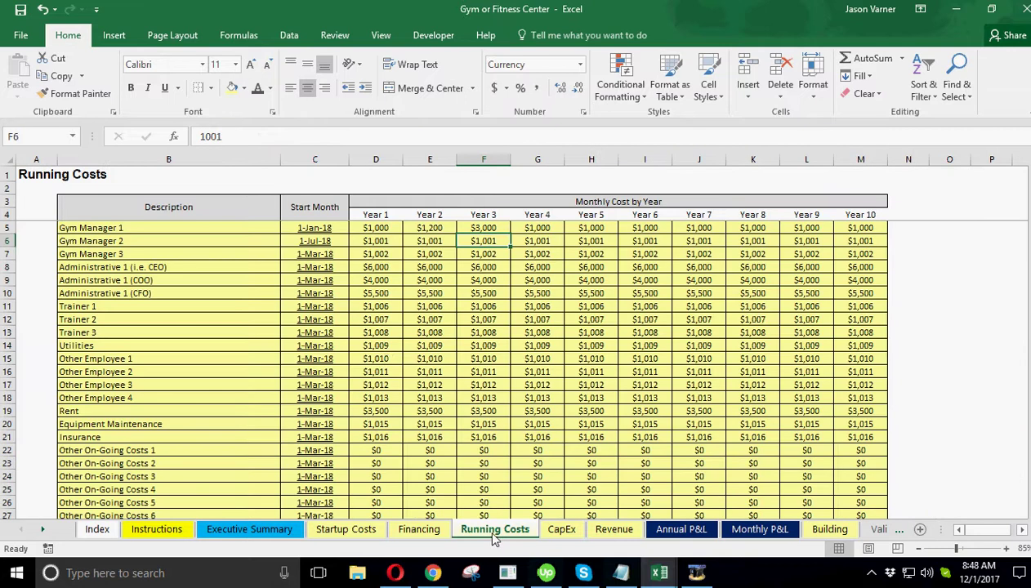
click(384, 359)
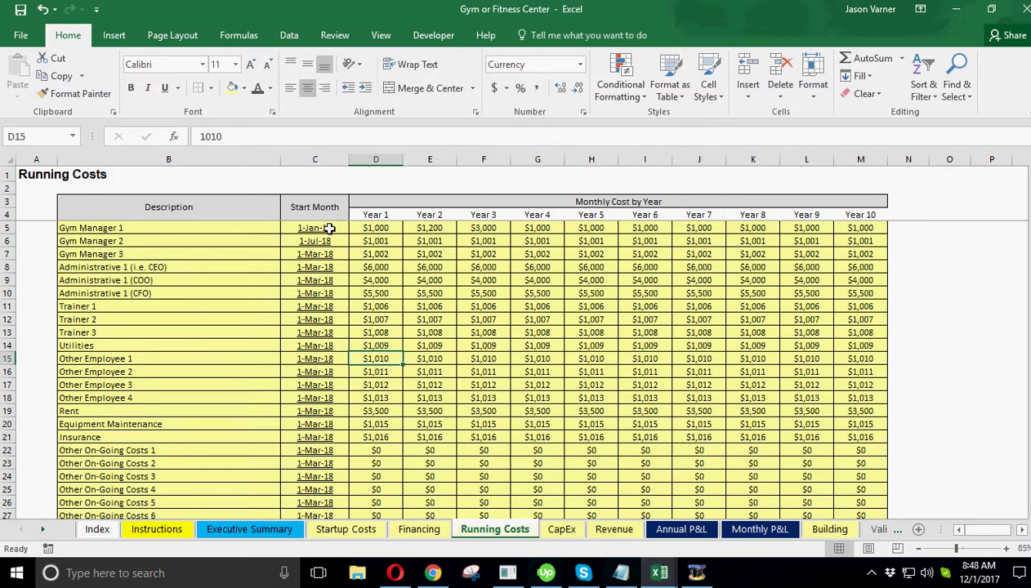
key(Up)
key(Up)
key(Up)
key(Up)
key(Up)
key(Up)
key(Up)
key(Up)
key(Up)
key(Up)
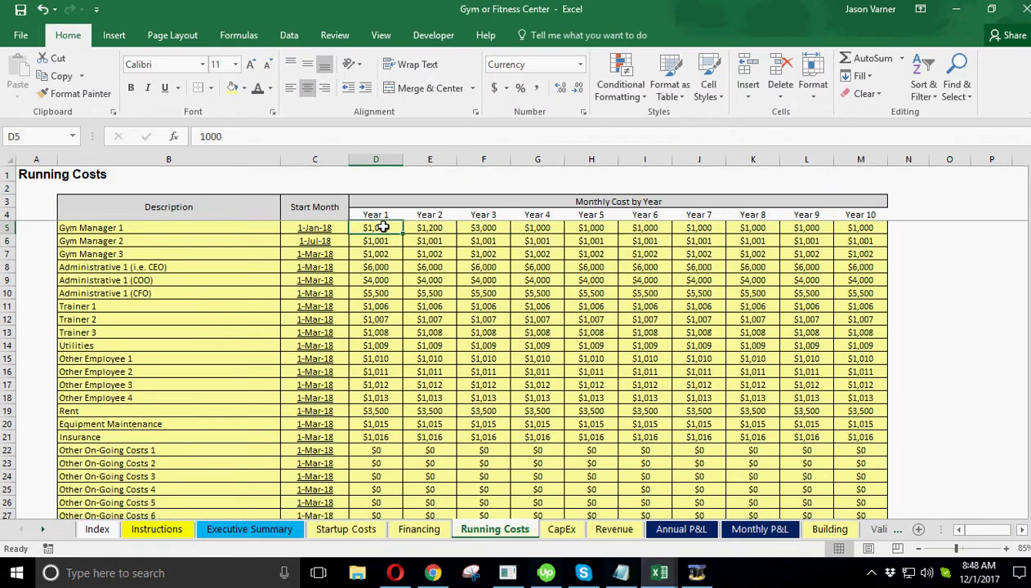
click(415, 225)
click(381, 225)
click(425, 229)
click(481, 229)
click(535, 229)
click(590, 229)
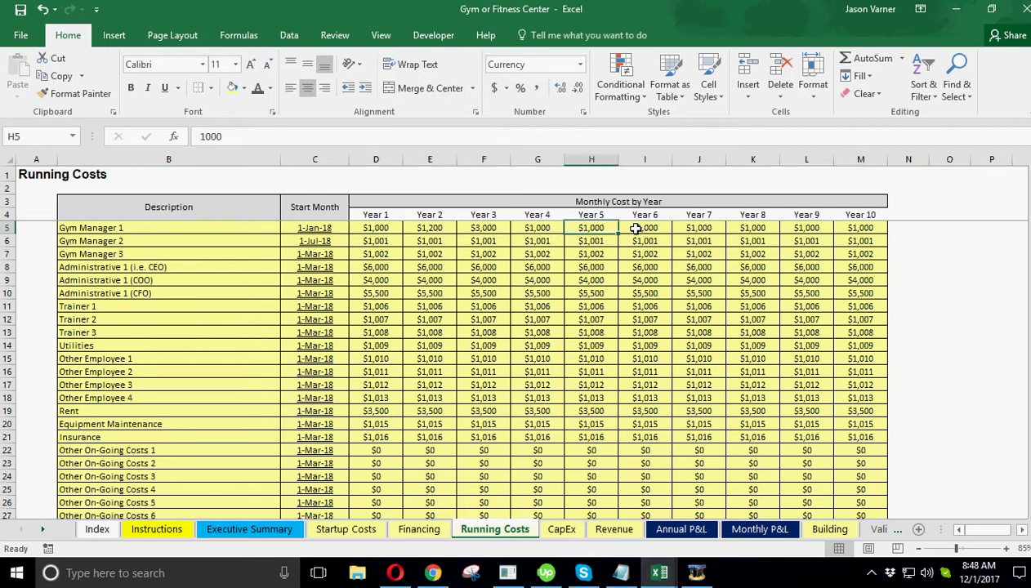
Set Gym Manager 1's monthly cost for Year 10 to $5,000.
click(860, 232)
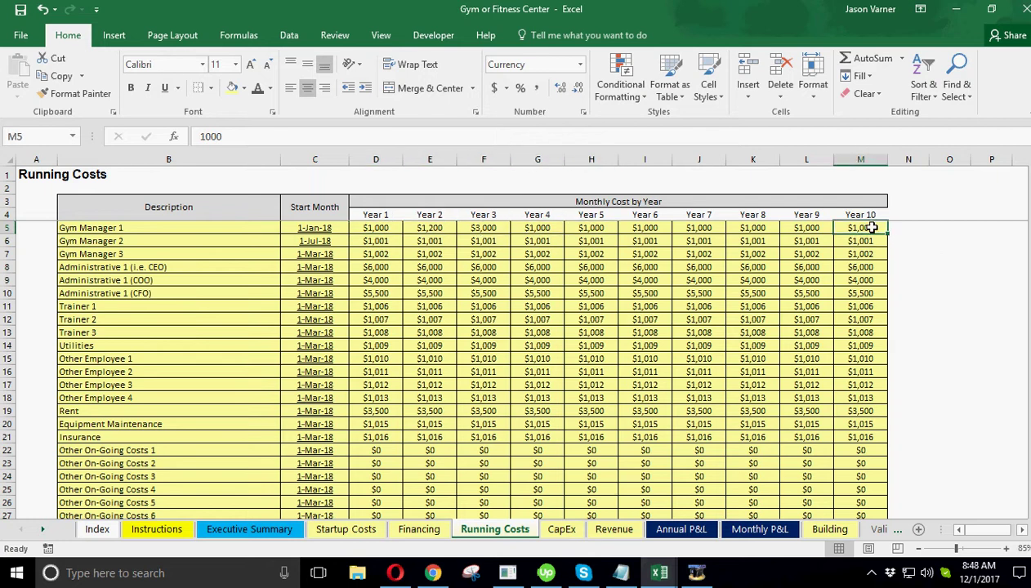
text(50000)
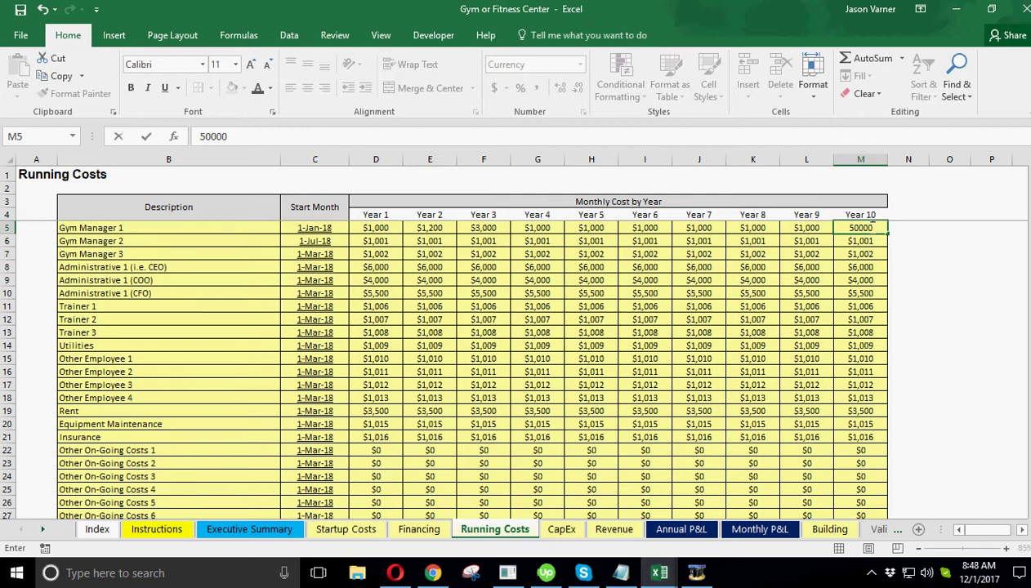
key(Return)
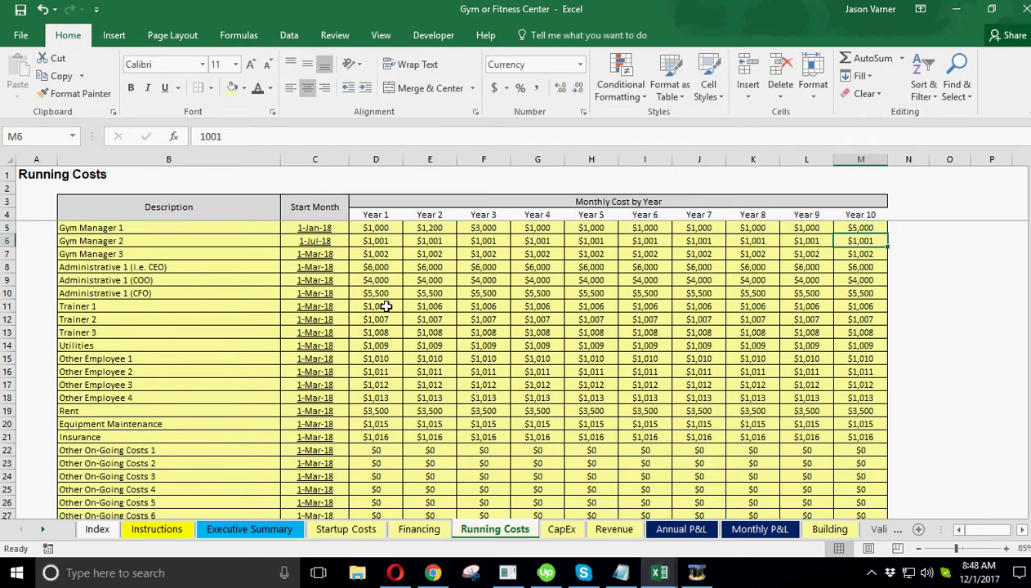
Look through the remaining Running Costs rows down to the last Other On-Going Costs entry.
scroll(395, 398, down, 7)
scroll(395, 398, down, 4)
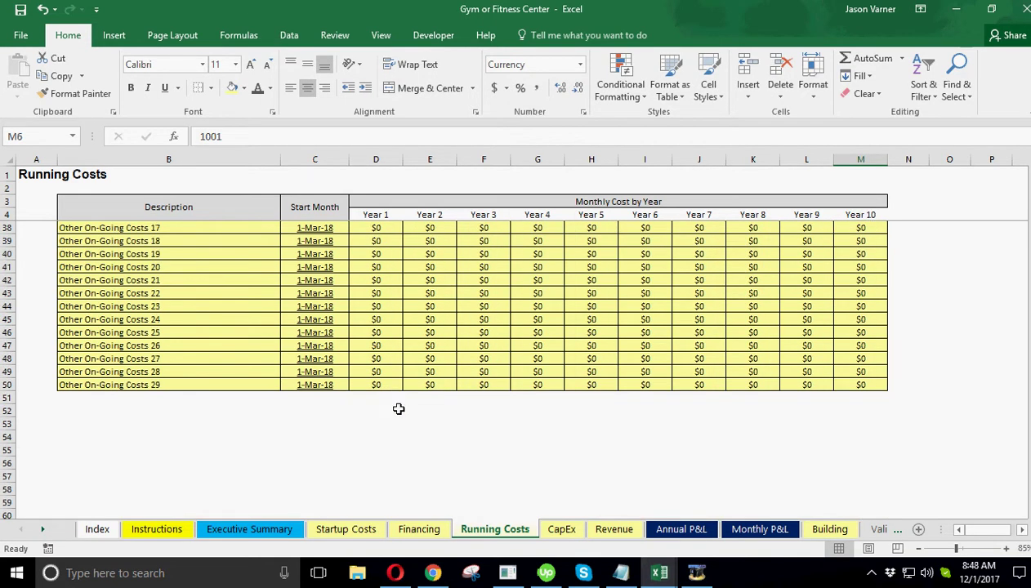
Look over the gym manager and administrative rows at the start of the Running Costs table.
drag(147, 384, 157, 229)
click(163, 279)
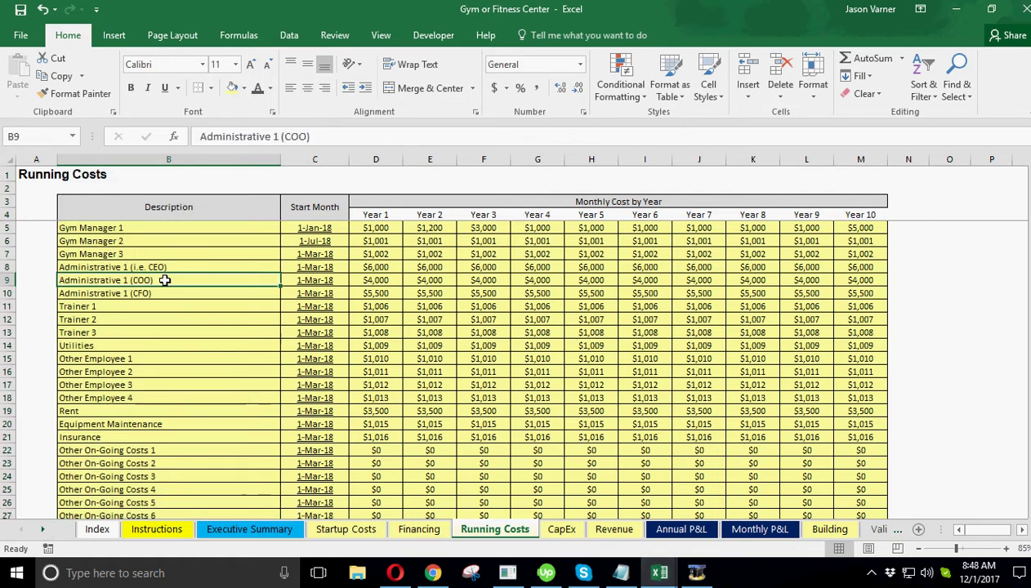
click(595, 279)
Look through the planned capital expenditures on the CapEx sheet down to the last Other Field entry.
click(562, 529)
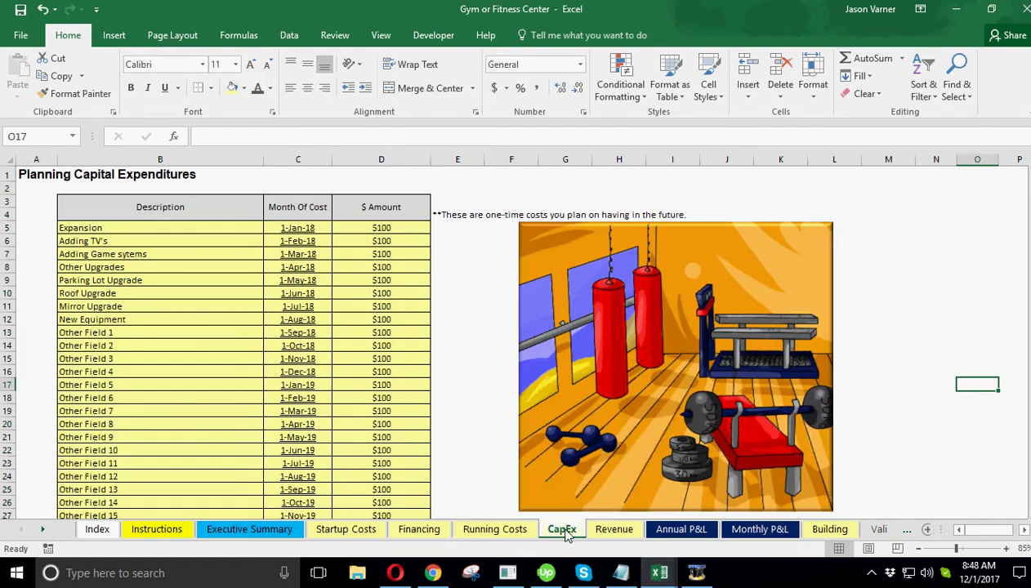
click(485, 370)
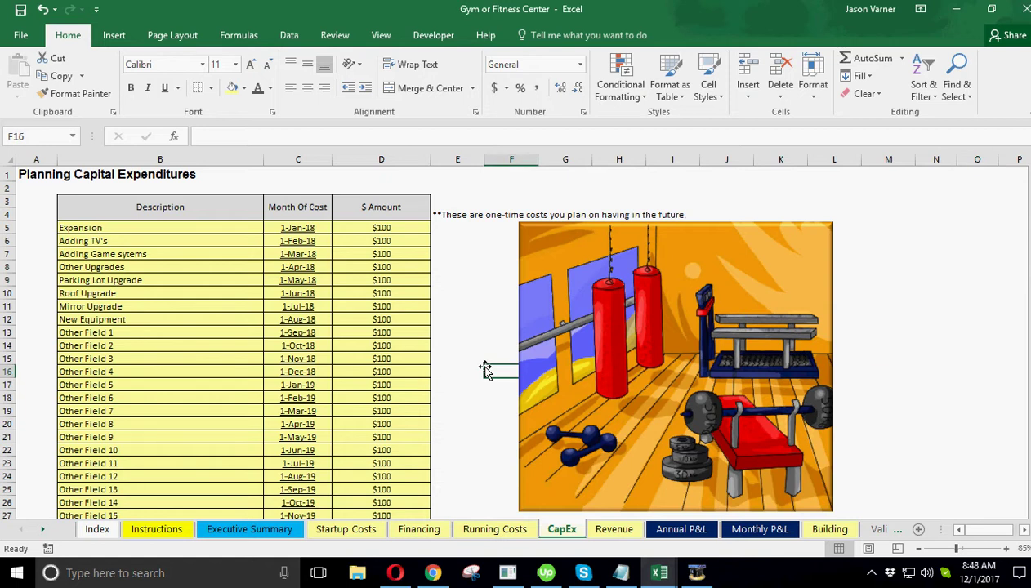
scroll(386, 428, down, 8)
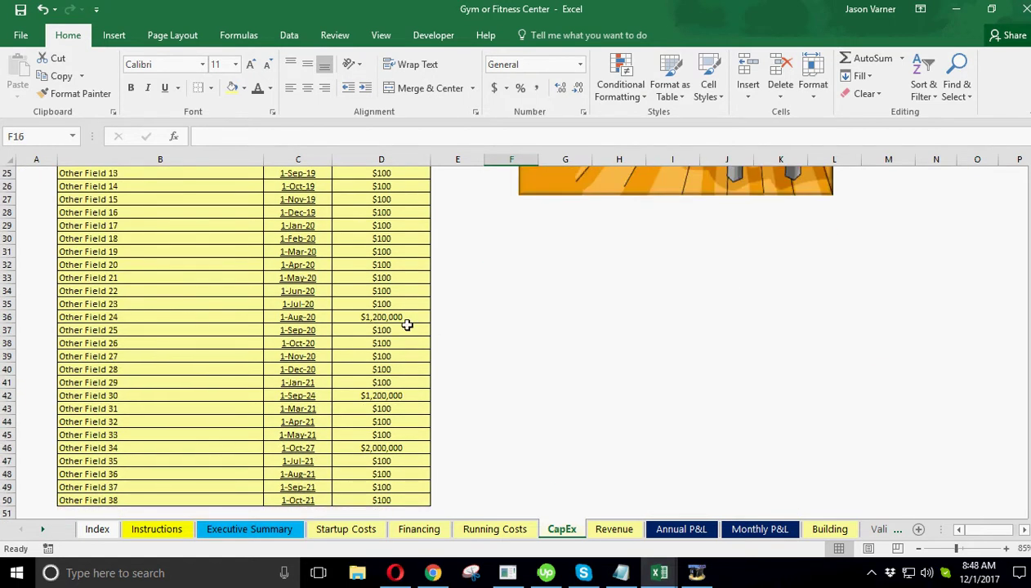
Examine the amounts and cost months of Other Field 24, 30 and 34, and return to the first CapEx entries.
click(396, 317)
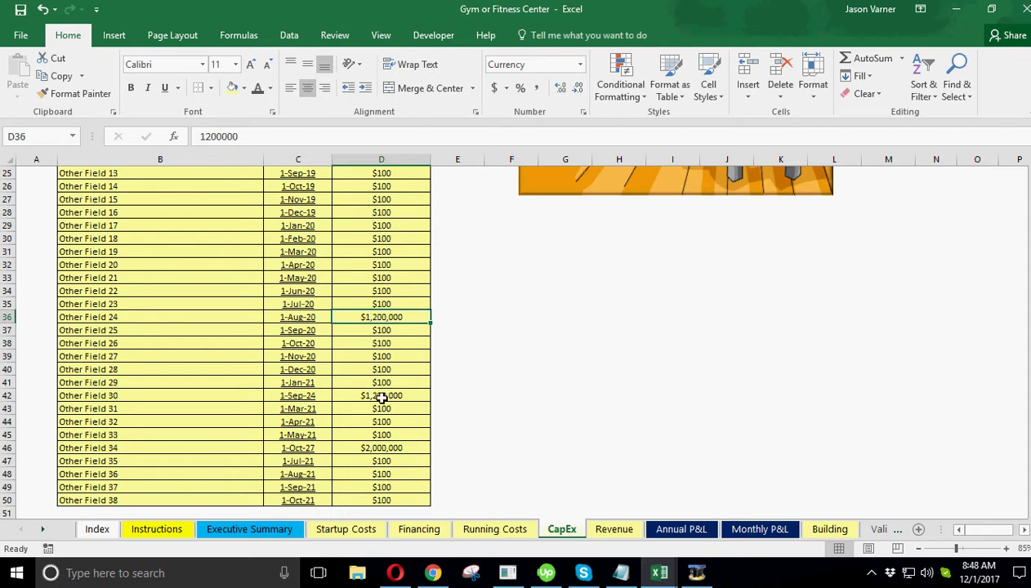
click(380, 396)
click(393, 449)
click(384, 317)
click(307, 317)
click(390, 396)
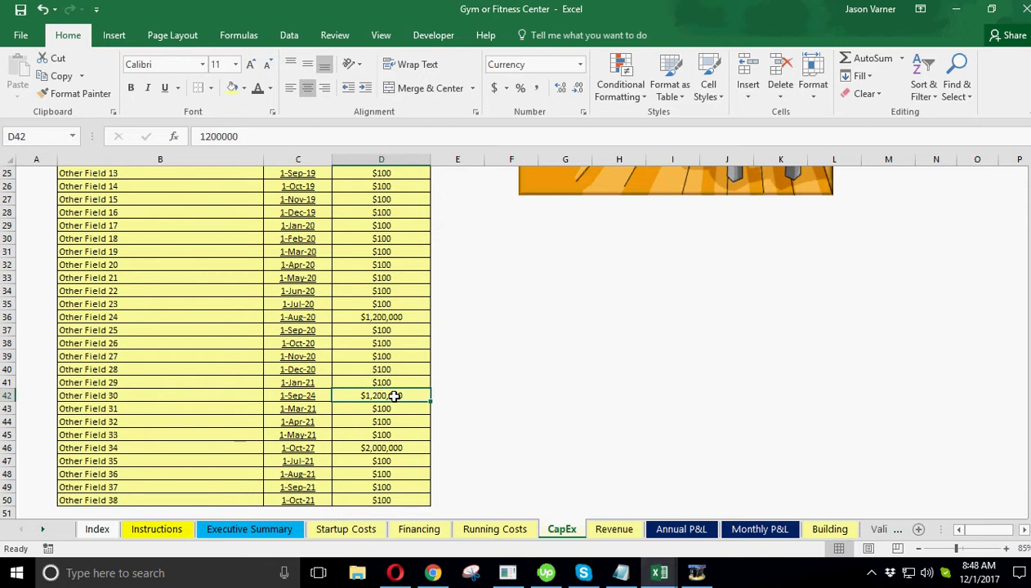
click(395, 449)
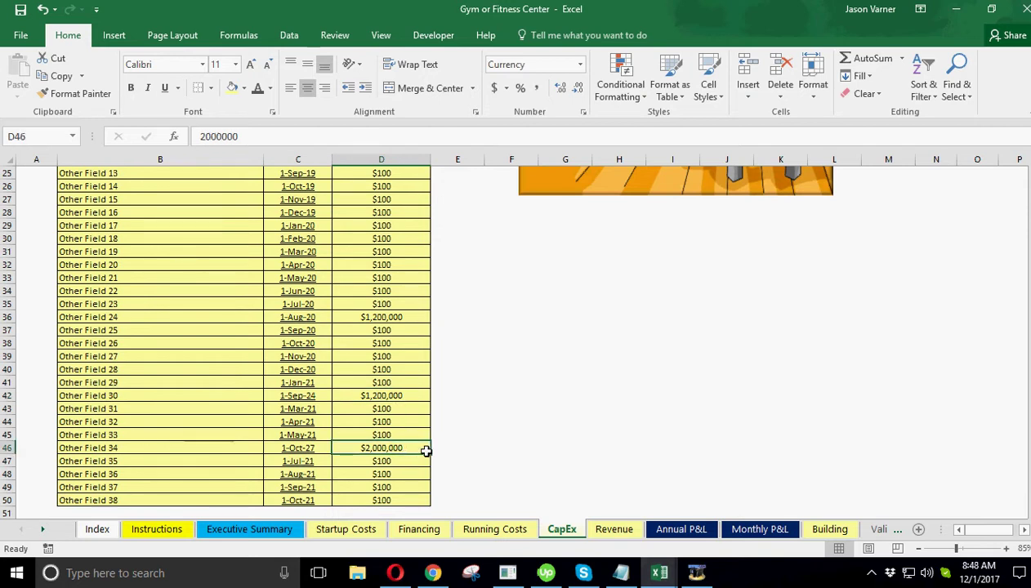
click(394, 396)
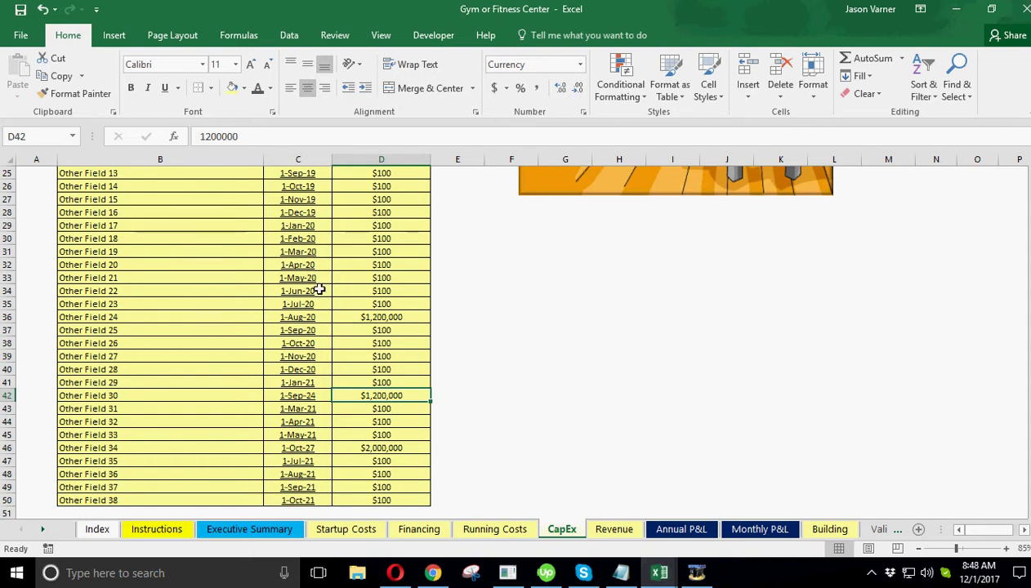
scroll(202, 414, up, 7)
scroll(164, 360, up, 1)
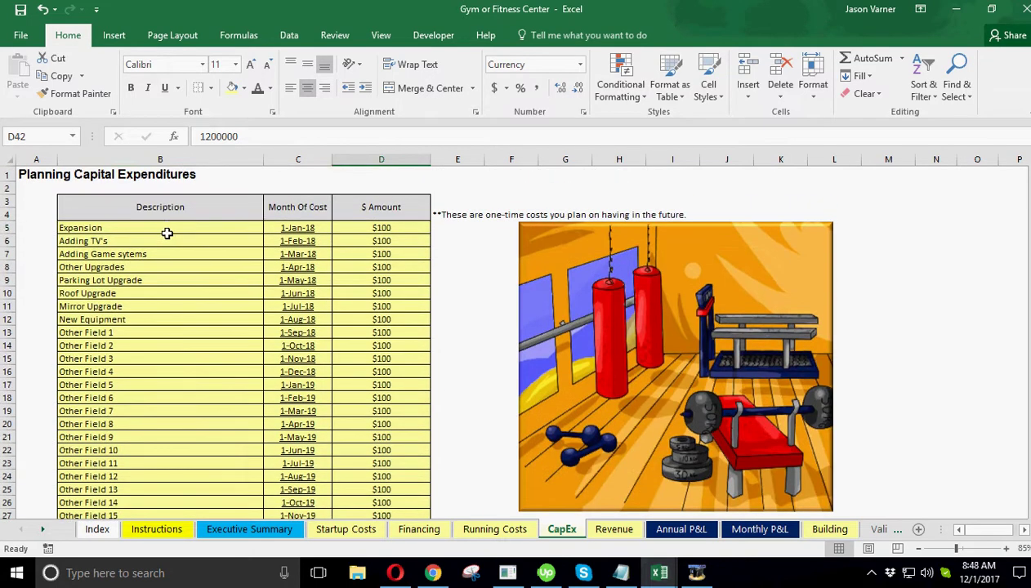
click(225, 266)
Look through the CapEx section of the Monthly P&L sheet from Expansion down to Cash Flow After CapEx.
click(750, 530)
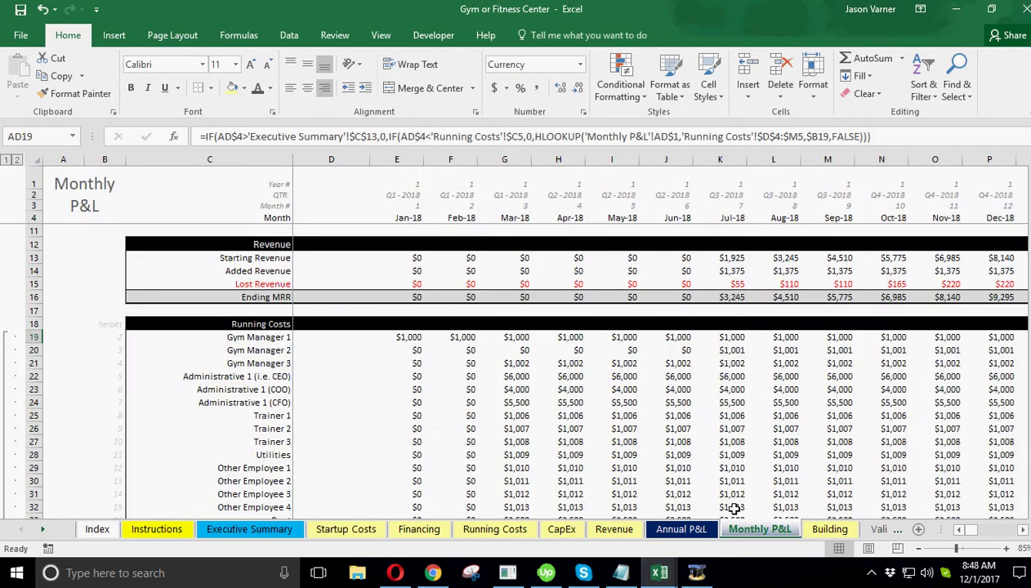
scroll(506, 426, down, 20)
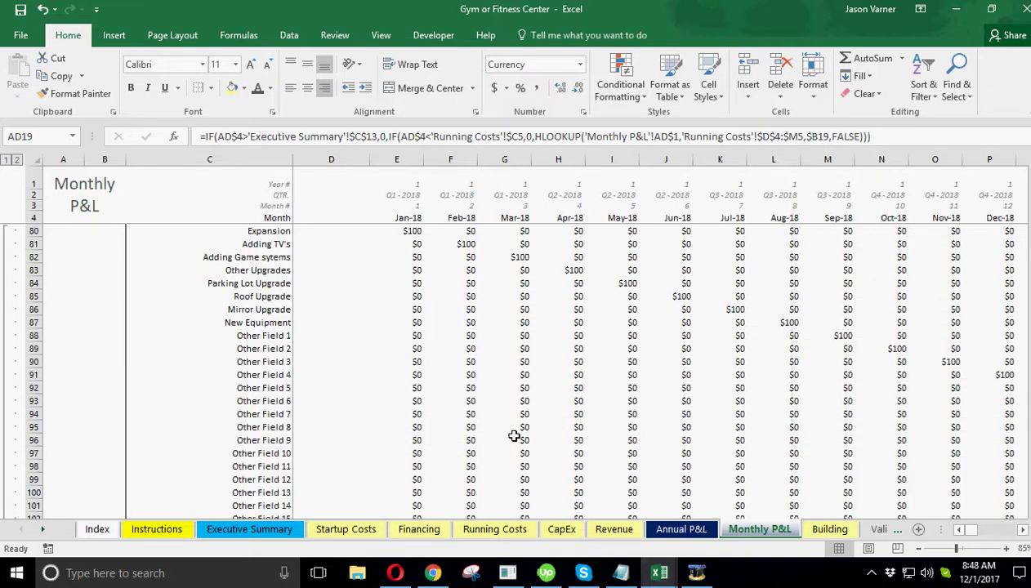
scroll(514, 436, up, 4)
scroll(514, 436, down, 3)
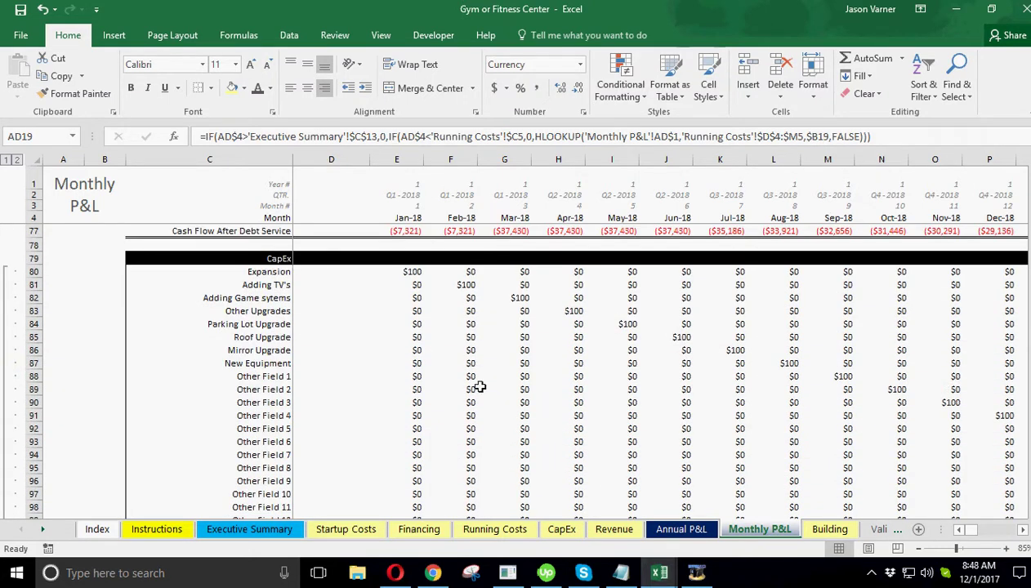
scroll(479, 388, down, 11)
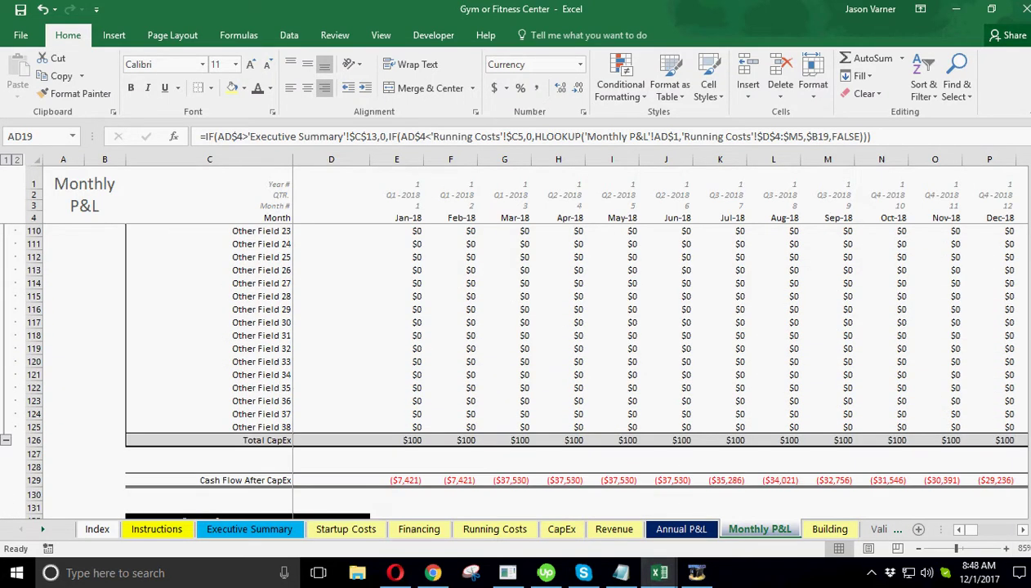
Trace the Other Field 30 cost and Total CapEx in September 2024, and Other Field 34 in October 2027, on the Monthly P&L.
drag(1025, 532, 999, 536)
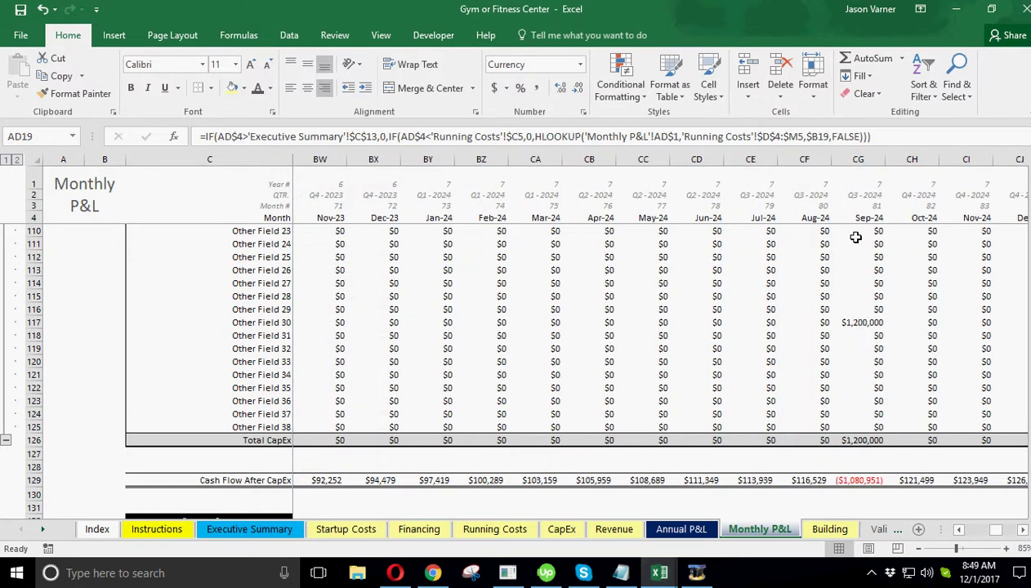
click(862, 324)
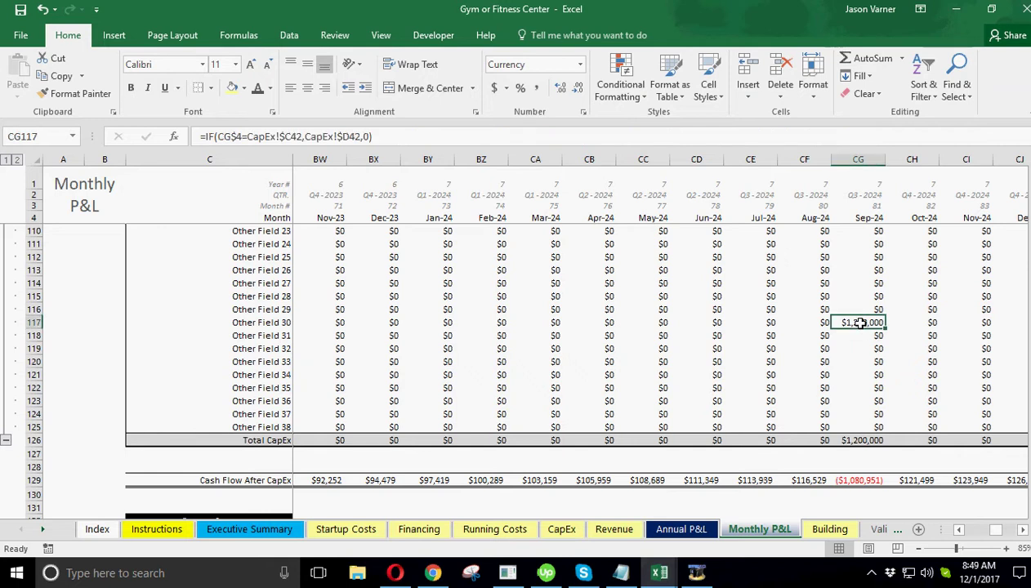
click(851, 441)
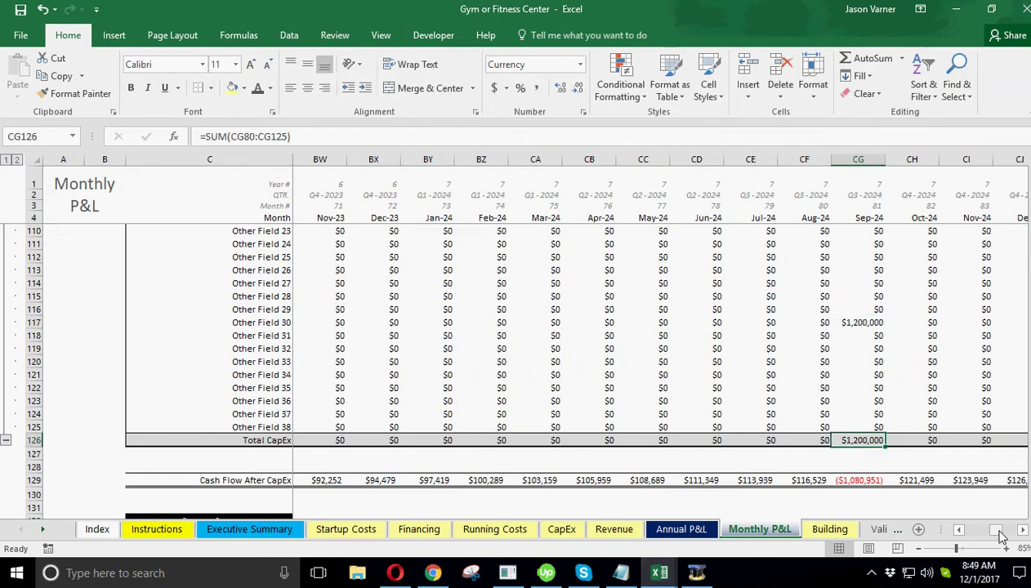
drag(1000, 531, 1011, 532)
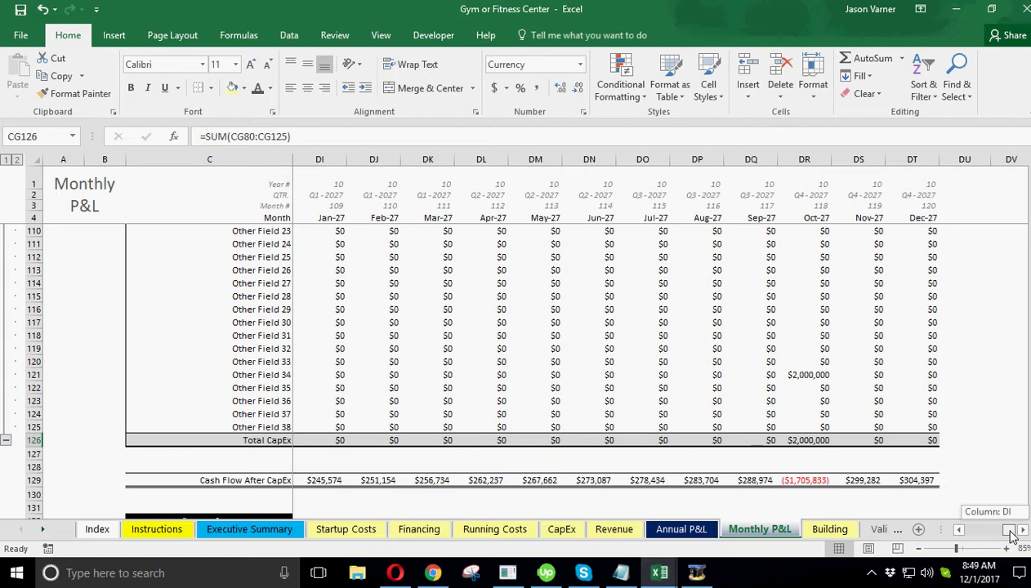
drag(1010, 531, 952, 531)
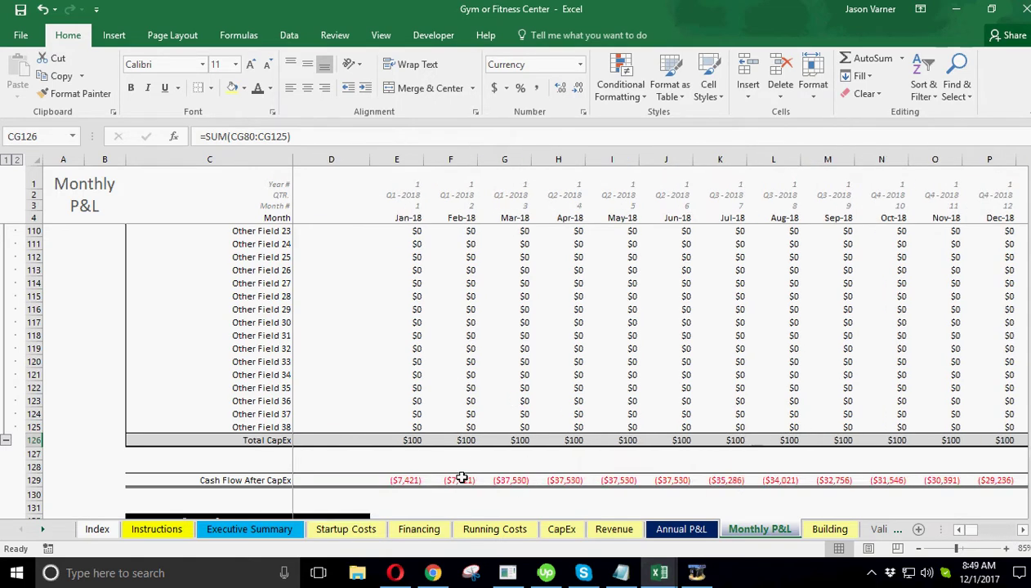
Examine the Monthly P&L's debt service total, startup costs, financing and Cash Flow After All from the startup column through July 2018.
scroll(458, 472, up, 16)
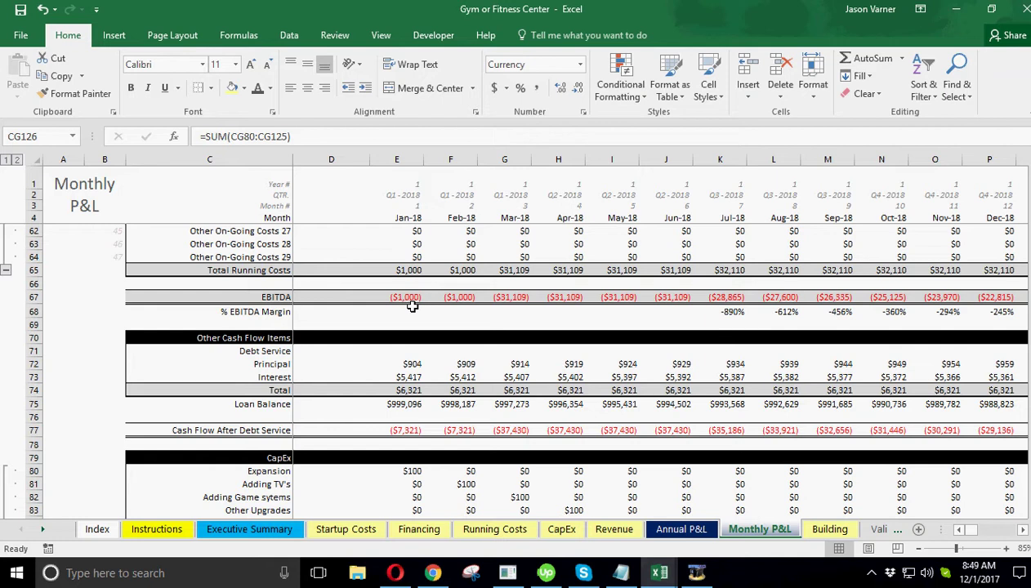
click(408, 387)
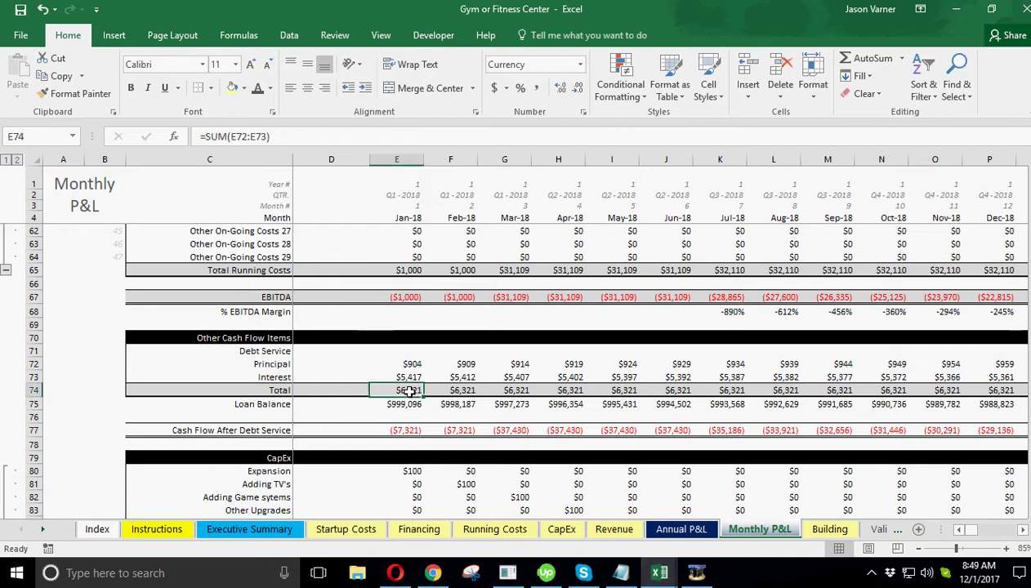
scroll(376, 471, down, 17)
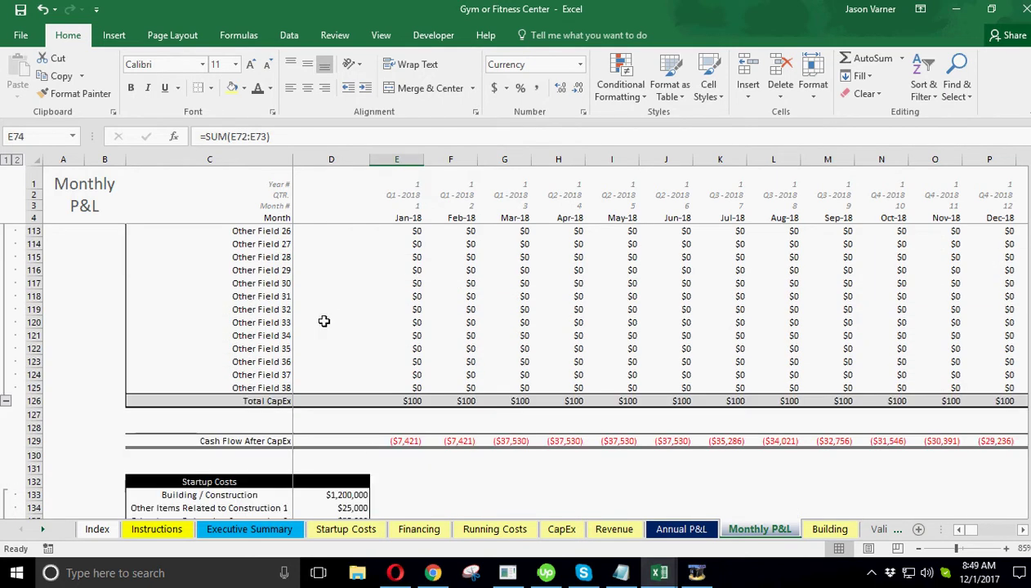
scroll(288, 481, down, 20)
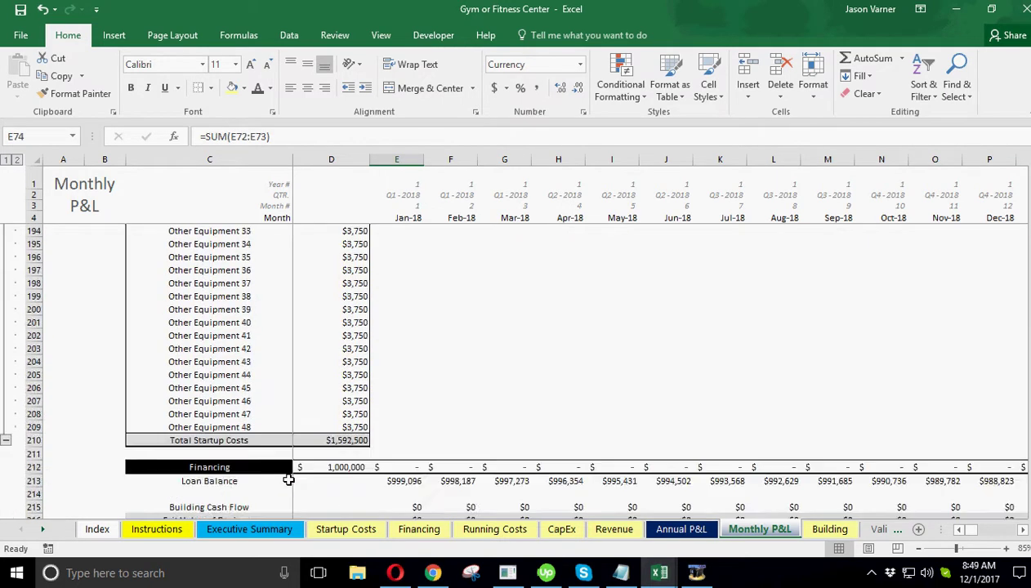
scroll(289, 480, down, 3)
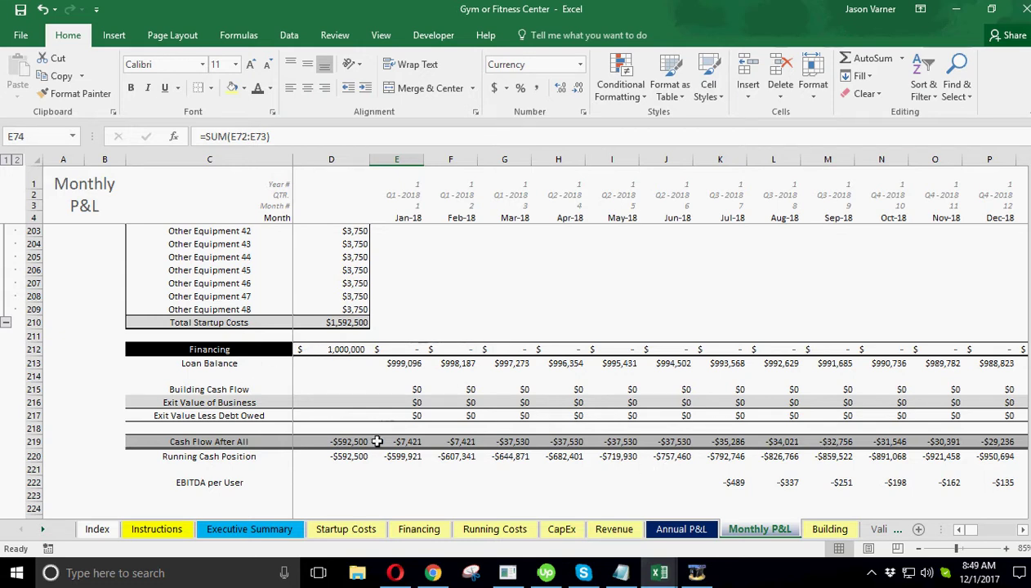
drag(343, 437, 728, 441)
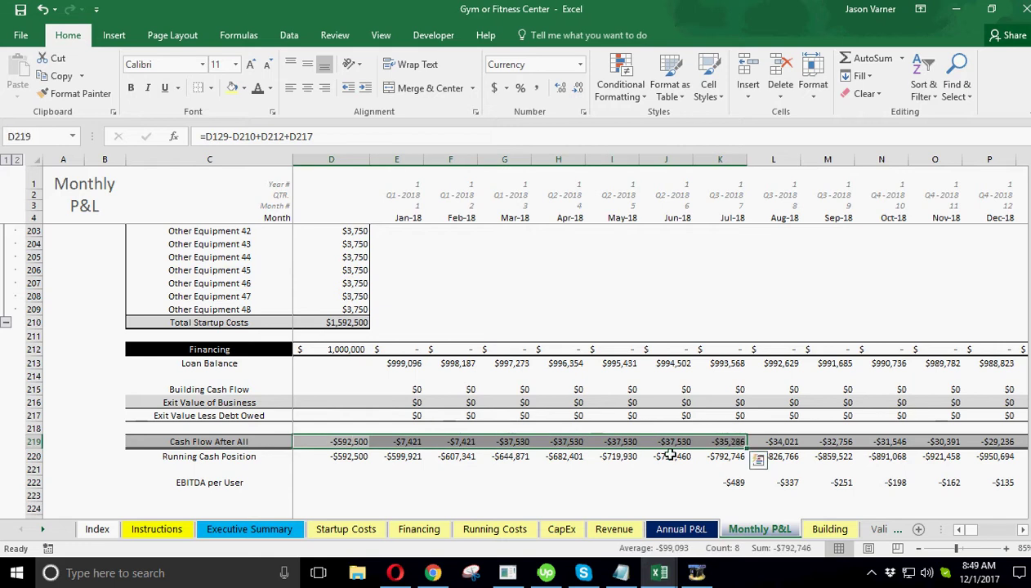
click(539, 489)
scroll(545, 489, down, 1)
Go from the CapEx sheet to the Revenue sheet and examine the Starting Monthly Gym Members assumption.
click(560, 530)
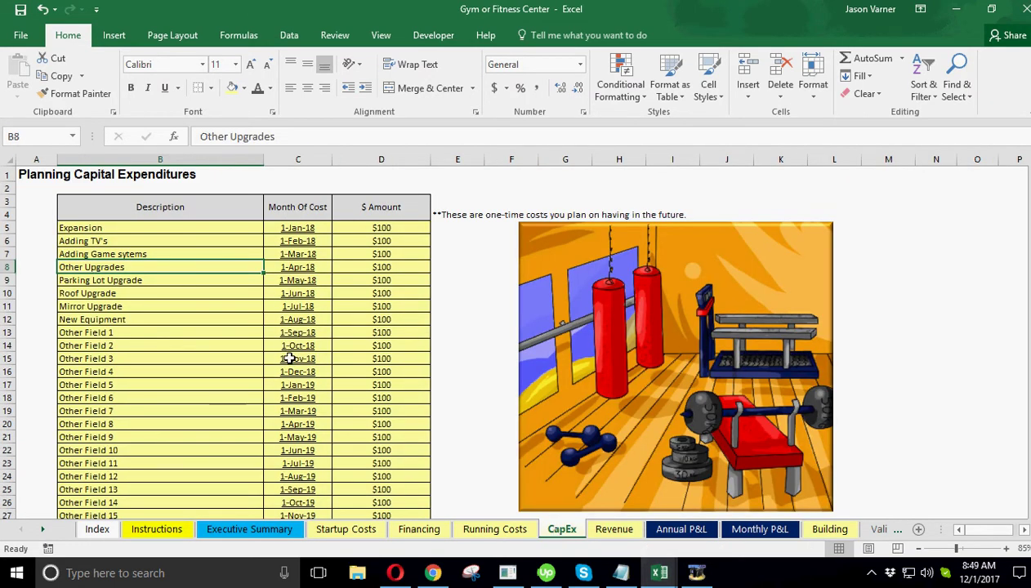
click(590, 531)
click(425, 358)
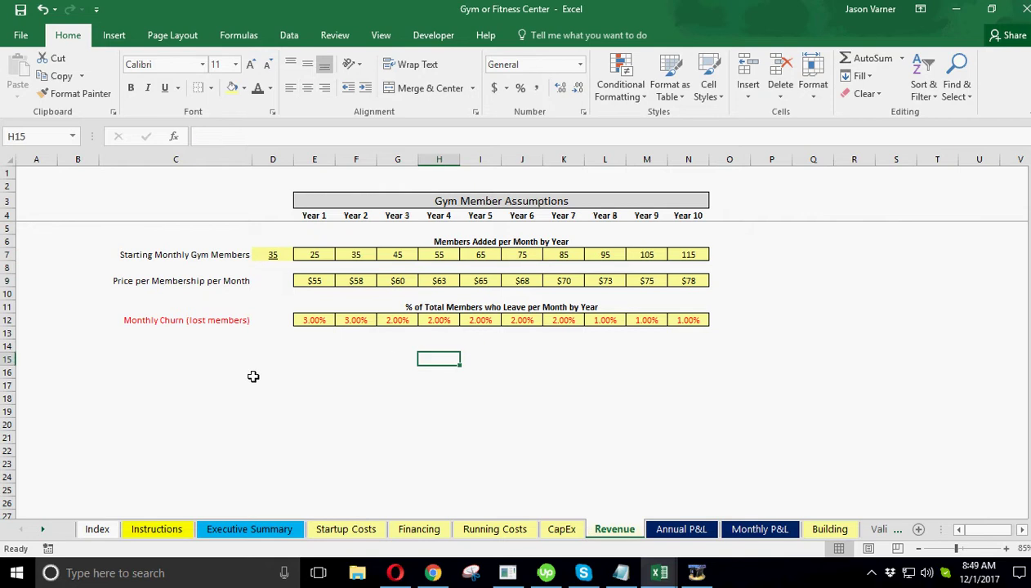
click(279, 255)
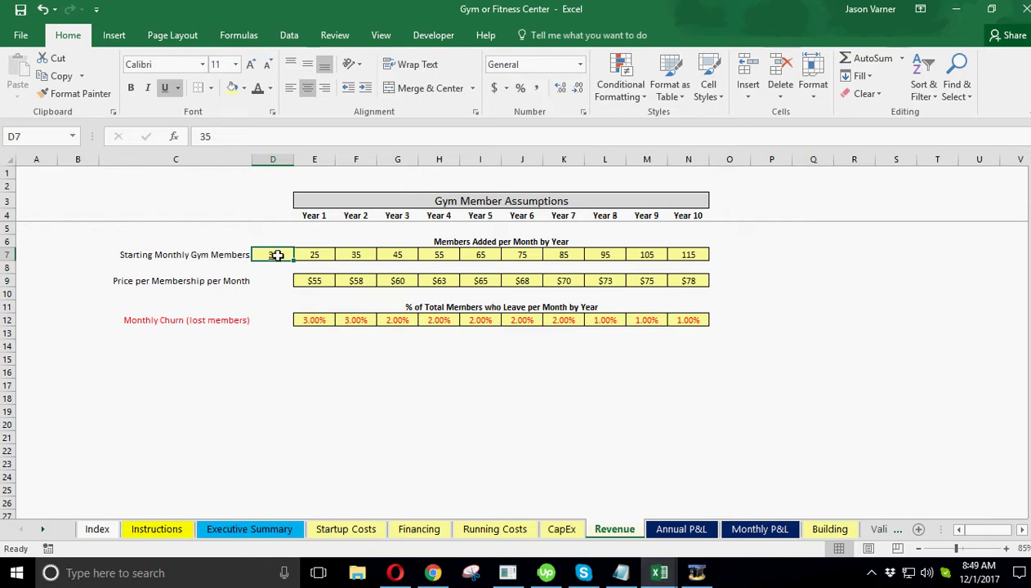
Compare the Rev. Start Month on the Executive Summary with the starting and added members for July 2018 on the Monthly P&L.
click(242, 528)
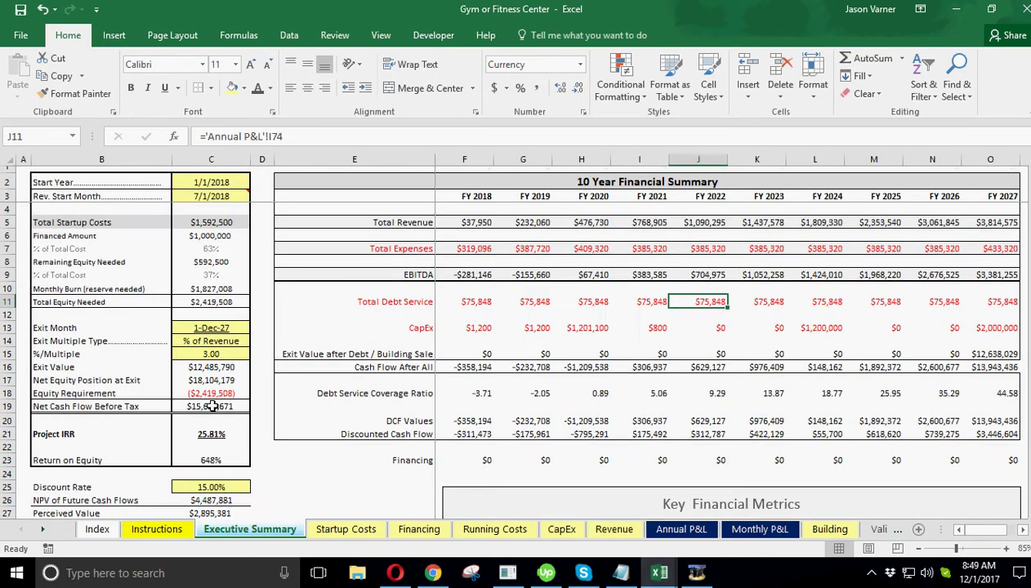
click(208, 197)
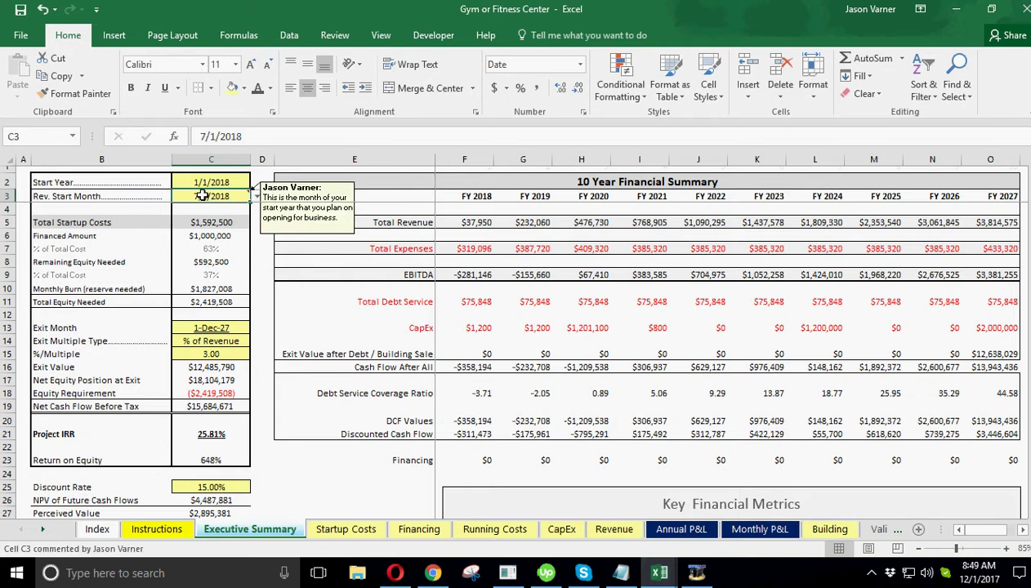
click(739, 531)
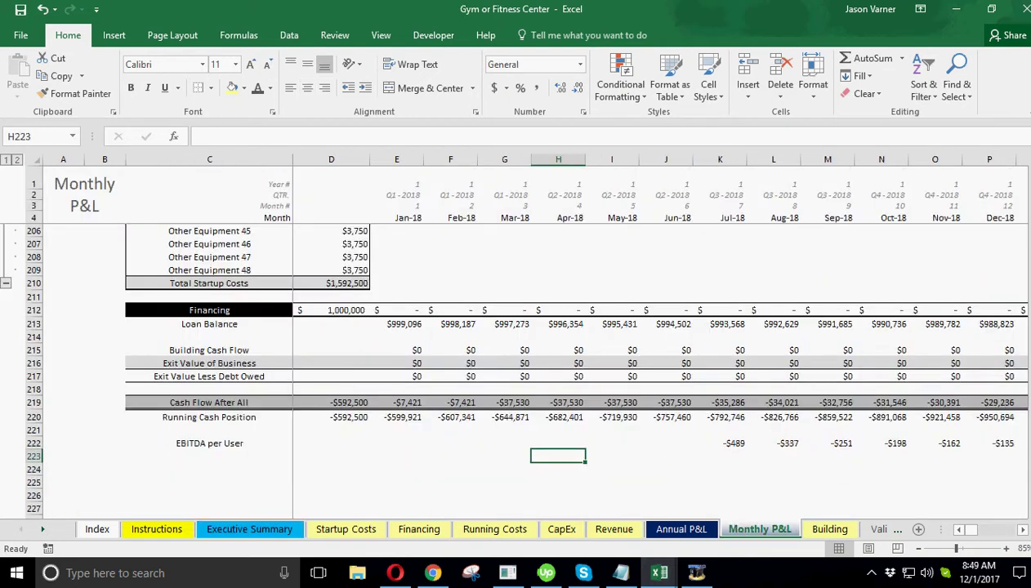
scroll(847, 218, up, 20)
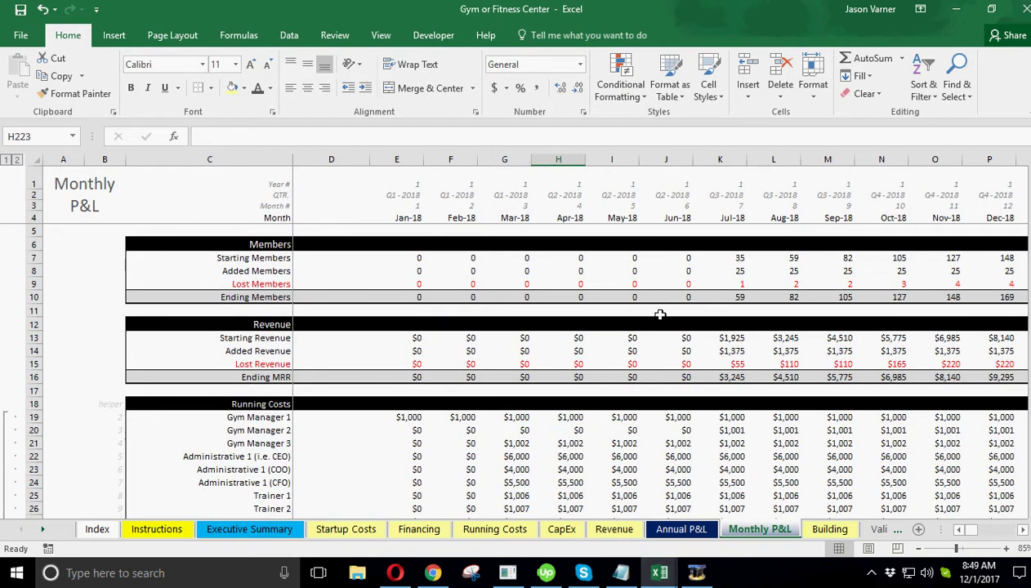
click(407, 270)
click(736, 270)
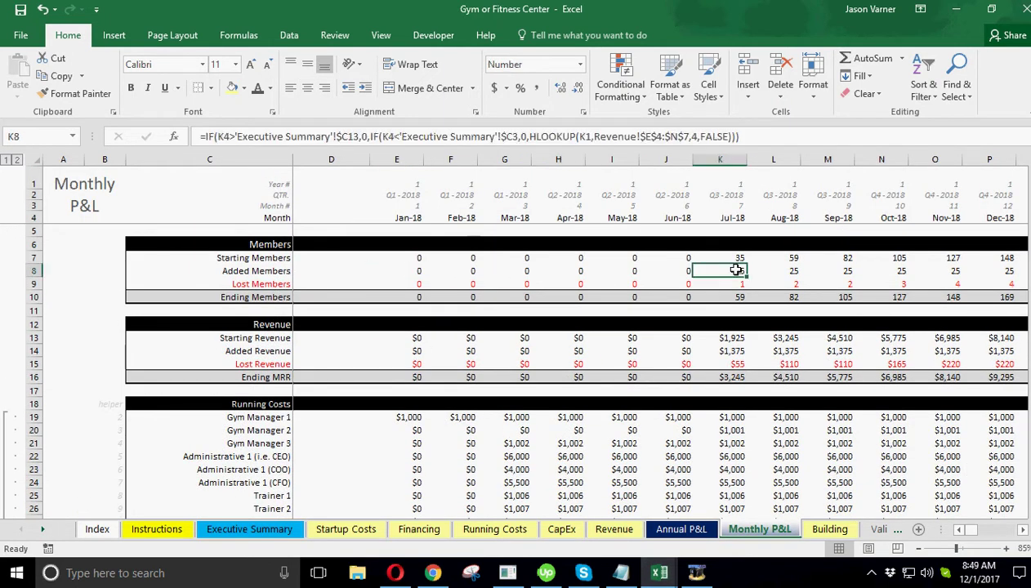
click(731, 258)
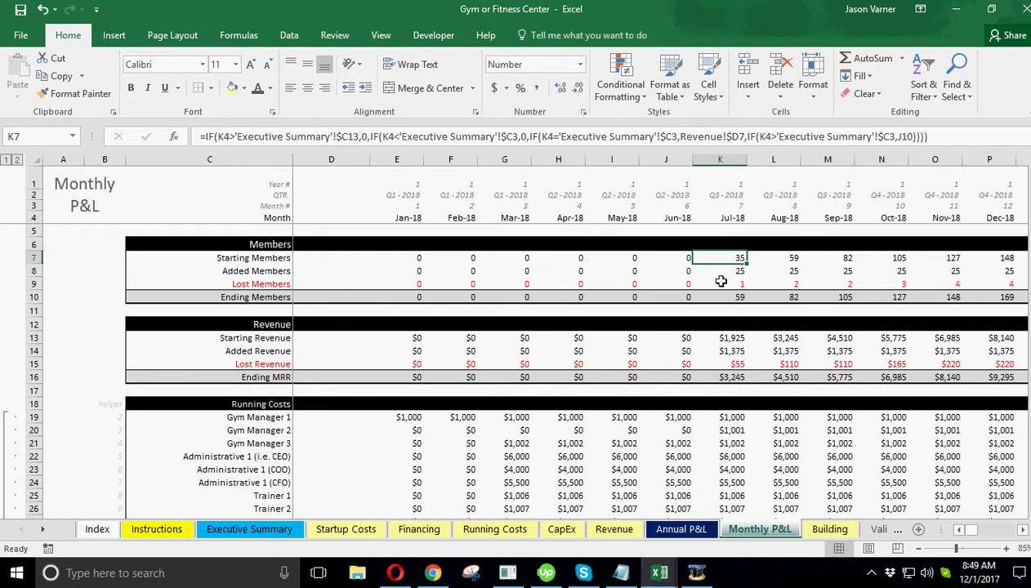
Set the Rev. Start Month on the Executive Summary to Apr-18 and check April's starting members on the Monthly P&L.
click(250, 530)
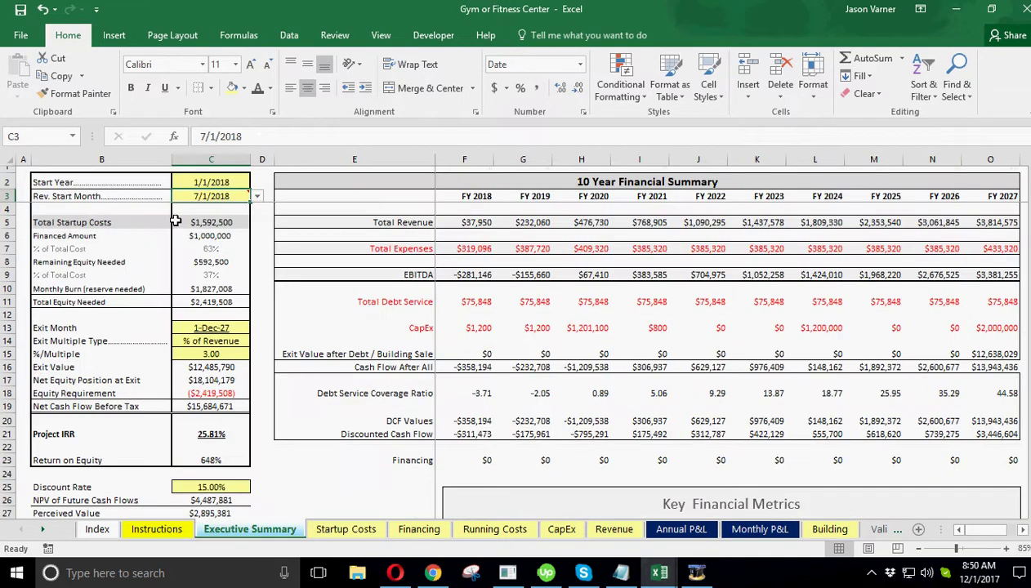
click(256, 197)
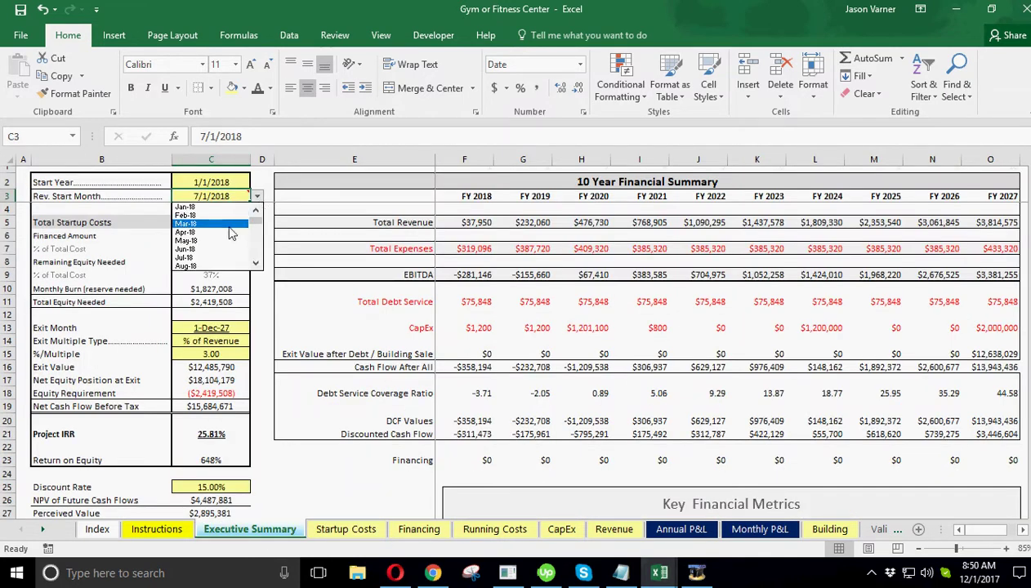
click(229, 233)
click(760, 530)
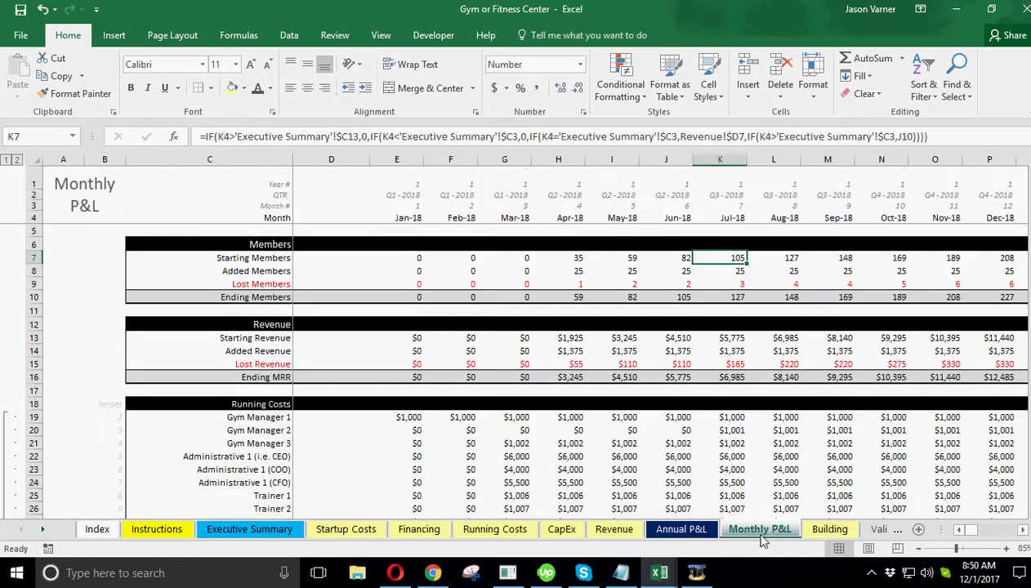
click(570, 257)
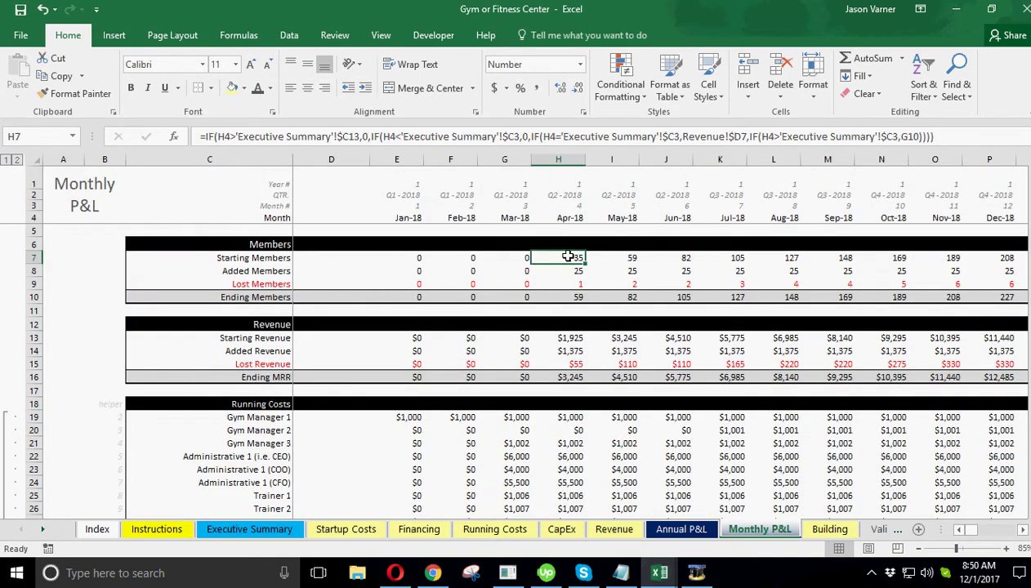
Set Starting Monthly Gym Members to 15 on the Revenue sheet and return to the Monthly P&L.
click(609, 532)
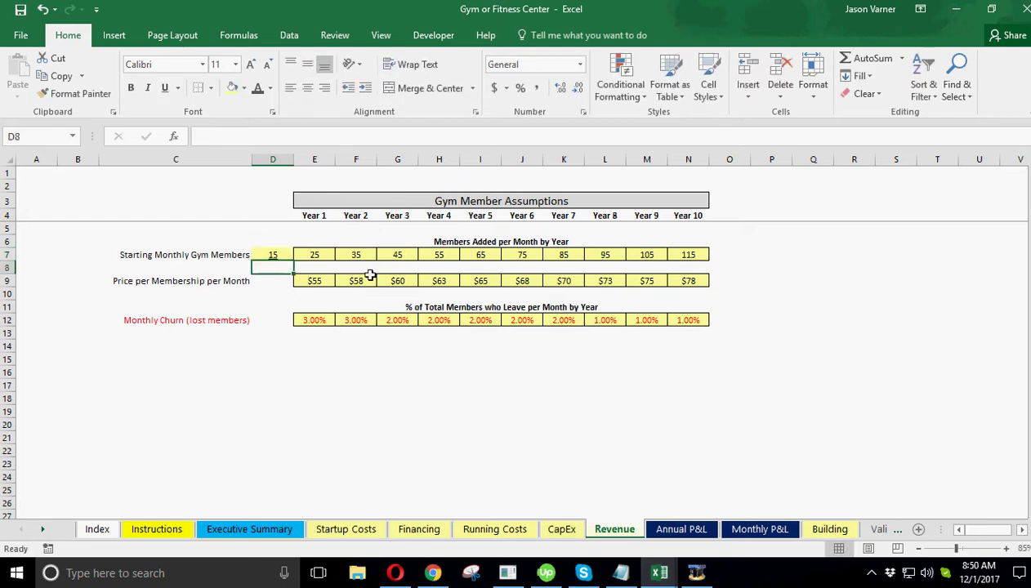
click(757, 530)
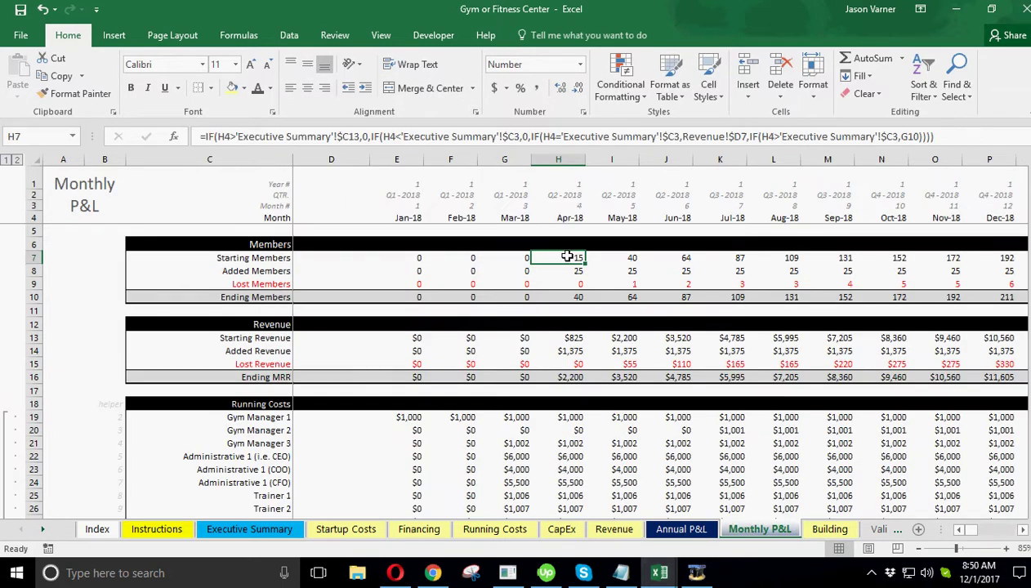
Change the Rev. Start Month on the Executive Summary to Jun-18 and go back to the Monthly P&L.
click(266, 529)
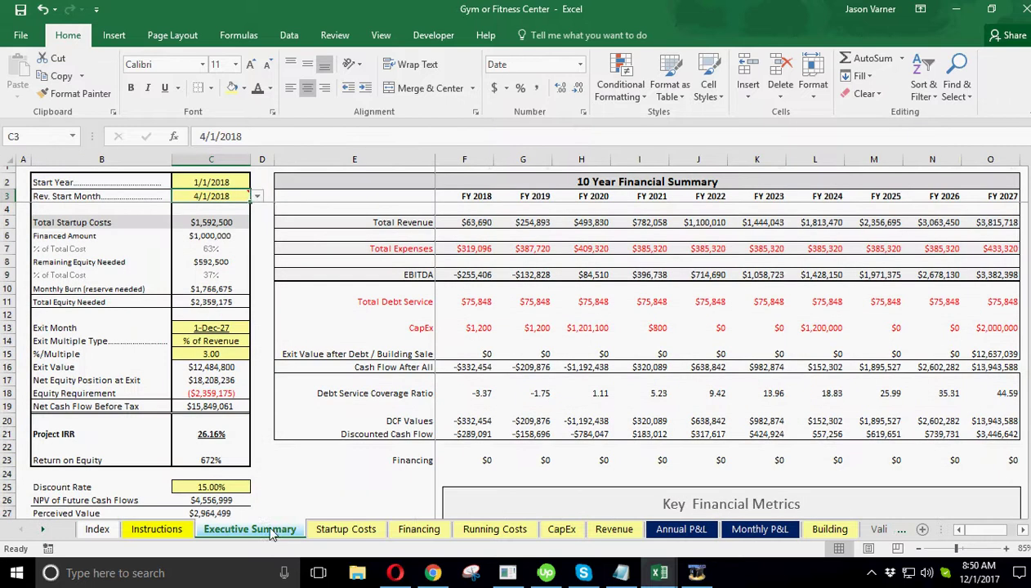
click(256, 199)
click(196, 249)
click(745, 530)
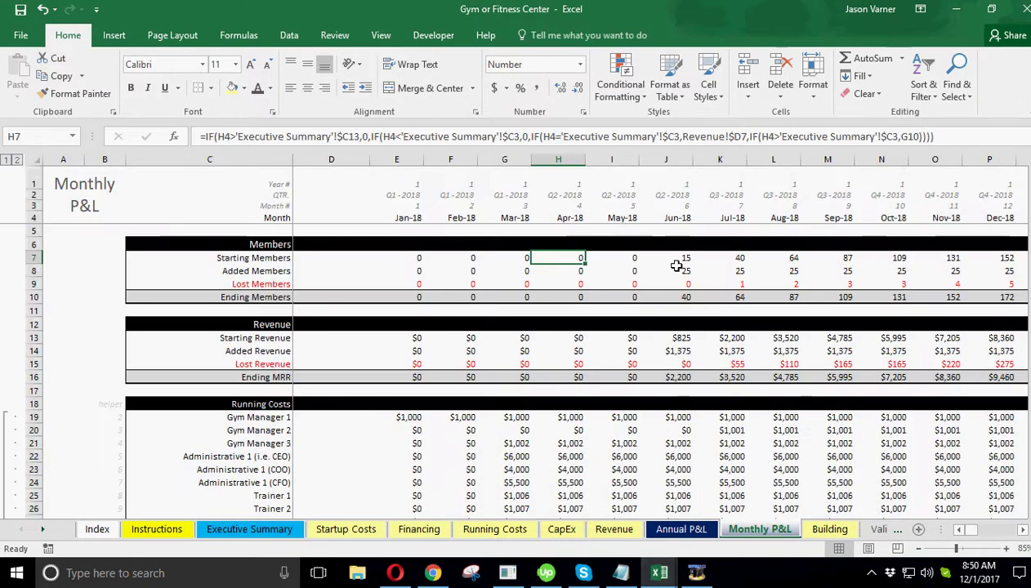
Check the starting members for June 2018 and the added members from June through August 2018.
click(679, 260)
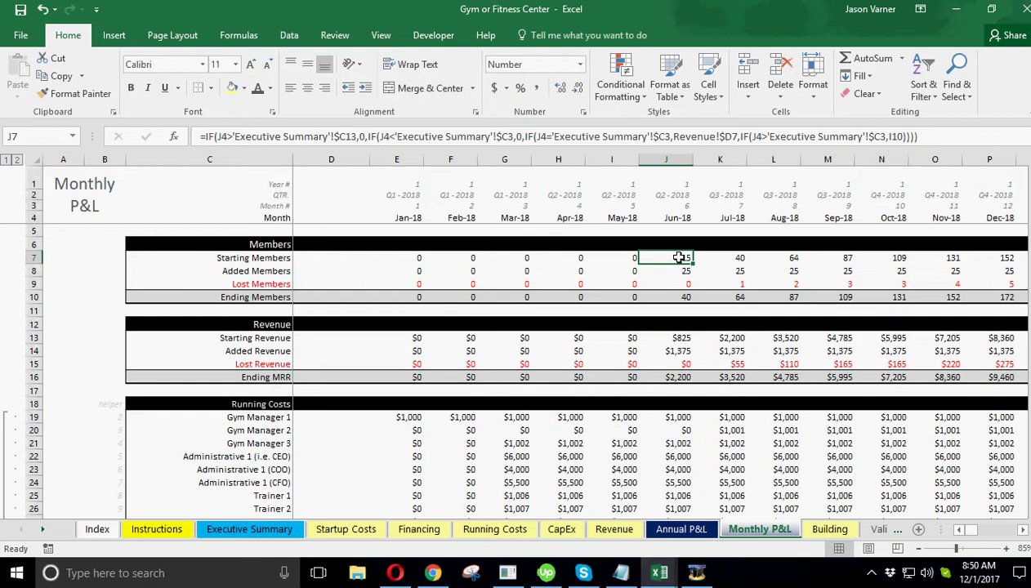
click(679, 271)
click(736, 272)
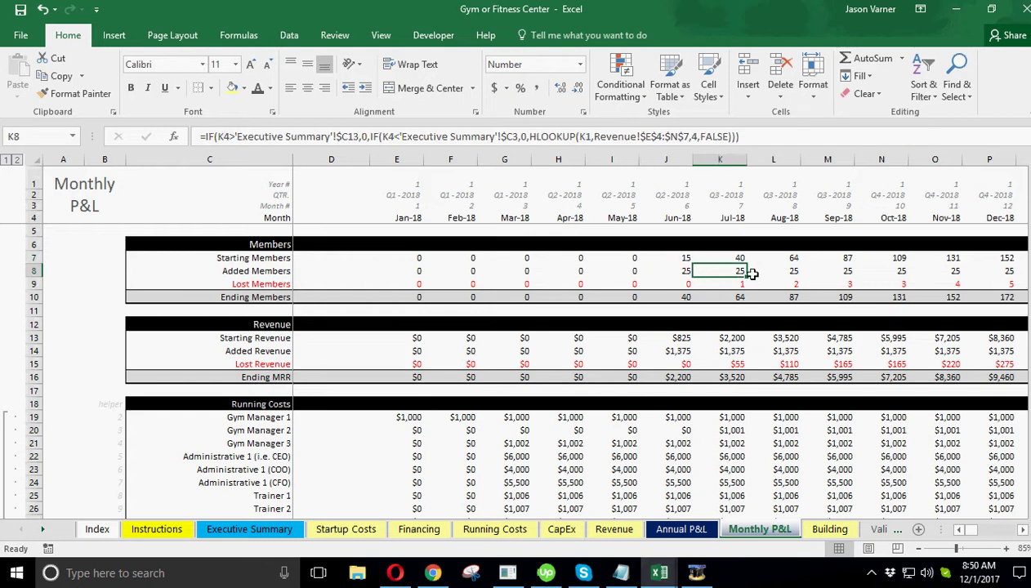
click(790, 273)
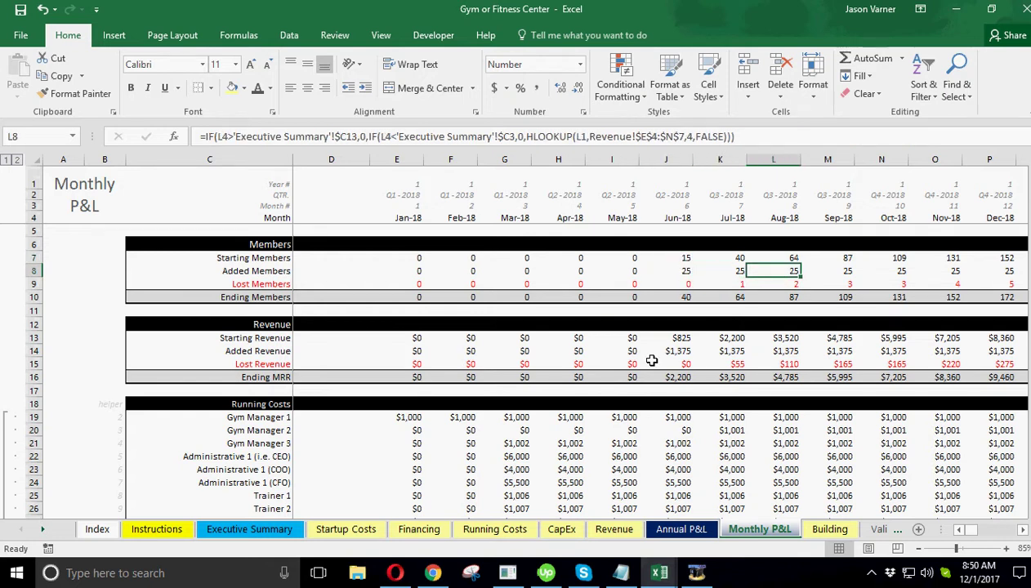
Examine the Year 1 members added per month and price per membership on the Revenue sheet.
click(614, 529)
click(310, 321)
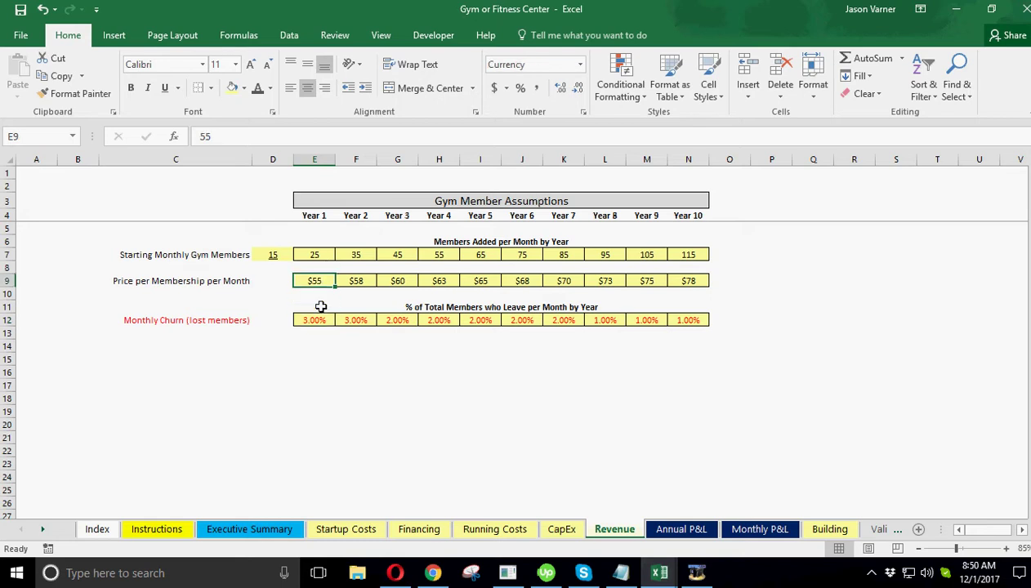
click(314, 282)
click(315, 255)
click(315, 279)
Examine the Monthly Churn percentages for Years 1 through 6 in the Gym Member Assumptions.
click(320, 320)
click(354, 321)
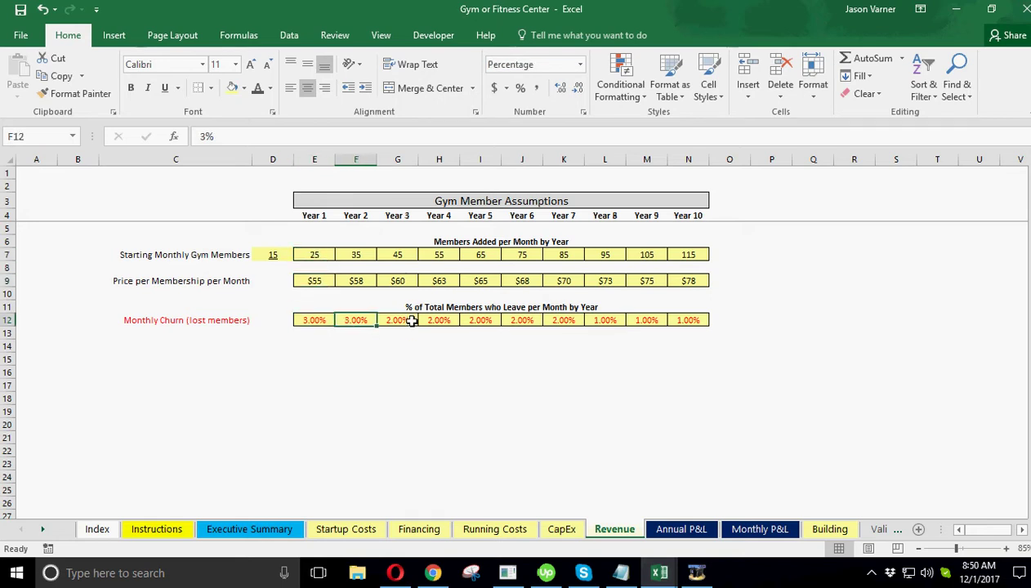
click(398, 321)
click(439, 320)
click(480, 320)
click(523, 320)
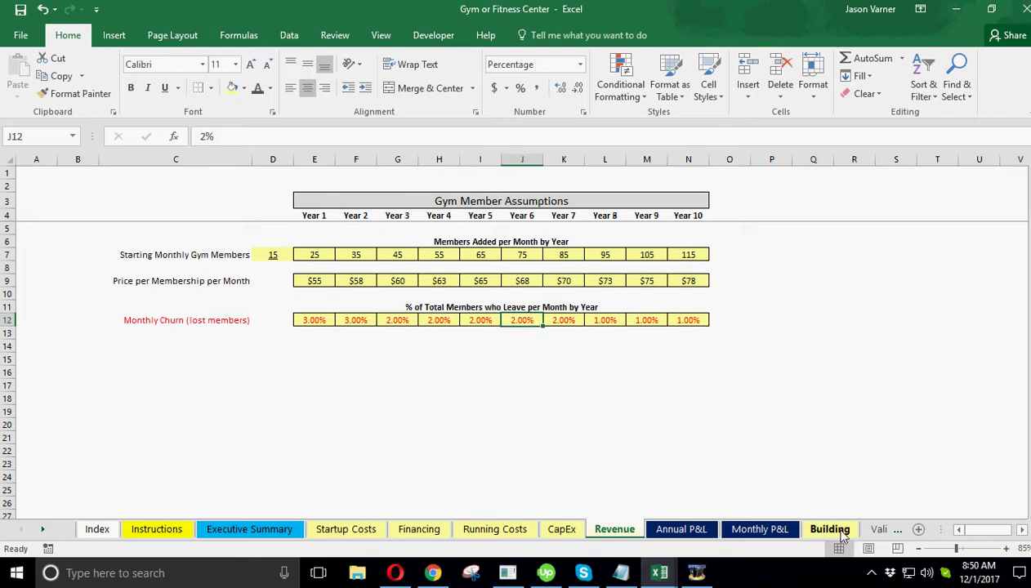
Trace the Added Members row on the Monthly P&L through the months of 2019 and 2020.
click(761, 530)
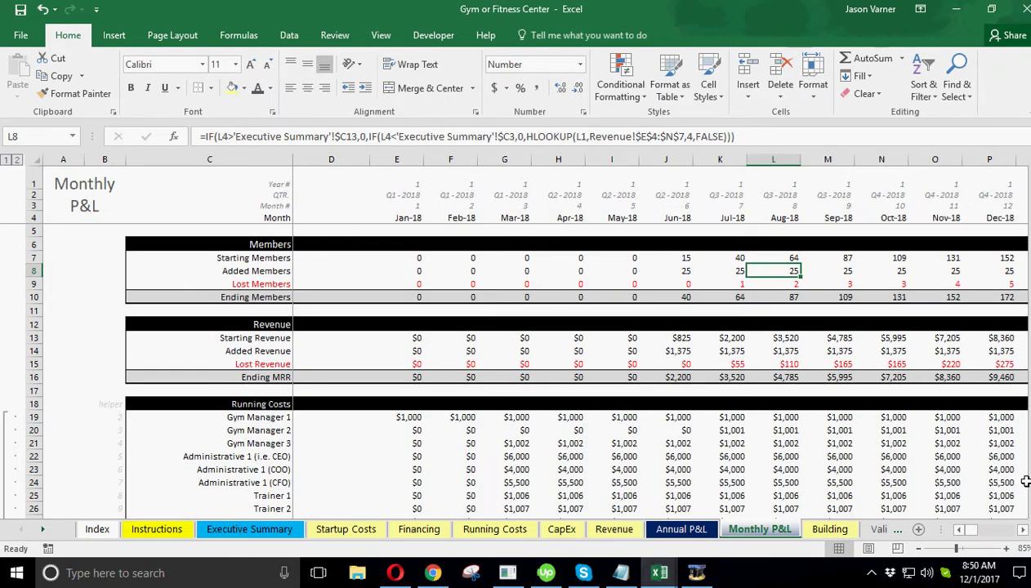
scroll(1023, 530, right, 10)
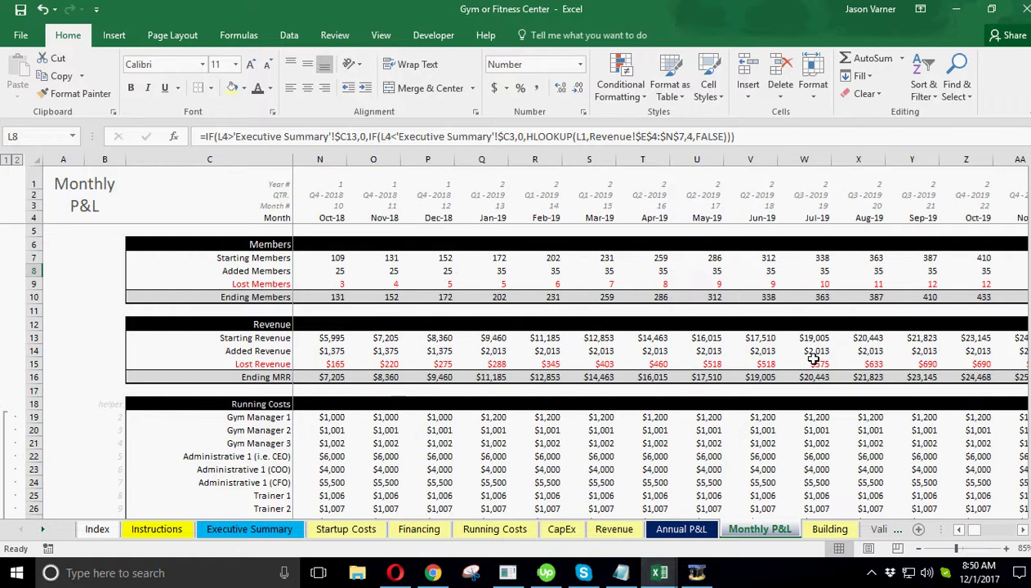
click(550, 270)
click(586, 270)
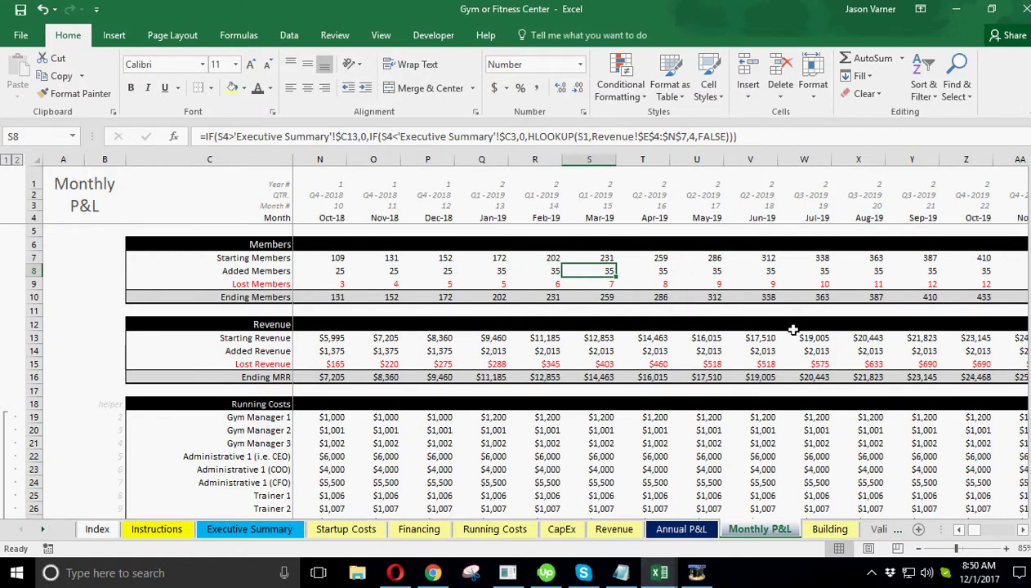
scroll(1024, 529, right, 13)
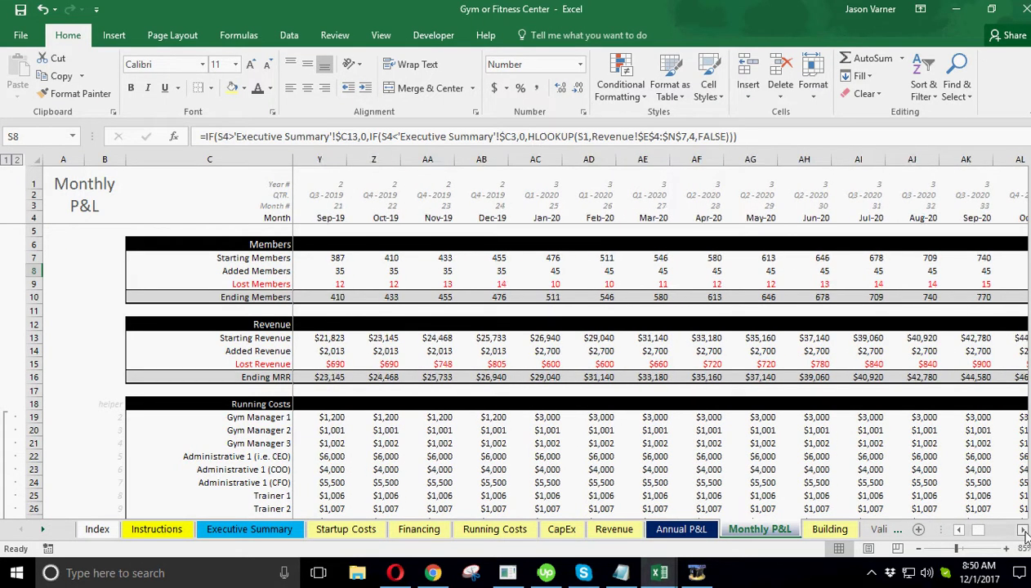
click(662, 270)
click(710, 270)
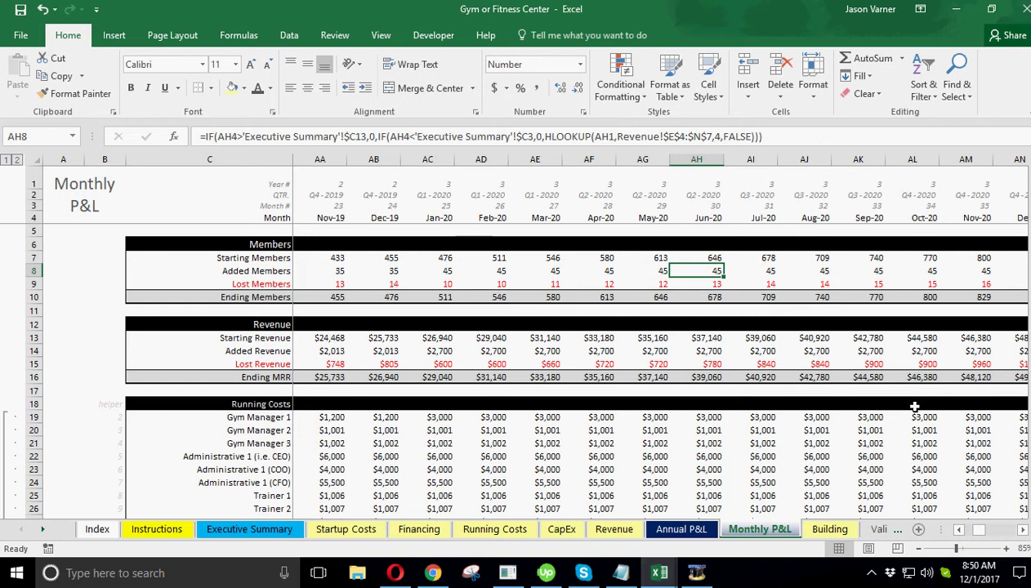
Examine the lost, ending, starting and added members for 2027 on the Monthly P&L.
drag(983, 535, 1010, 535)
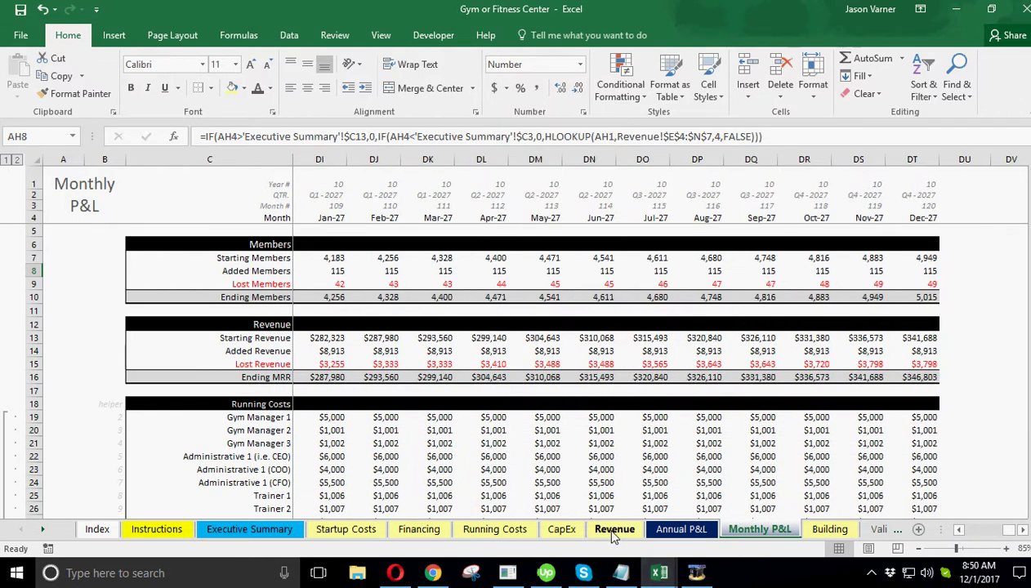
click(400, 283)
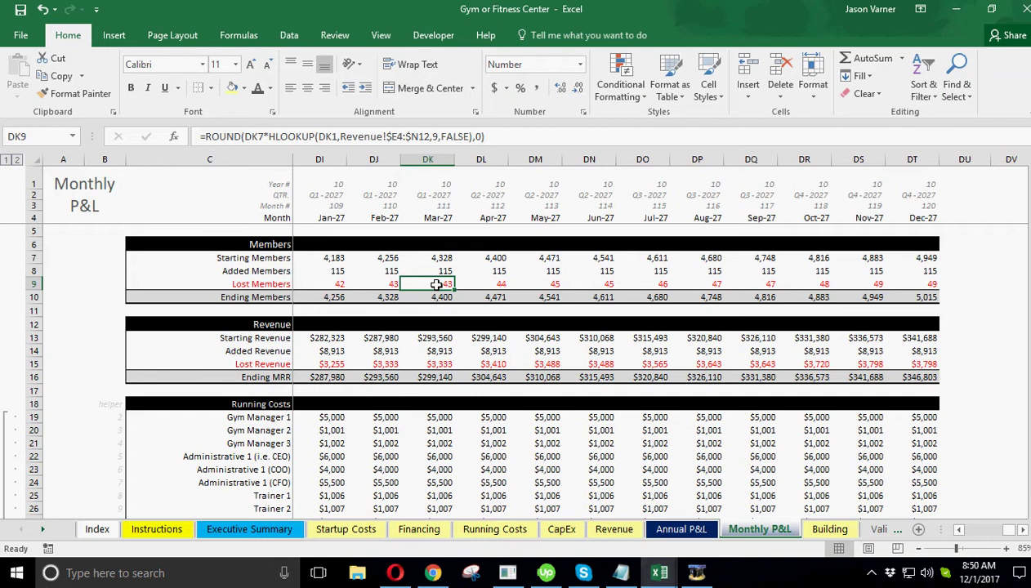
click(482, 283)
click(549, 297)
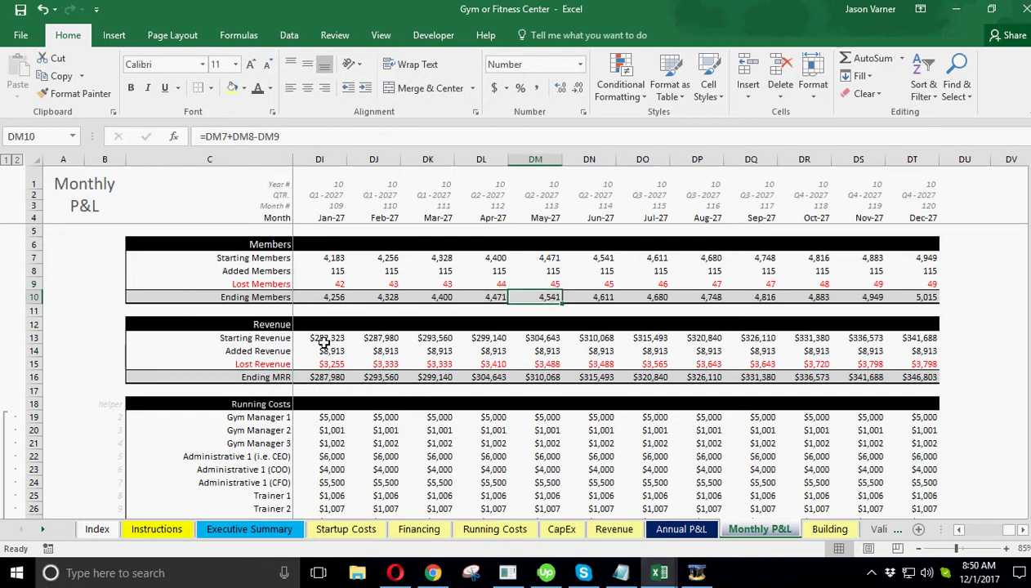
click(442, 257)
click(440, 270)
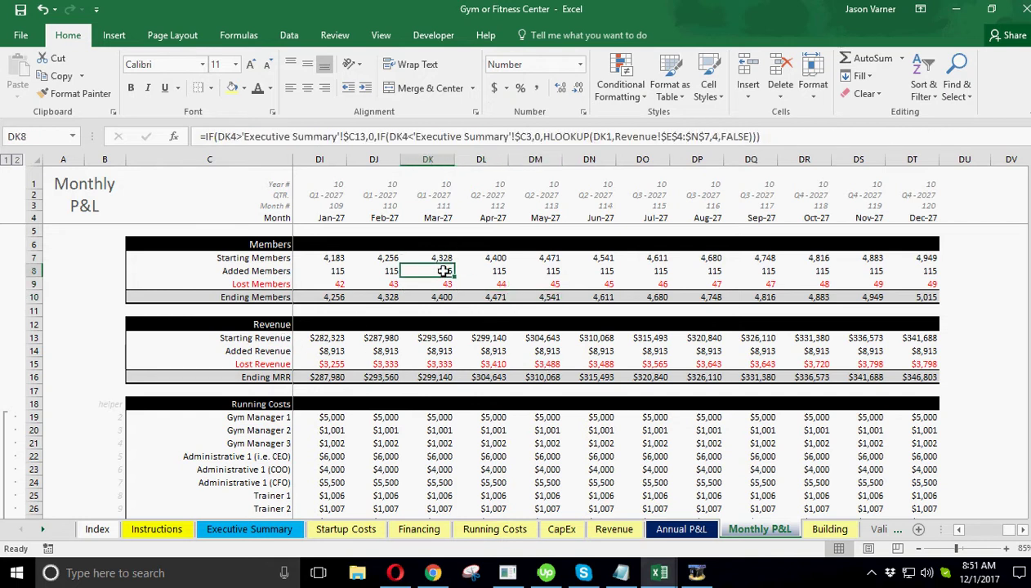
Review the Price per Membership per Month formulas on the Revenue sheet from Year 1 through Year 7.
click(614, 528)
click(397, 280)
click(357, 282)
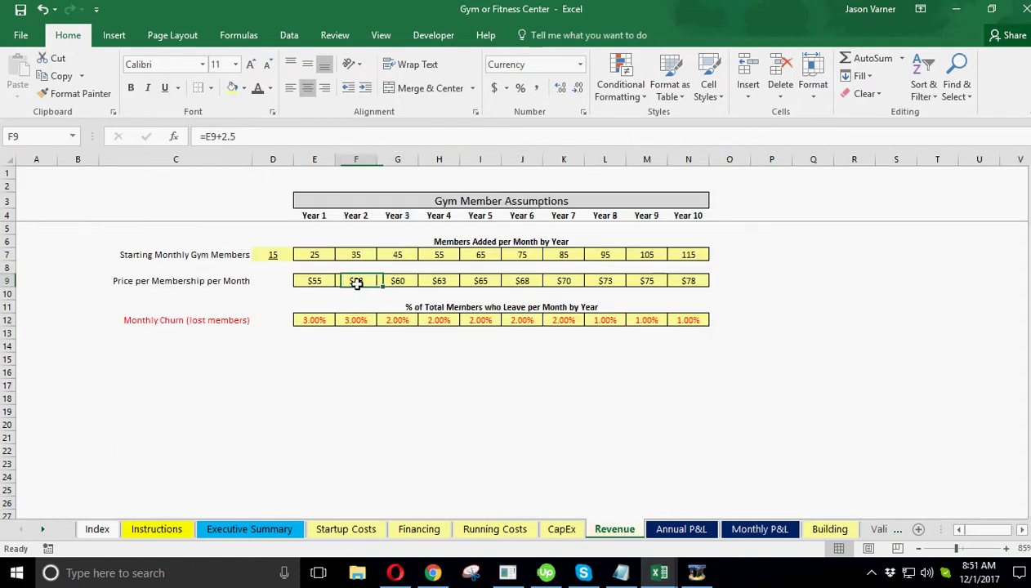
click(301, 282)
click(361, 282)
click(403, 279)
click(446, 281)
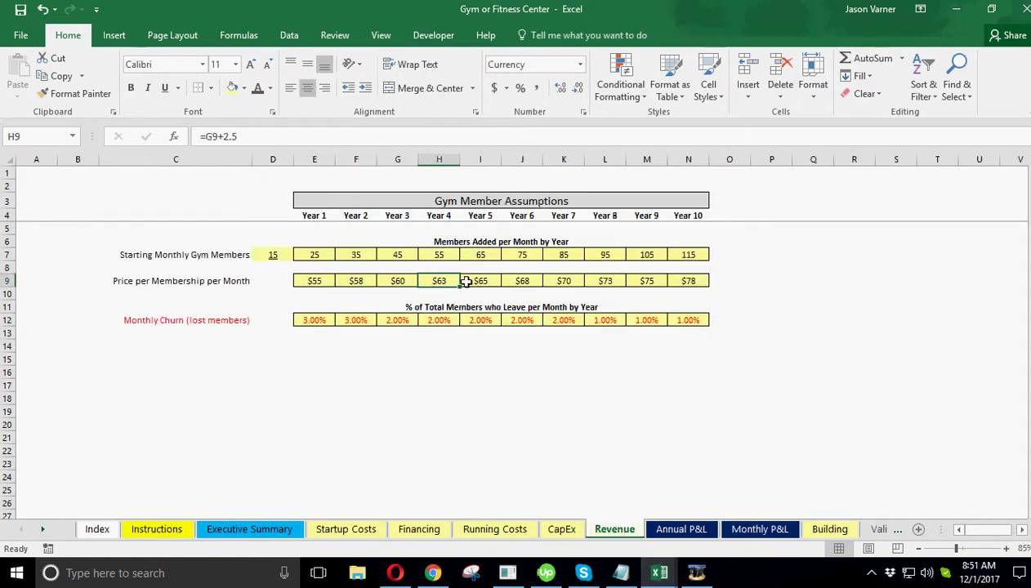
click(472, 282)
click(309, 281)
click(359, 281)
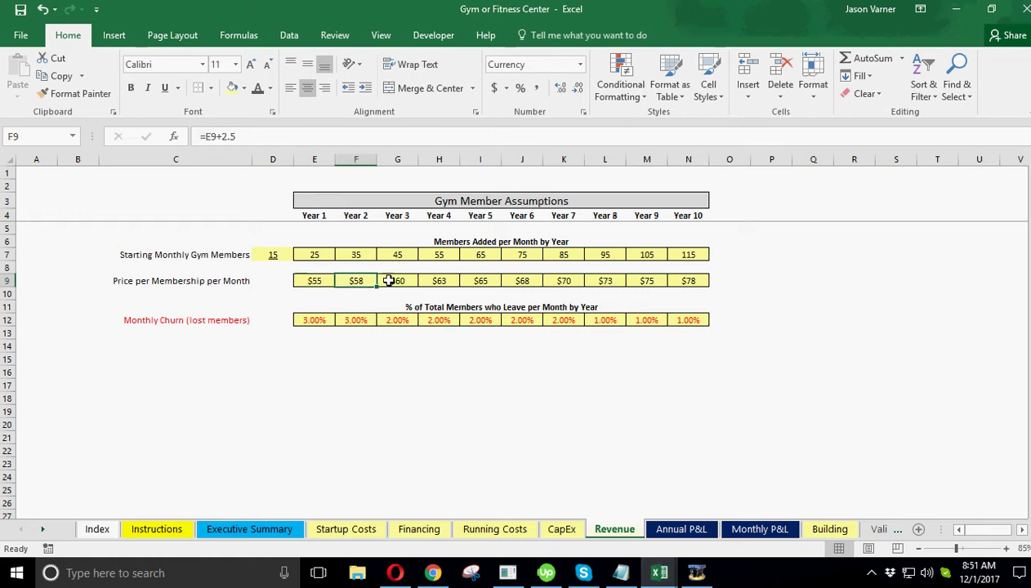
click(398, 281)
click(439, 282)
click(480, 281)
click(522, 281)
click(556, 281)
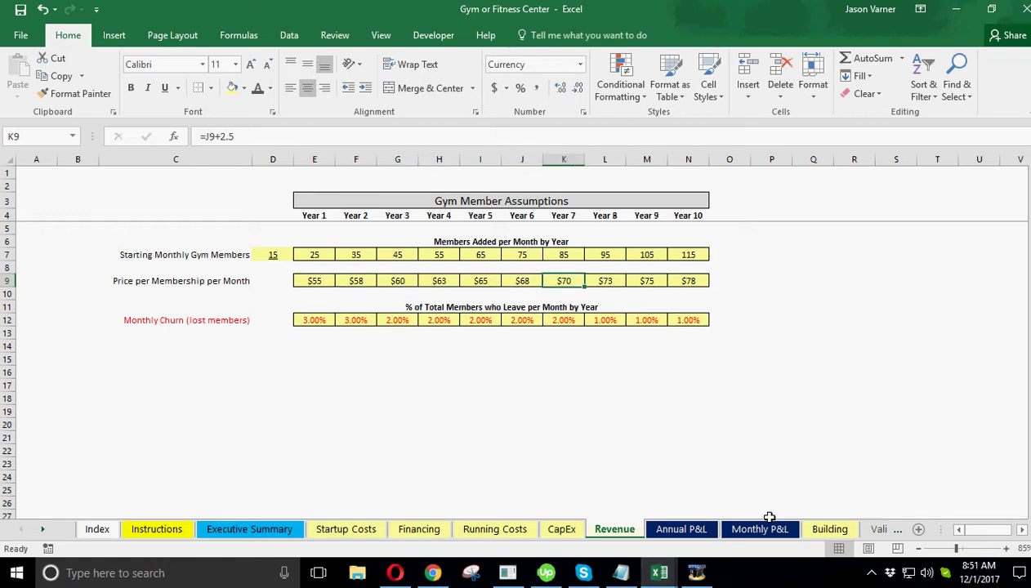
Compare February 2027's added revenue, lost revenue and Ending MRR with its added, lost and ending members on the Monthly P&L.
click(760, 529)
click(381, 351)
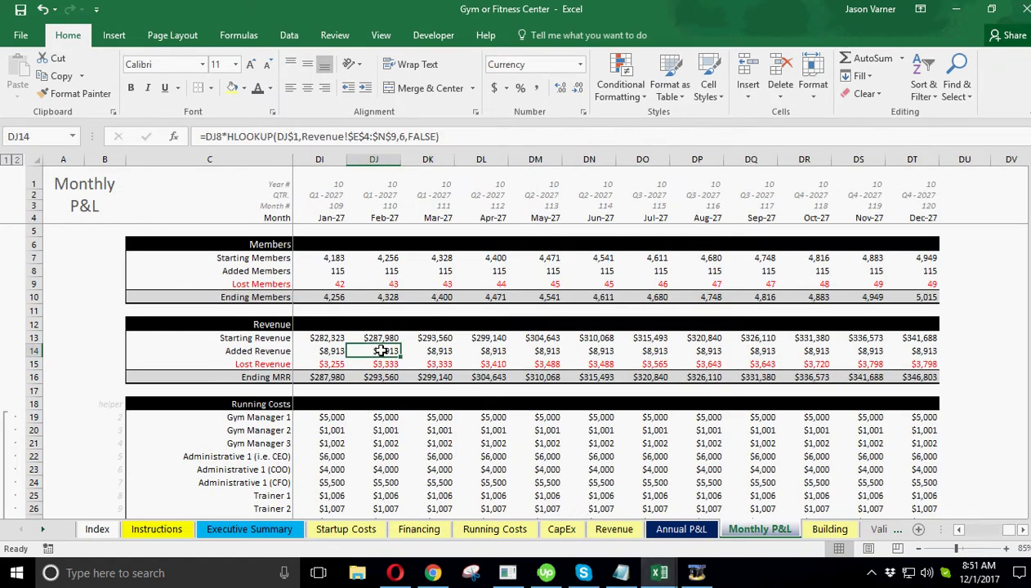
click(388, 274)
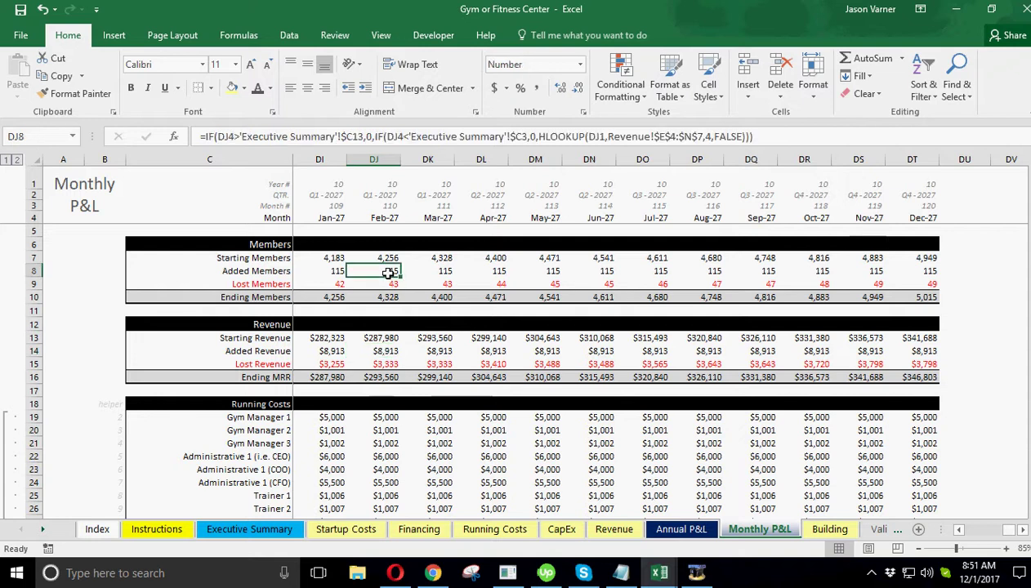
click(387, 367)
click(387, 284)
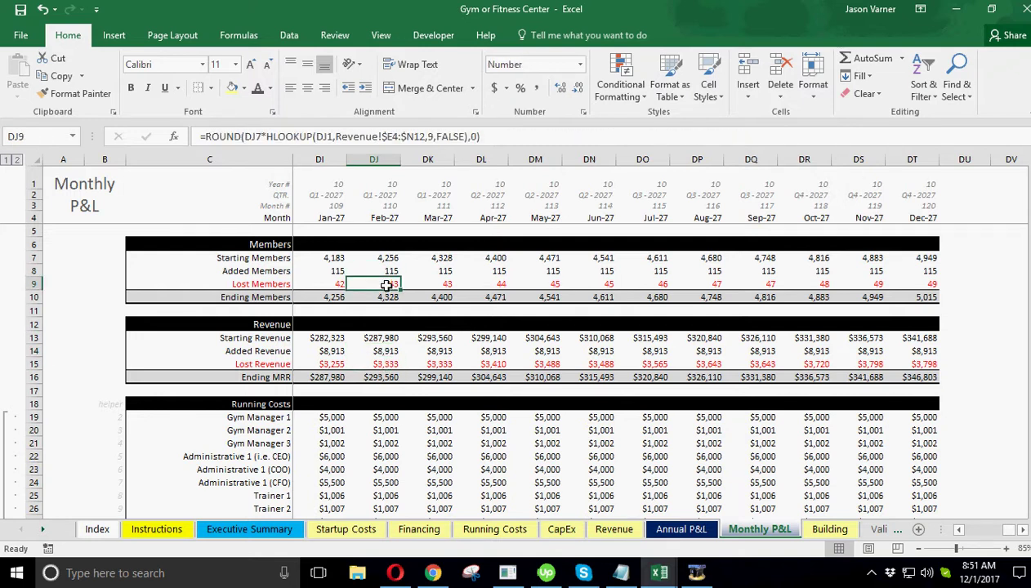
click(384, 377)
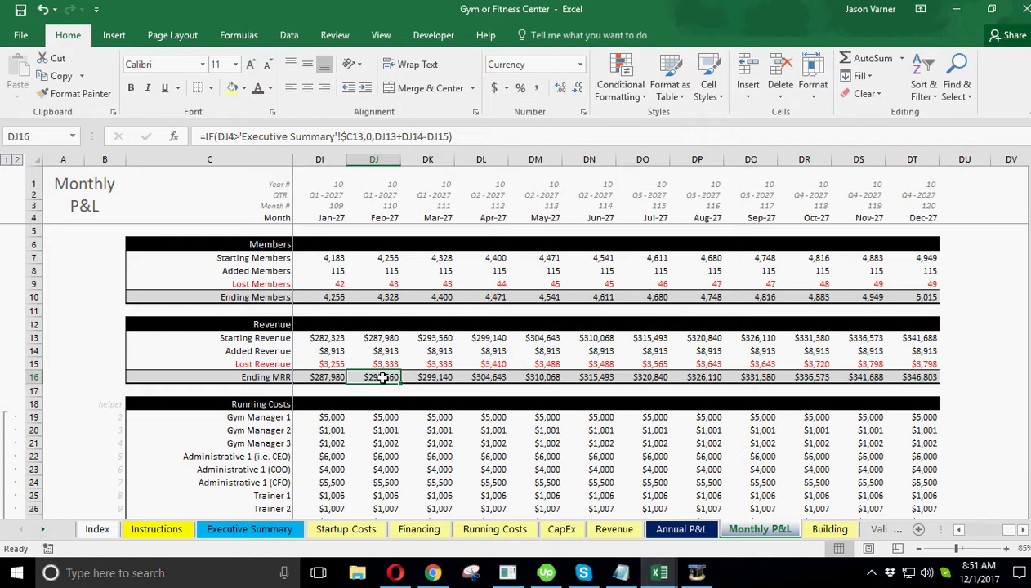
click(382, 299)
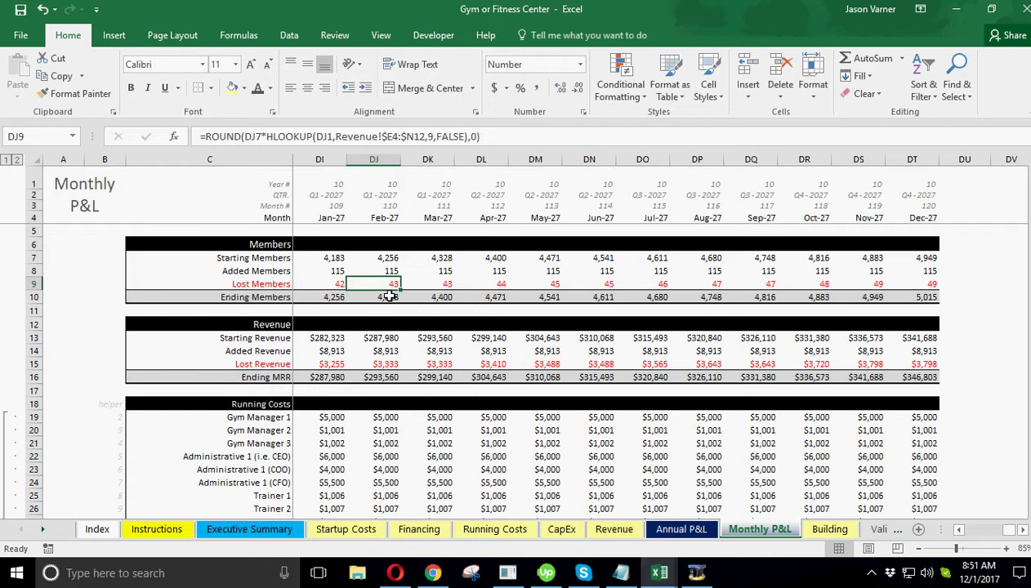
Review the Ending MRR for June through October 2018 alongside the running costs on the Monthly P&L.
drag(1009, 530, 970, 530)
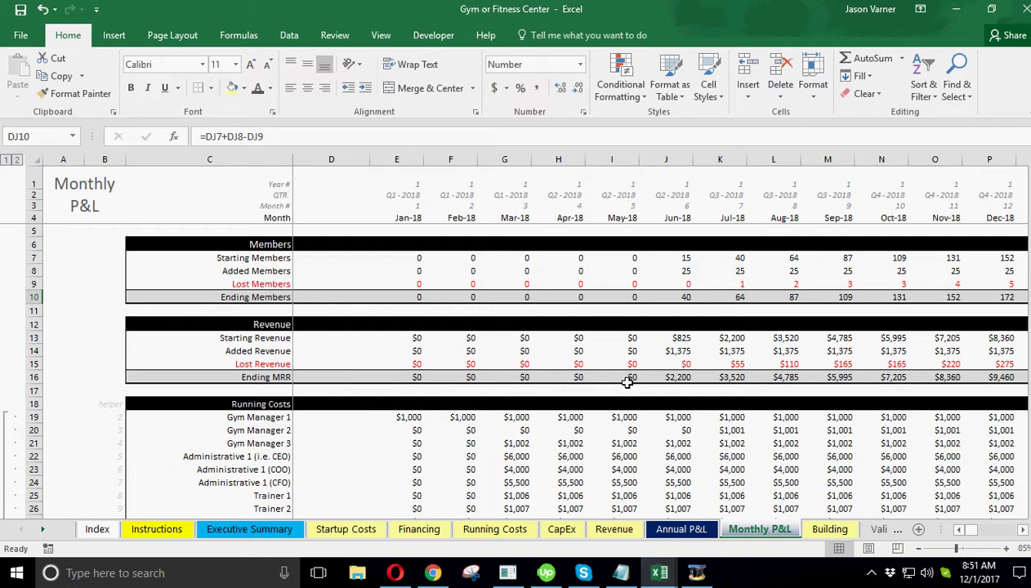
scroll(437, 386, down, 2)
scroll(693, 320, up, 2)
drag(675, 380, 895, 380)
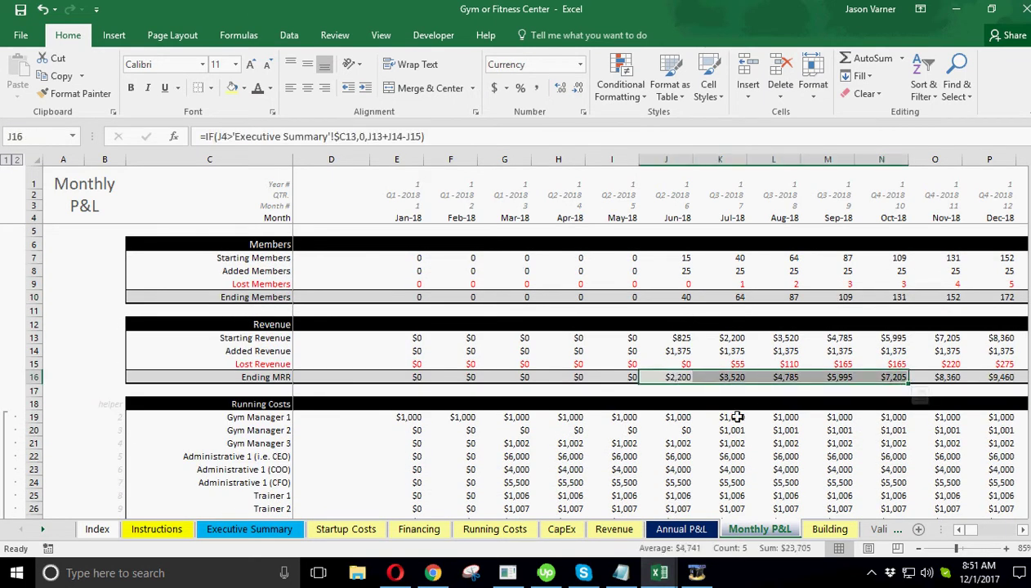
scroll(727, 415, down, 1)
scroll(727, 419, down, 4)
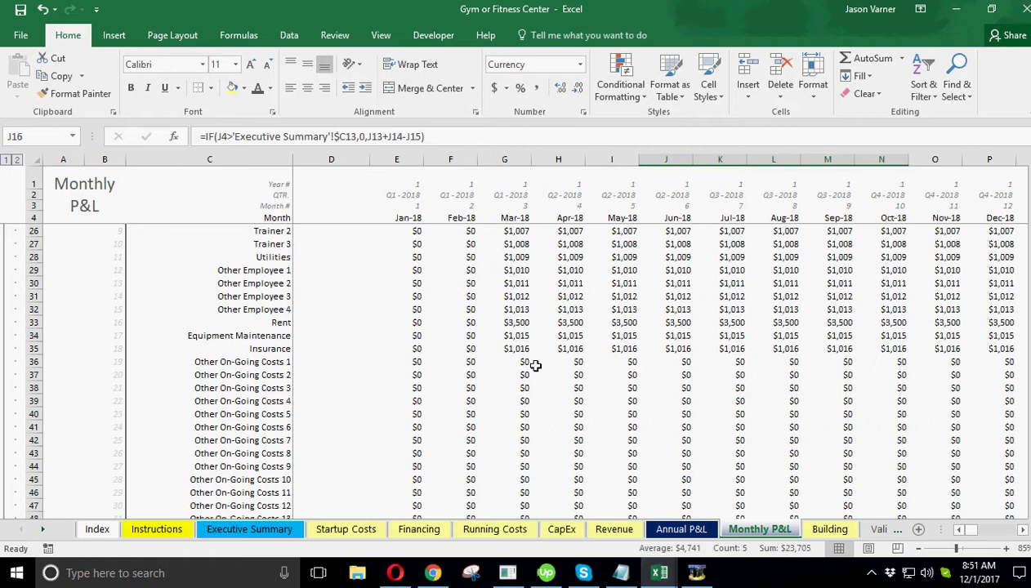
scroll(534, 365, up, 6)
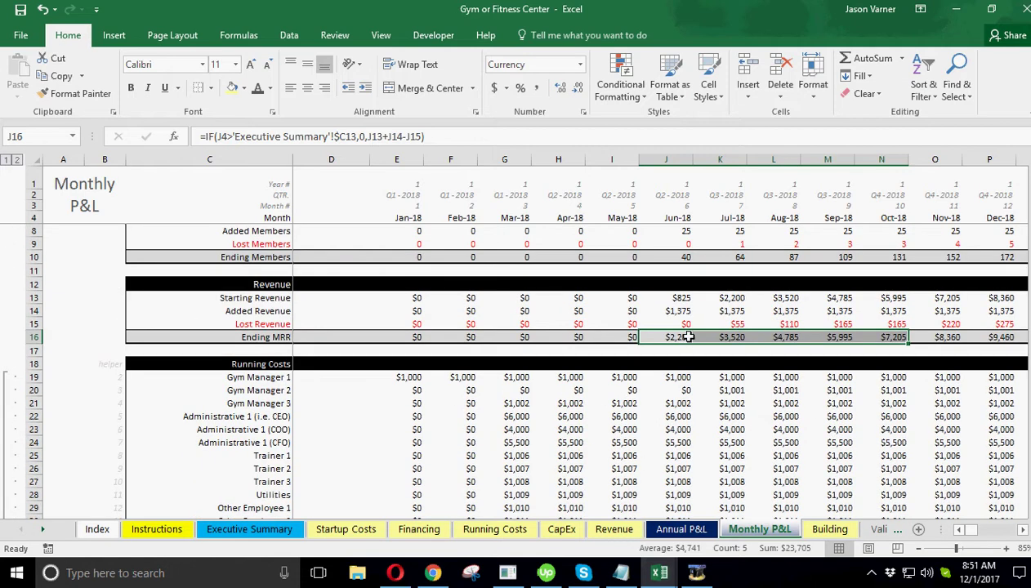
Check the monthly EBITDA figures for early 2018 and the formula behind March 2018.
scroll(460, 390, down, 16)
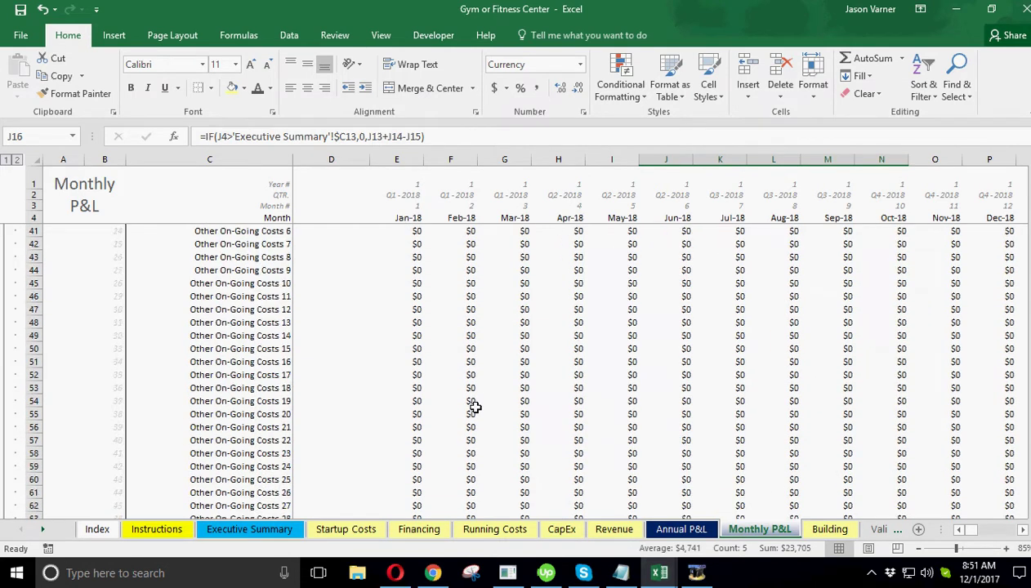
drag(409, 376, 723, 376)
click(407, 376)
click(511, 376)
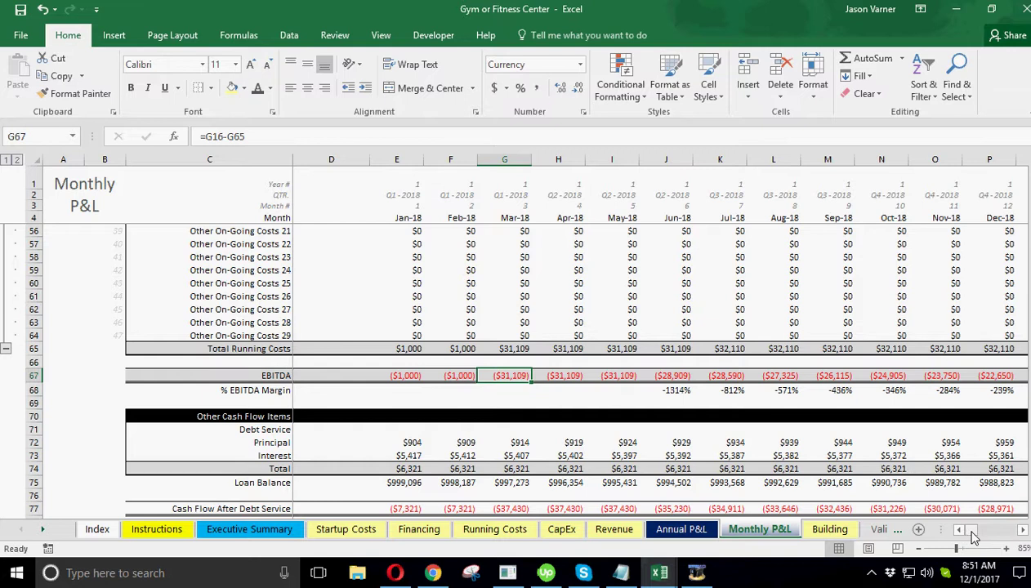
drag(971, 532, 948, 531)
Examine the Debt Service principal and interest for January 2018 under Other Cash Flow Items.
scroll(542, 431, down, 1)
scroll(542, 431, down, 4)
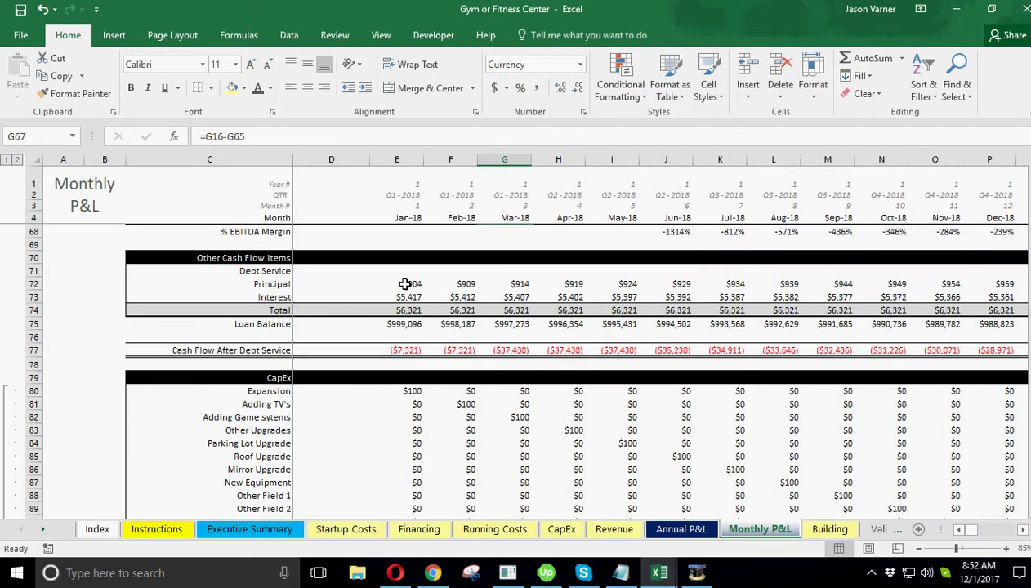
click(278, 259)
click(277, 269)
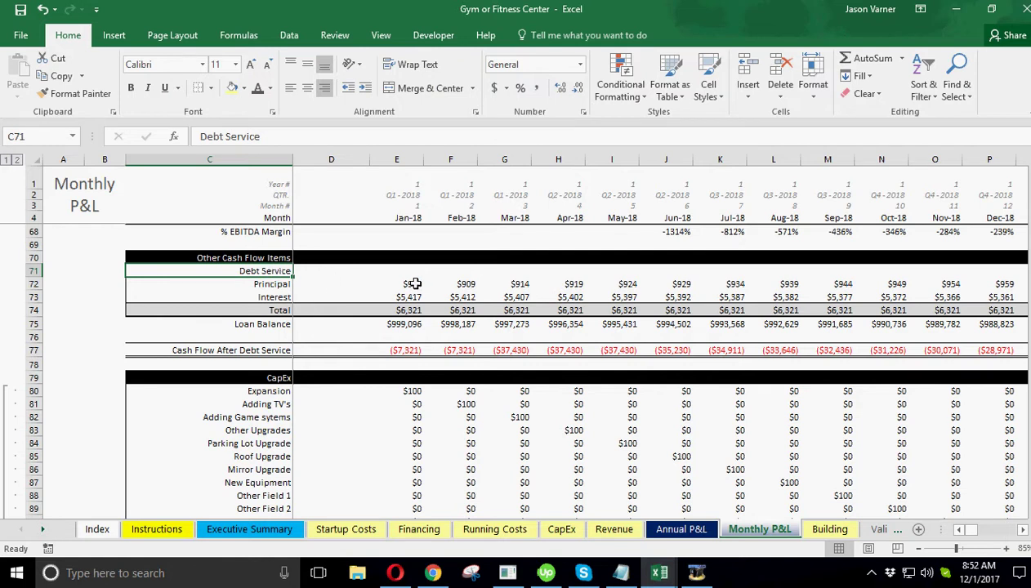
drag(411, 282, 409, 299)
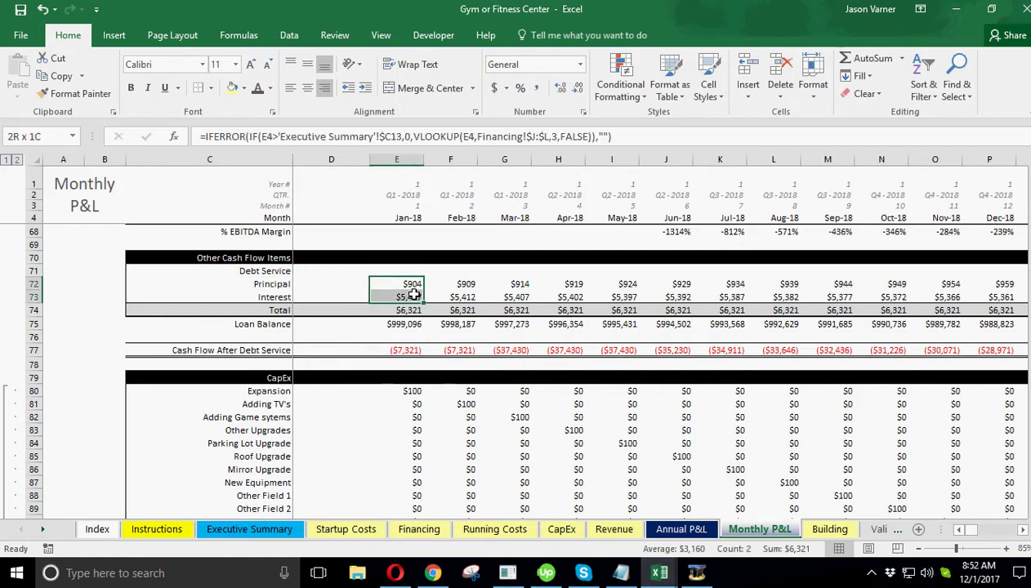
Set the Financed Amount on the Financing sheet to 0 and return to the Monthly P&L debt service rows.
click(418, 528)
click(180, 199)
key(Delete)
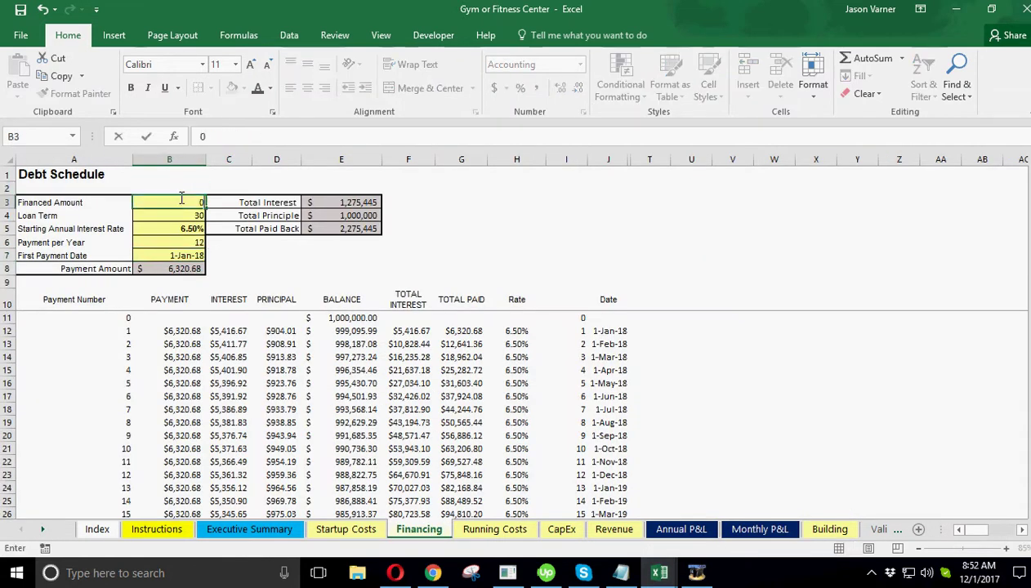
click(740, 530)
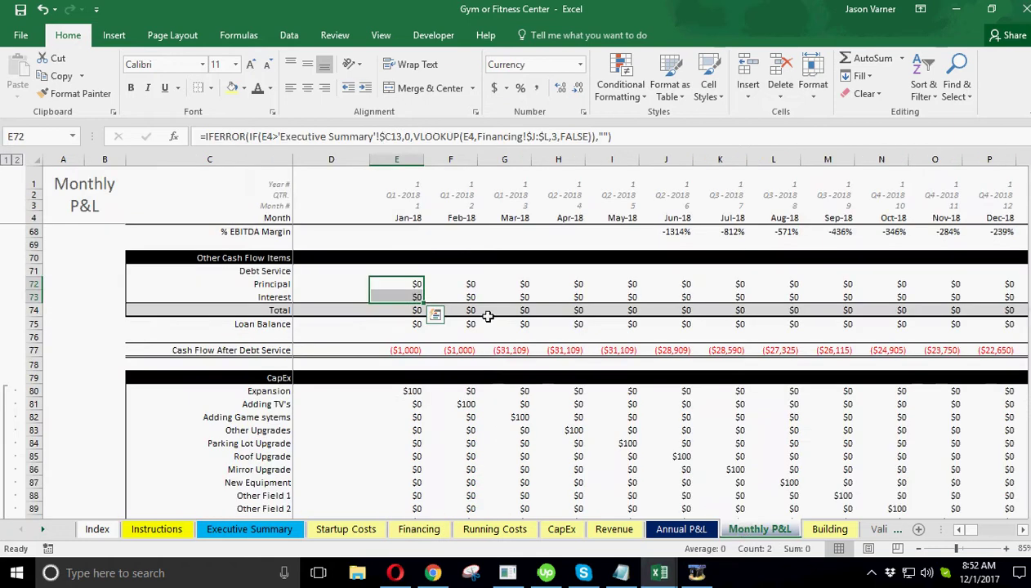
Review Cash Flow After Debt Service for January through April 2018 and continue down the CapEx items.
scroll(412, 308, down, 1)
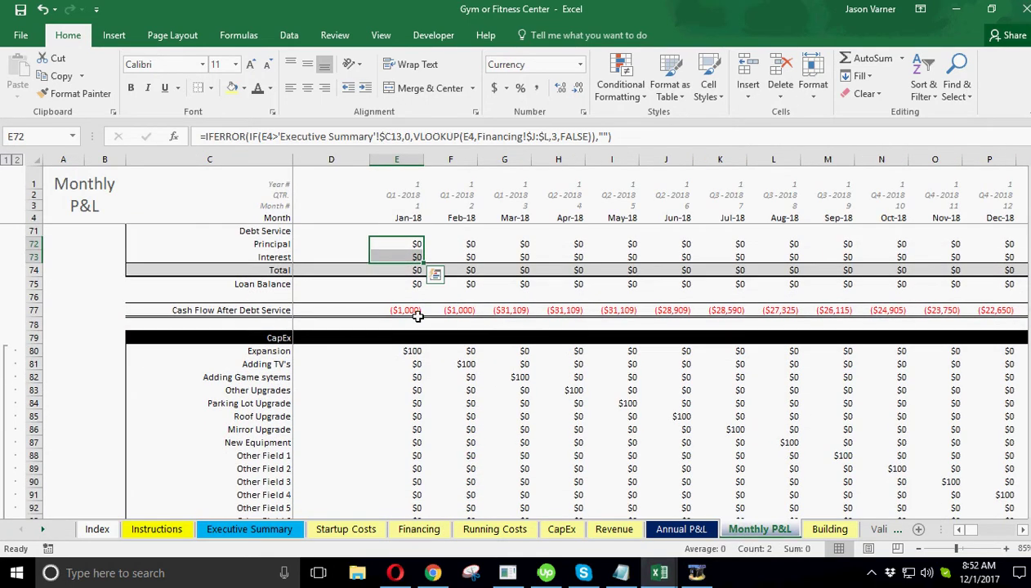
drag(401, 311, 564, 314)
scroll(533, 431, down, 15)
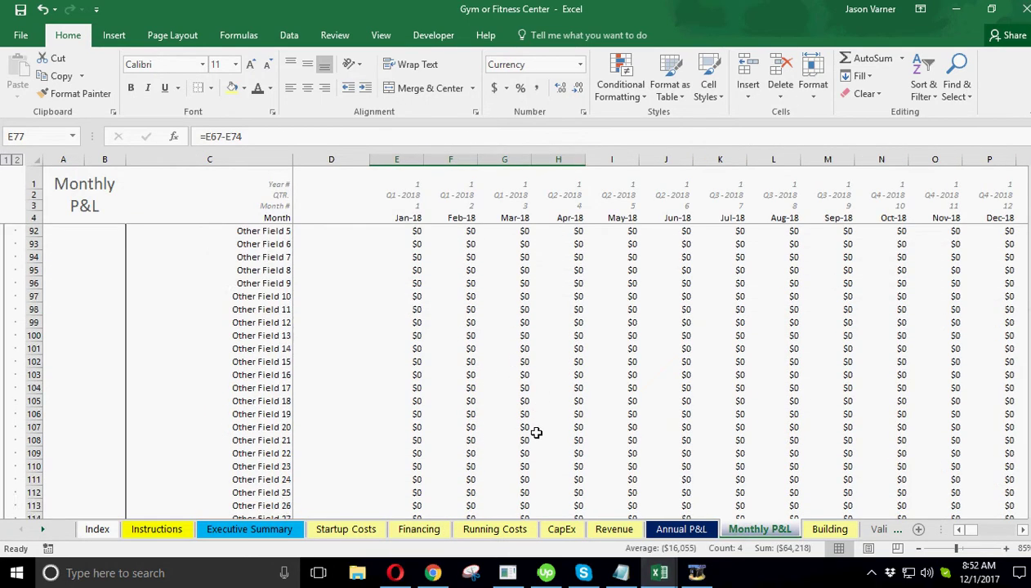
Trace the Total CapEx row on the Monthly P&L from January 2018 into later years and back.
click(410, 360)
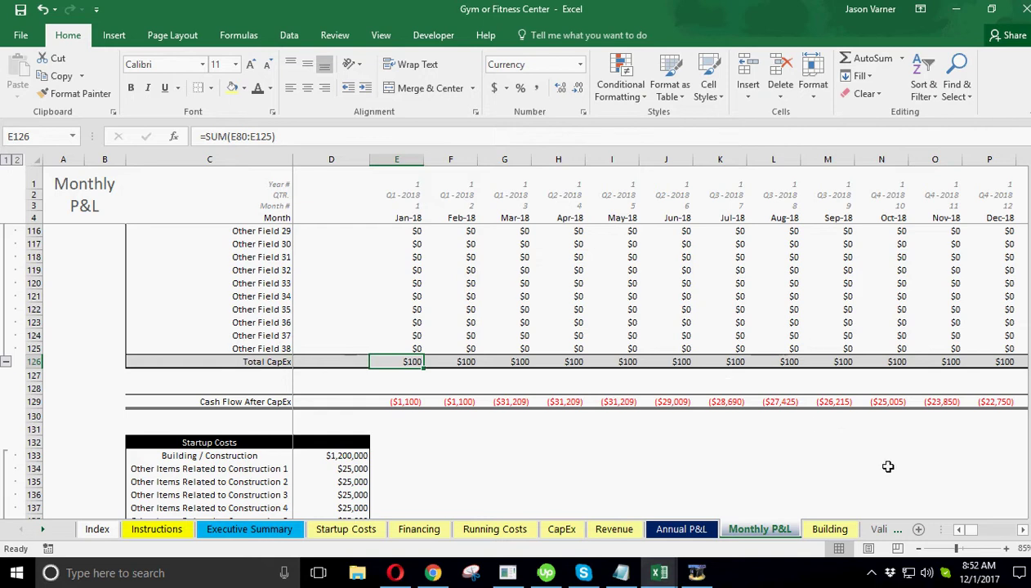
drag(1024, 531, 1024, 531)
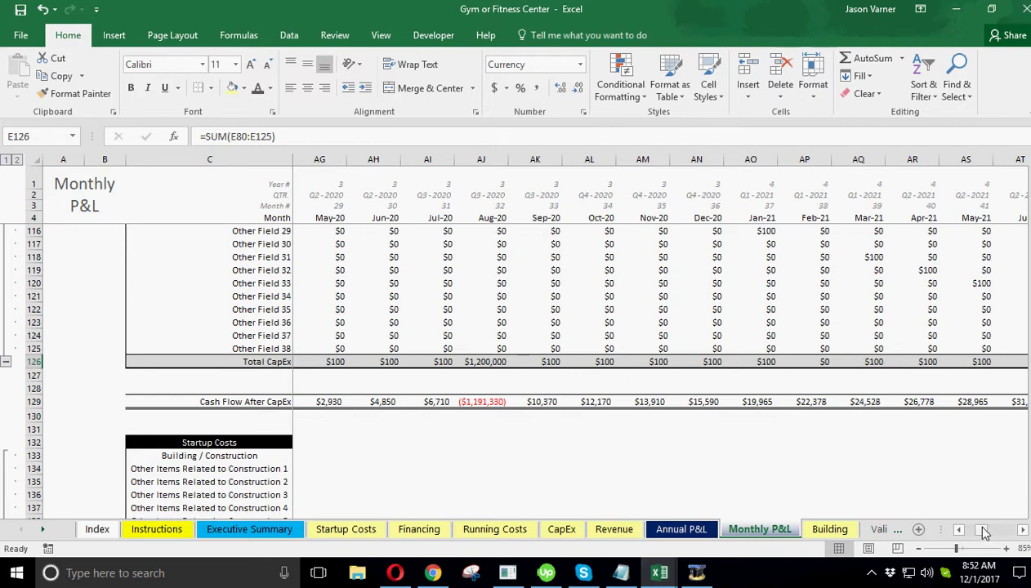
drag(985, 535, 982, 535)
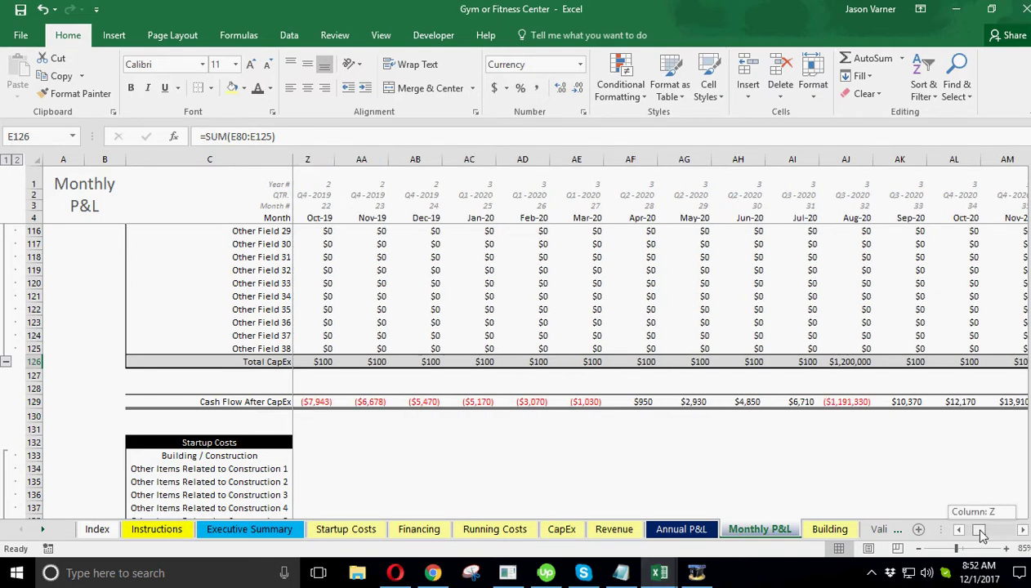
drag(982, 534, 958, 520)
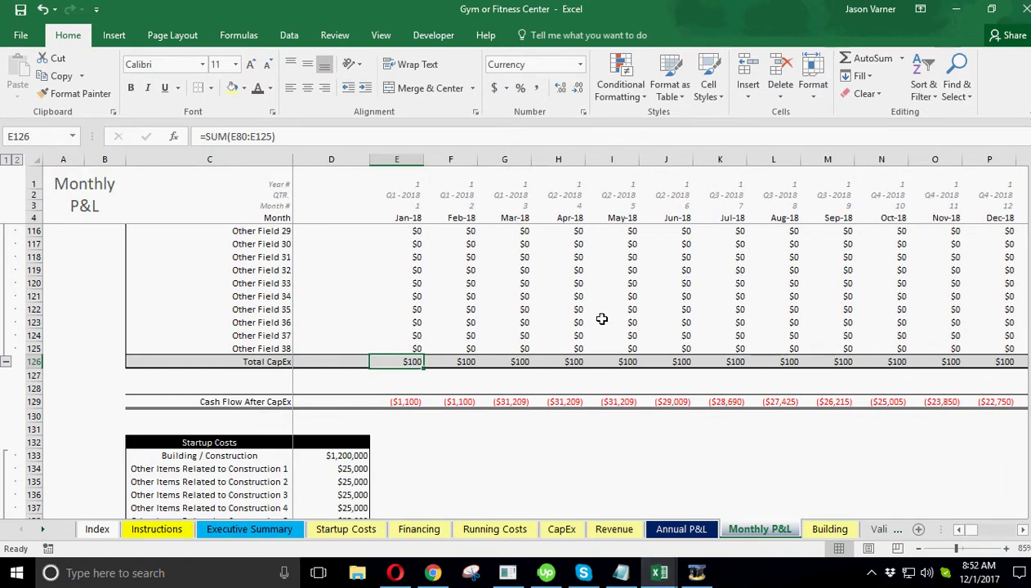
Check the Cash Flow After CapEx formulas for May, July, August and September 2018.
click(621, 402)
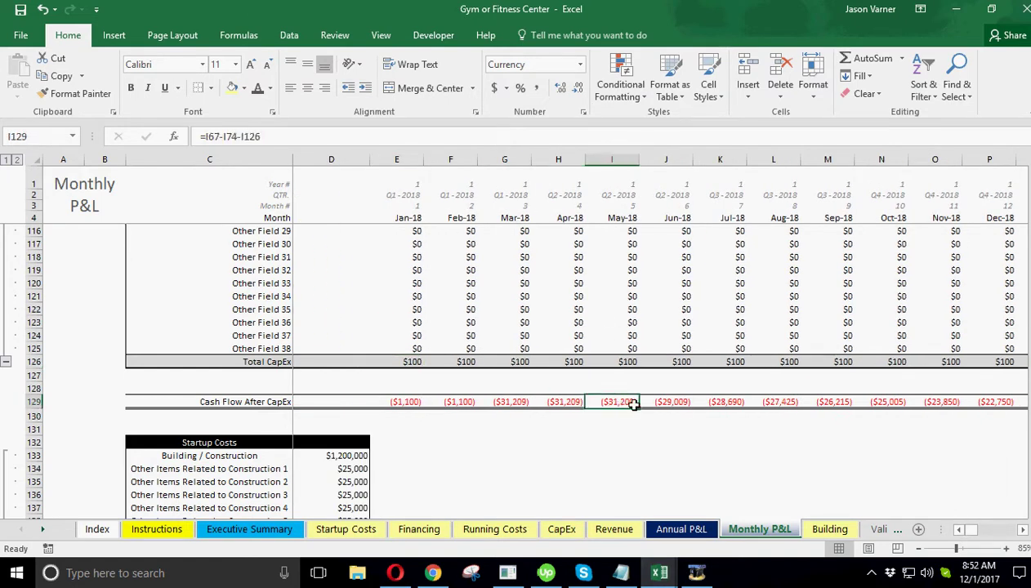
click(721, 402)
click(772, 402)
click(829, 402)
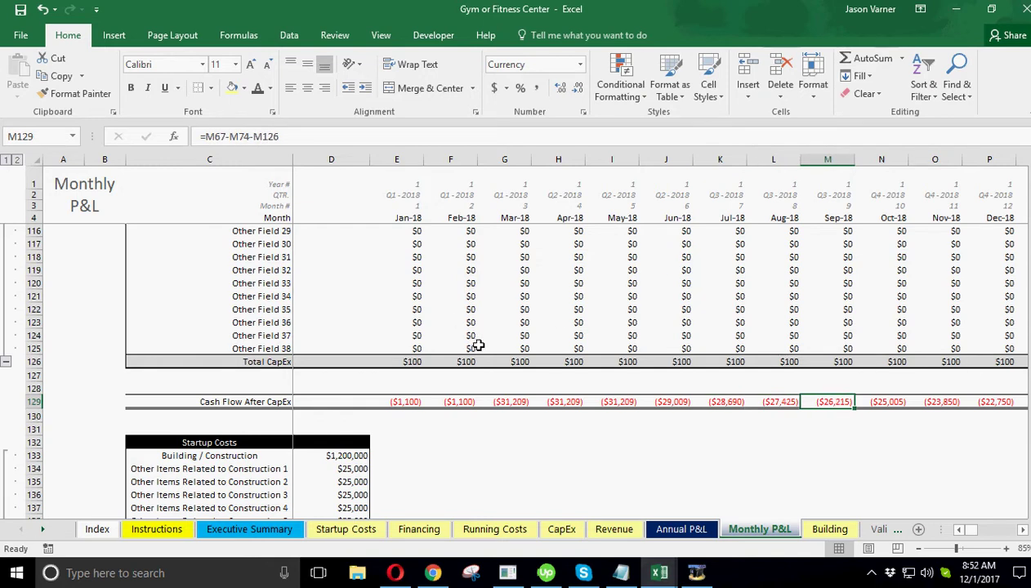
Review the startup costs and loan balance on the Monthly P&L, and inspect the Exit Value of Business for December 2027.
scroll(479, 345, down, 17)
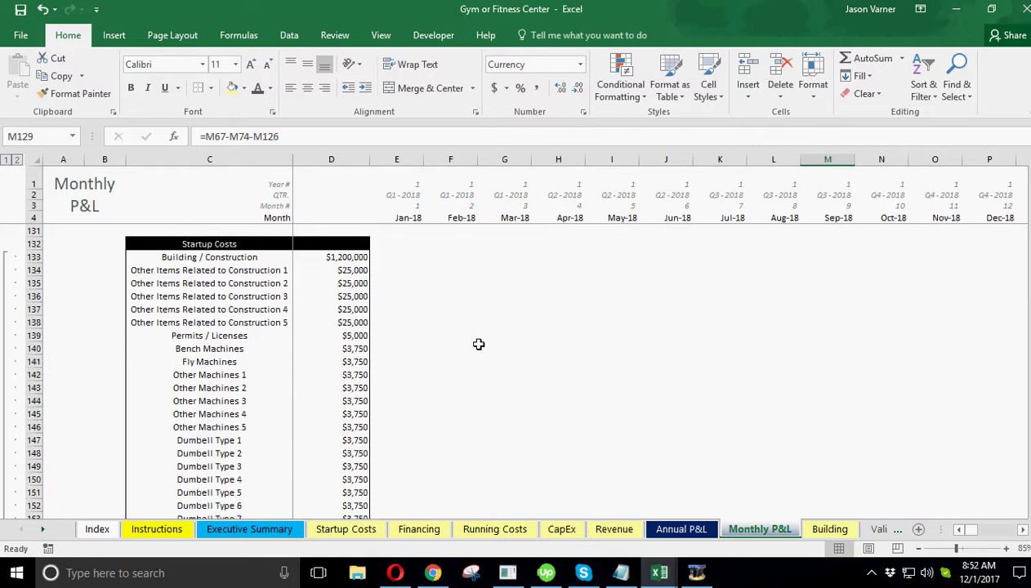
scroll(479, 345, down, 13)
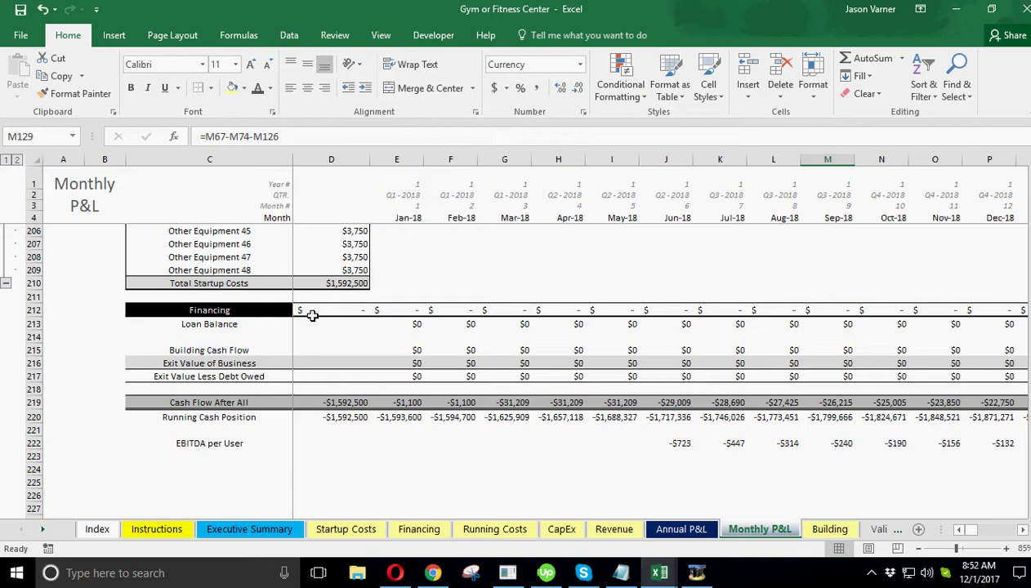
click(417, 325)
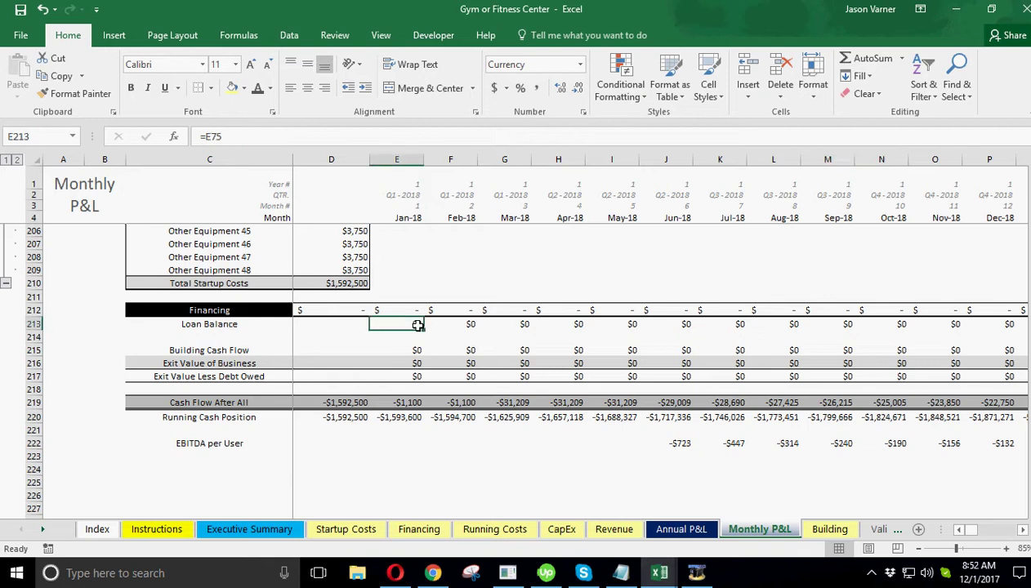
drag(965, 530, 1011, 535)
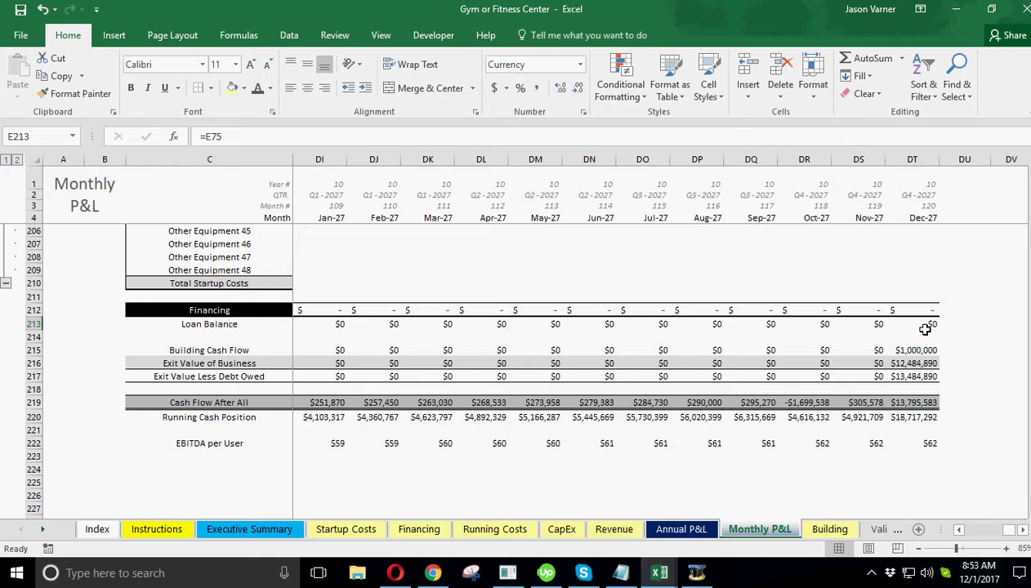
click(909, 364)
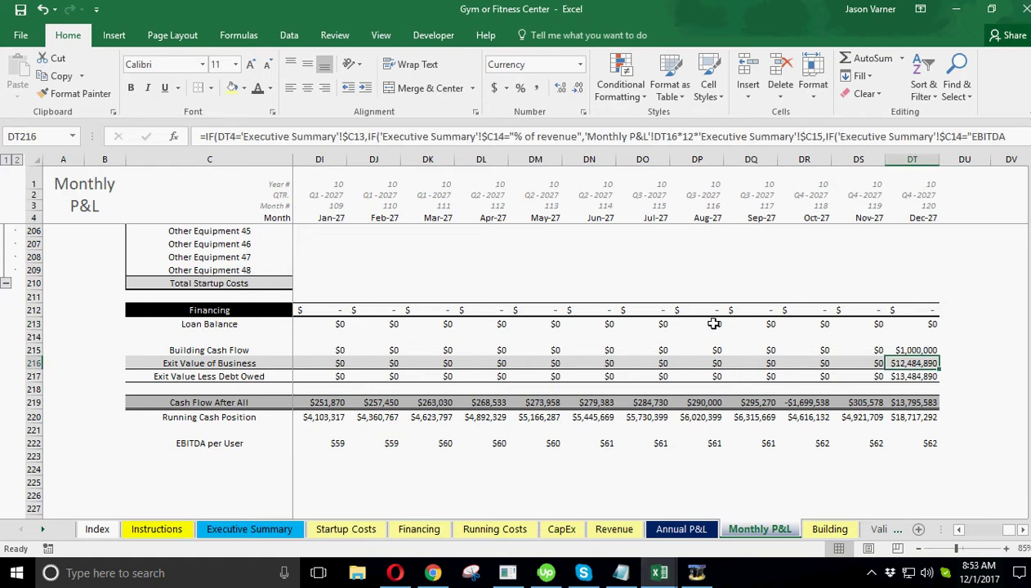
Set the Exit Month on the Executive Summary to 1-Nov-25.
click(260, 530)
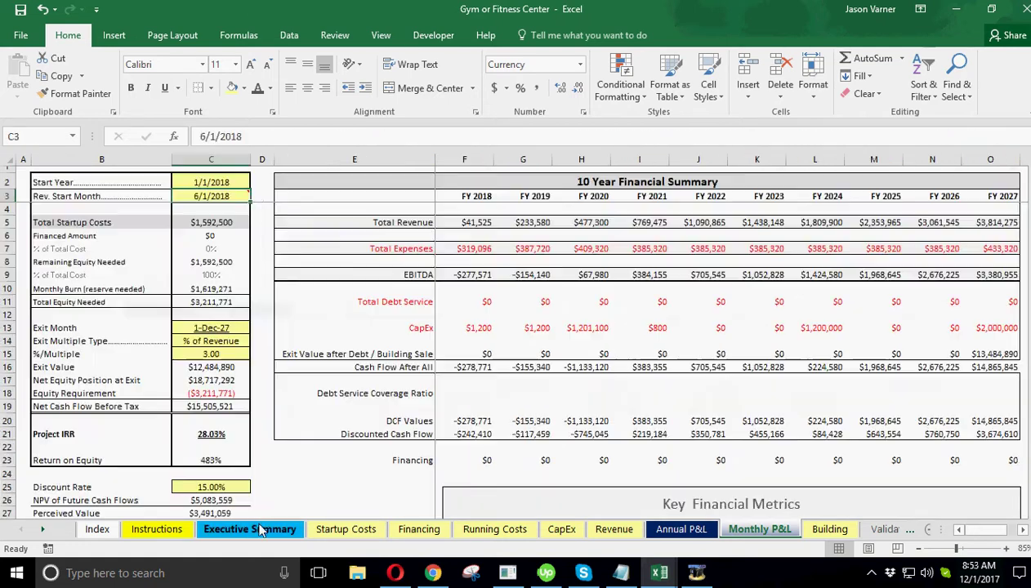
click(206, 328)
click(256, 328)
drag(256, 356, 256, 379)
click(194, 358)
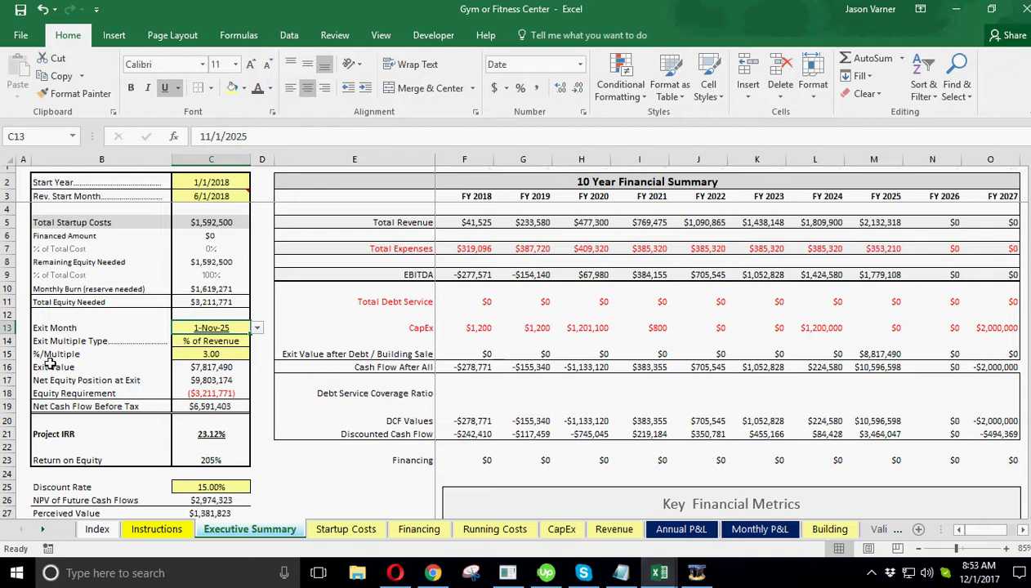
Set the October 2027 cost of Other Field 34 on the CapEx sheet to 0.
click(562, 529)
scroll(371, 433, down, 6)
scroll(371, 433, down, 3)
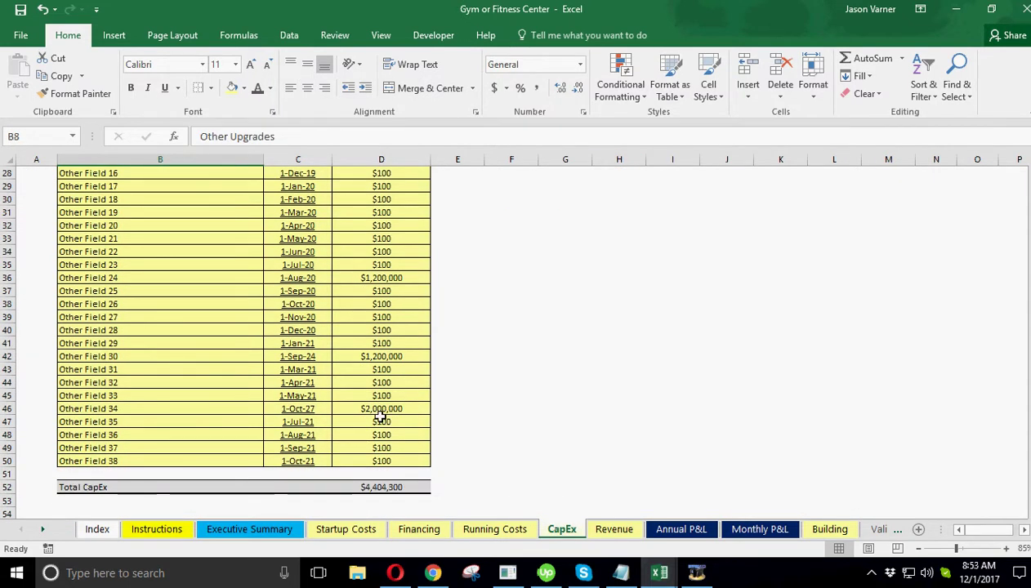
click(381, 409)
text(0)
key(Return)
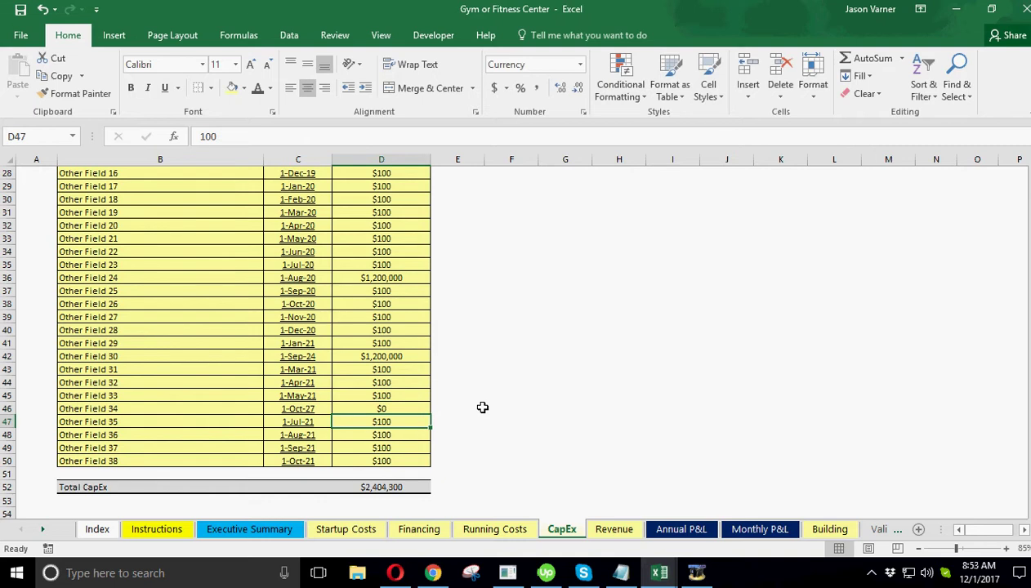
Check the Executive Summary, and inspect the November 2025 exit values and Building Cash Flow formula on the Monthly P&L.
click(260, 530)
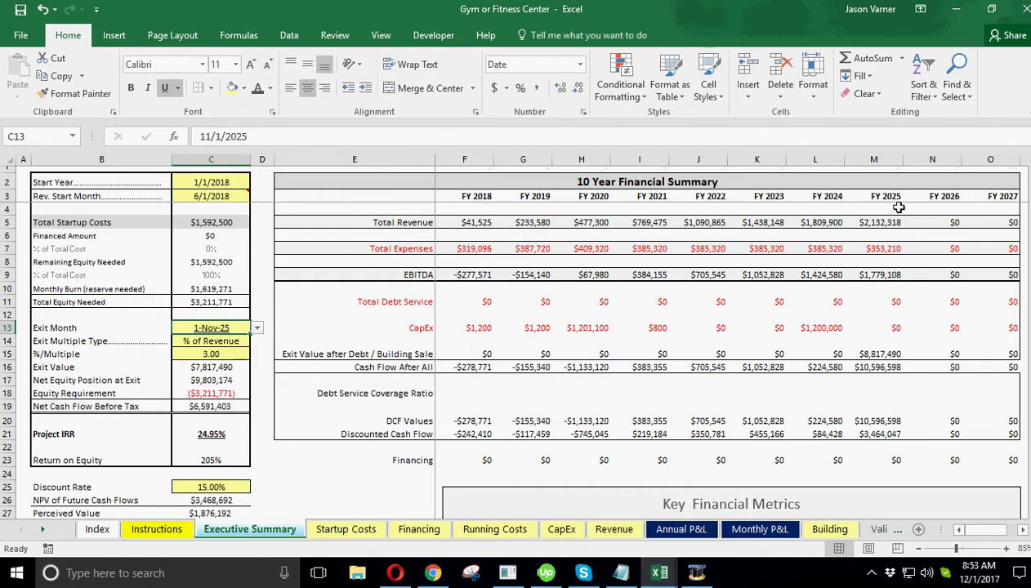
click(758, 528)
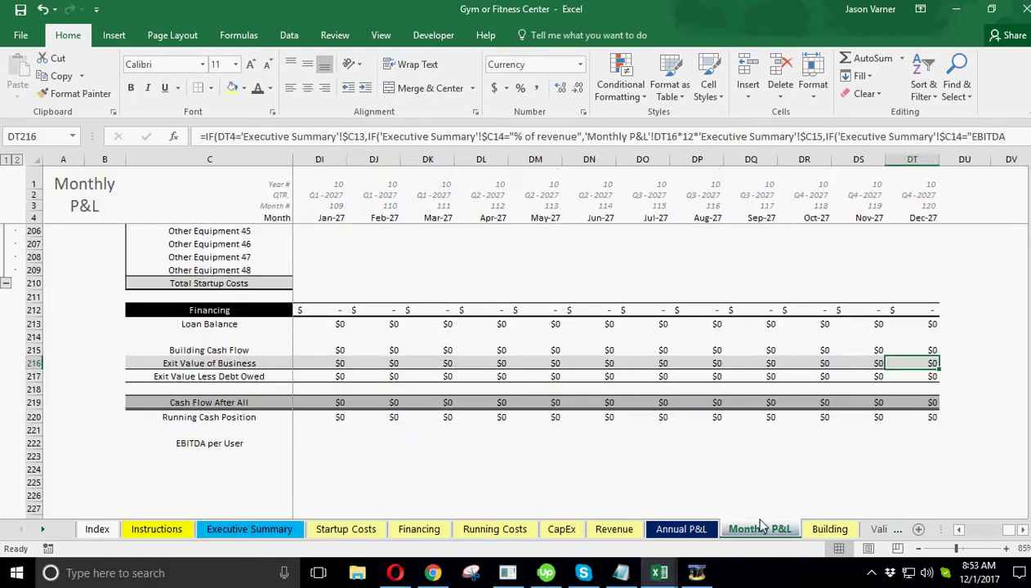
click(960, 531)
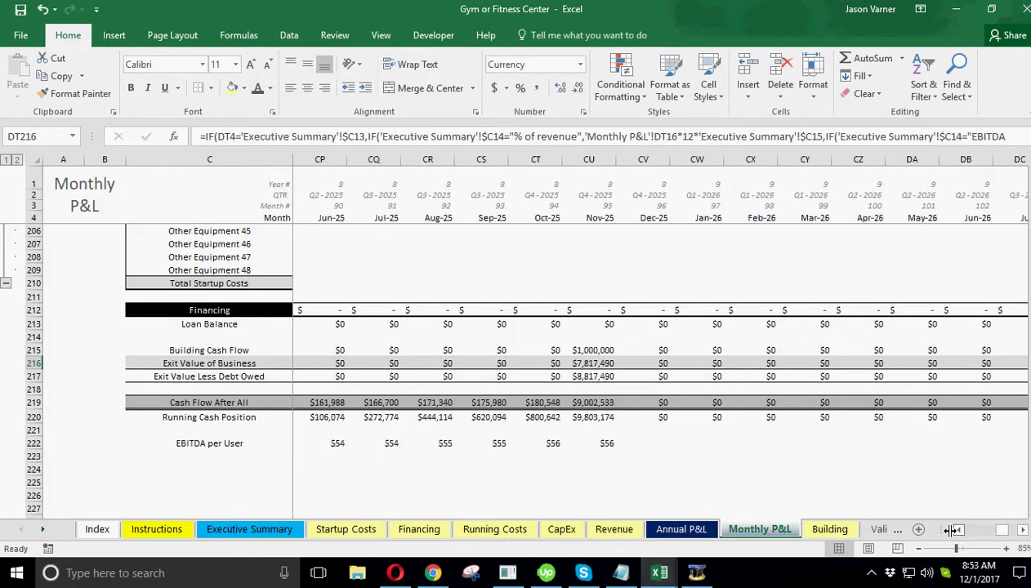
click(587, 349)
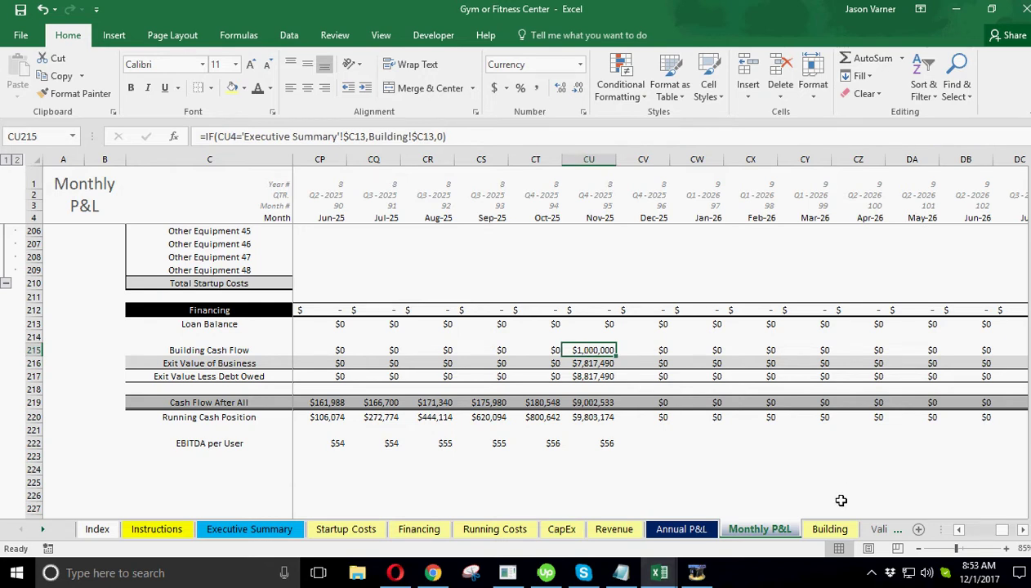
Examine the yearly Sale of Building entries on the Building sheet, including Years 6, 7 and 10.
click(830, 530)
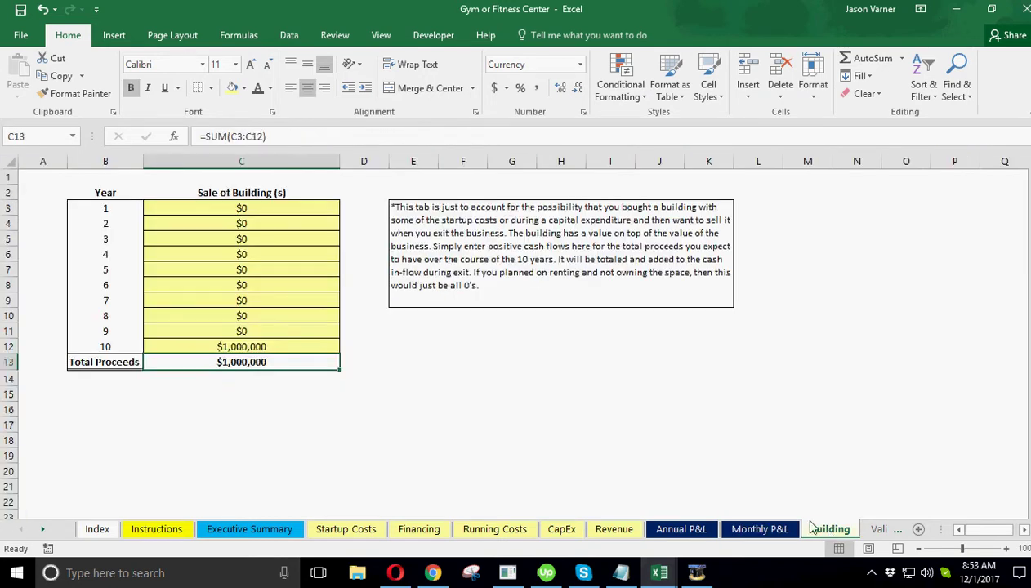
click(272, 288)
click(245, 343)
click(248, 298)
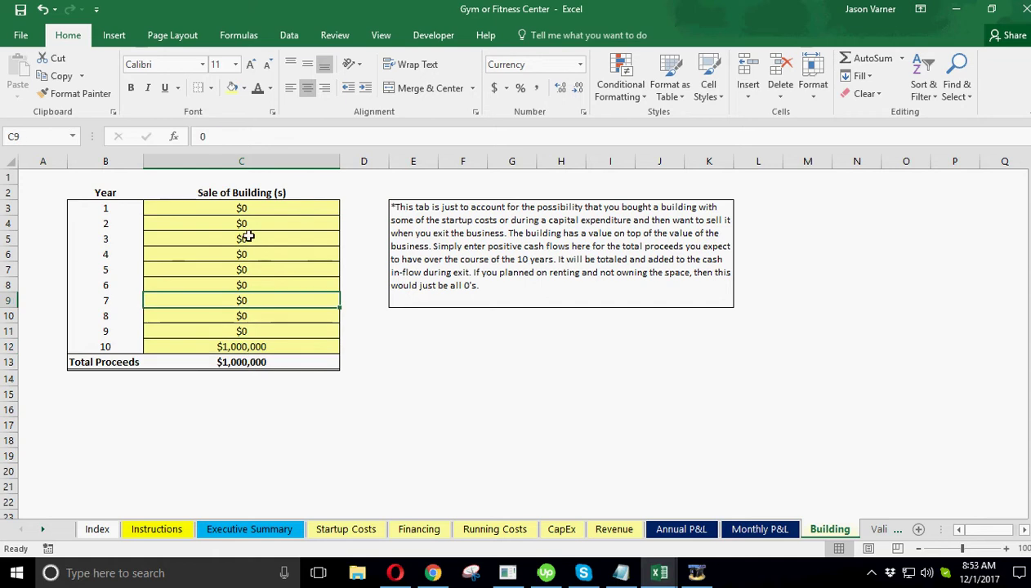
click(246, 347)
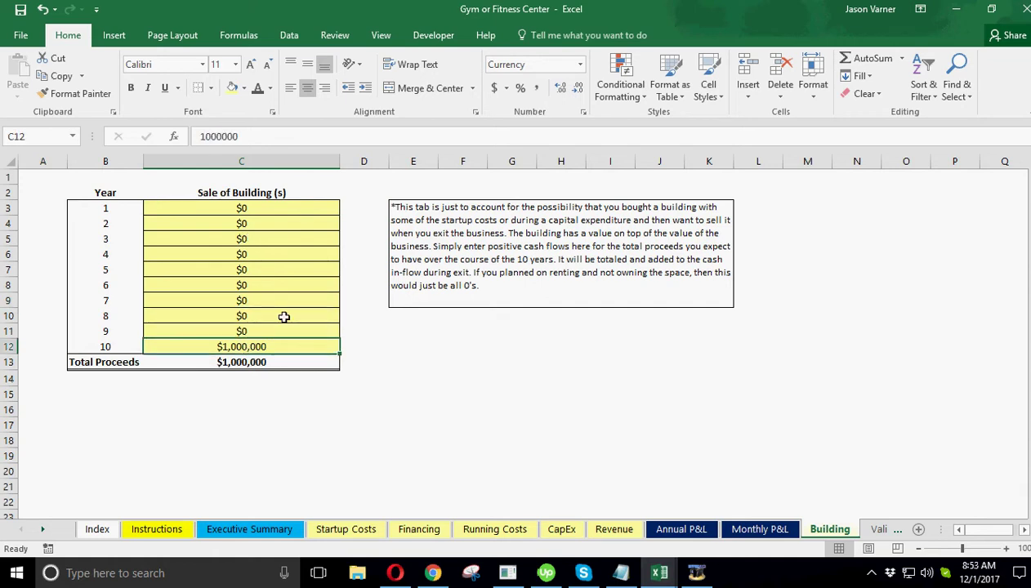
Clear the Year 10 Sale of Building amount, and fill Year 9's 0 down into it.
key(BackSpace)
key(Return)
click(282, 331)
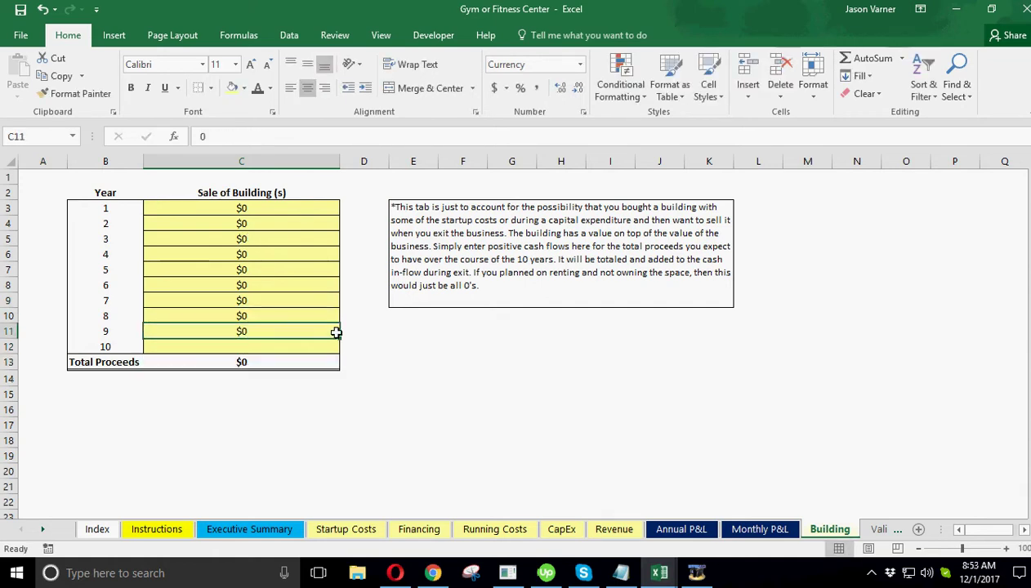
drag(341, 337, 341, 351)
click(288, 347)
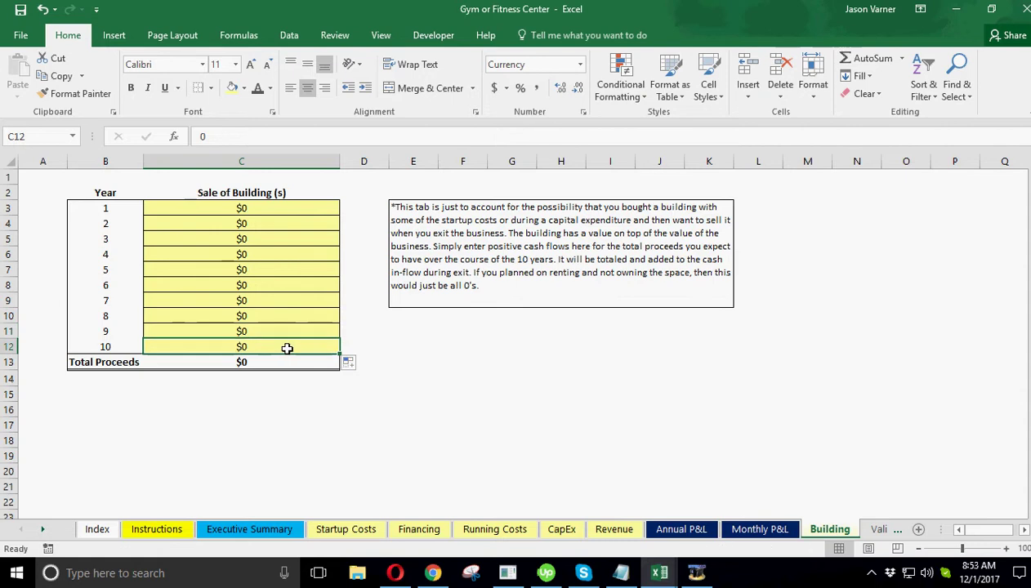
Examine the Sale of Building entries for the first seven years on the Building sheet.
click(250, 254)
click(112, 209)
click(219, 211)
click(226, 224)
click(228, 240)
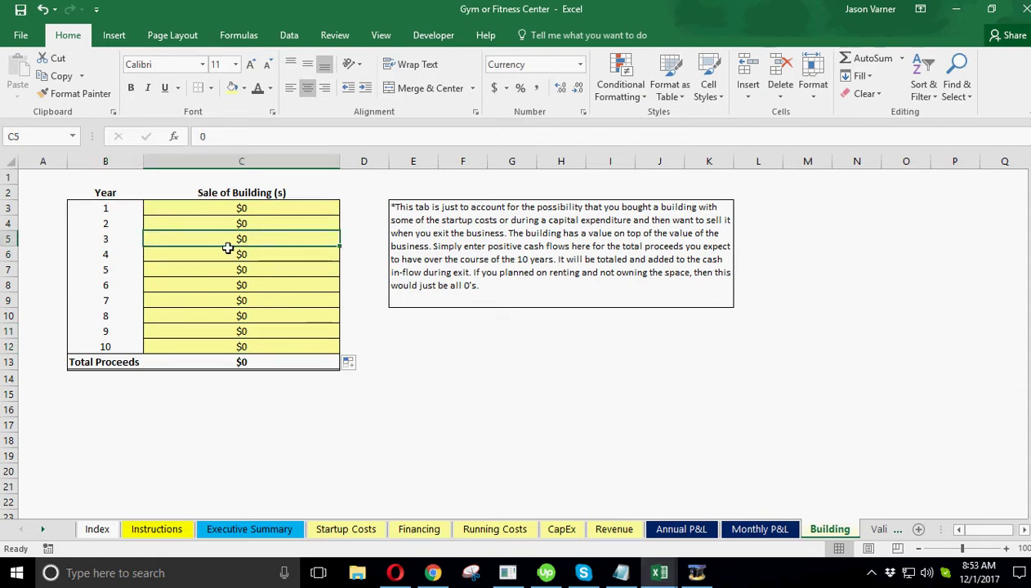
click(233, 256)
click(240, 284)
mouse_move(112, 294)
mouse_down()
mouse_move(219, 294)
mouse_move(111, 296)
mouse_up()
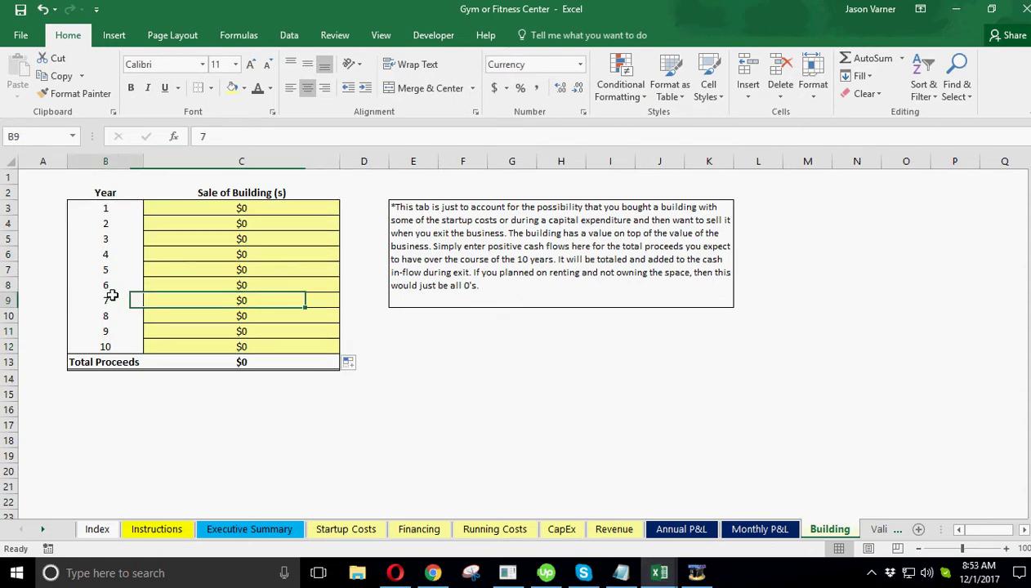
click(244, 288)
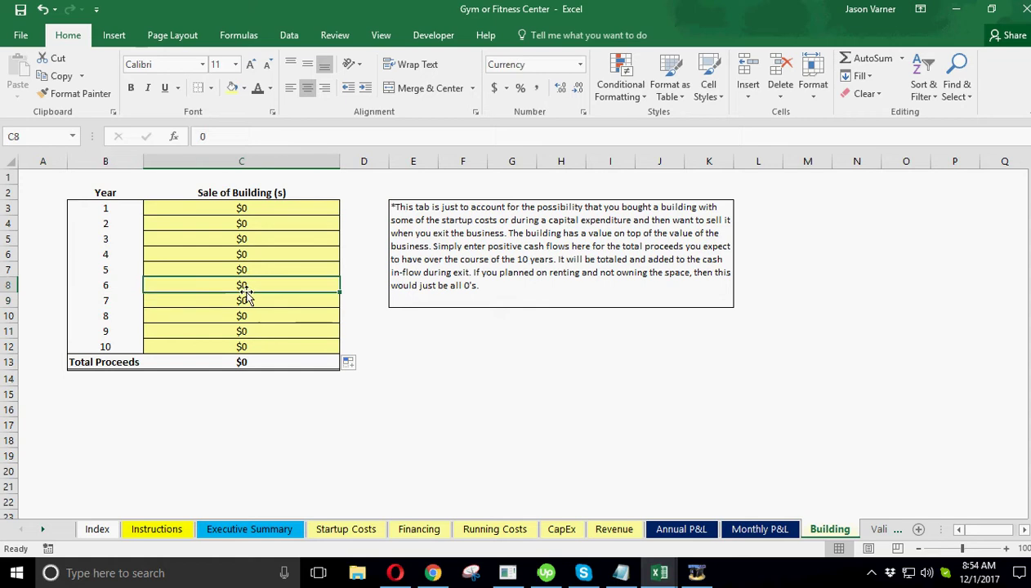
Set the Year 8 Sale of Building to 1000000, and check the November 2025 exit values on the Monthly P&L.
click(204, 317)
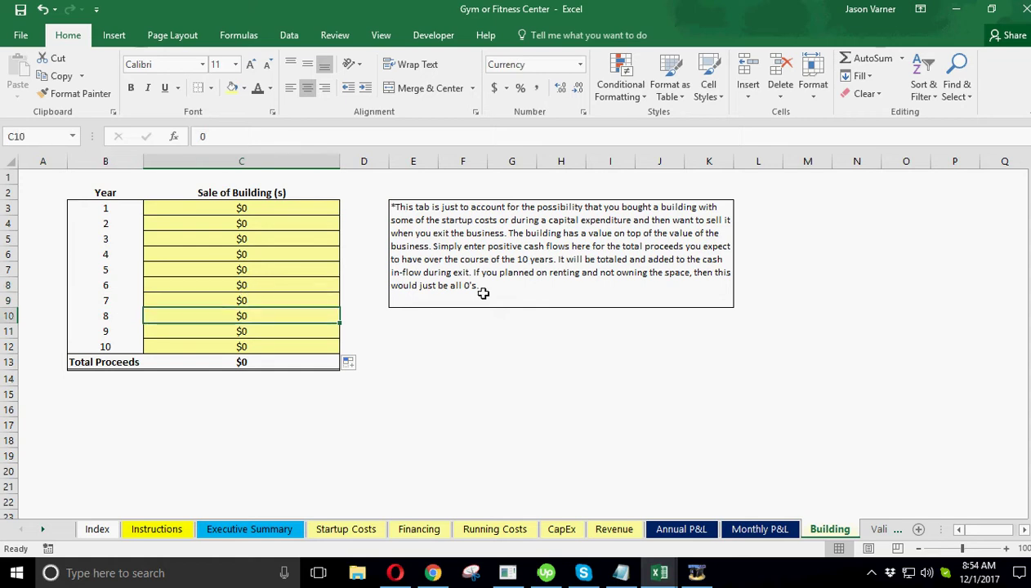
text(1000000)
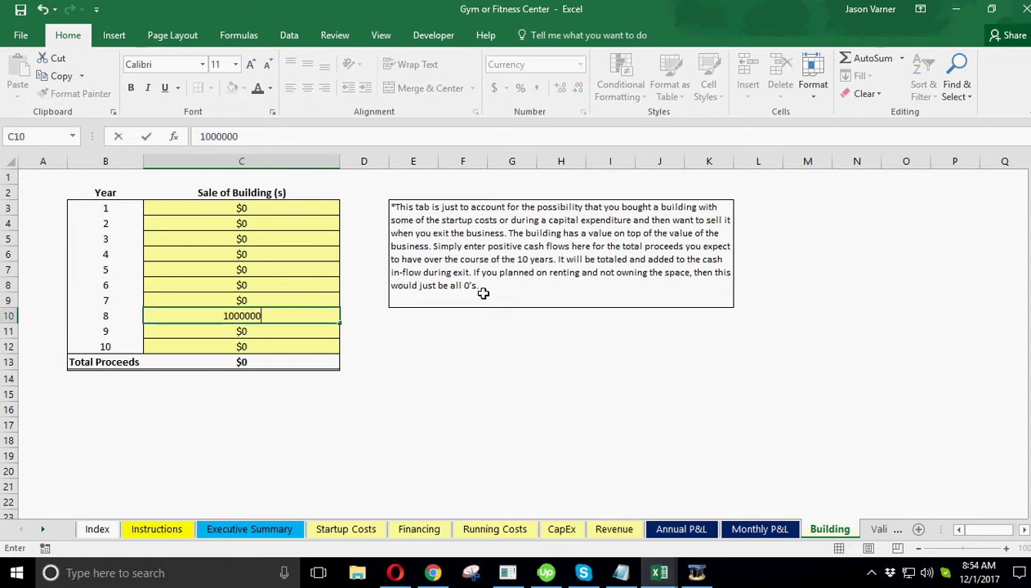
key(Return)
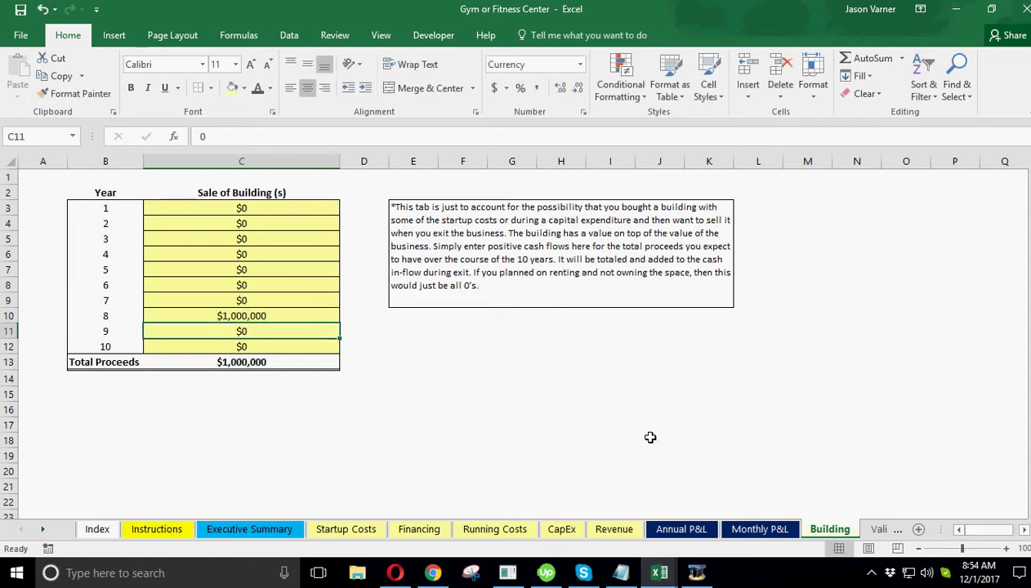
click(741, 529)
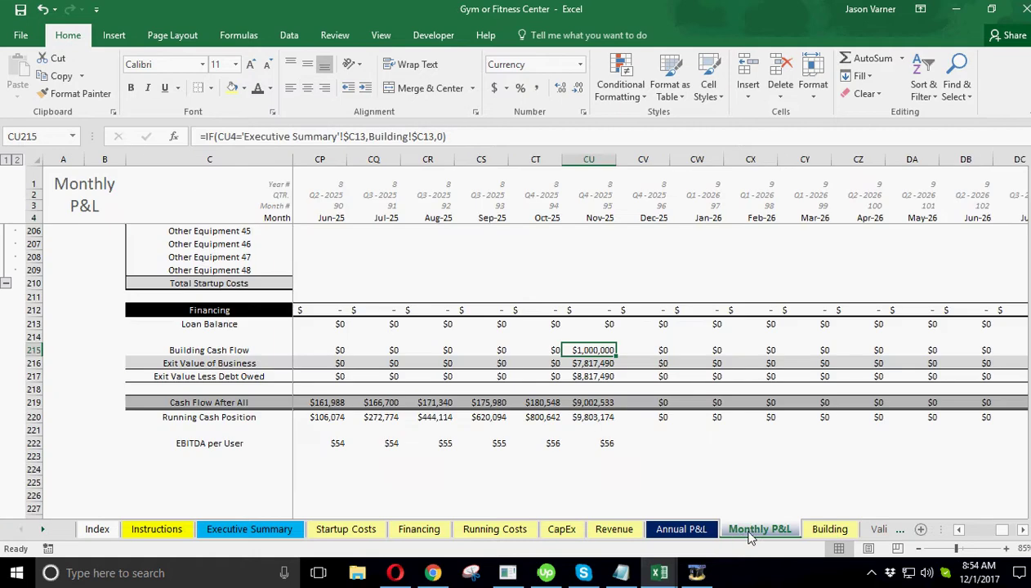
click(599, 364)
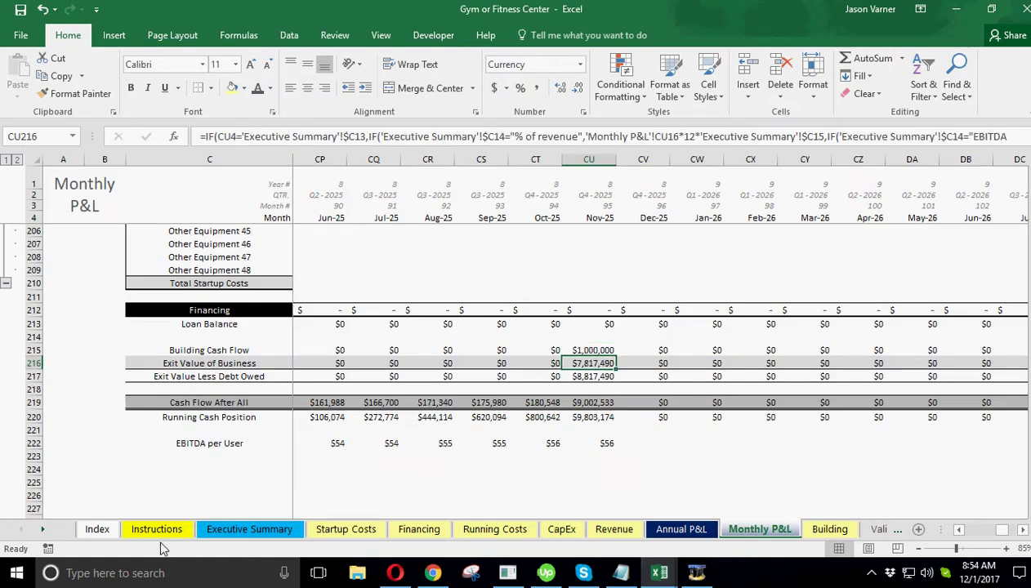
Set the exit %/Multiple on the Executive Summary to 0.5, keeping the % of Revenue multiple type.
click(229, 537)
click(227, 343)
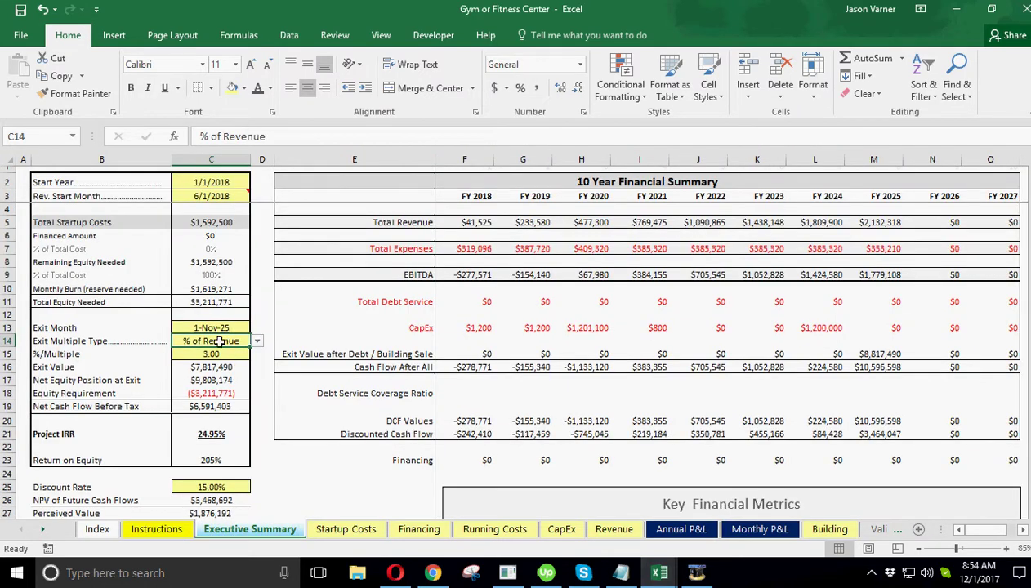
click(218, 354)
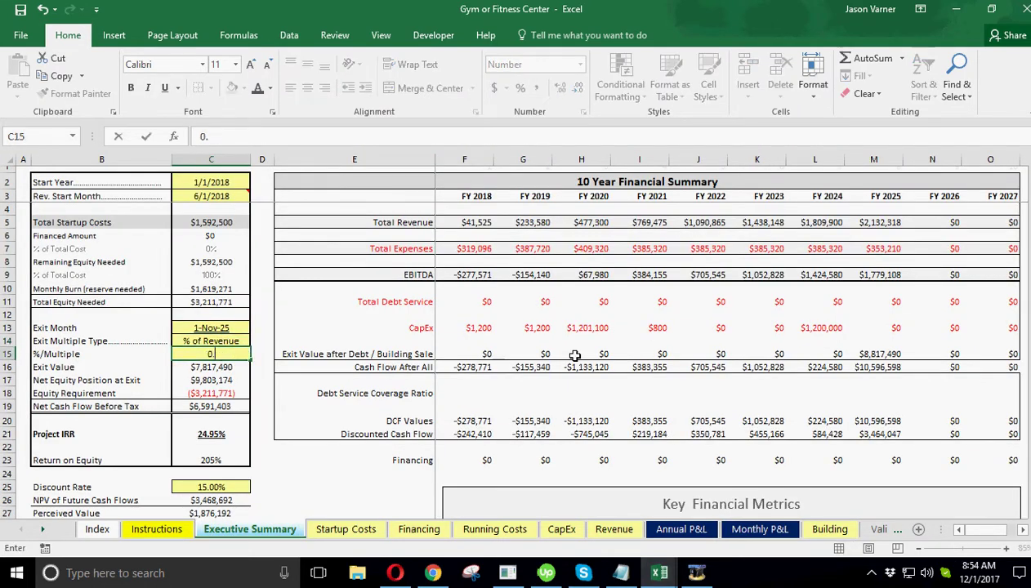
text(0.5)
key(Return)
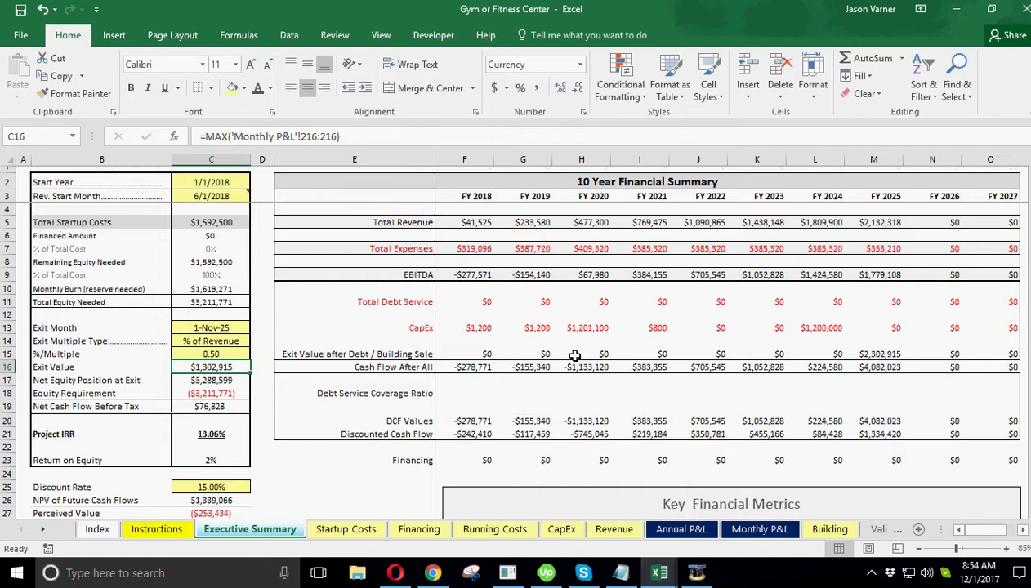
Inspect the November 2025 Ending MRR on the Monthly P&L.
click(756, 529)
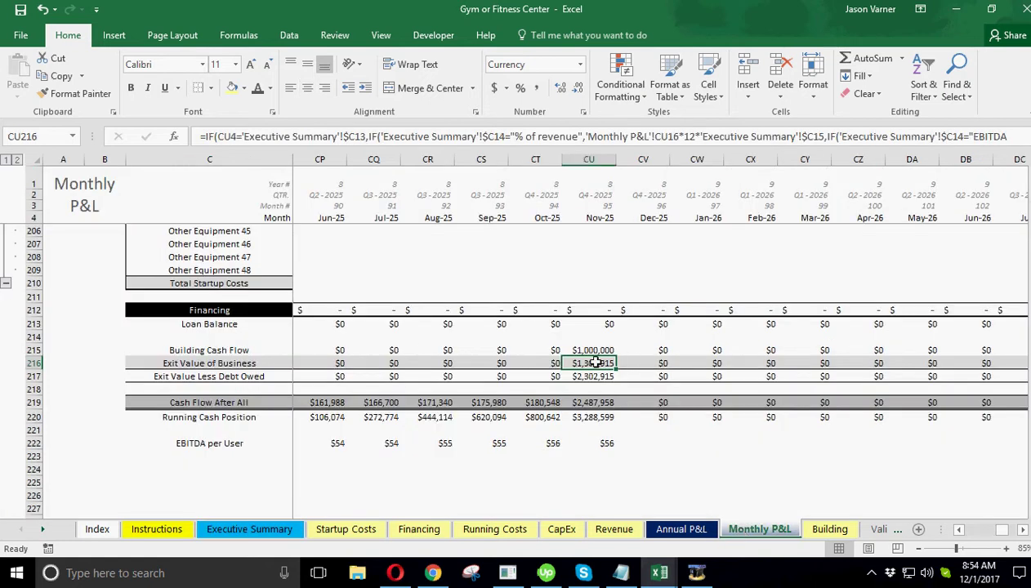
drag(1028, 461, 1028, 455)
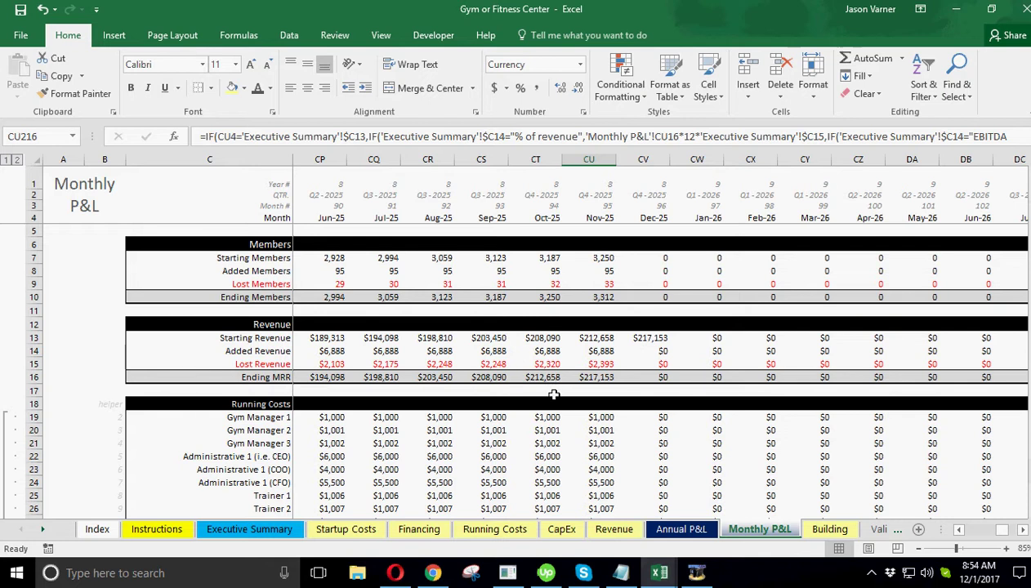
click(605, 377)
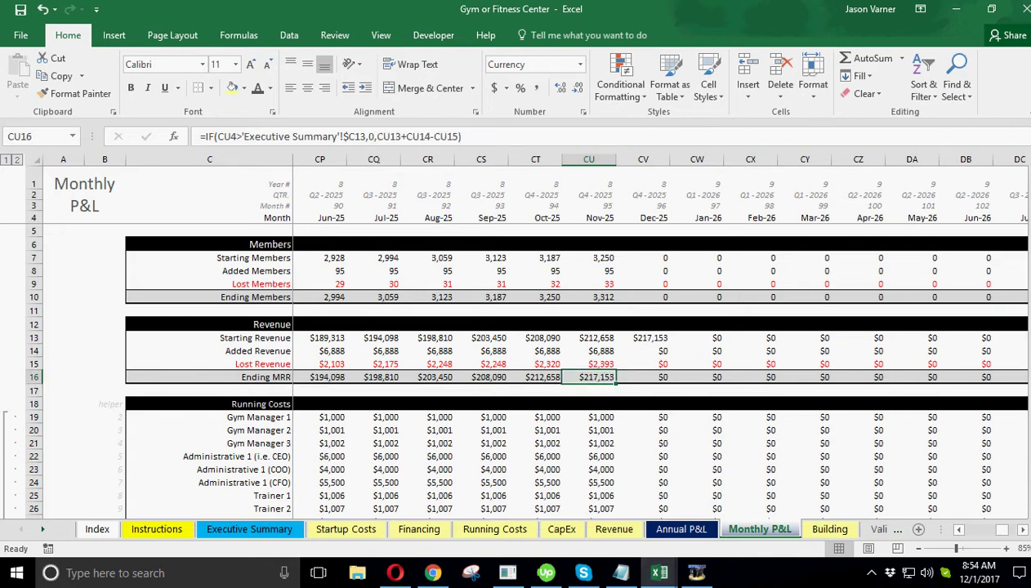
Enter the annualised revenue calculation =217000*12 in cell CU225, below the November 2025 figures on the Monthly P&L.
drag(1027, 214, 1028, 488)
scroll(697, 451, up, 2)
click(592, 454)
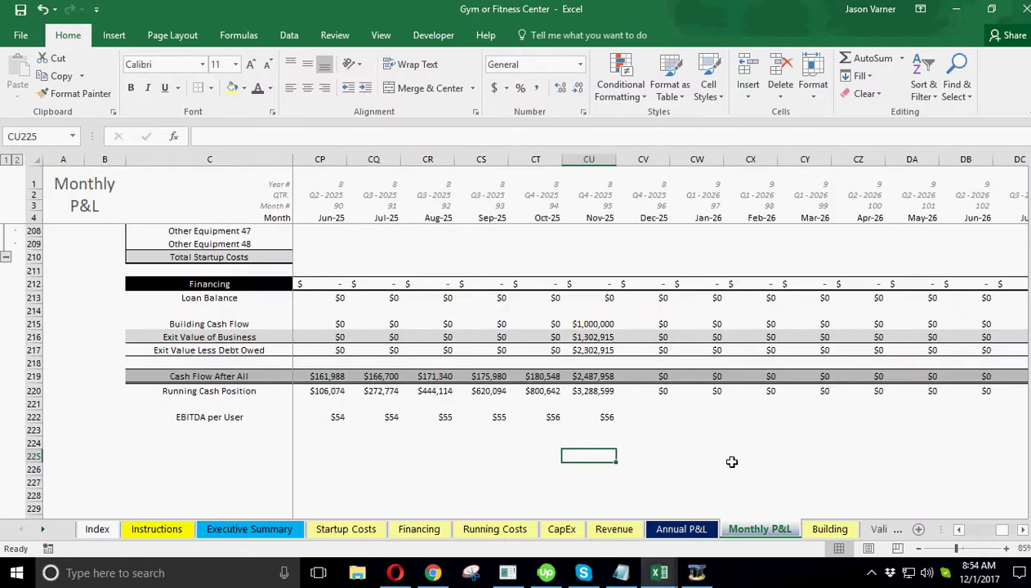
text(=21)
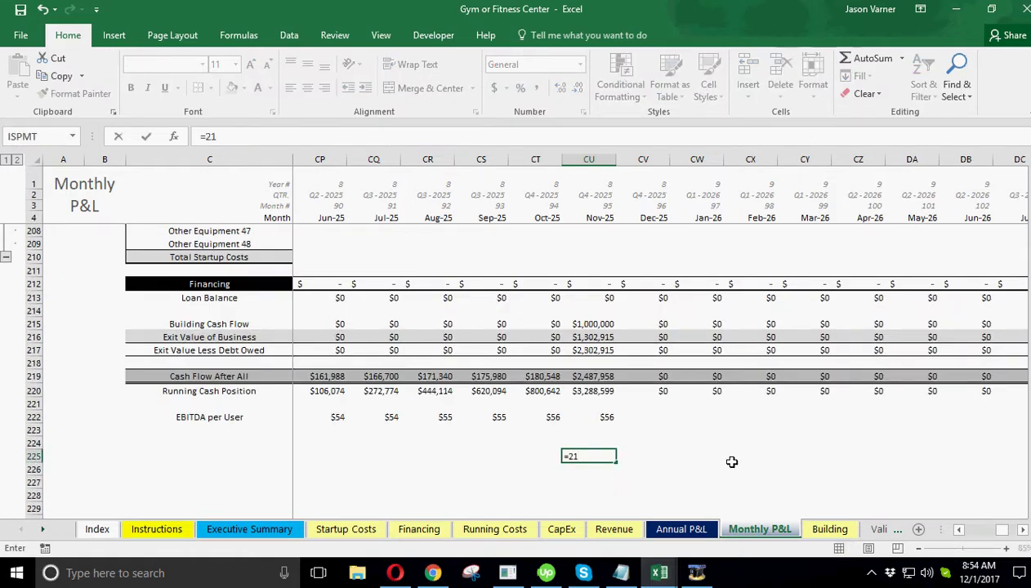
text(7000*12)
key(Return)
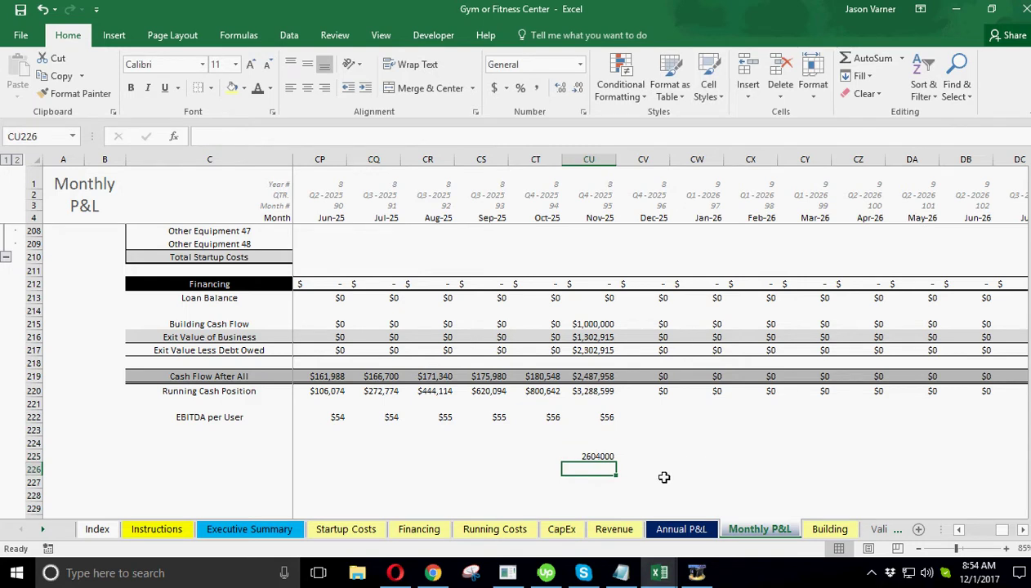
text(=)
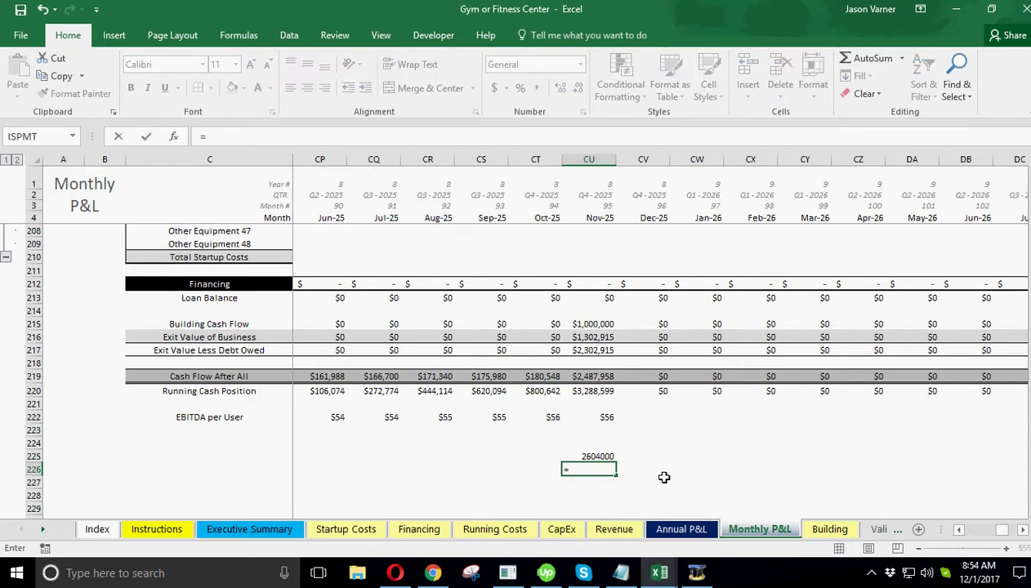
click(599, 454)
text(-)
scroll(660, 450, up, 3)
scroll(660, 451, up, 20)
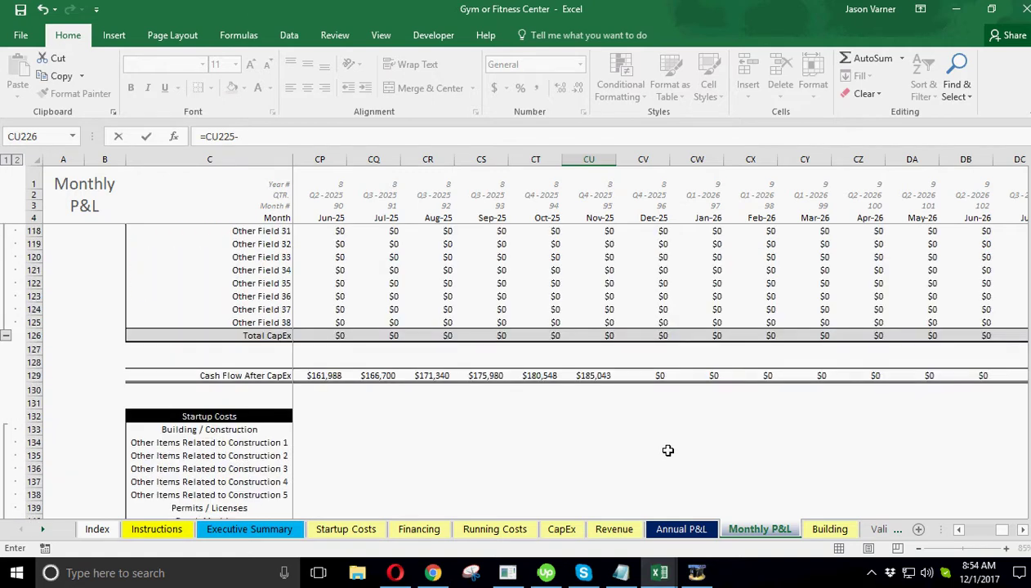
scroll(668, 450, down, 20)
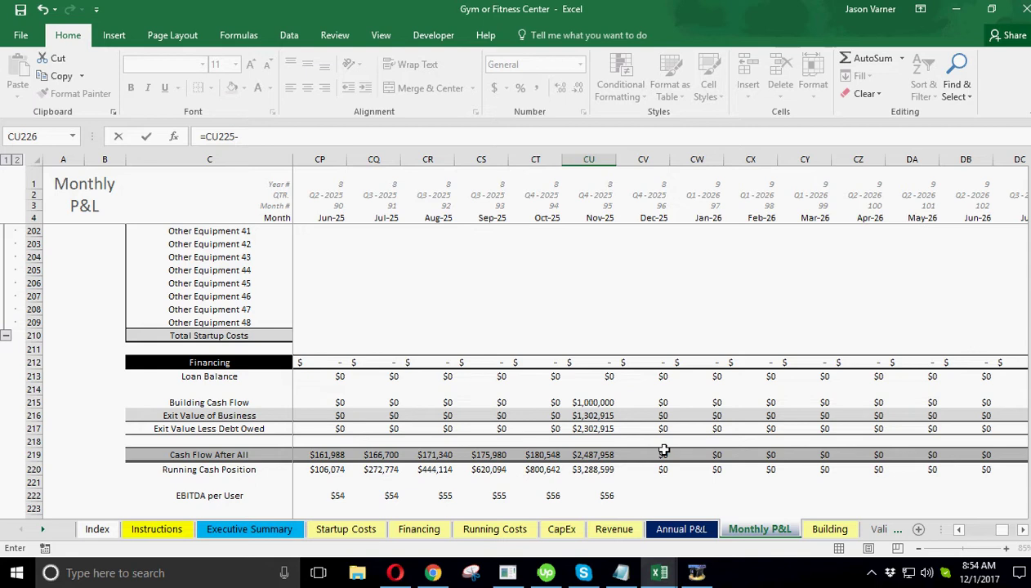
scroll(663, 450, down, 3)
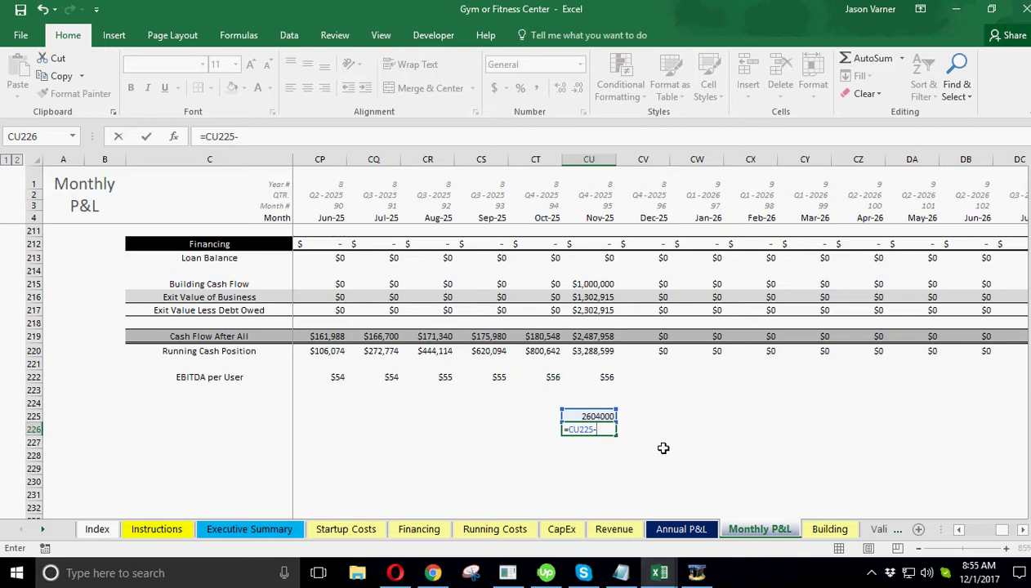
key(BackSpace)
key(BackSpace)
key(BackSpace)
key(BackSpace)
key(BackSpace)
key(BackSpace)
key(Return)
Clear the trial calculation in CU225, and restore it after inspecting the November 2025 exit value formulas.
key(Up)
key(Up)
key(Delete)
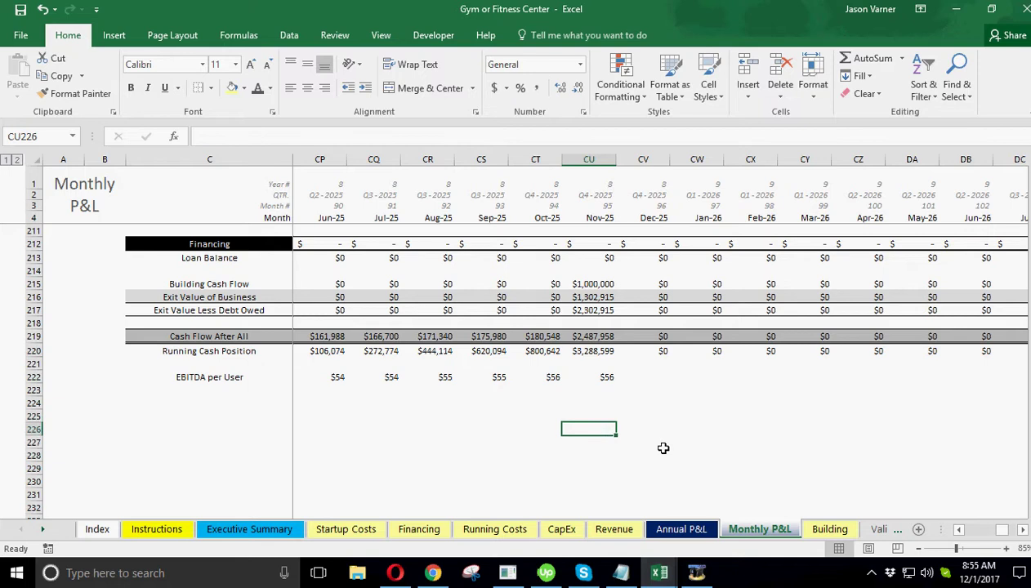
click(594, 309)
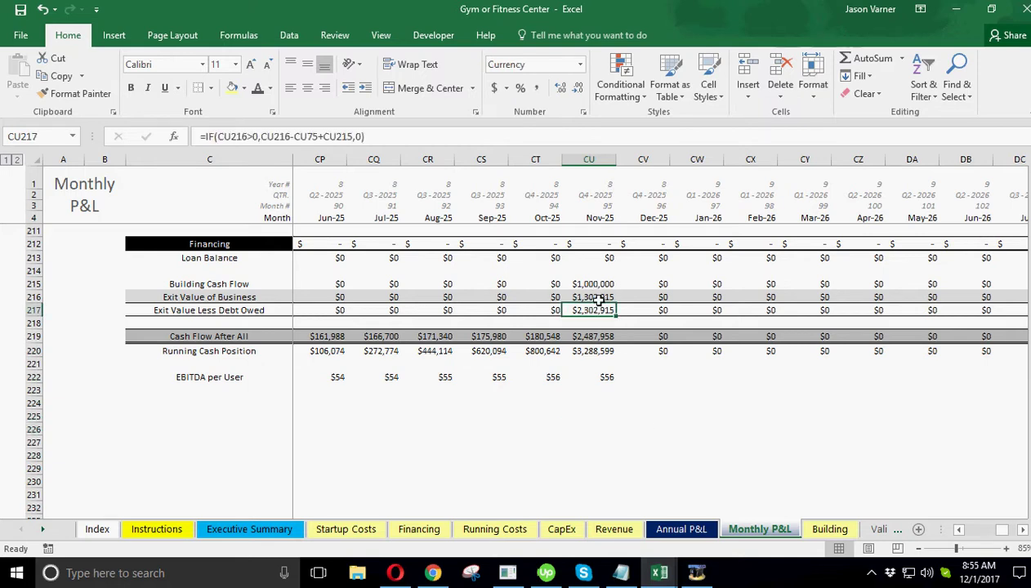
click(598, 297)
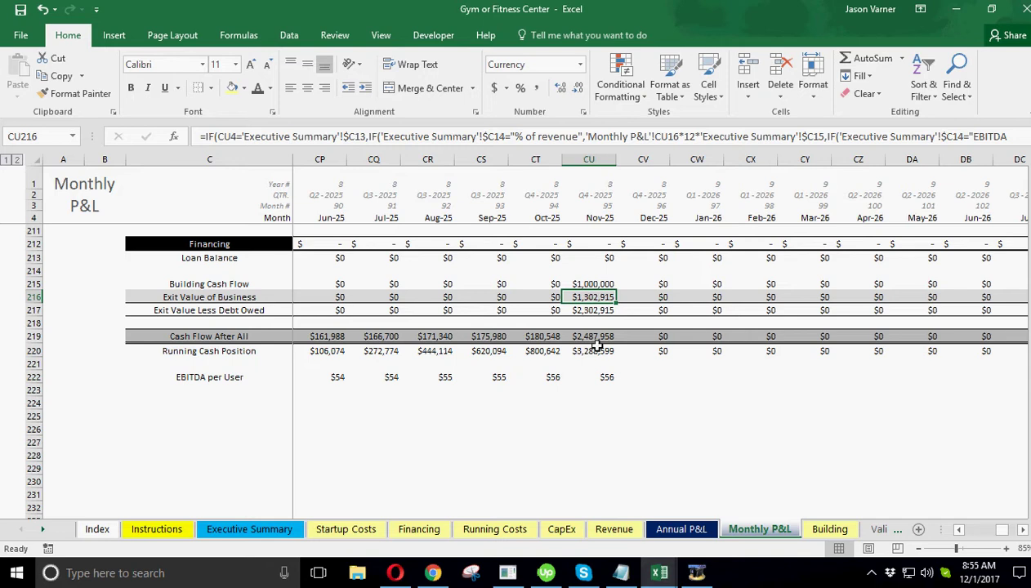
click(43, 10)
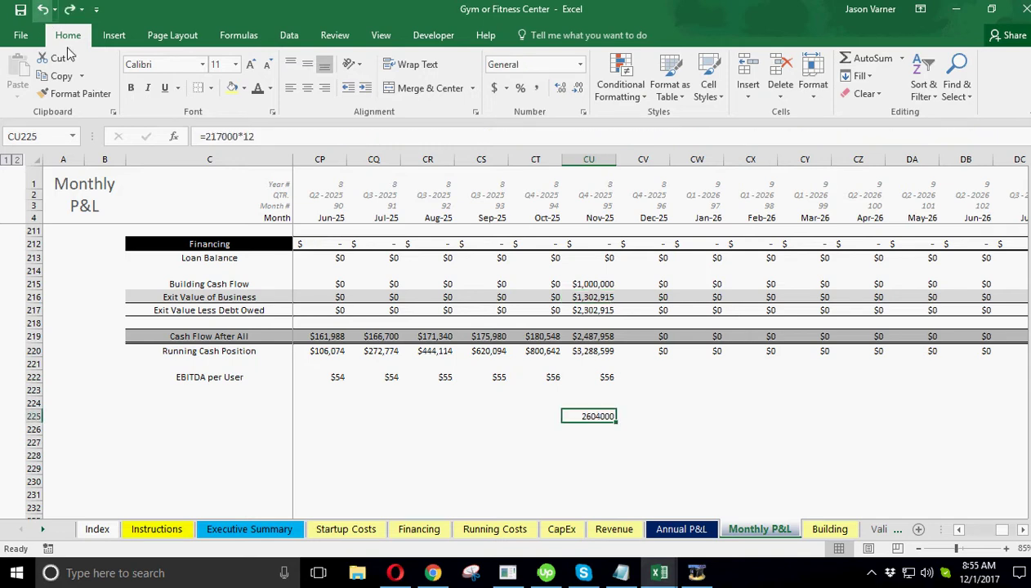
Enter the formula =CU225*0.5 in cell CU226 to apply the exit multiple to annualised revenue.
click(586, 427)
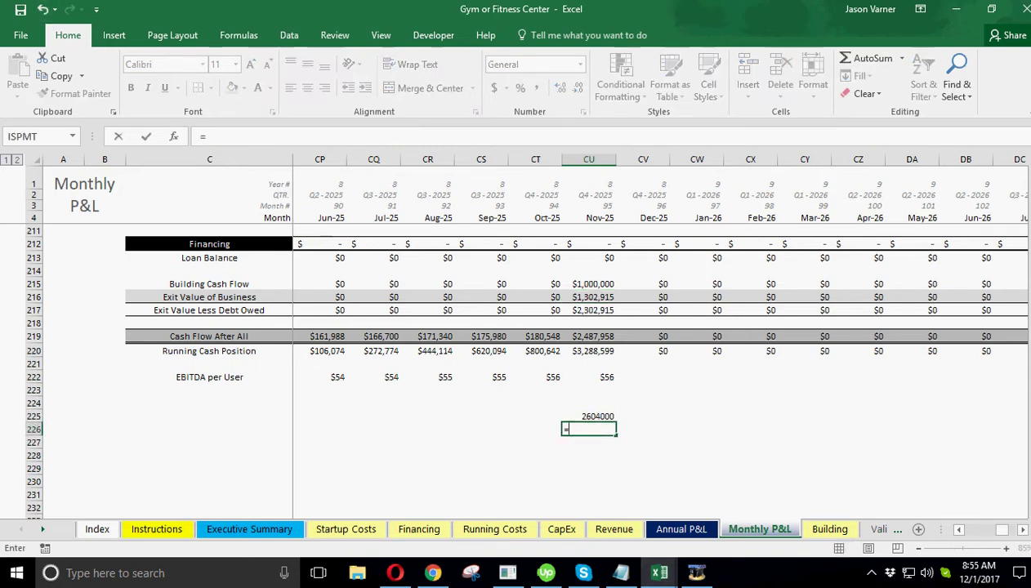
text(=)
click(599, 416)
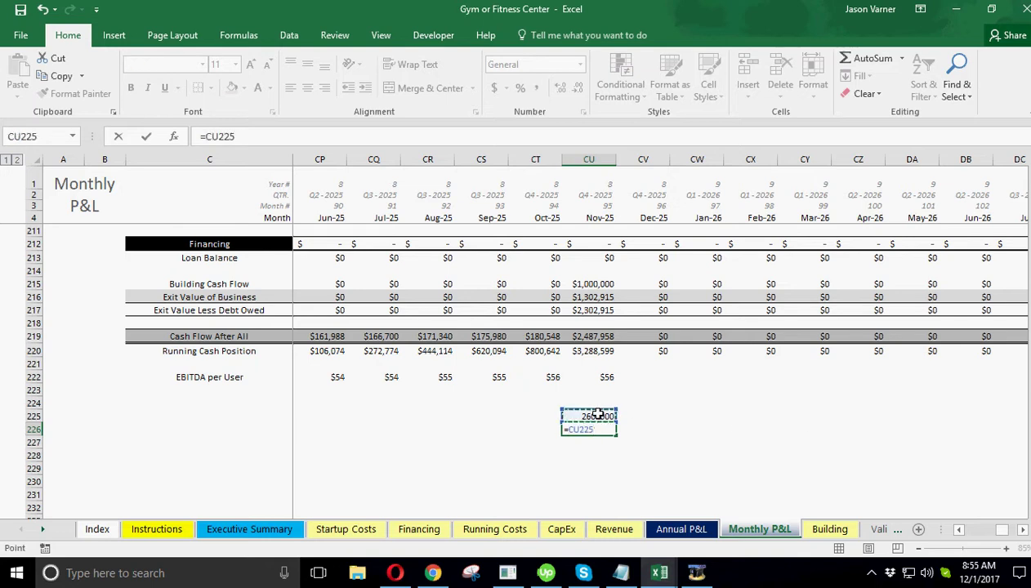
text(*)
key(Return)
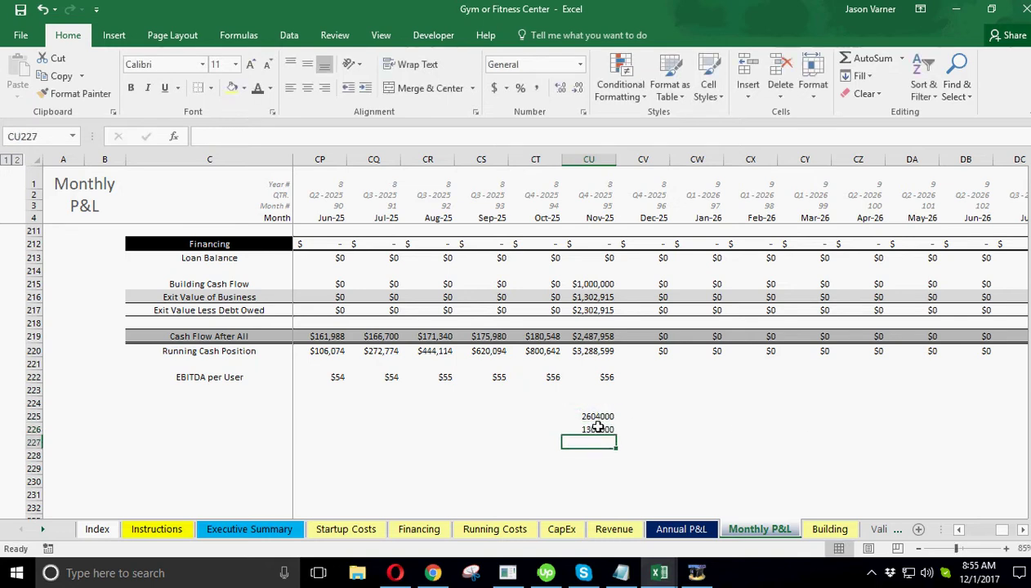
Compare the trial exit value in CU226 with the November 2025 Exit Value of Business.
click(598, 429)
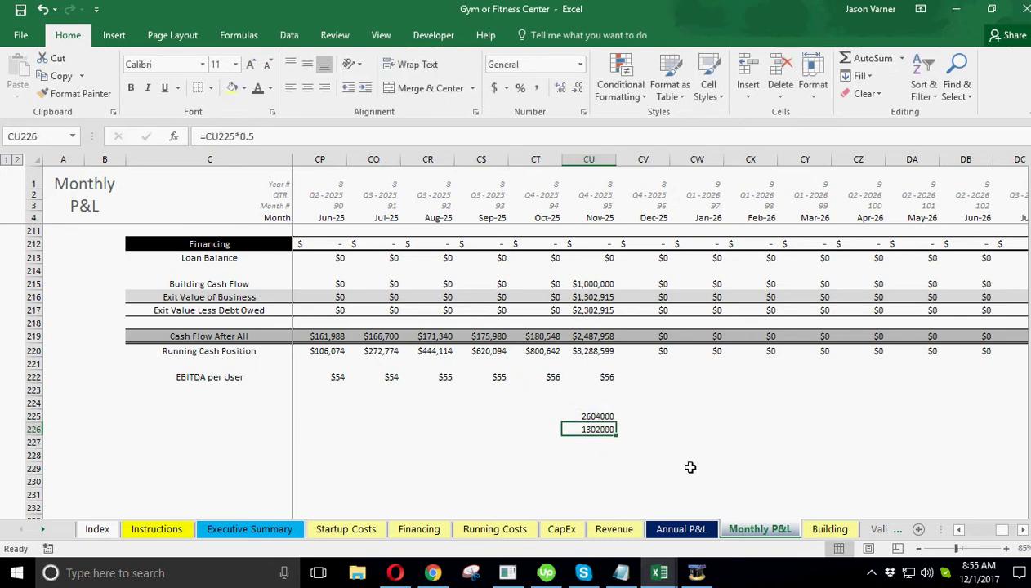
click(602, 298)
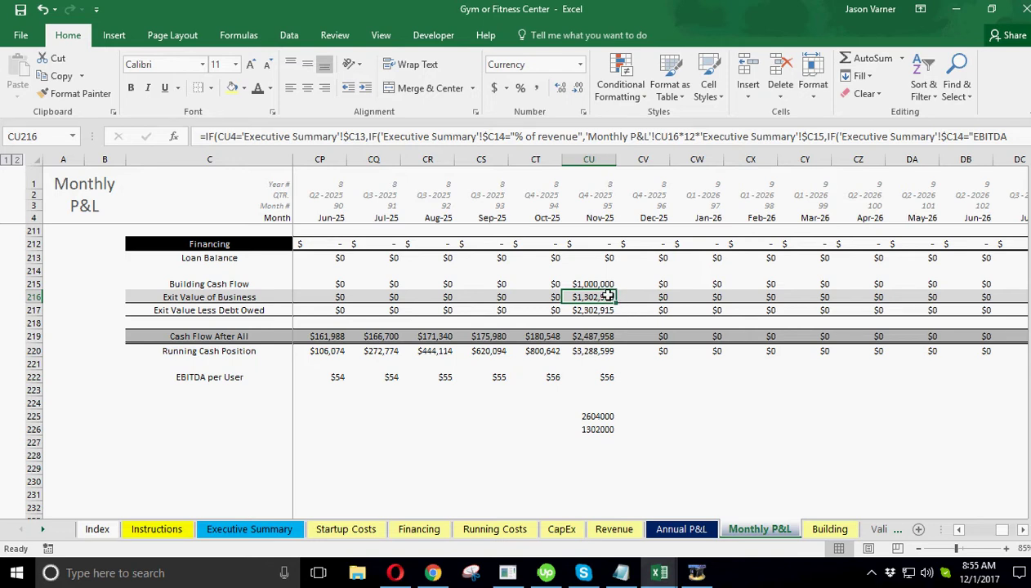
click(590, 431)
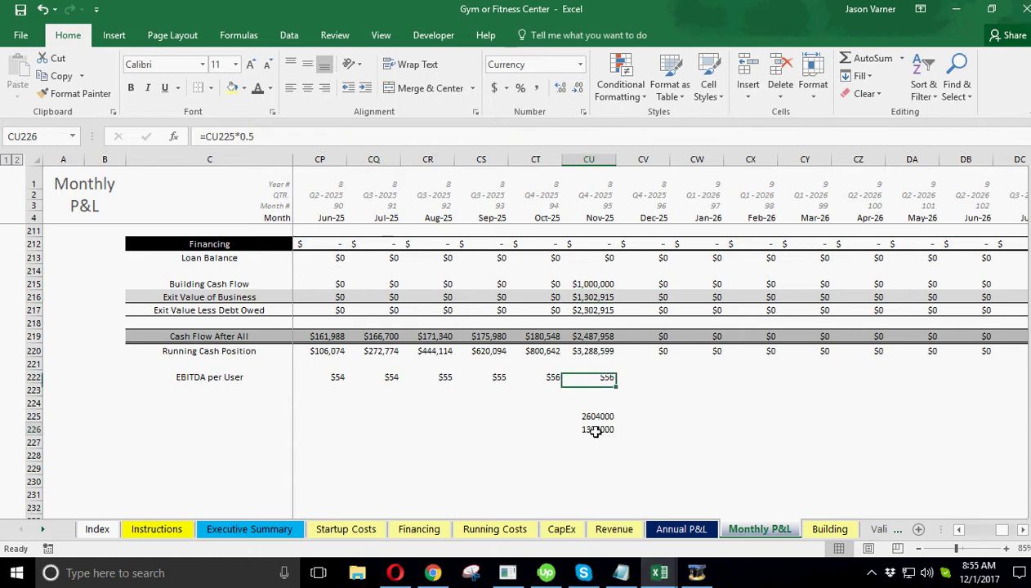
click(596, 299)
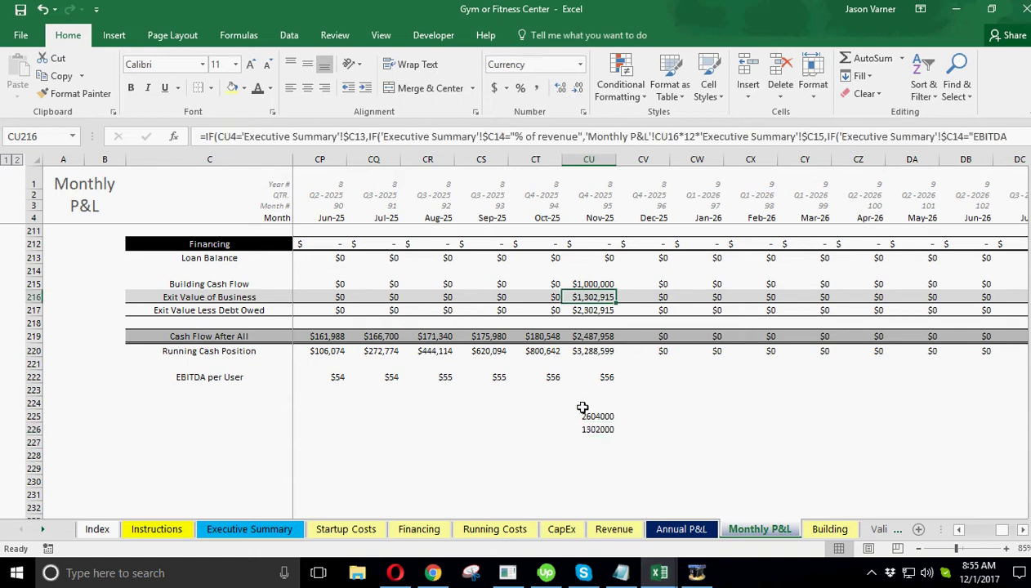
click(595, 440)
click(596, 429)
click(598, 443)
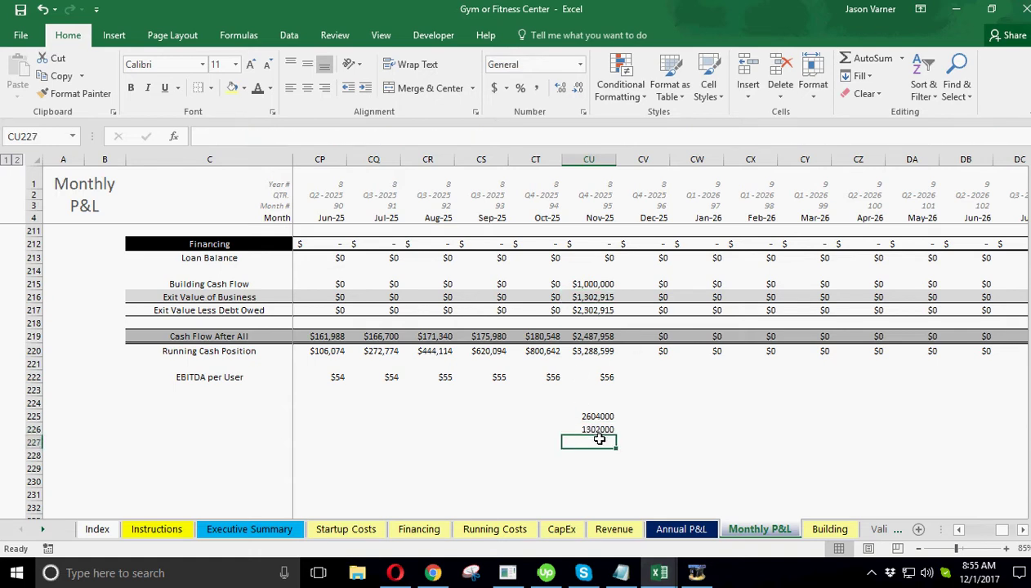
Inspect the November 2025 Building Cash Flow, trial exit value in CU226 and Exit Value Less Debt Owed formula.
click(585, 282)
click(596, 429)
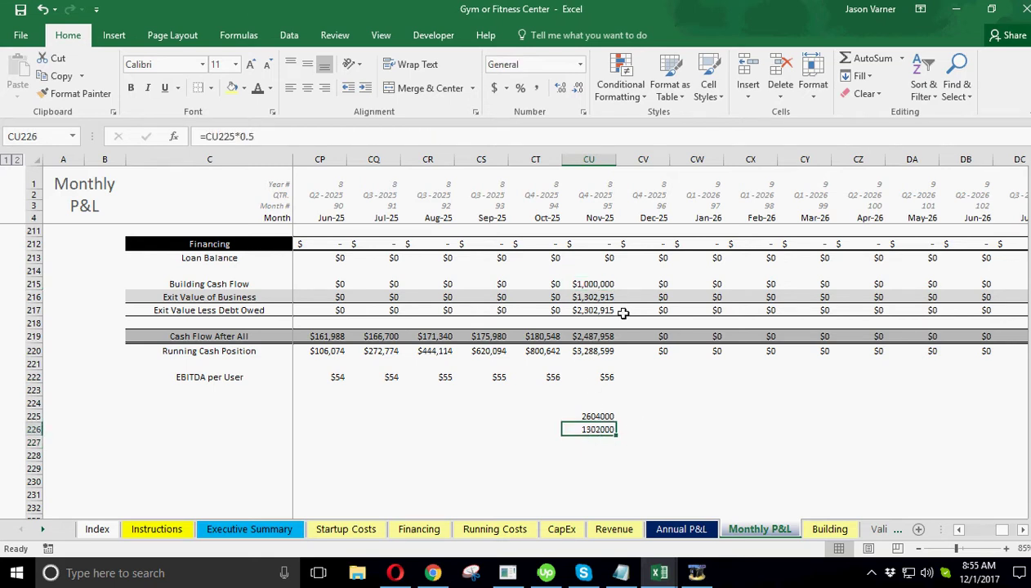
click(592, 311)
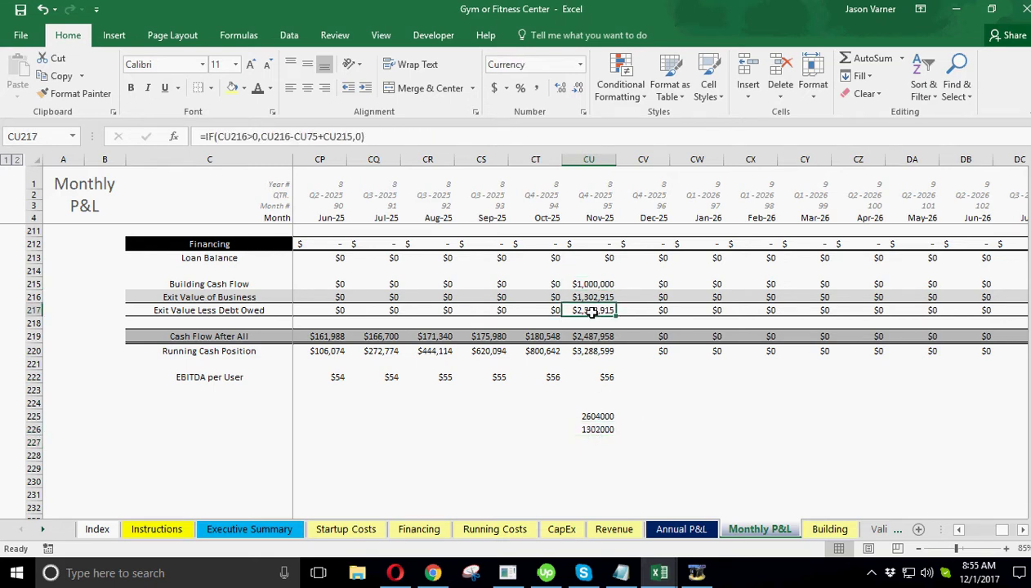
Clear the trial annualised revenue and exit value calculations from cells CU225 and CU226.
click(605, 415)
key(BackSpace)
key(Return)
key(BackSpace)
key(Return)
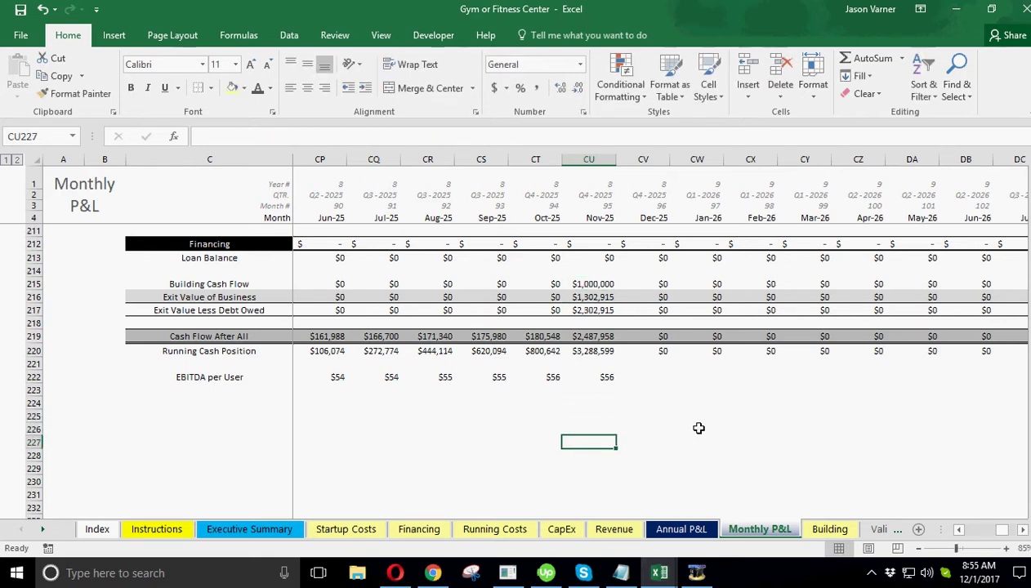
click(746, 426)
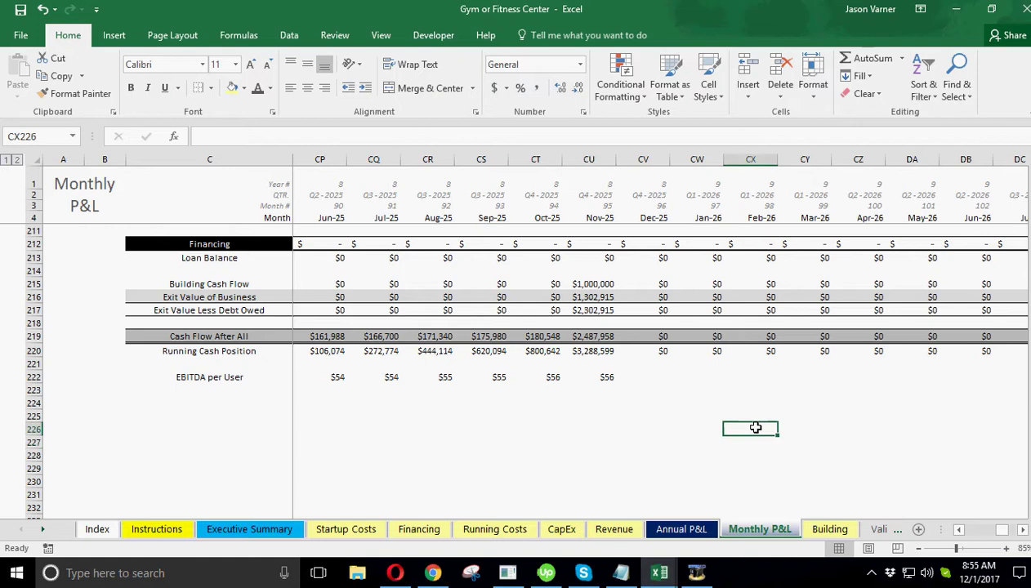
Trace the November 2025 Cash Flow After All formula in CU219 to its source cells, including Cash Flow After CapEx.
double_click(601, 336)
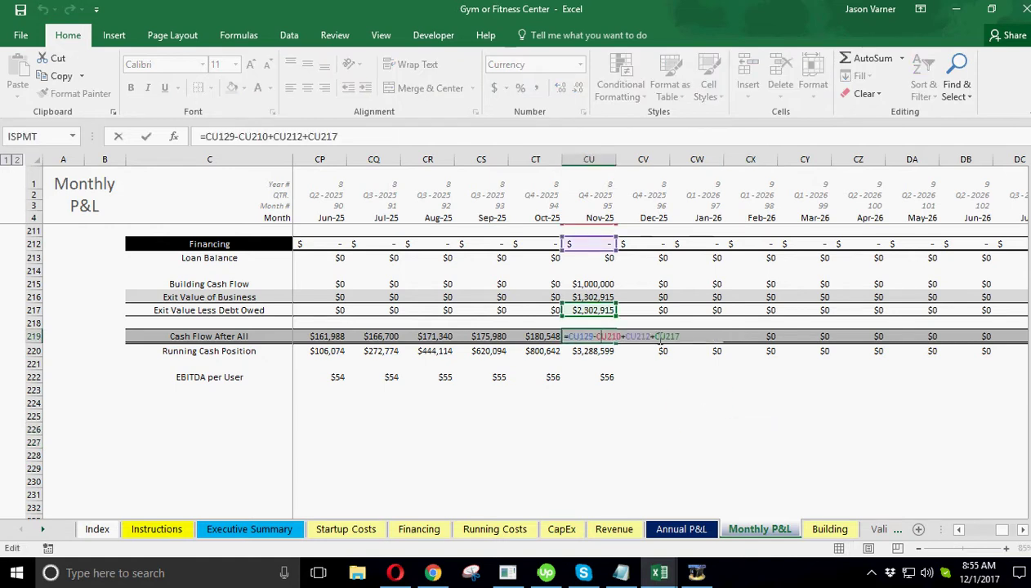
scroll(671, 313, up, 20)
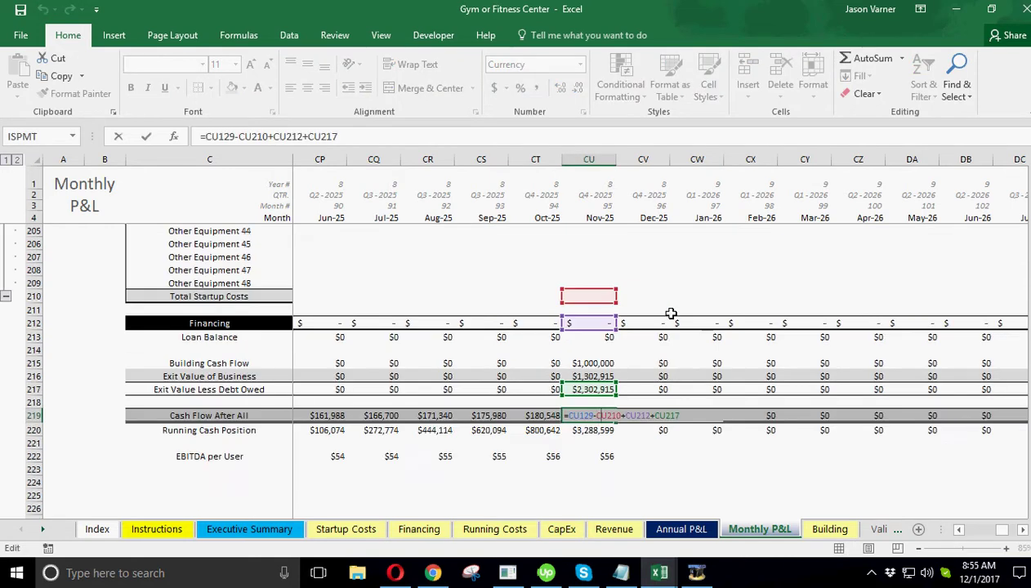
scroll(671, 313, up, 7)
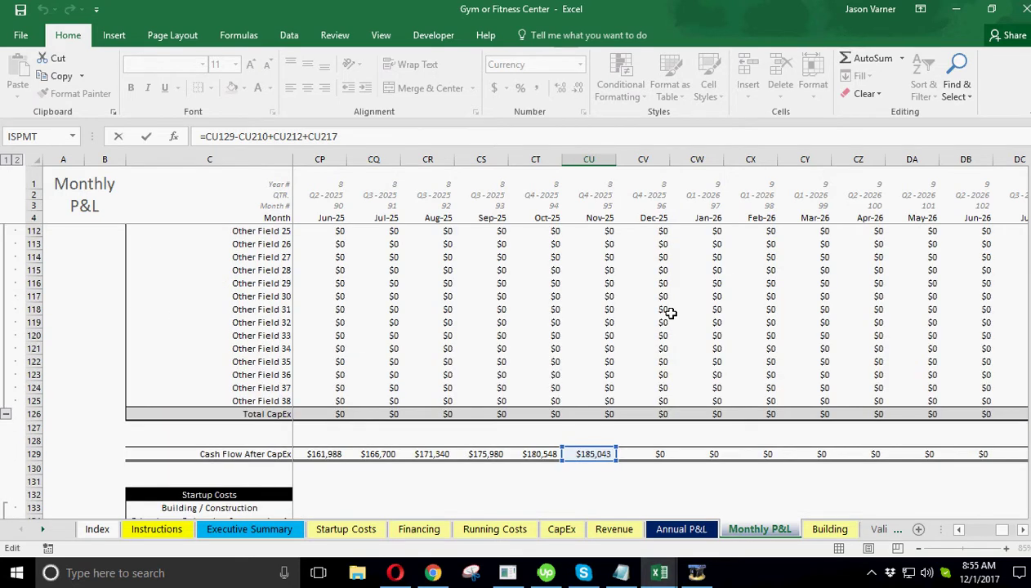
scroll(671, 313, down, 2)
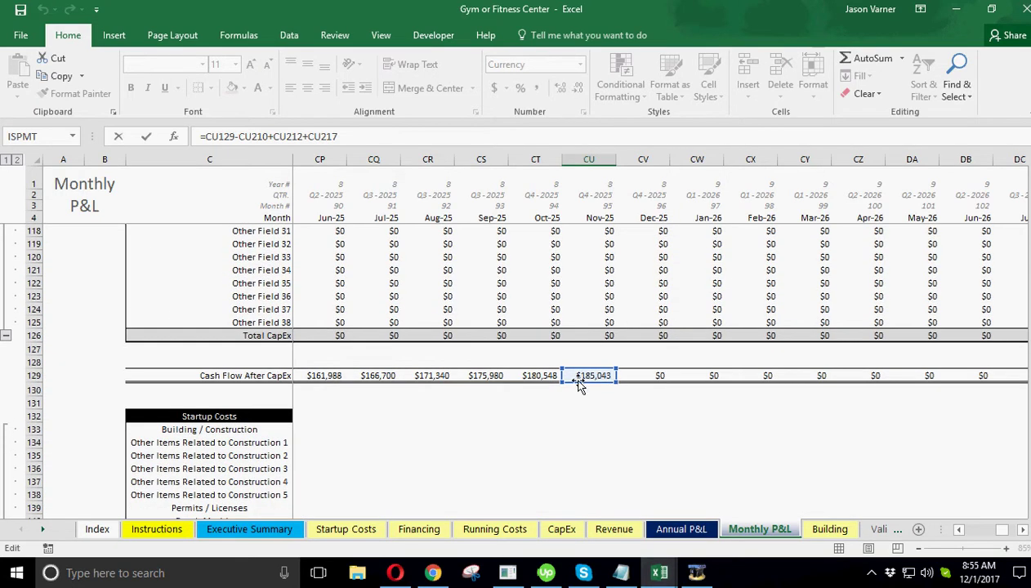
key(Return)
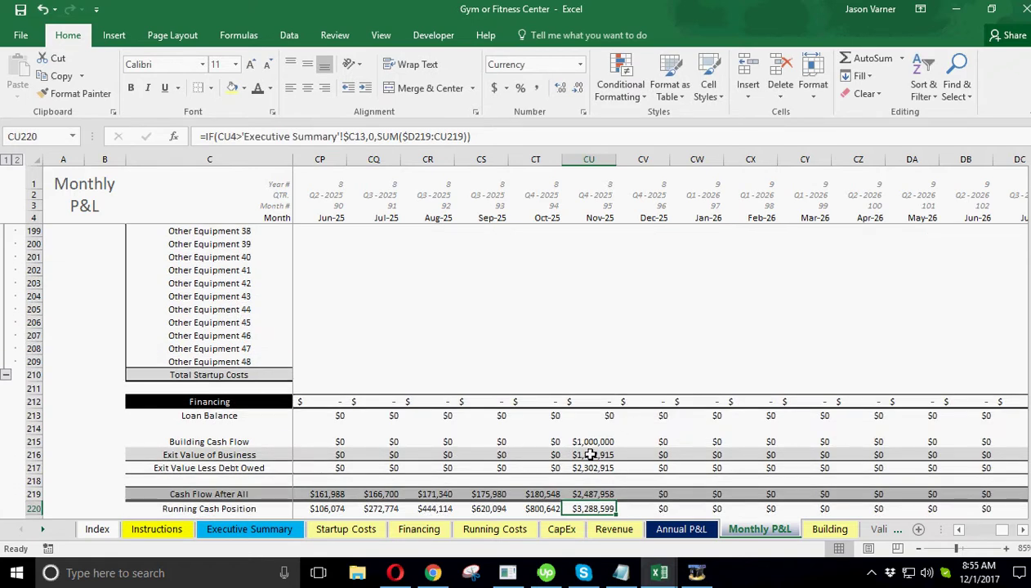
Trace the November 2025 Cash Flow After CapEx formula in CU129 back to EBITDA and total debt service.
scroll(590, 455, up, 1)
scroll(599, 451, up, 14)
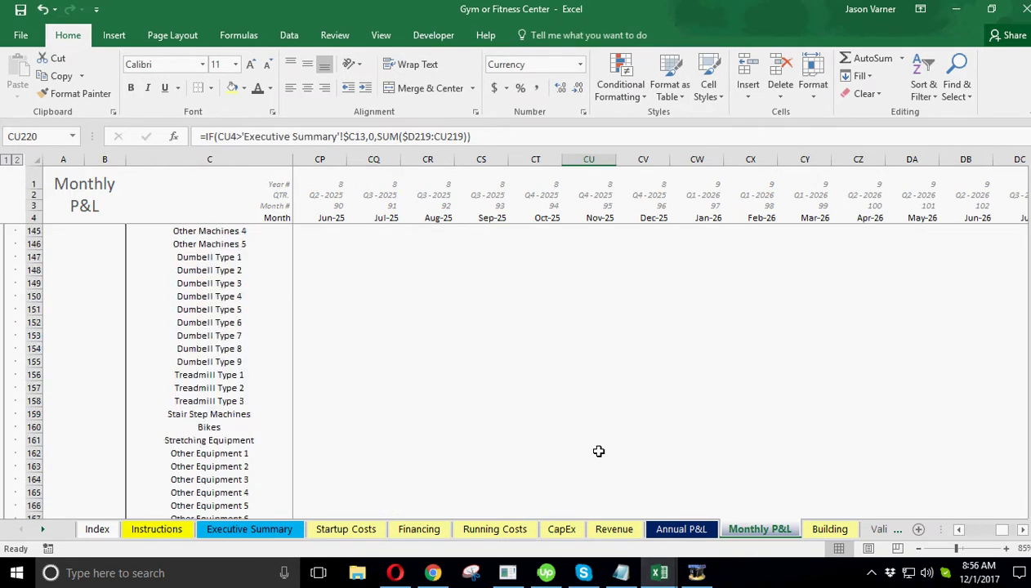
click(590, 336)
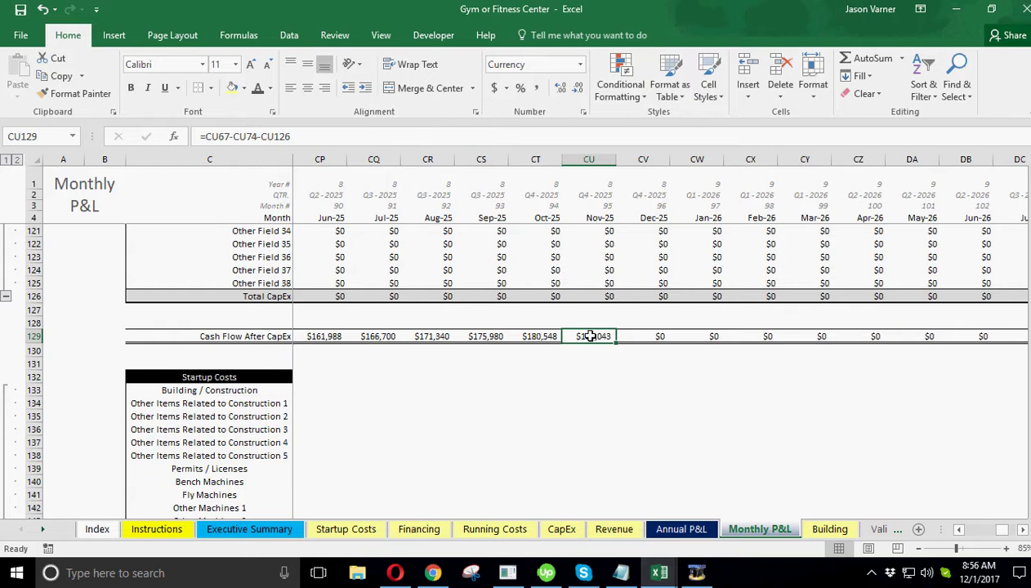
double_click(591, 336)
scroll(577, 400, up, 18)
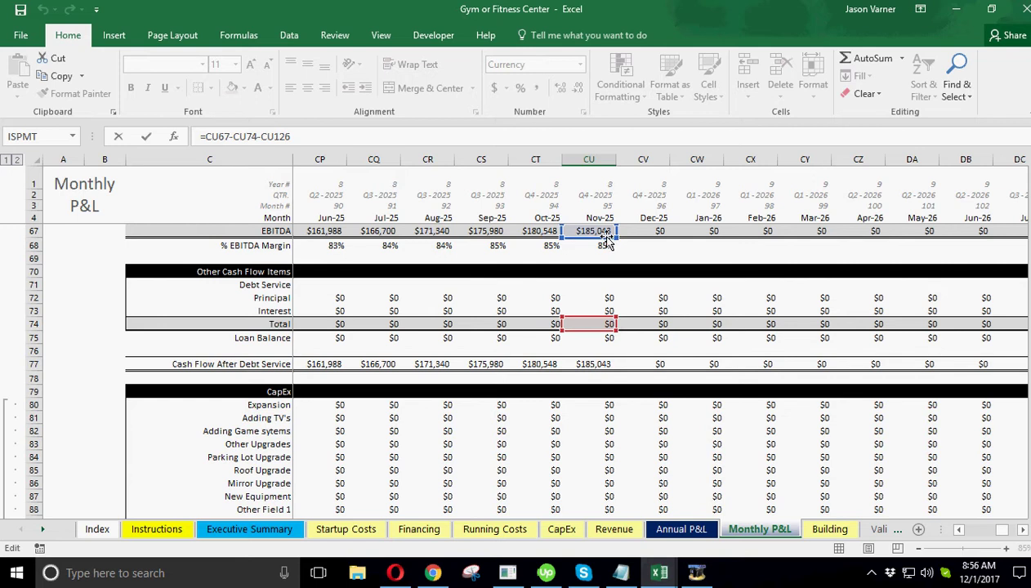
key(Return)
Compare November 2025 Cash Flow After CapEx in CU129 with Cash Flow After All in CU219.
scroll(571, 401, down, 20)
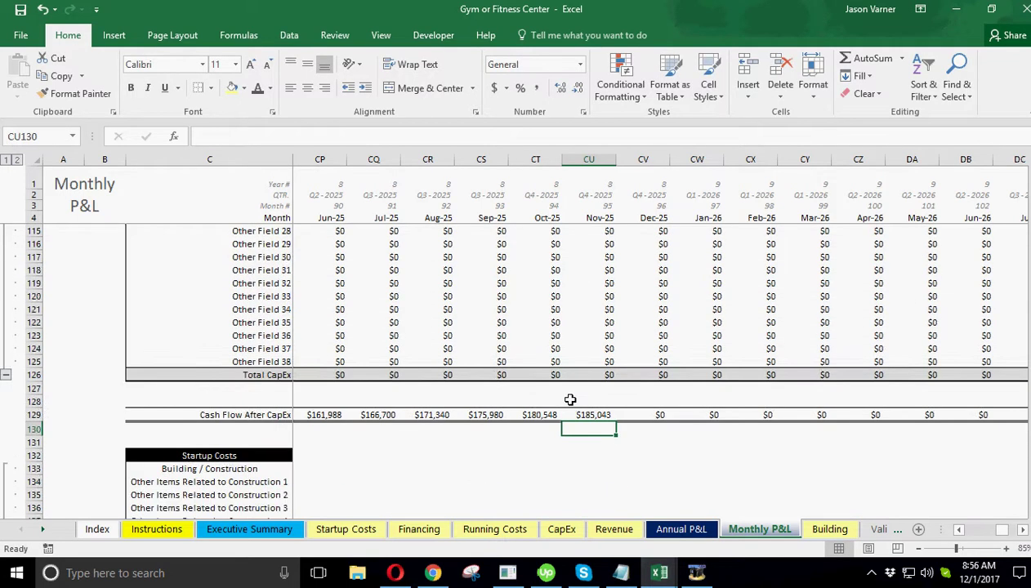
scroll(574, 402, down, 3)
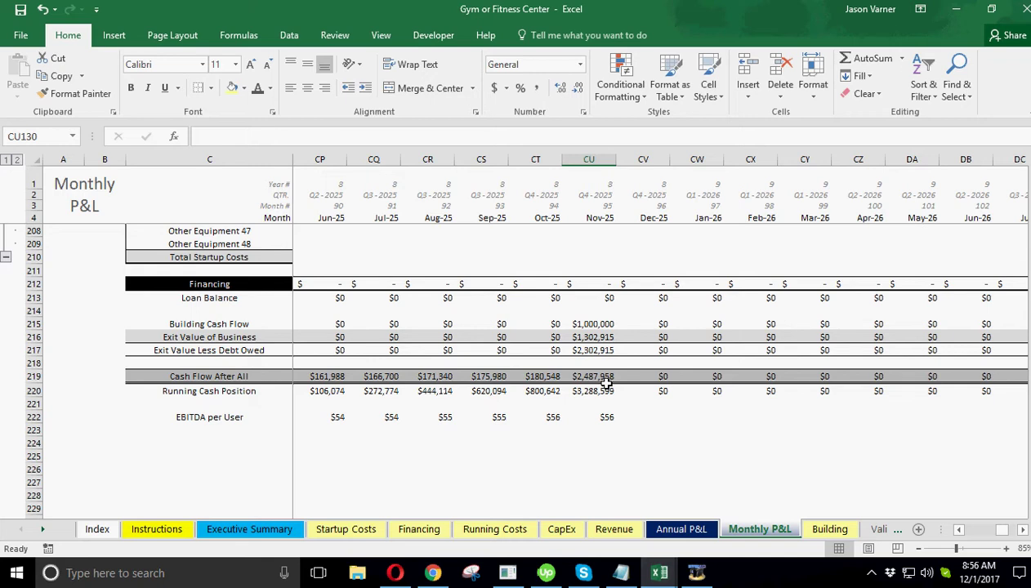
scroll(595, 376, up, 20)
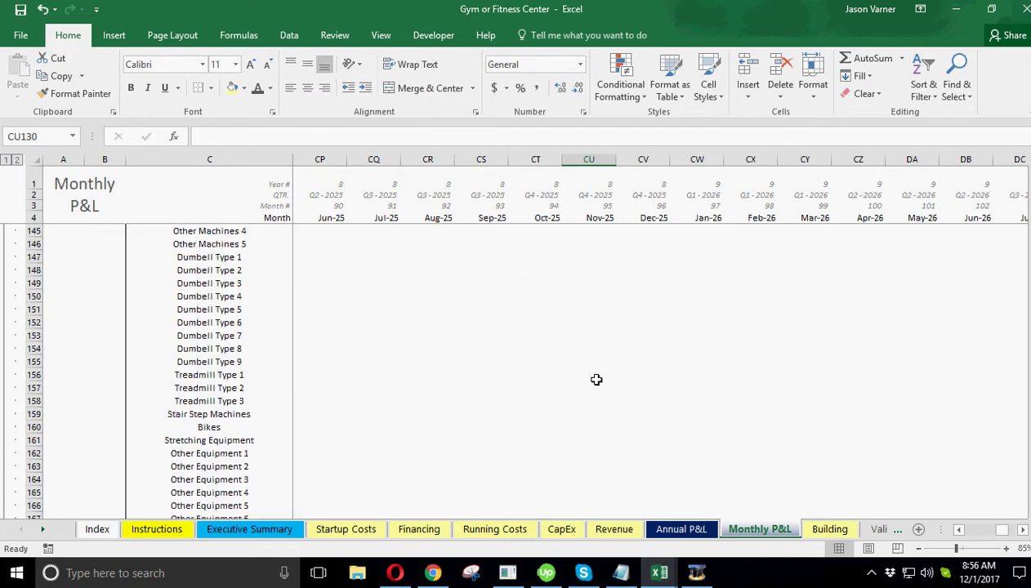
click(599, 296)
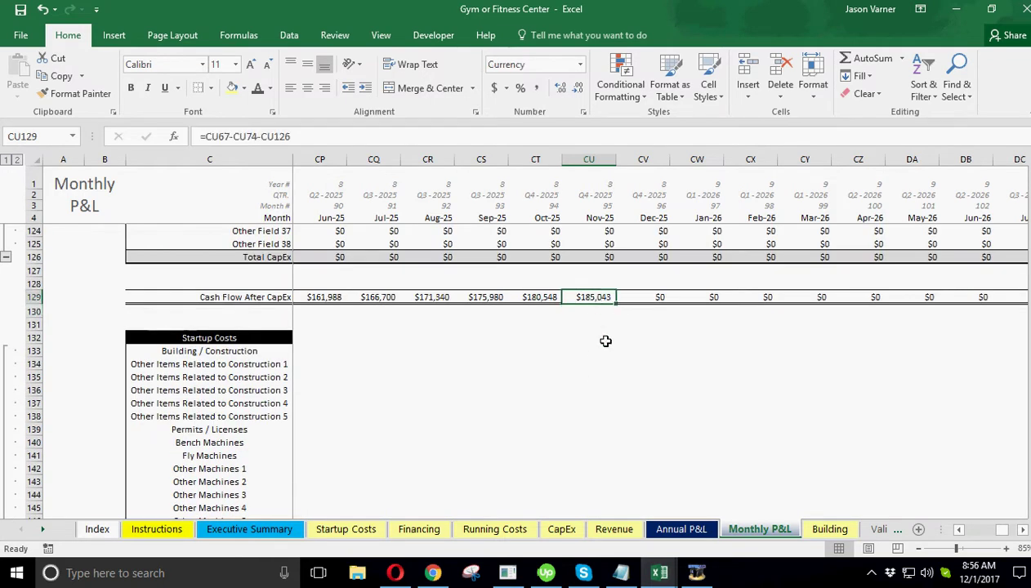
scroll(585, 384, down, 20)
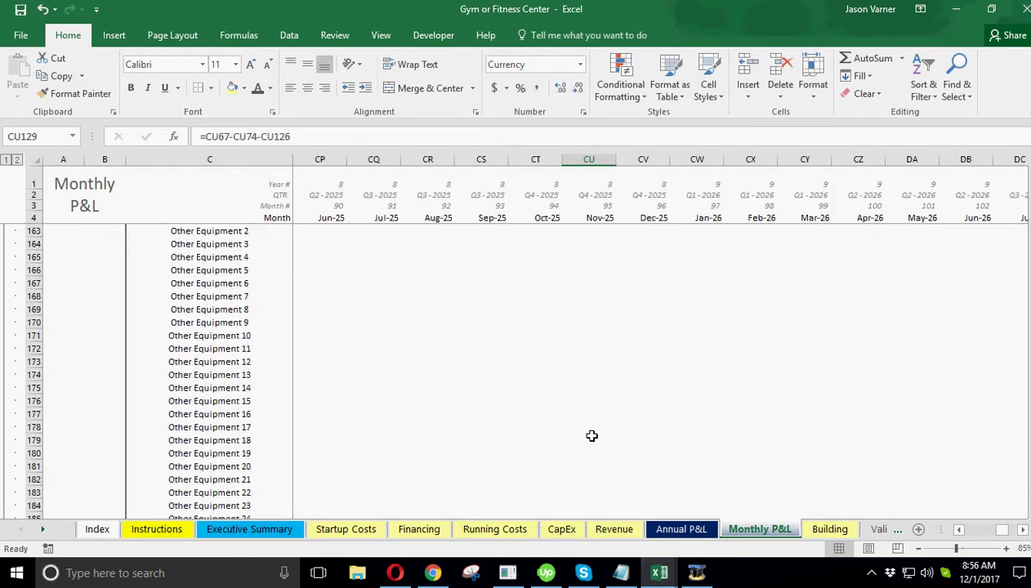
click(582, 415)
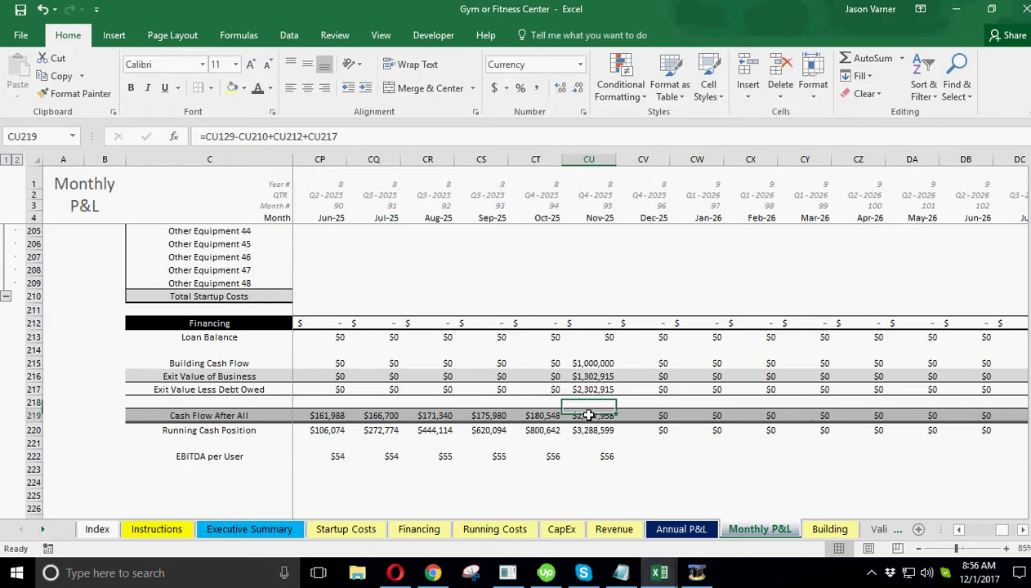
Check the cash flow excluding exit value by entering =CU219-CU217 in CU224, and clear the trial cell.
click(593, 481)
text(=)
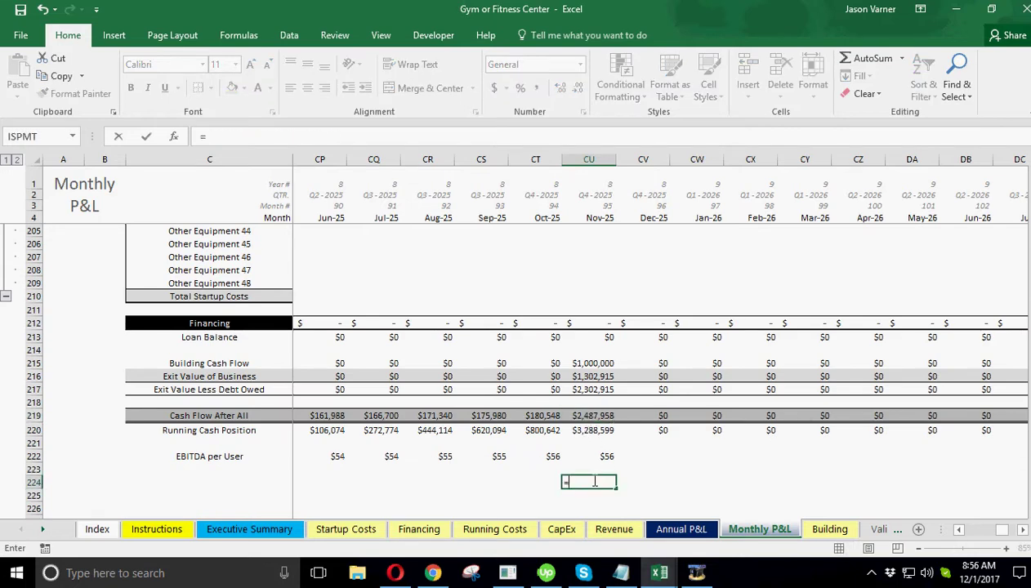
click(594, 415)
text(-)
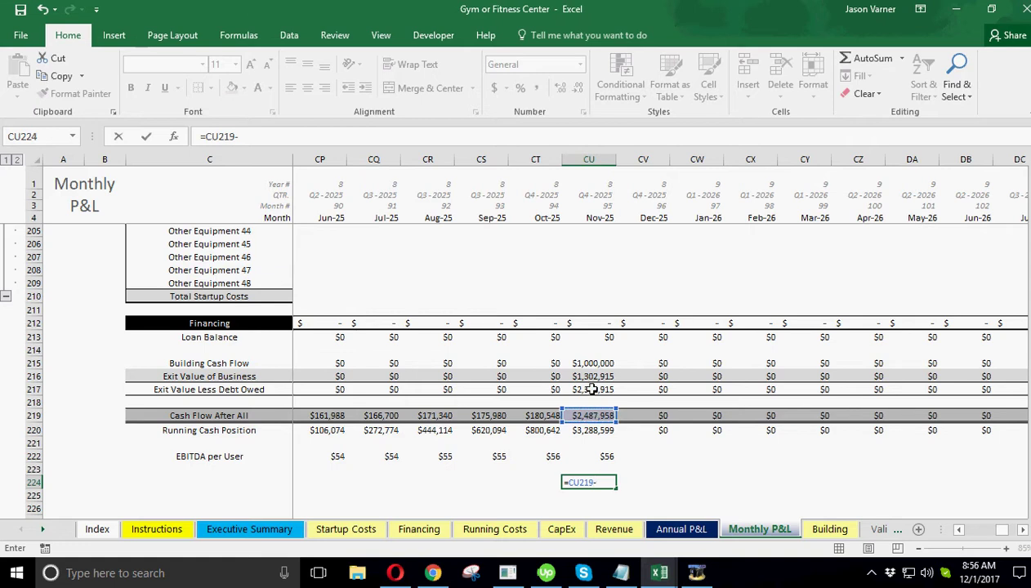
click(593, 377)
click(594, 389)
key(ctrl+Return)
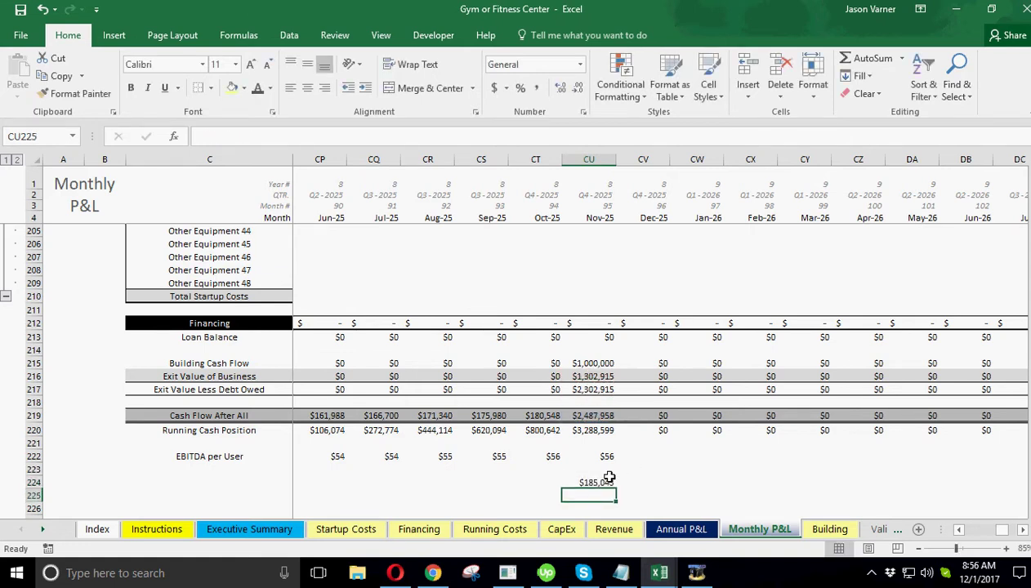
key(BackSpace)
key(Return)
click(647, 498)
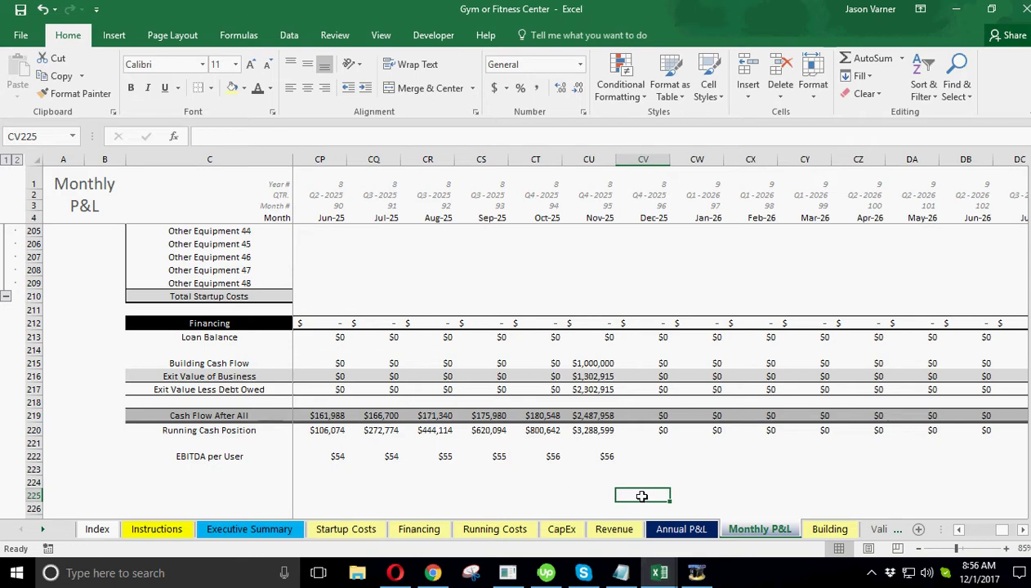
Inspect the November 2025 EBITDA per User formula in CU222 and view the same row for the 2018 months.
click(224, 459)
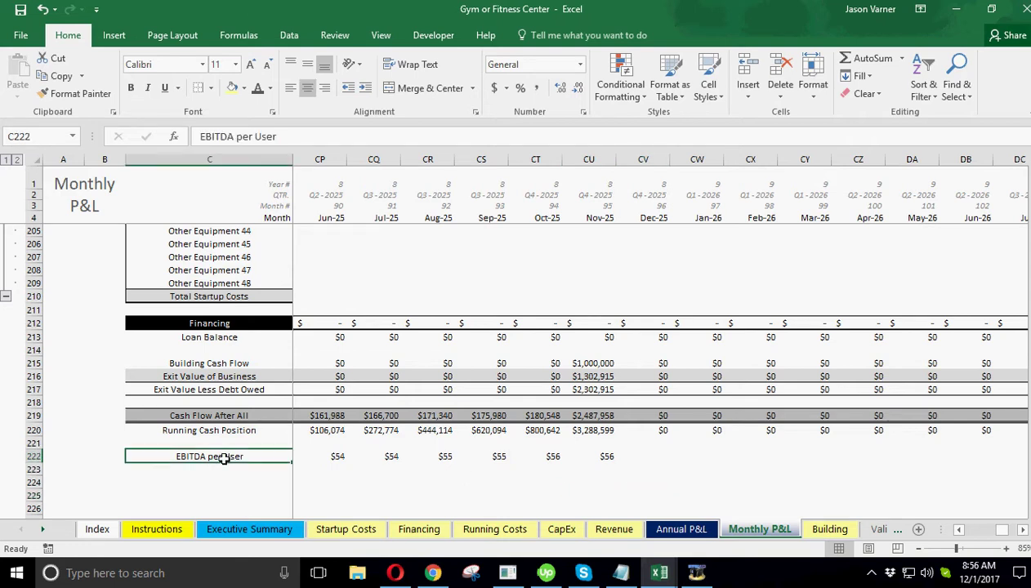
click(606, 457)
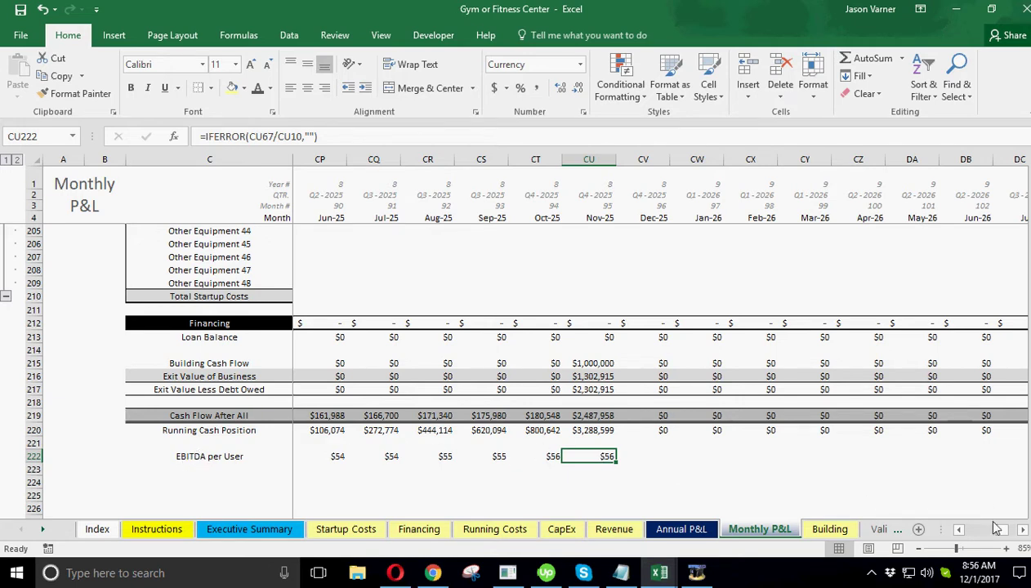
drag(990, 530, 948, 529)
click(456, 505)
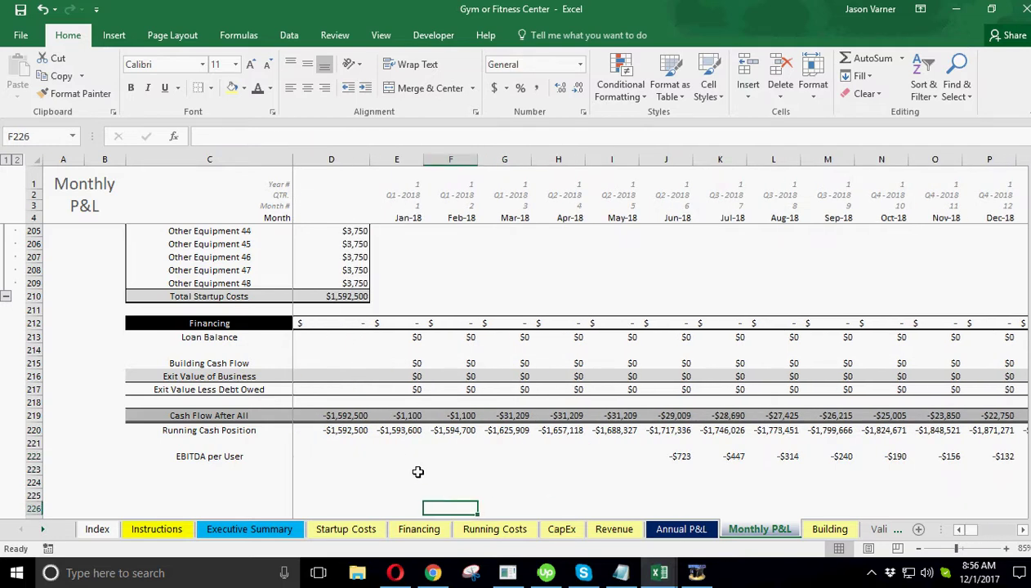
Review the Members and Revenue sections of the Monthly P&L, and go through the Building sheet to the Annual P&L.
drag(1030, 478, 1030, 182)
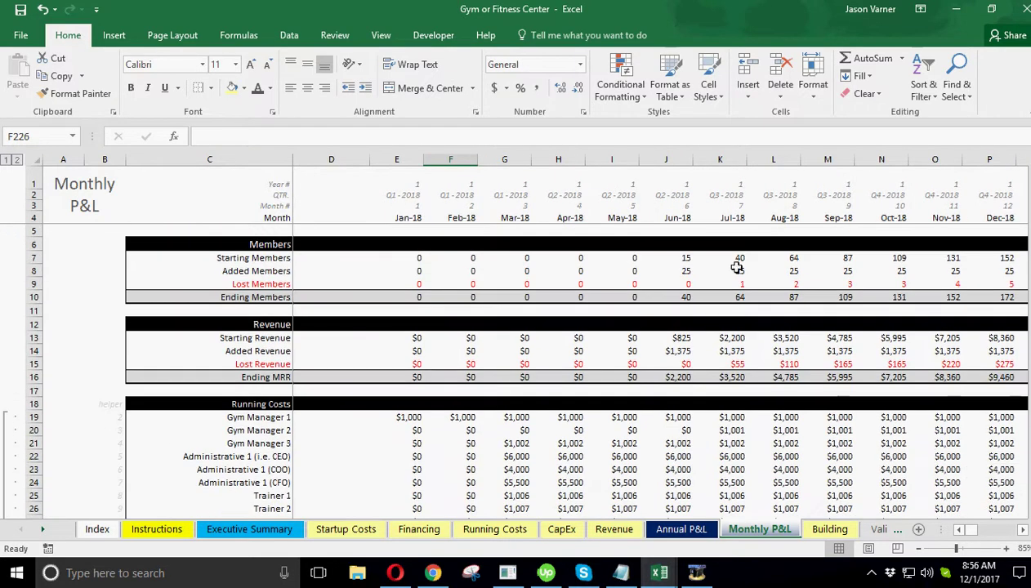
click(827, 531)
click(681, 536)
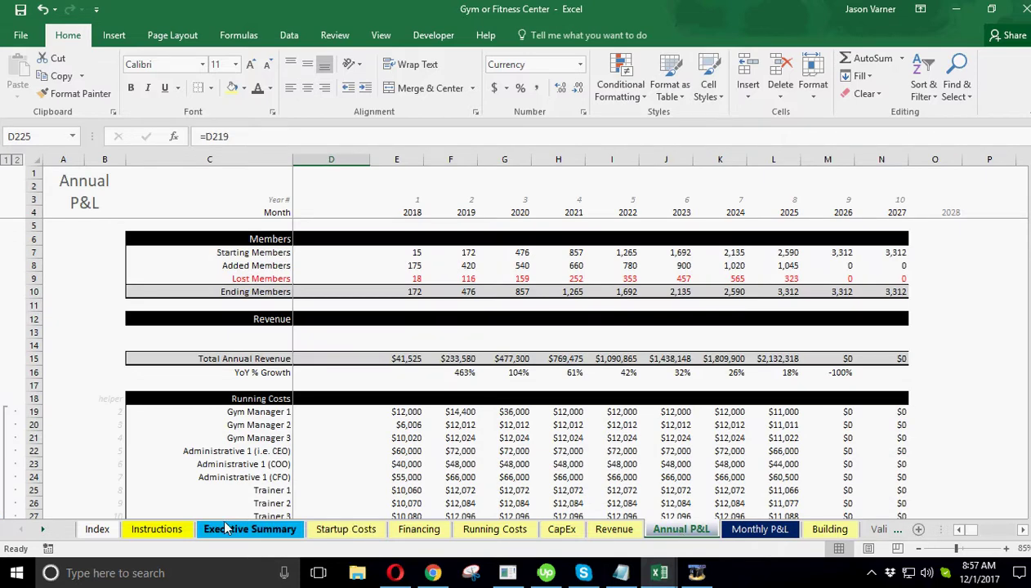
Save the workbook with the Index sheet open and select the list of tab names in B5:B15.
click(97, 532)
click(151, 454)
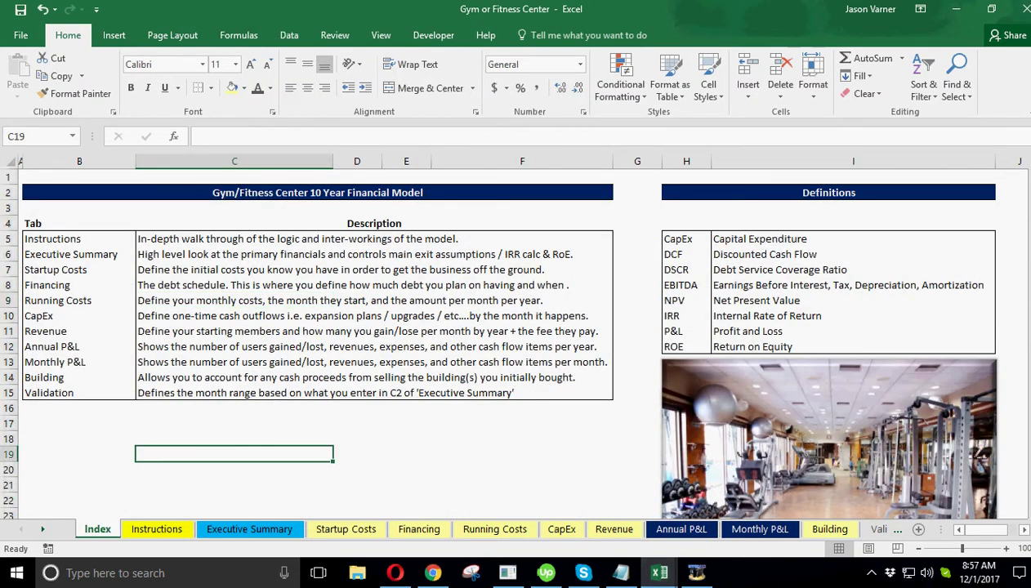
key(ctrl+s)
drag(96, 239, 89, 393)
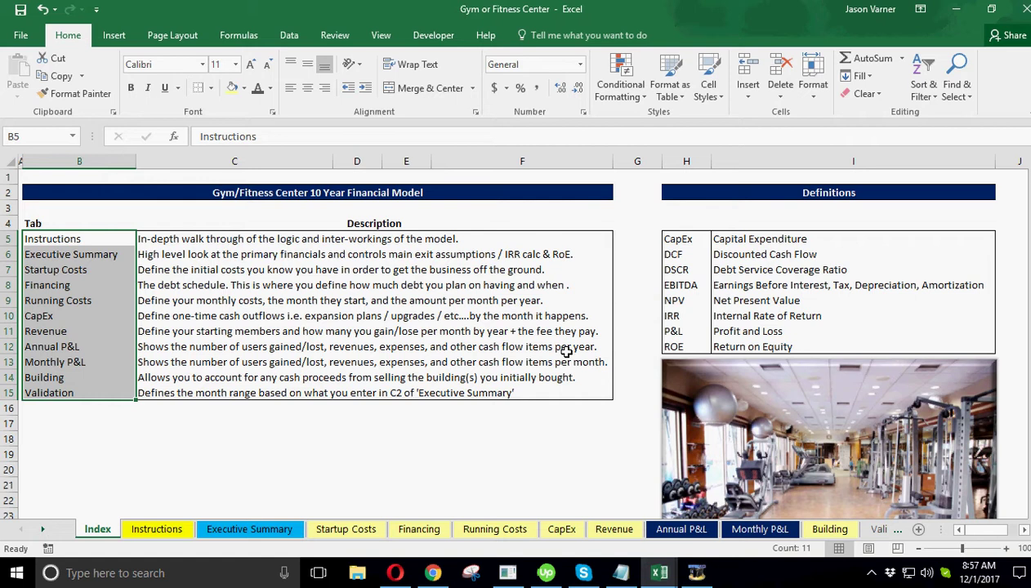
mouse_move(436, 577)
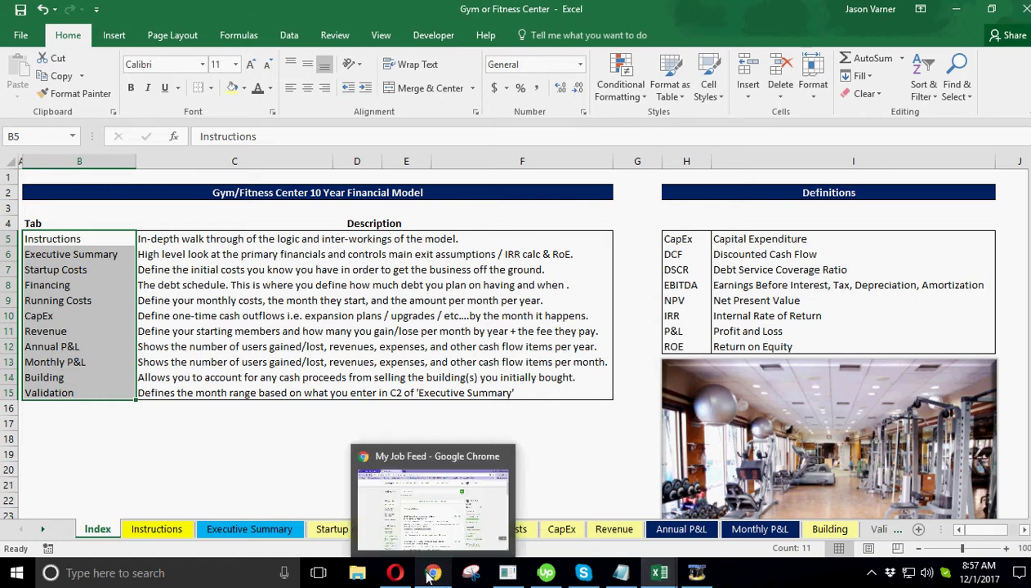
click(431, 577)
key(ctrl+t)
text(sm)
key(Return)
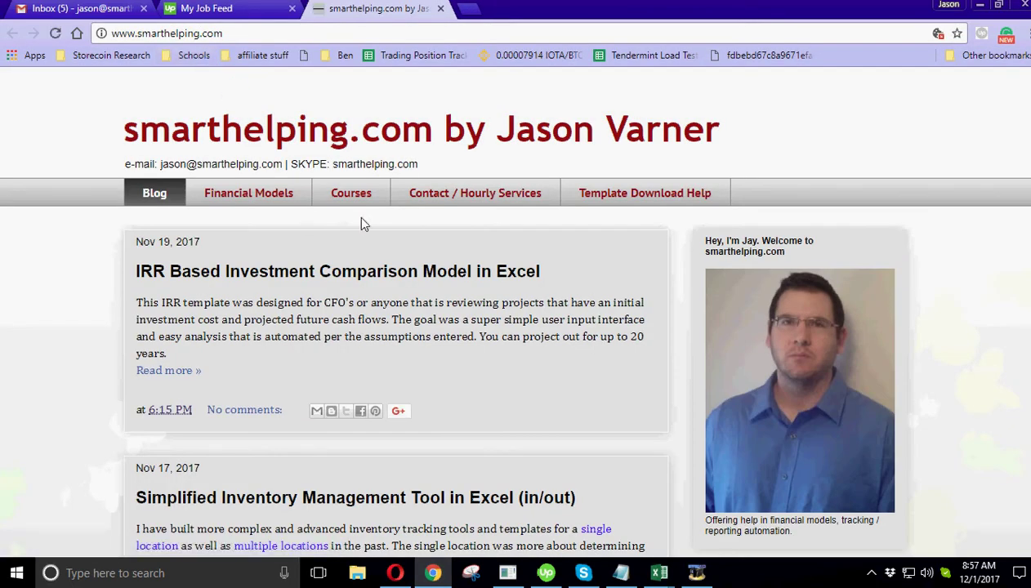
Open the site's Financial Models page and examine the Industry Specific Financial Models list.
click(242, 197)
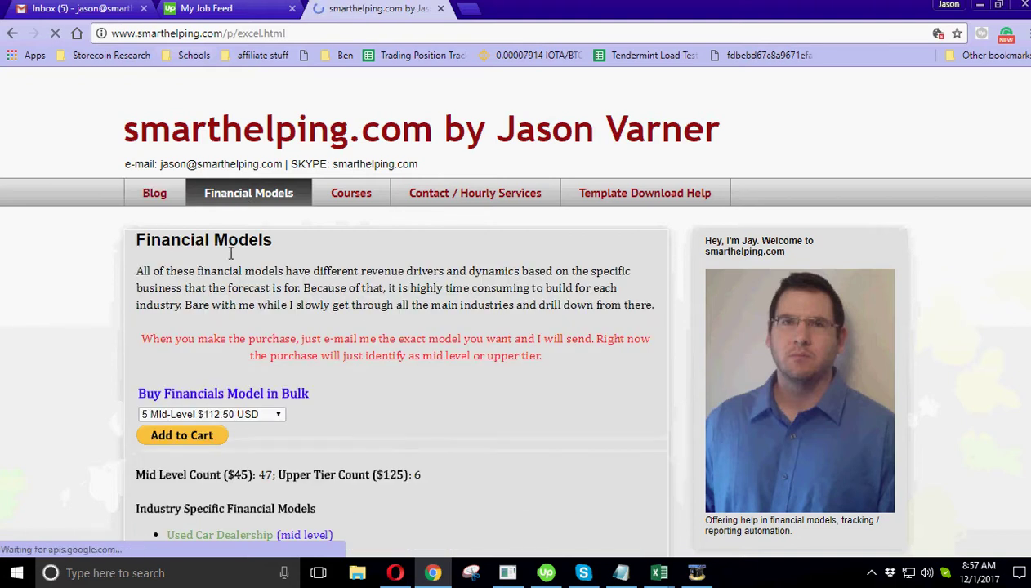
scroll(348, 408, down, 4)
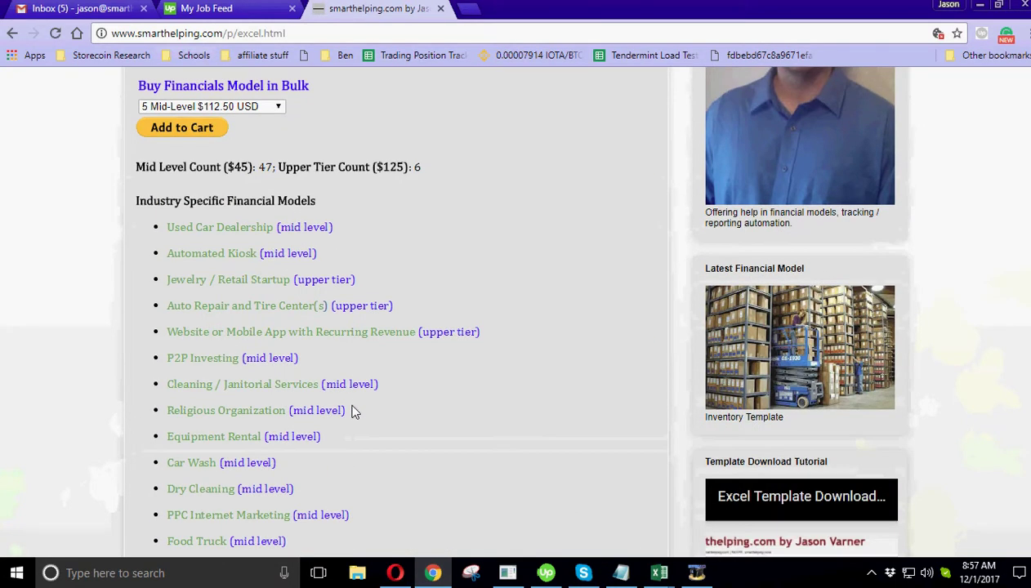
drag(146, 201, 320, 202)
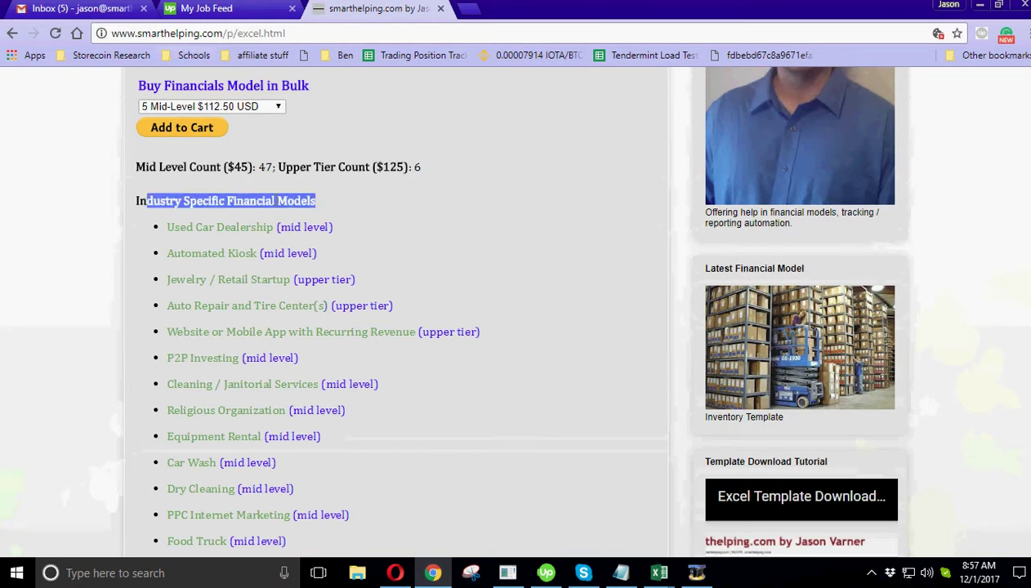
click(272, 198)
scroll(228, 306, up, 1)
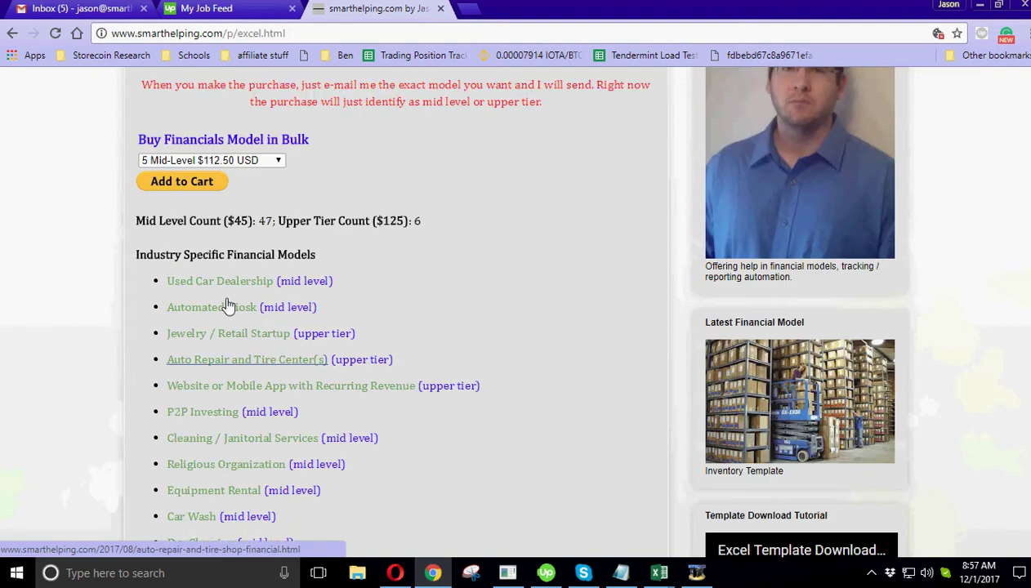
Examine the purchase notes, the Industry Specific Financial Models and the General Business Models and Tools lists on the Financial Models page.
scroll(229, 306, up, 2)
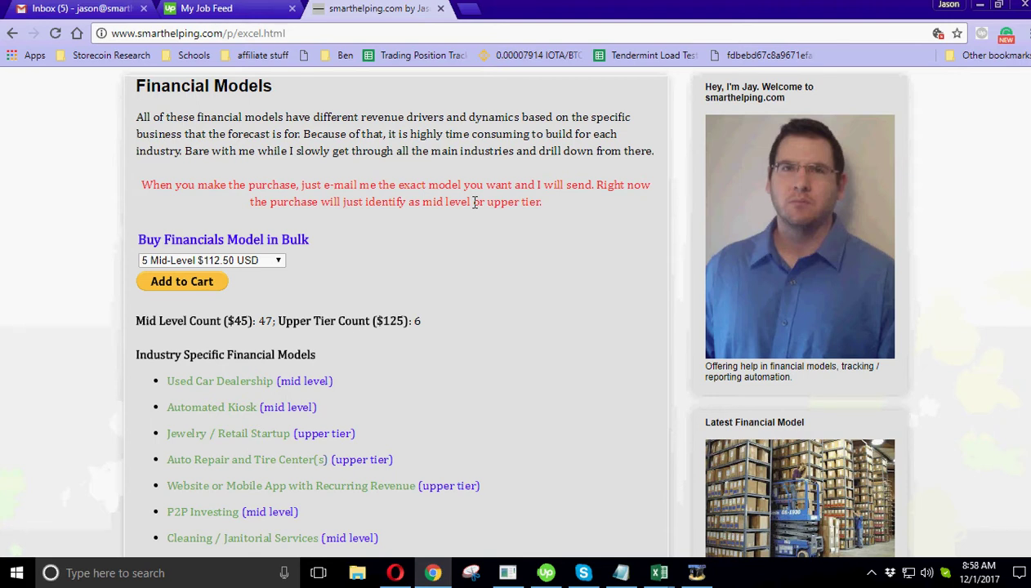
scroll(425, 335, down, 8)
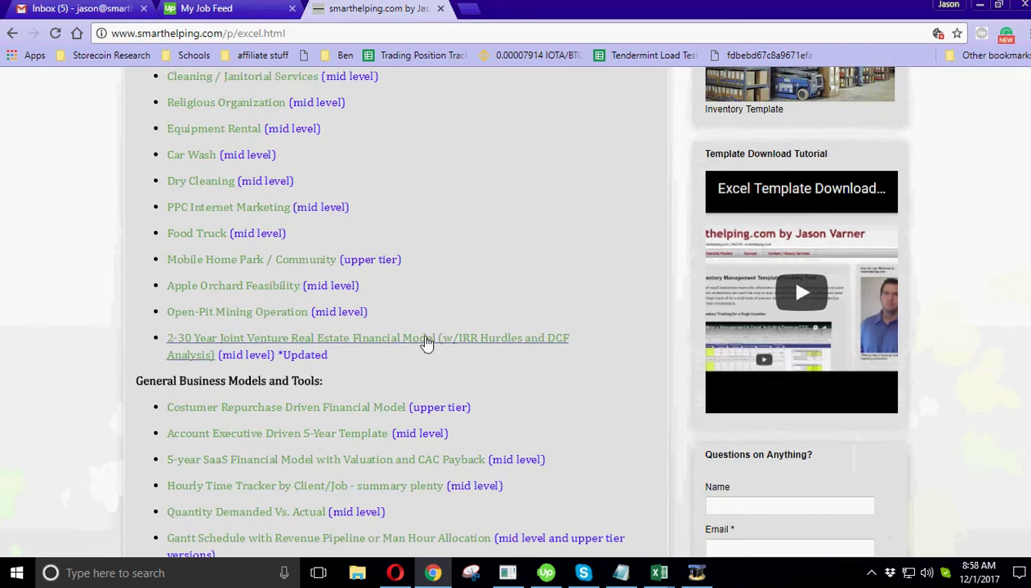
scroll(299, 327, up, 3)
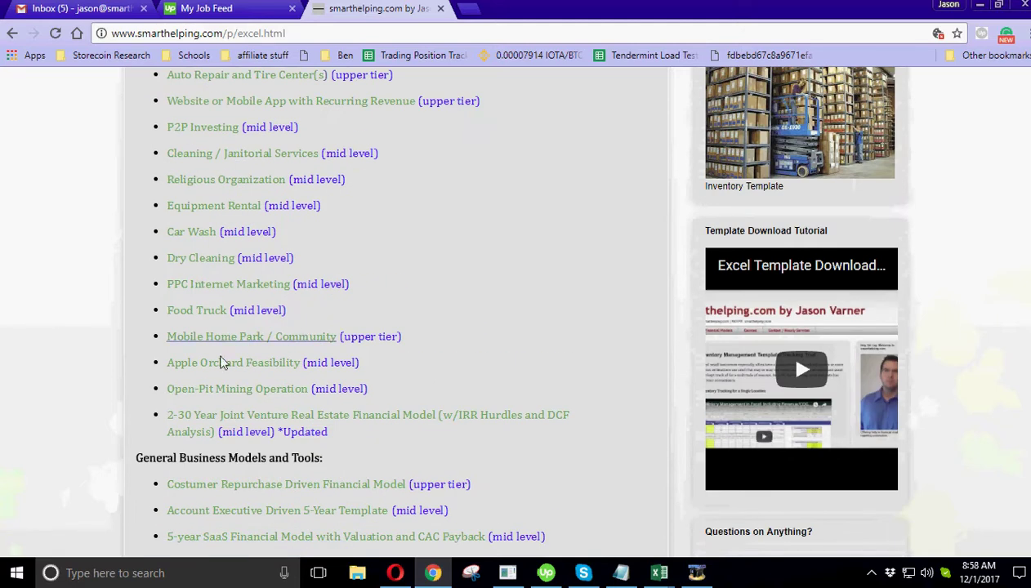
scroll(253, 364, down, 4)
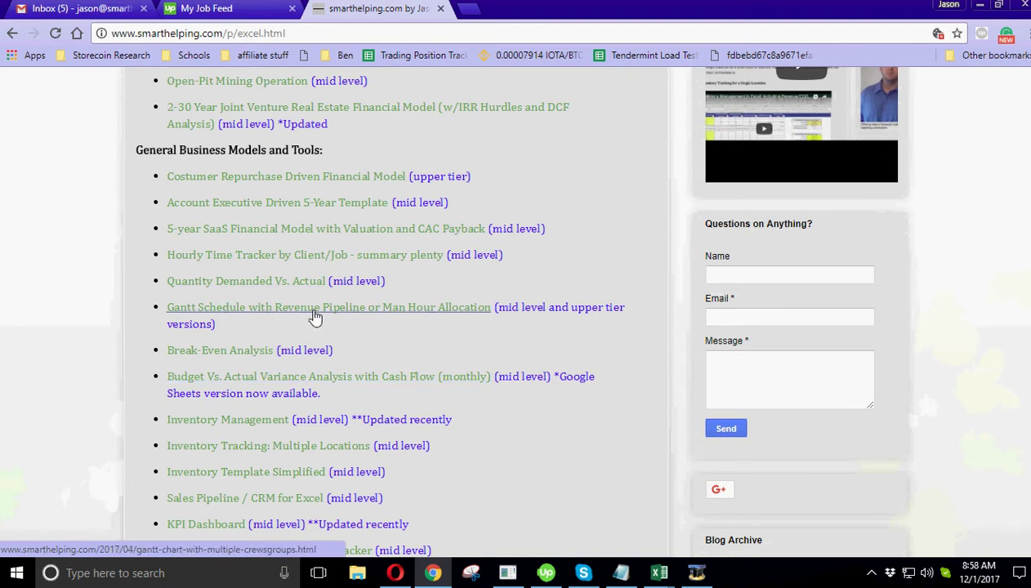
scroll(332, 323, up, 5)
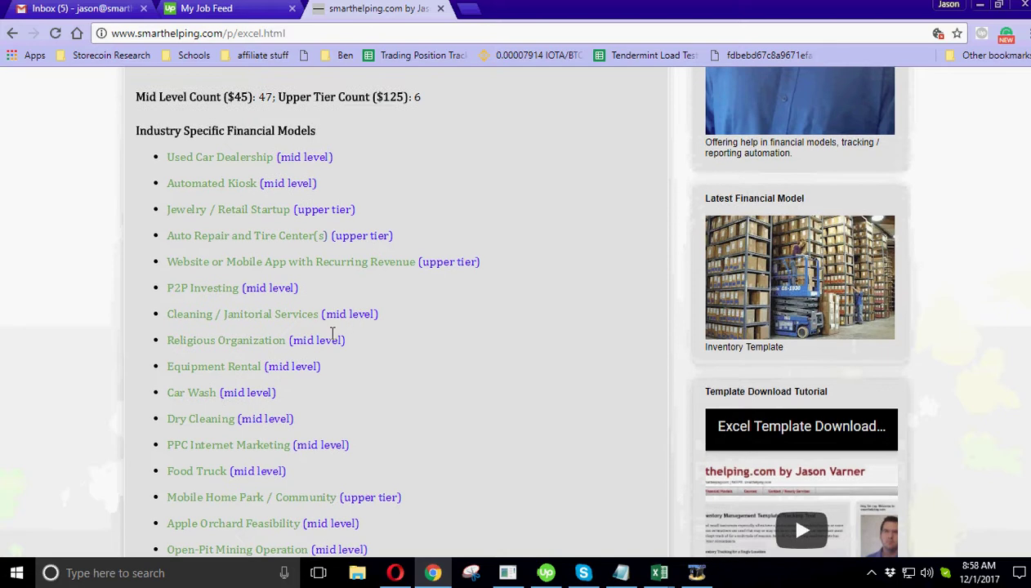
scroll(332, 335, up, 2)
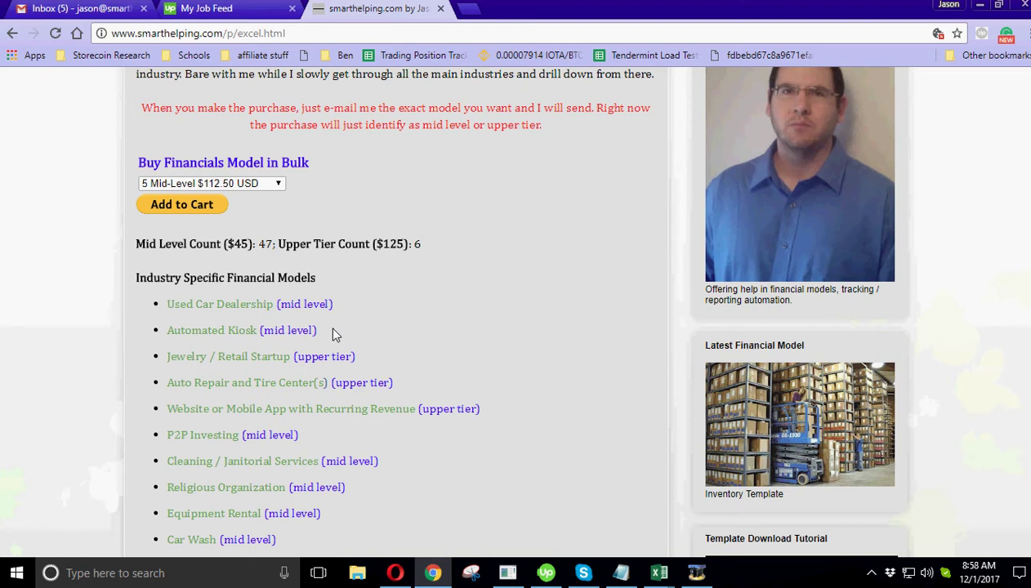
scroll(333, 333, up, 2)
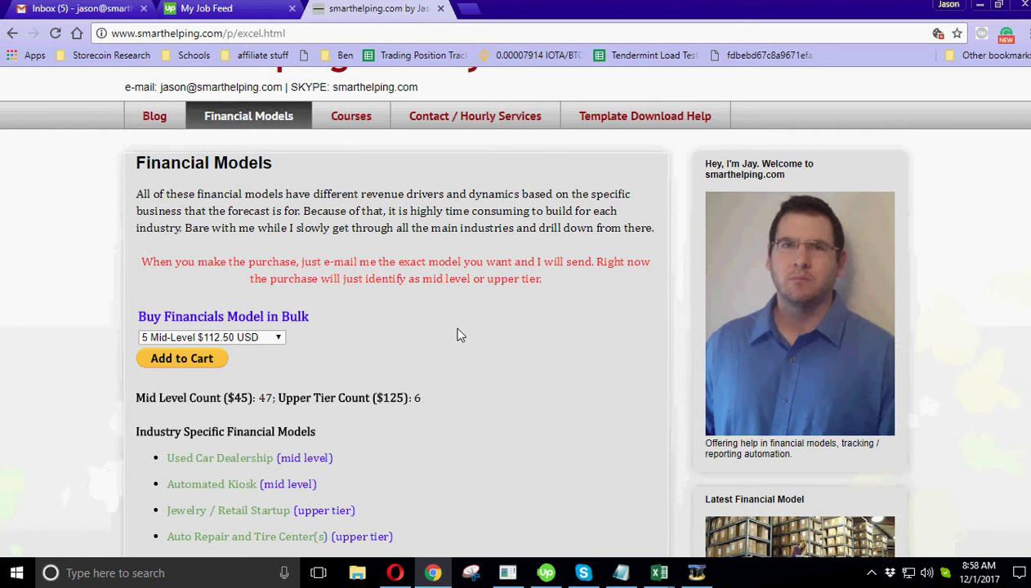
Review the Template Download Help page down to the Template Download Tutorial video, and return to the Financial Models page.
click(614, 124)
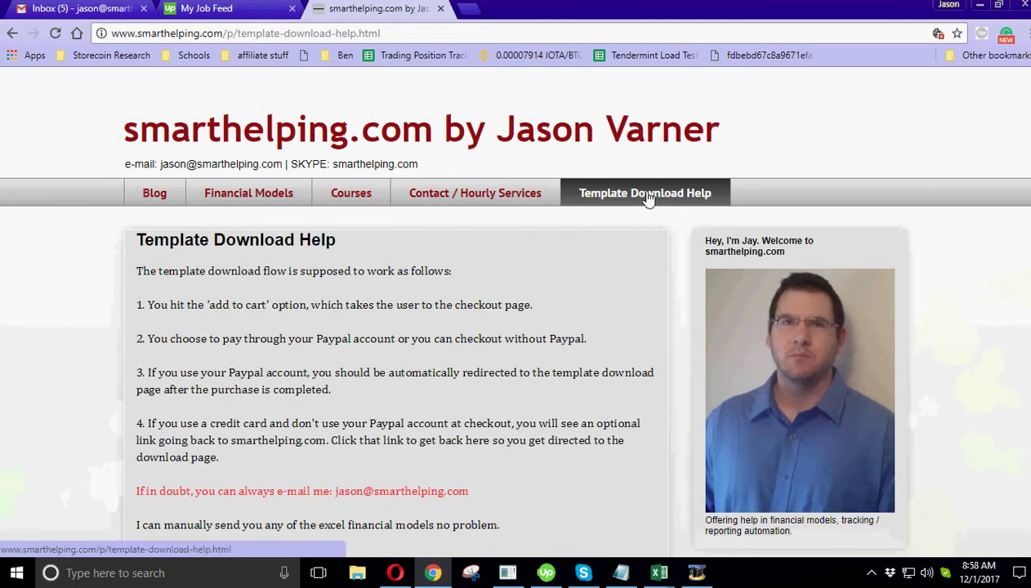
scroll(261, 323, down, 2)
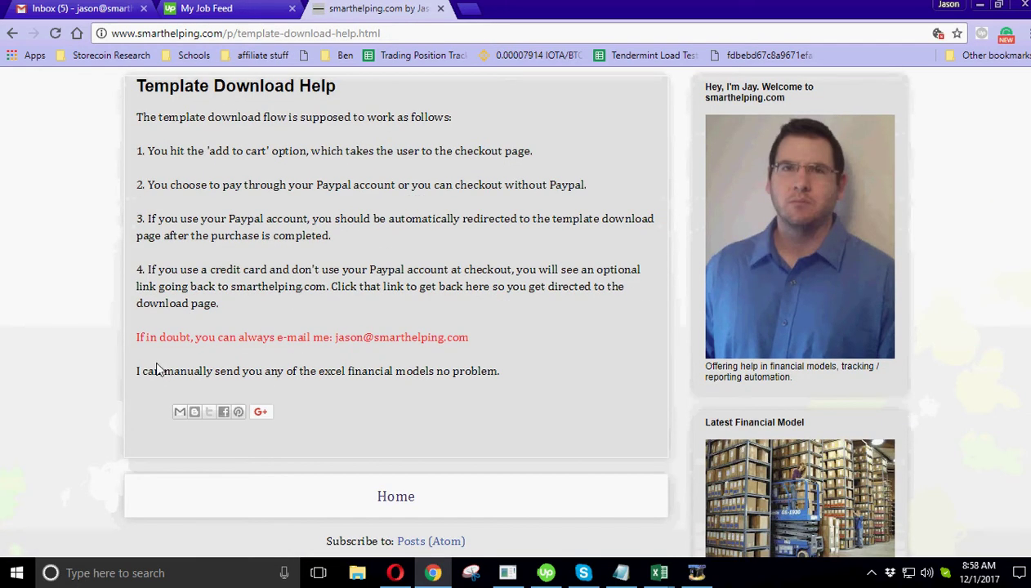
scroll(594, 417, down, 5)
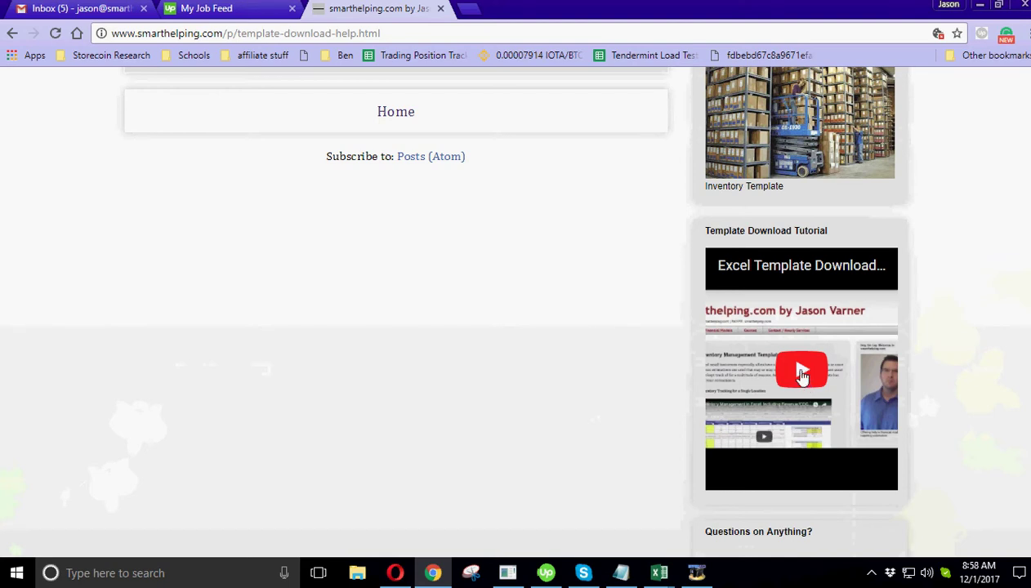
scroll(583, 409, down, 4)
scroll(586, 411, up, 7)
scroll(584, 411, up, 4)
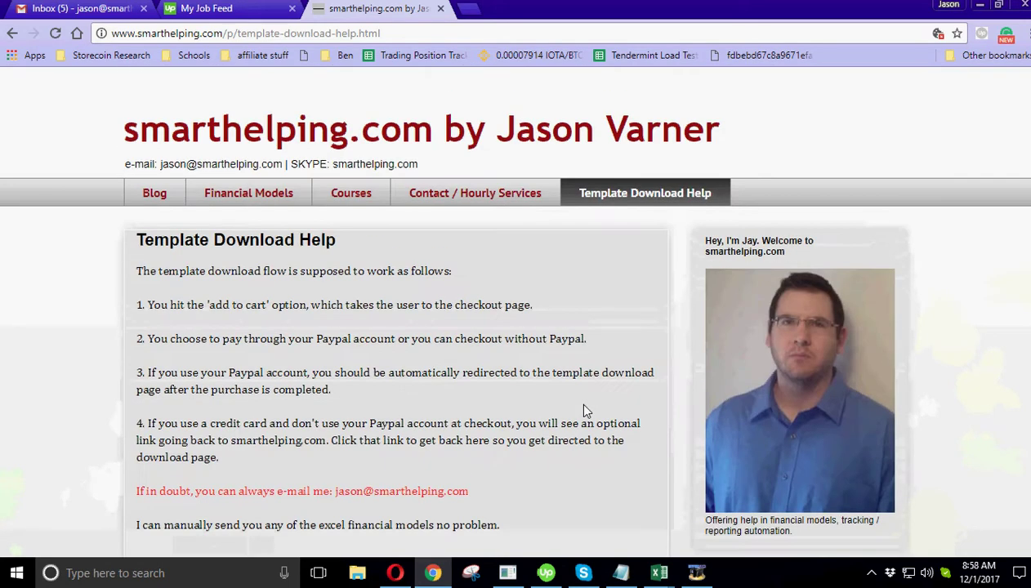
click(259, 196)
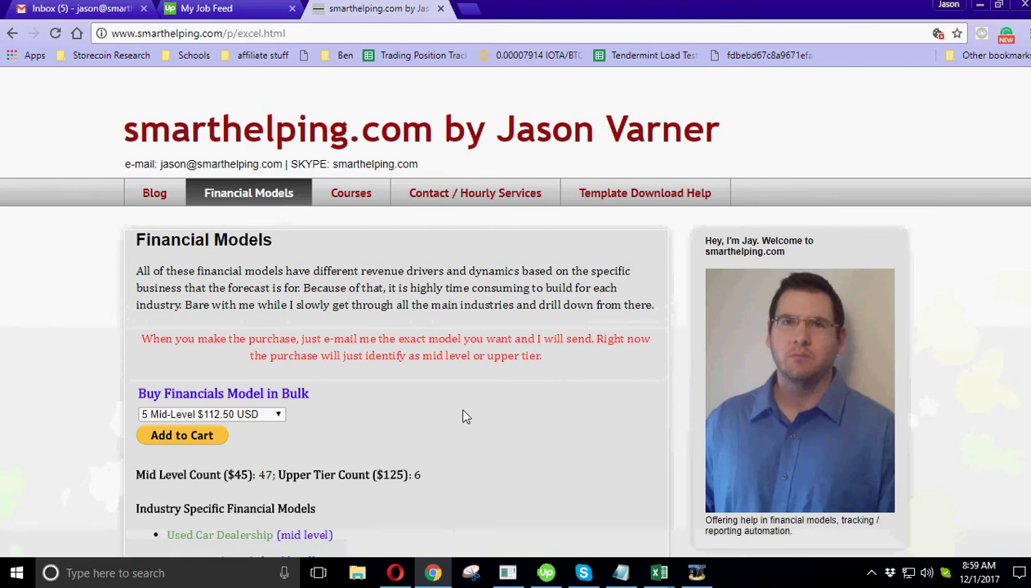
Switch to the Gym or Fitness Center workbook in Excel and review the tab descriptions on the Index sheet.
mouse_move(663, 579)
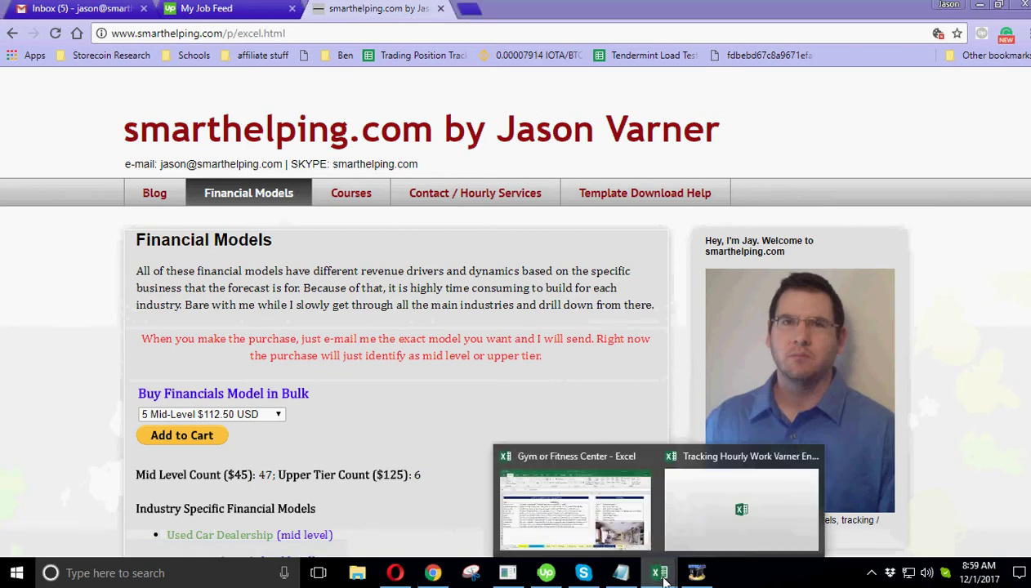
click(597, 523)
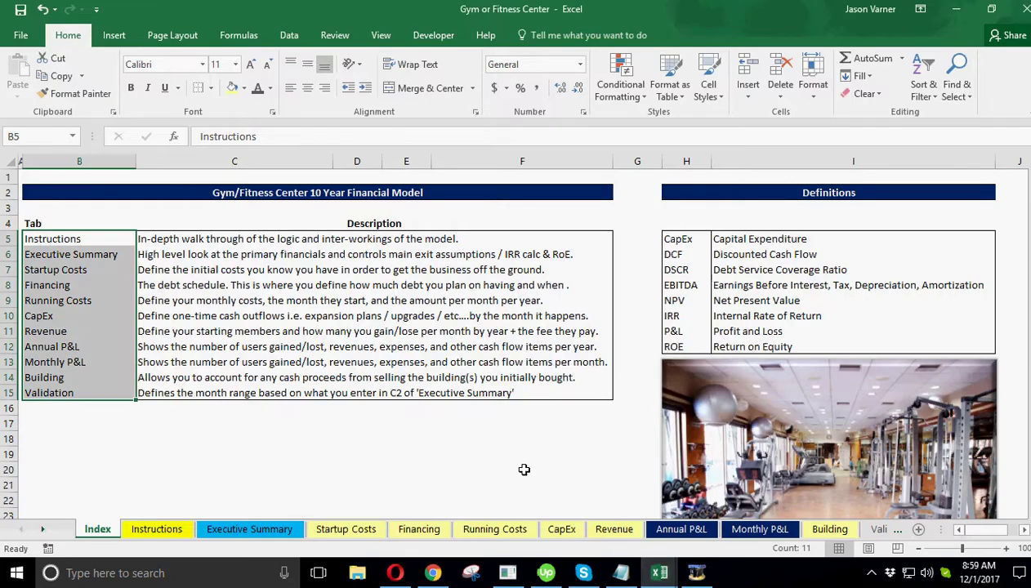
click(435, 441)
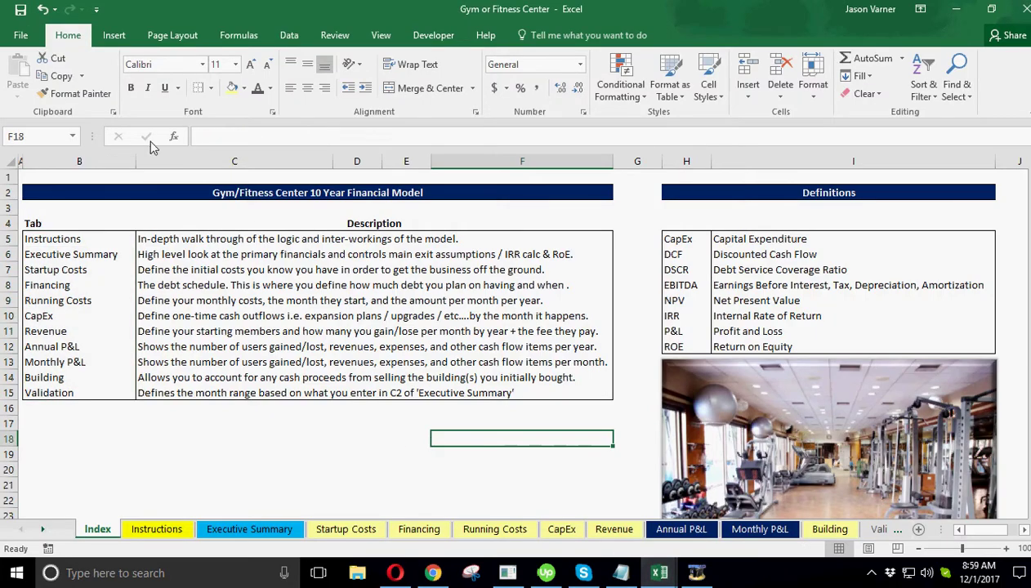
click(290, 303)
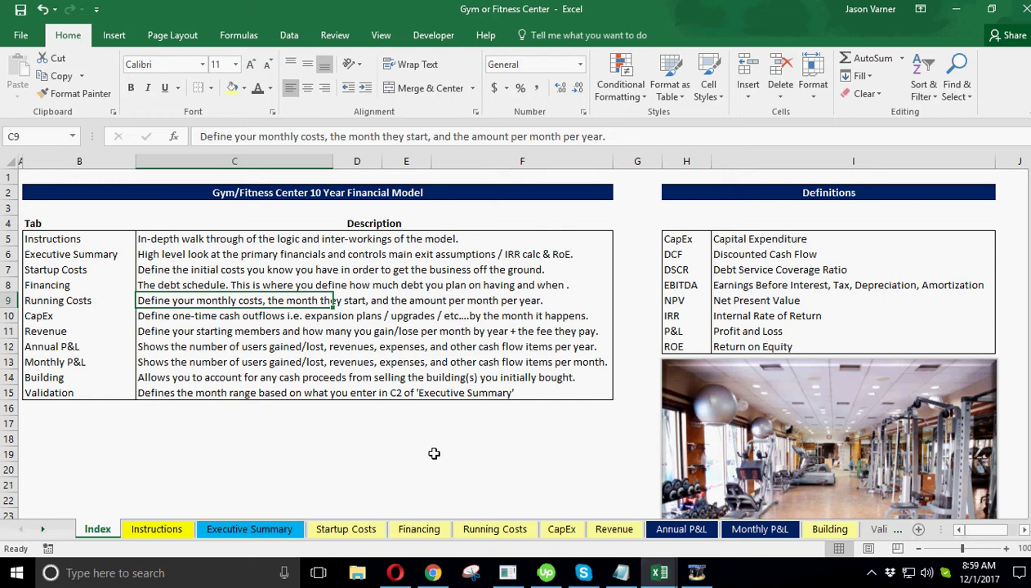
click(103, 271)
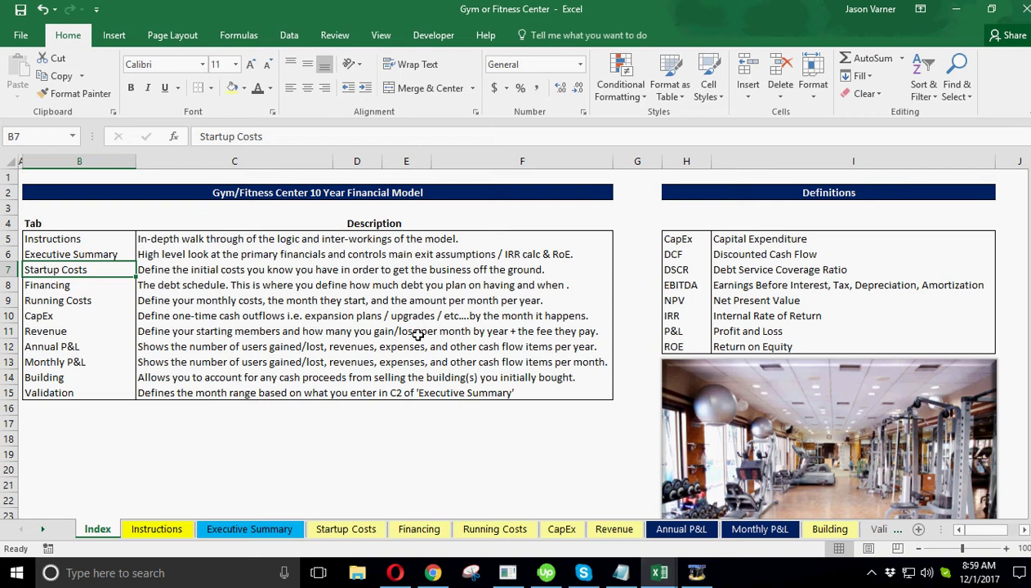
click(146, 239)
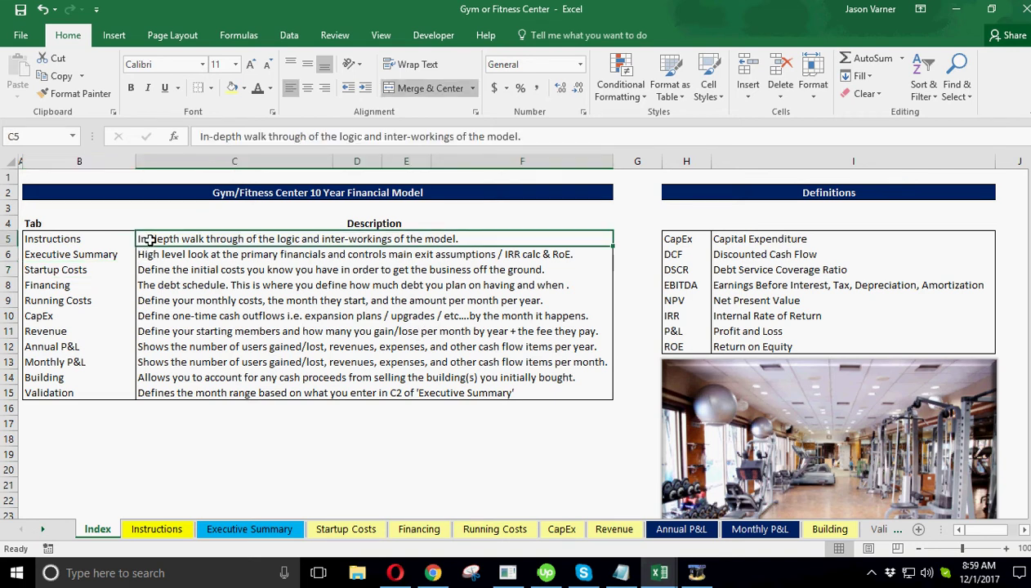
click(158, 252)
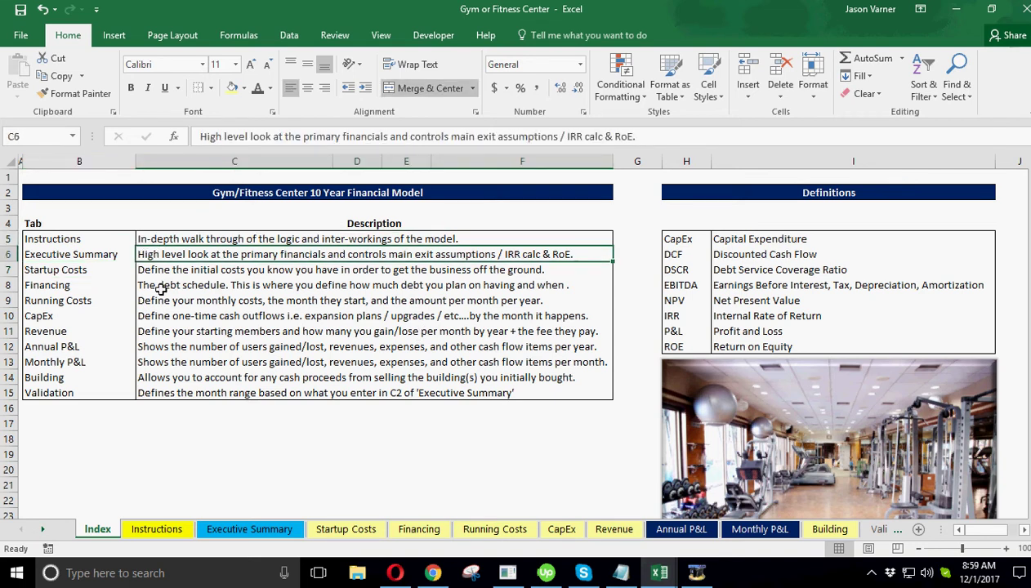
click(234, 482)
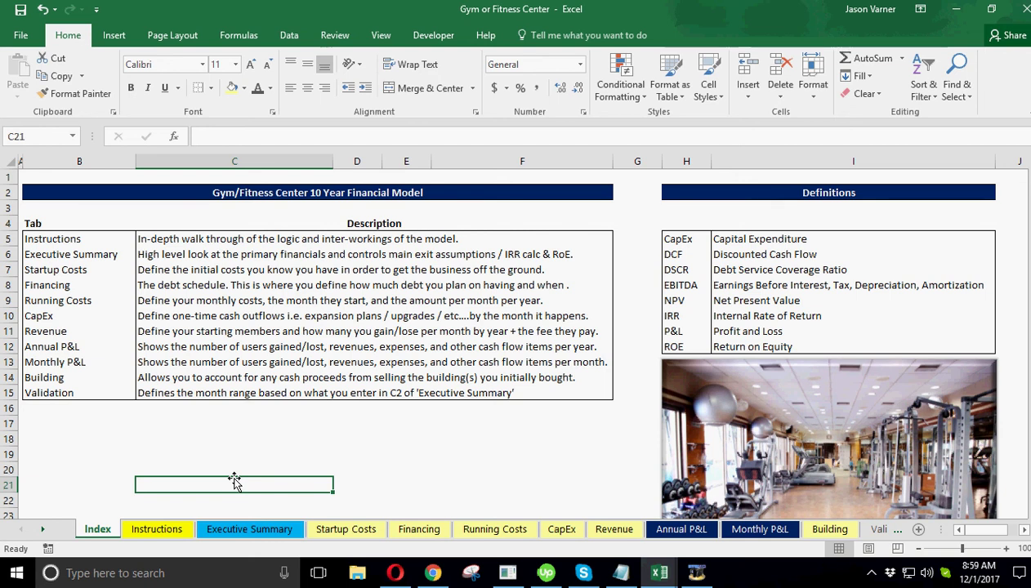